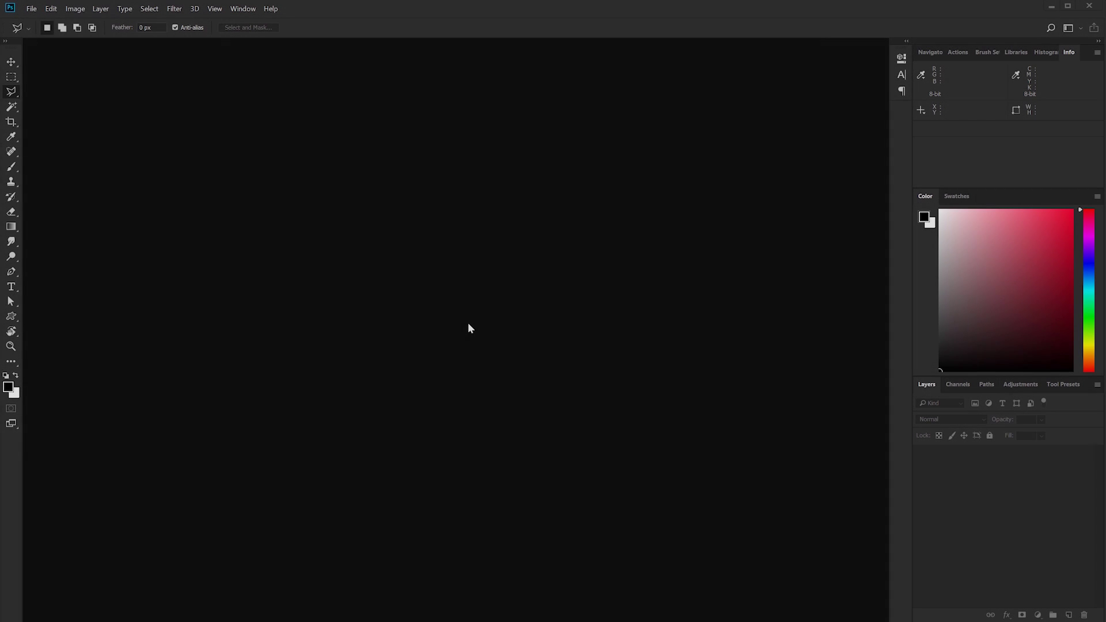
# Step: Create a new blank document 1920 by 1080 pixels at 72 pixels/inch in RGB color with a white background
pyautogui.press('v')
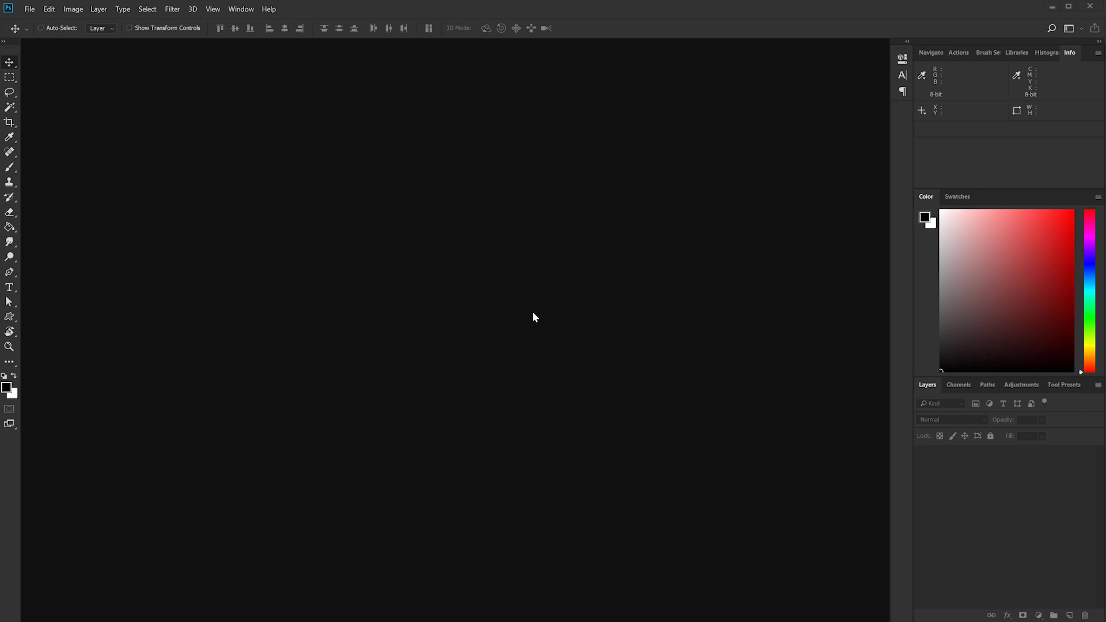
pyautogui.click(30, 9)
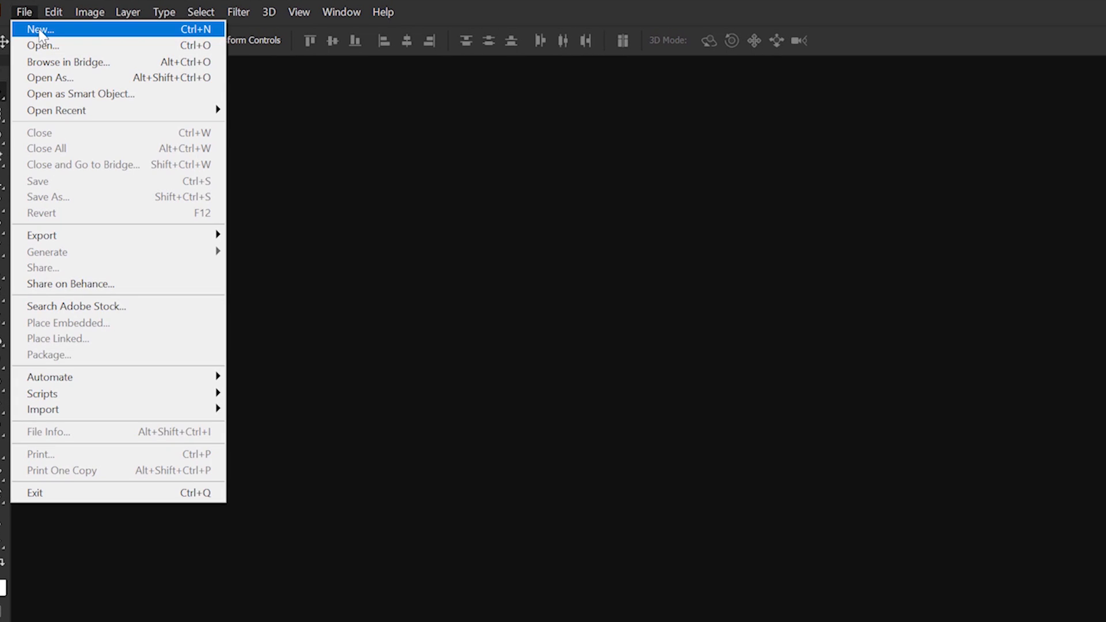
pyautogui.click(40, 30)
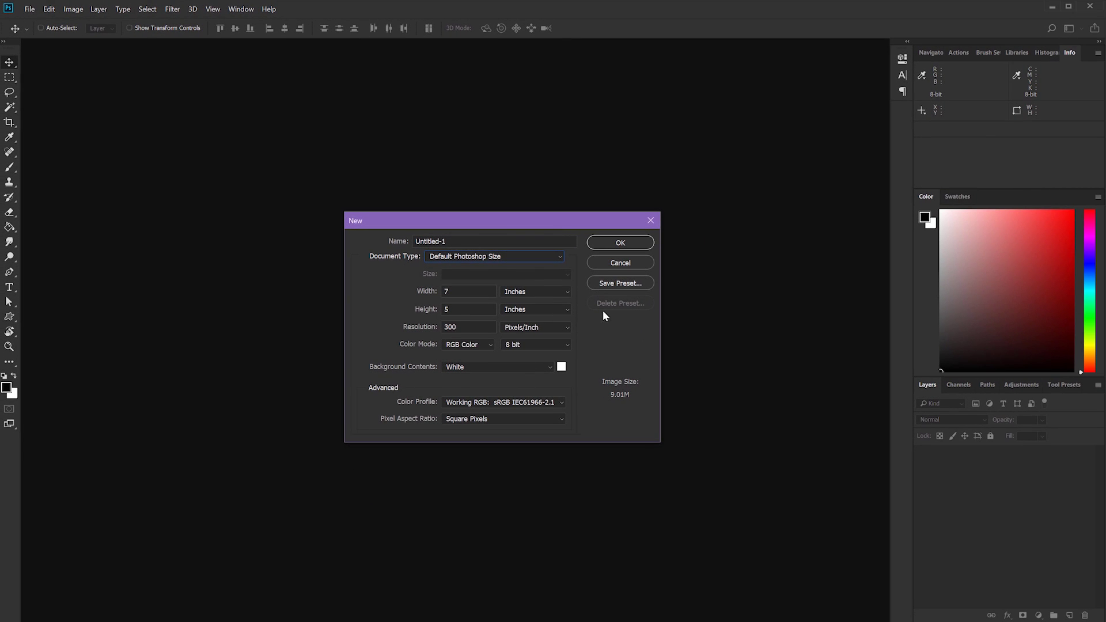
pyautogui.click(557, 292)
pyautogui.click(539, 303)
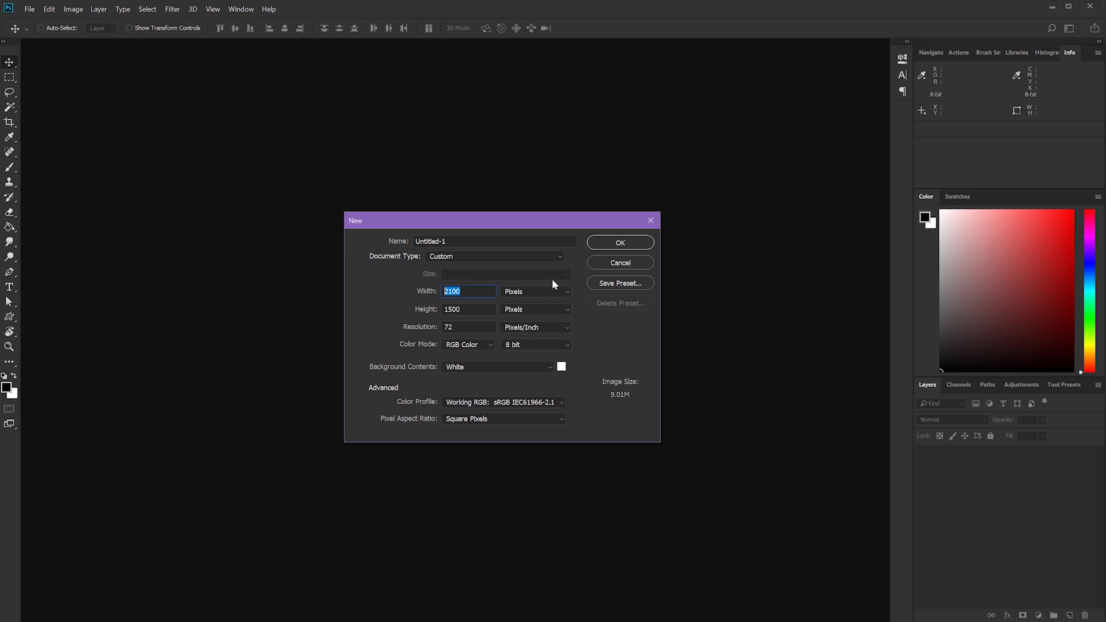
pyautogui.write('1920')
pyautogui.press('Tab')
pyautogui.write('10')
pyautogui.click(621, 243)
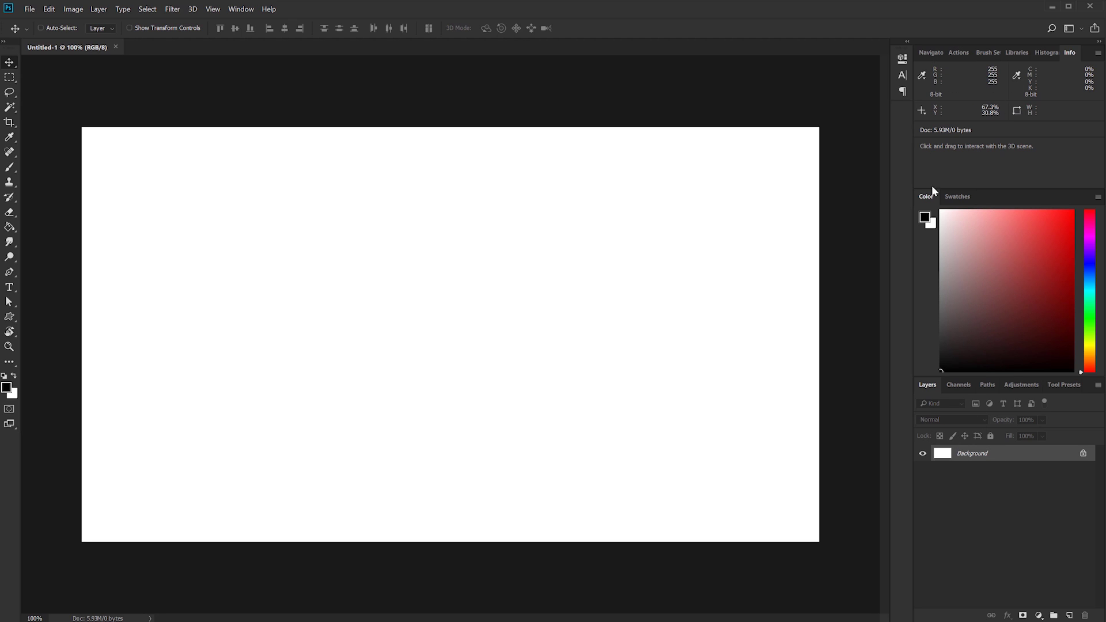
# Step: View the Swatches and Color panels, and dock the Color panel as its own column beside the toolbar
pyautogui.click(958, 198)
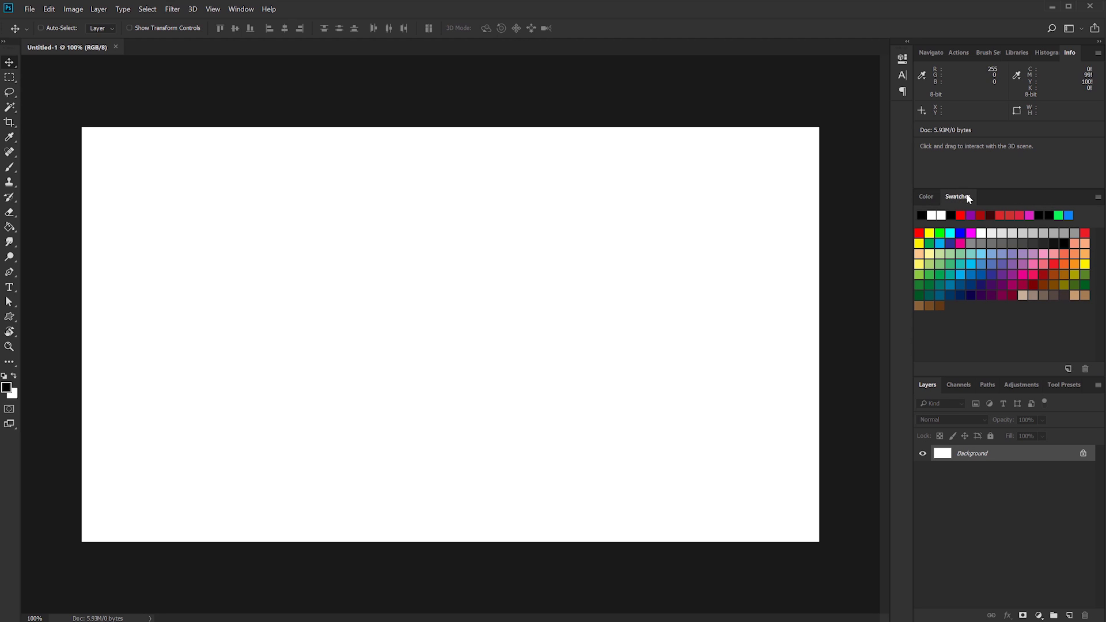
pyautogui.click(930, 196)
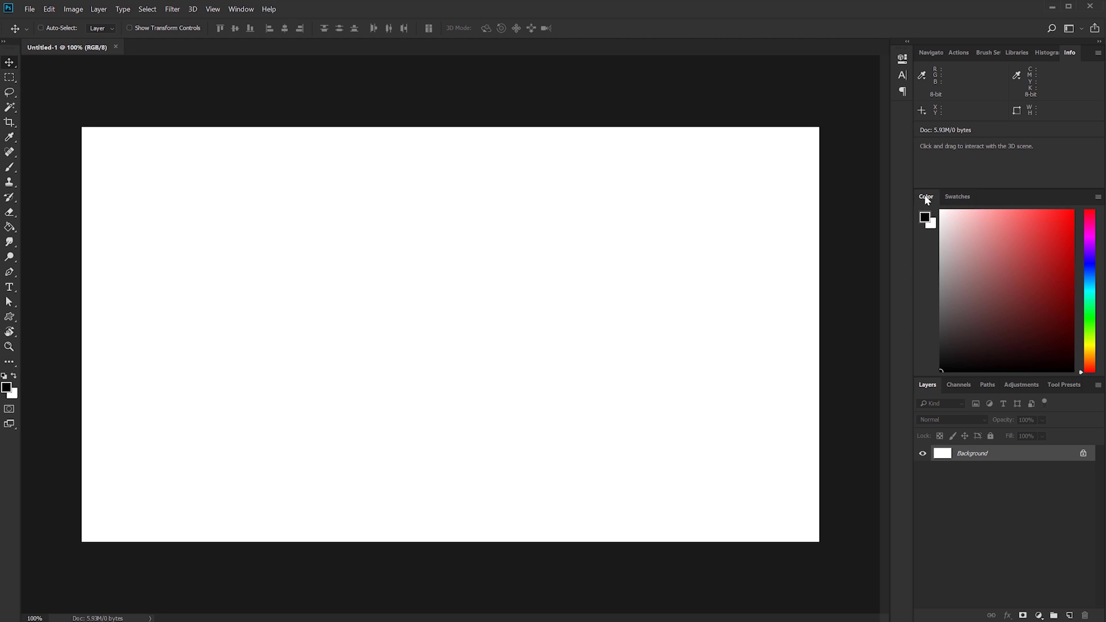
pyautogui.moveTo(930, 201); pyautogui.dragTo(25, 101)
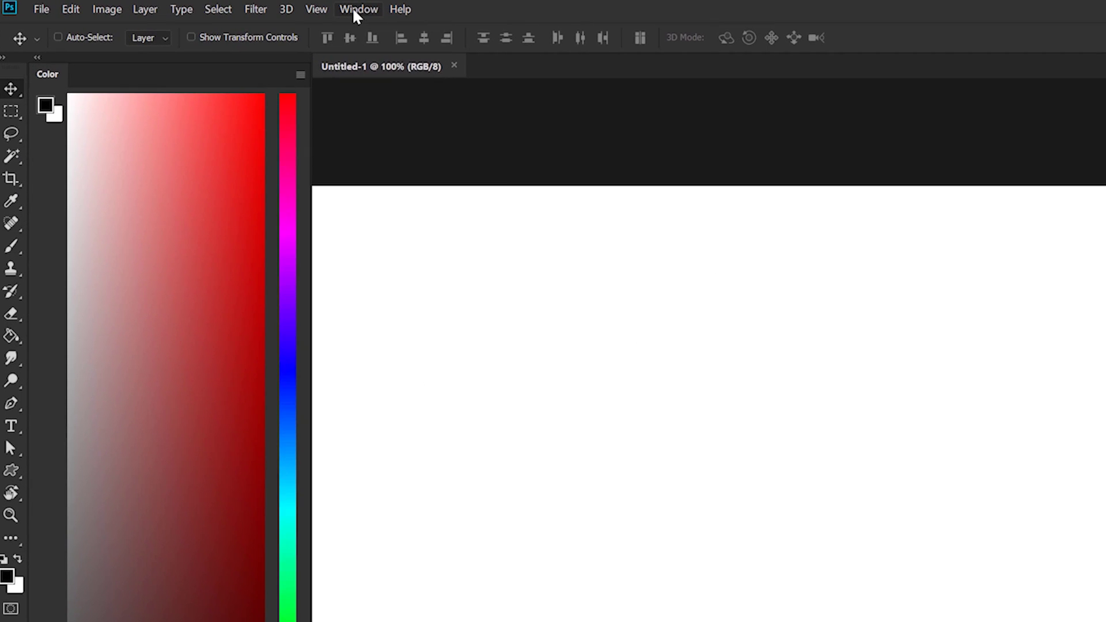
# Step: Switch to the Essentials (Default) workspace and check that the Layers panel is enabled
pyautogui.click(241, 9)
pyautogui.moveTo(447, 42)
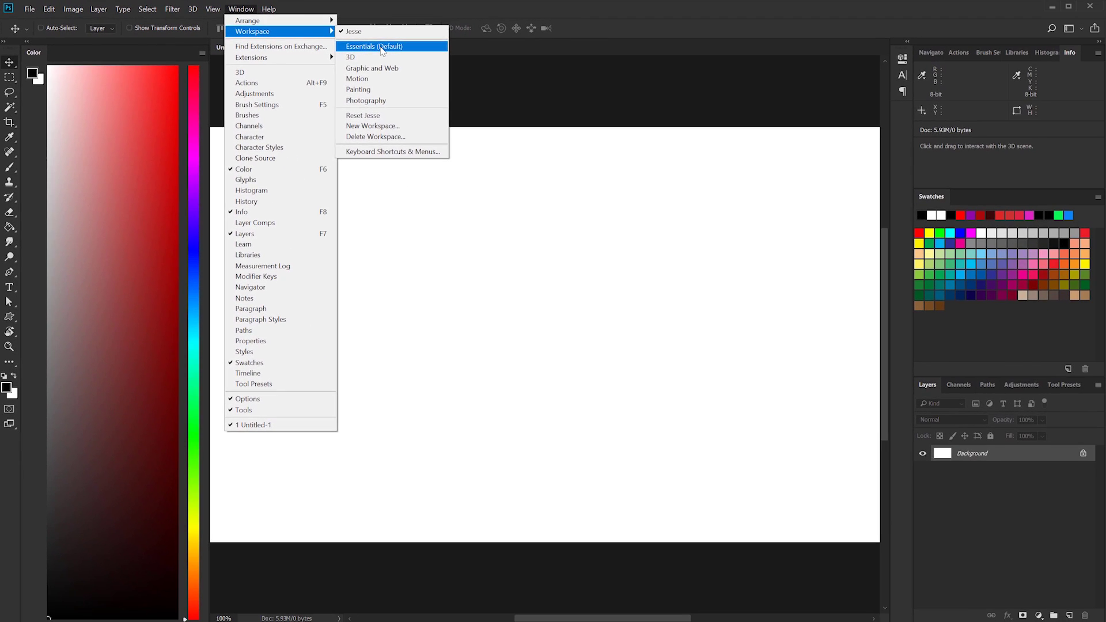
pyautogui.click(486, 58)
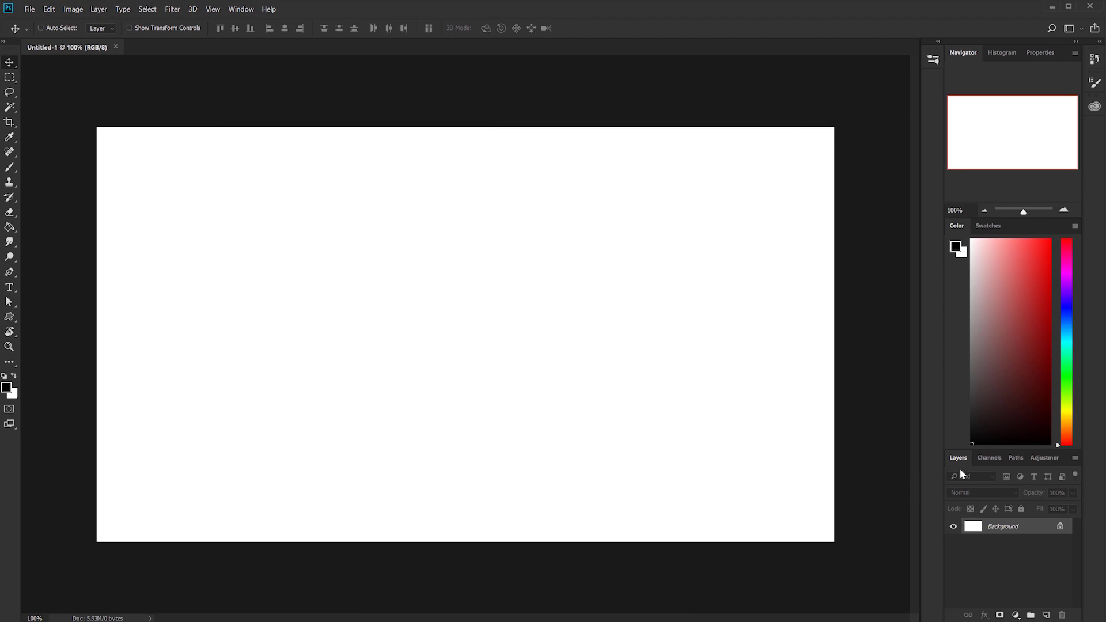
pyautogui.click(241, 9)
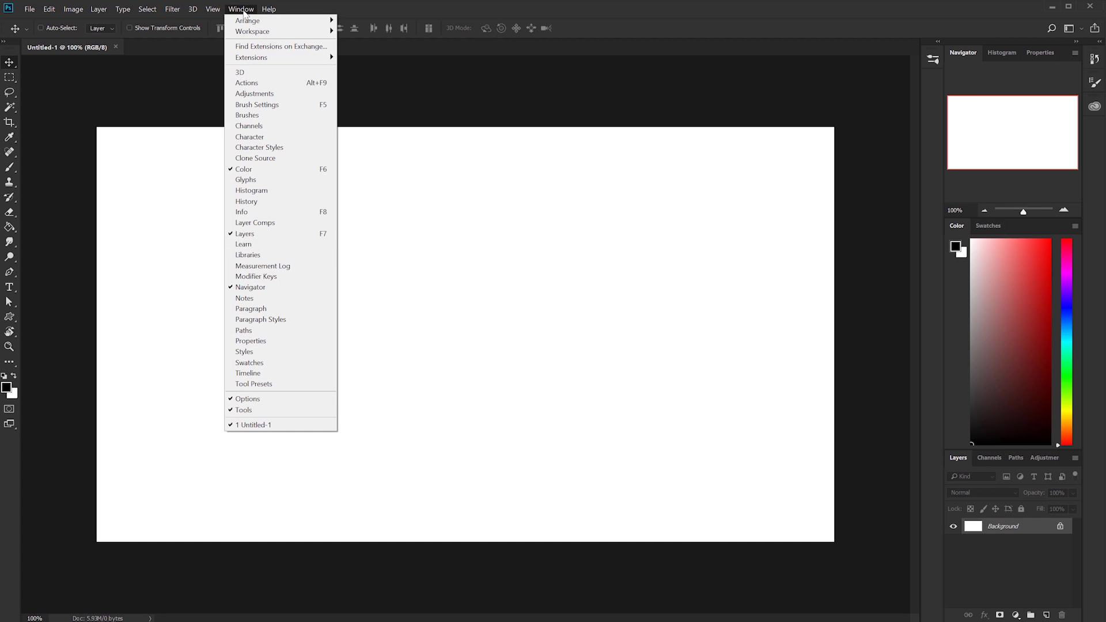
pyautogui.click(265, 236)
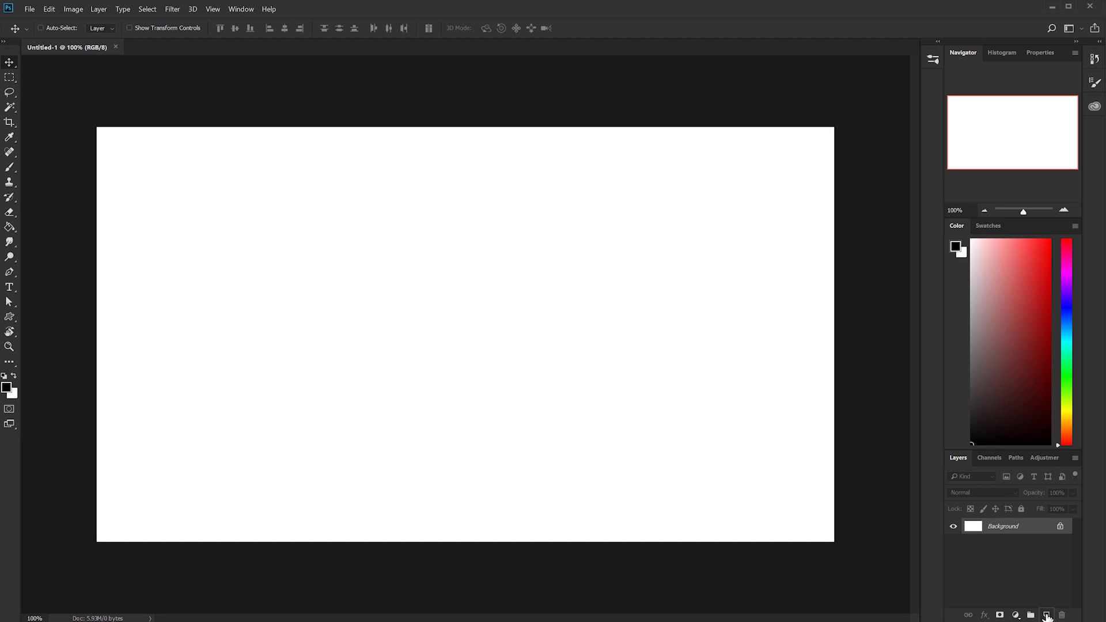
# Step: Add a new empty layer above the Background, keeping the default layer settings
pyautogui.click(102, 11)
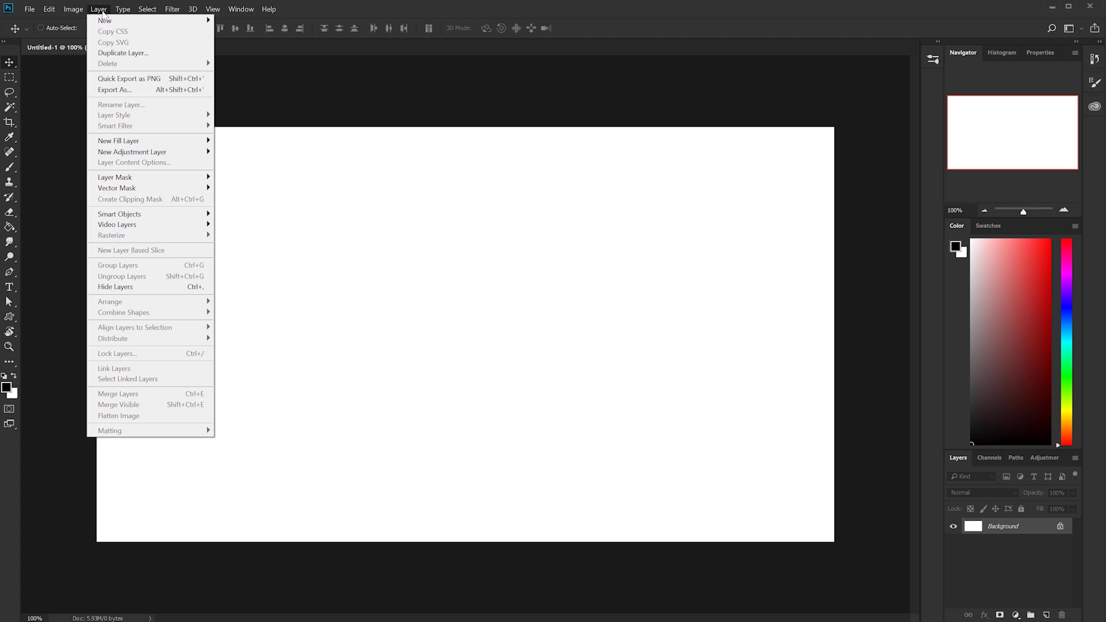
pyautogui.moveTo(114, 22)
pyautogui.click(284, 22)
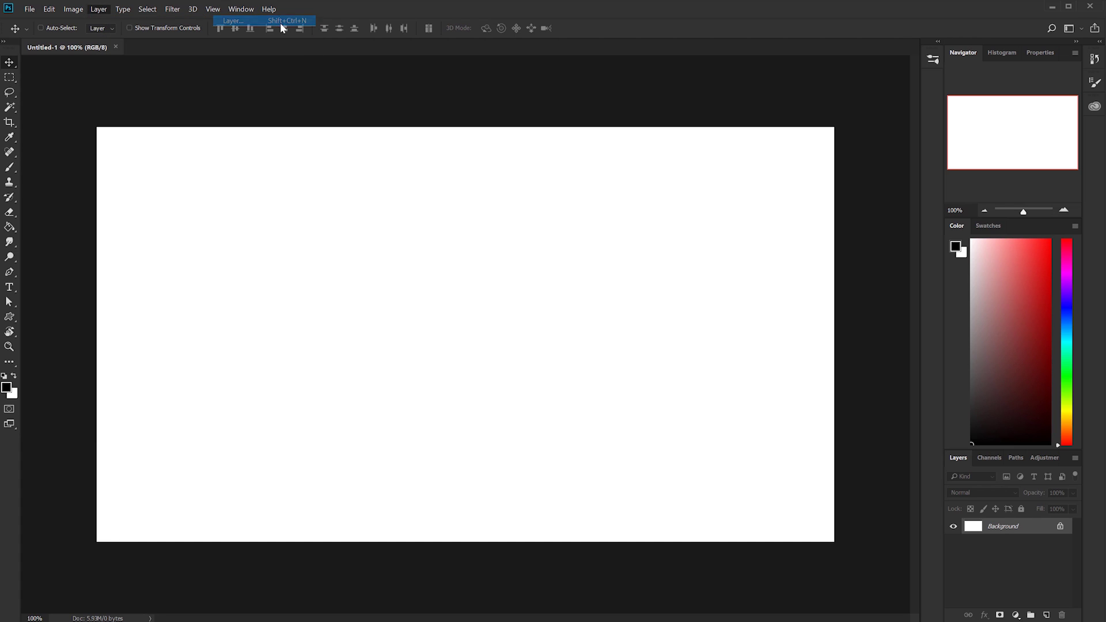
pyautogui.click(552, 306)
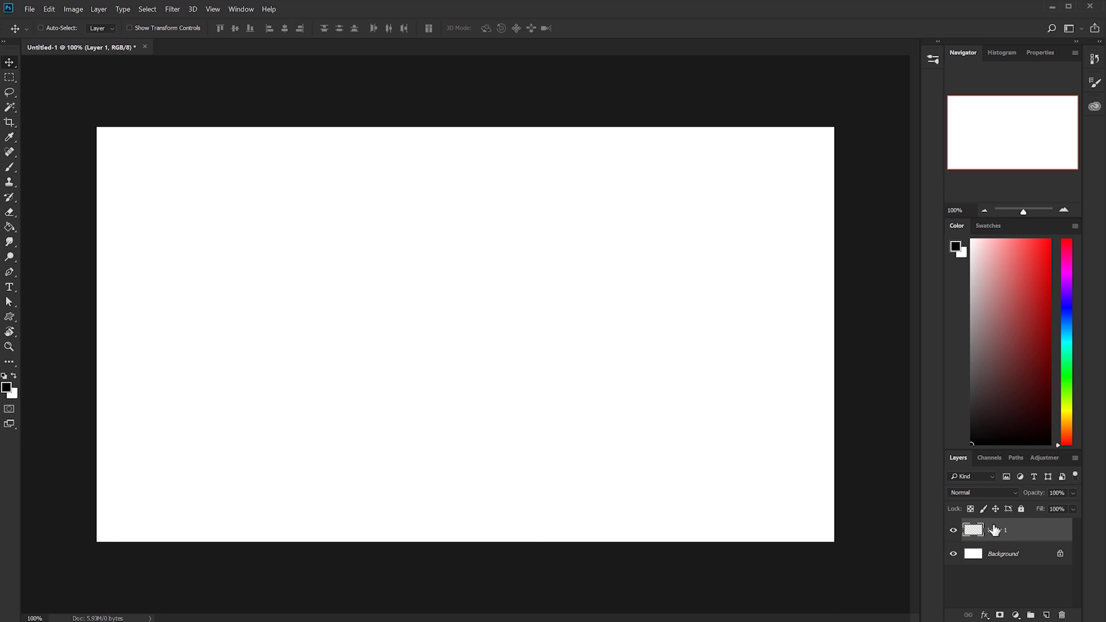
# Step: Try to move the locked Background layer, and convert it into a regular layer with the default name
pyautogui.click(1017, 556)
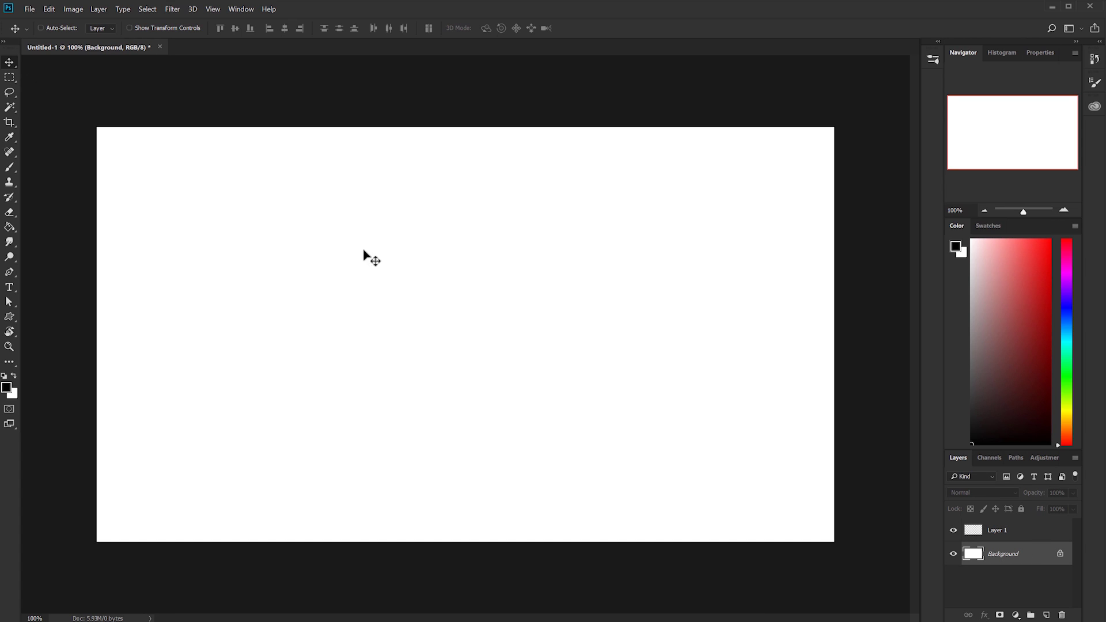
pyautogui.click(603, 358)
pyautogui.click(590, 247)
pyautogui.doubleClick(1021, 555)
pyautogui.click(555, 310)
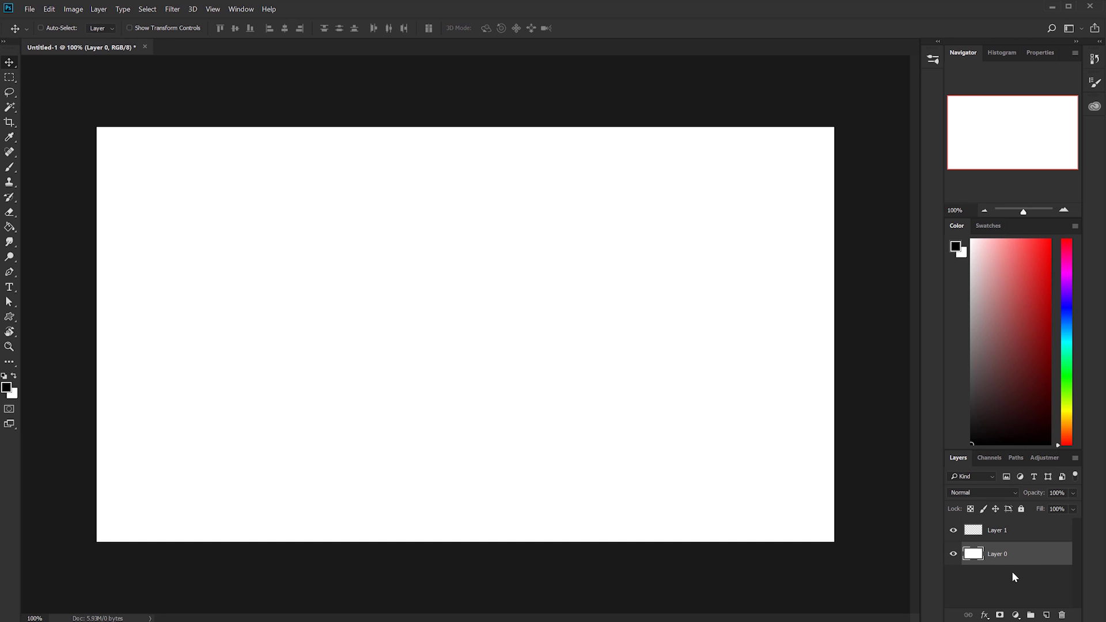
# Step: Try moving and deleting the unlocked background layer, and undo back to the locked Background
pyautogui.moveTo(741, 240); pyautogui.dragTo(782, 302)
pyautogui.hotkey('ctrl', 'z')
pyautogui.click(1063, 615)
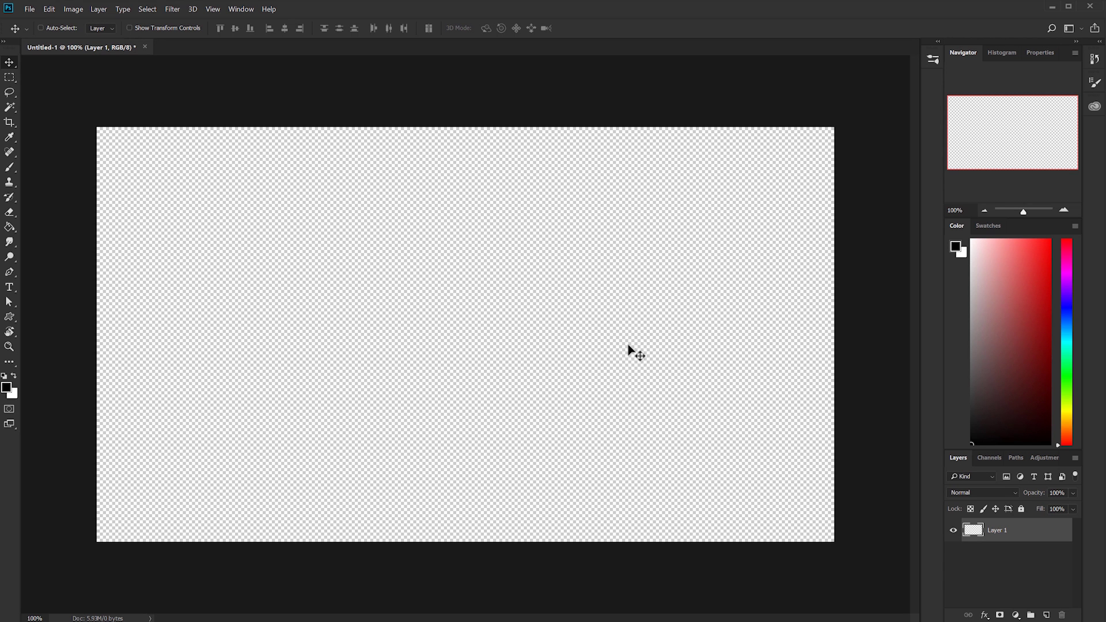
pyautogui.hotkey('ctrl', 'alt', 'z')
pyautogui.hotkey('ctrl', 'alt', 'z')
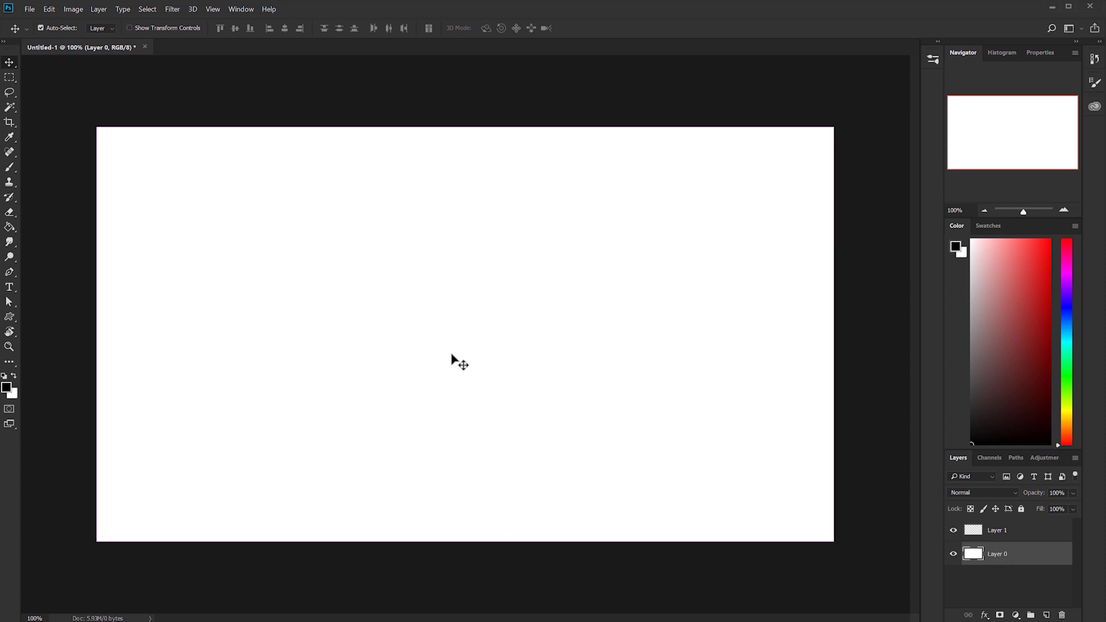
# Step: Add two more empty layers above Layer 1
pyautogui.click(992, 535)
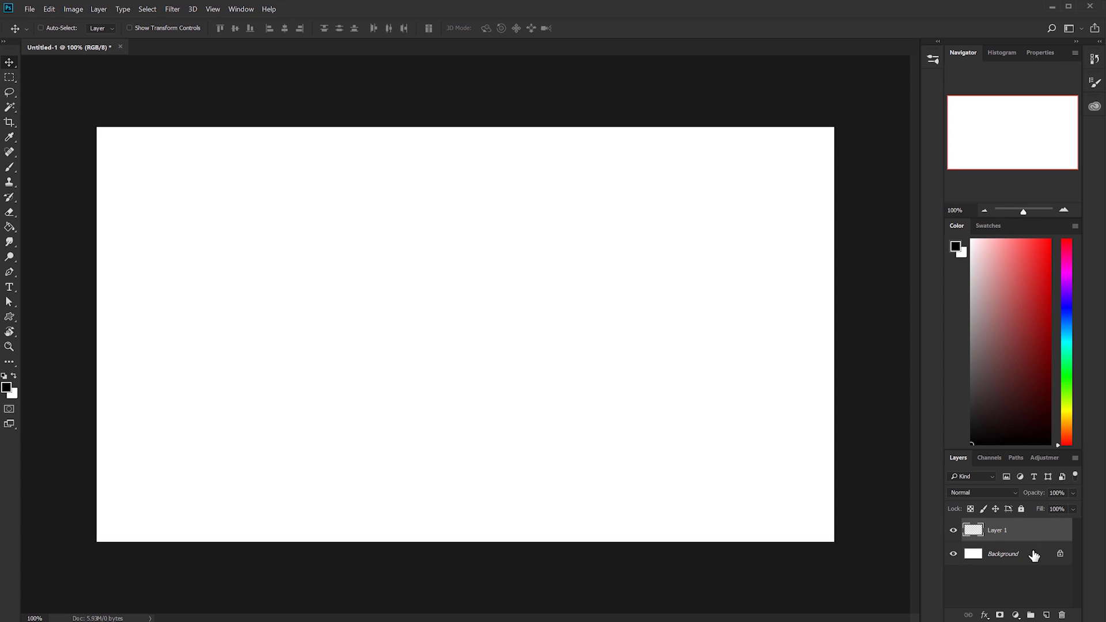
pyautogui.click(1047, 616)
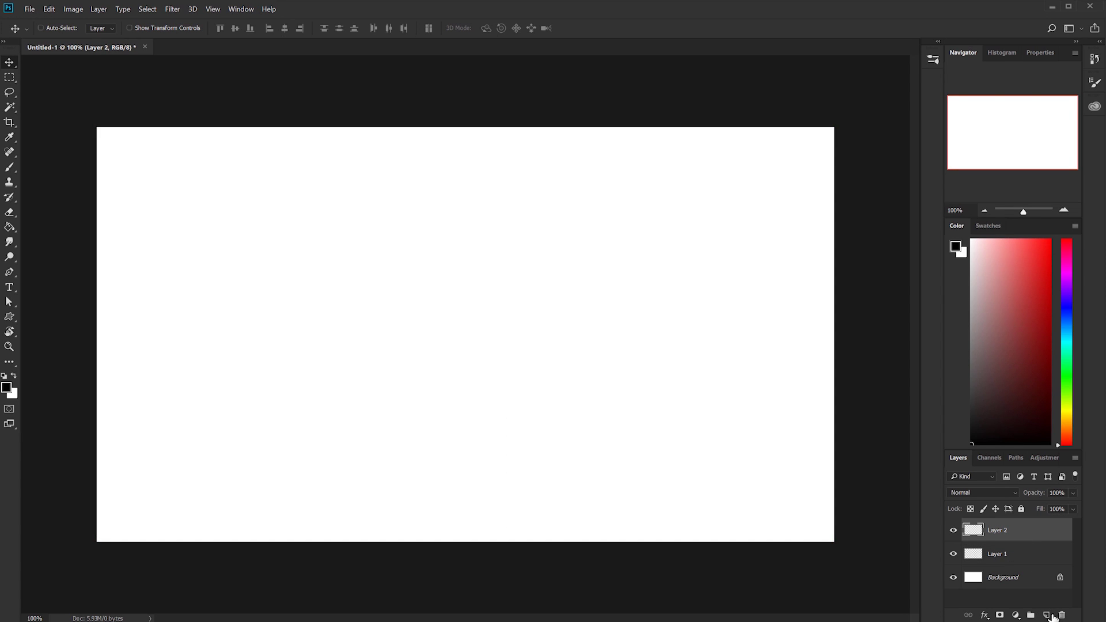
pyautogui.click(1046, 616)
# Step: Rename Layer 1 as Sky
pyautogui.click(995, 574)
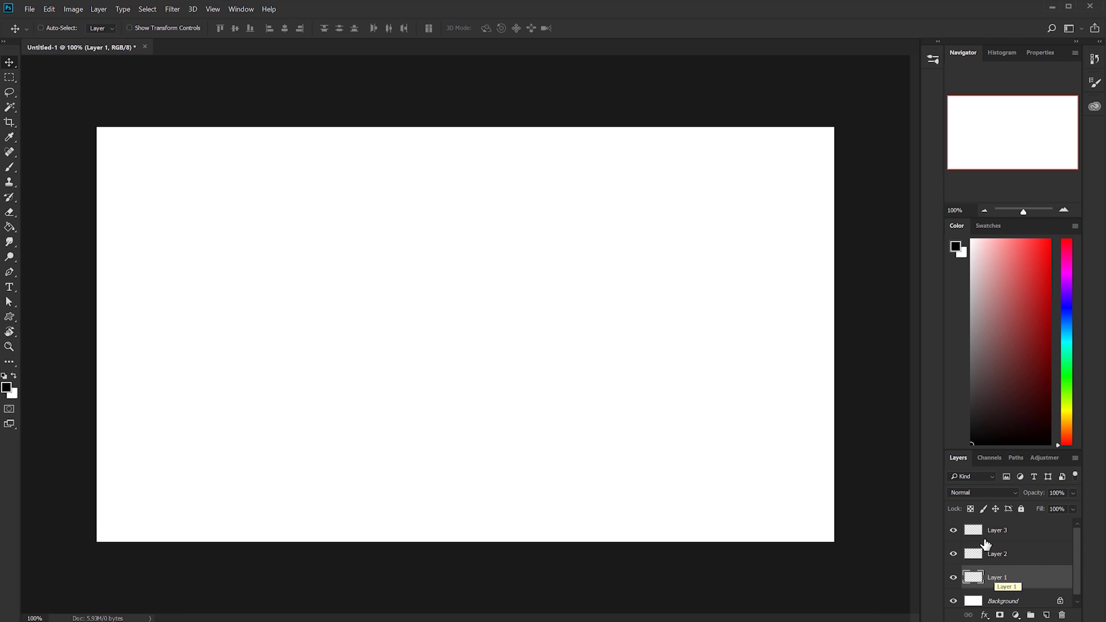
pyautogui.doubleClick(1001, 577)
pyautogui.write('Sky')
pyautogui.press('Return')
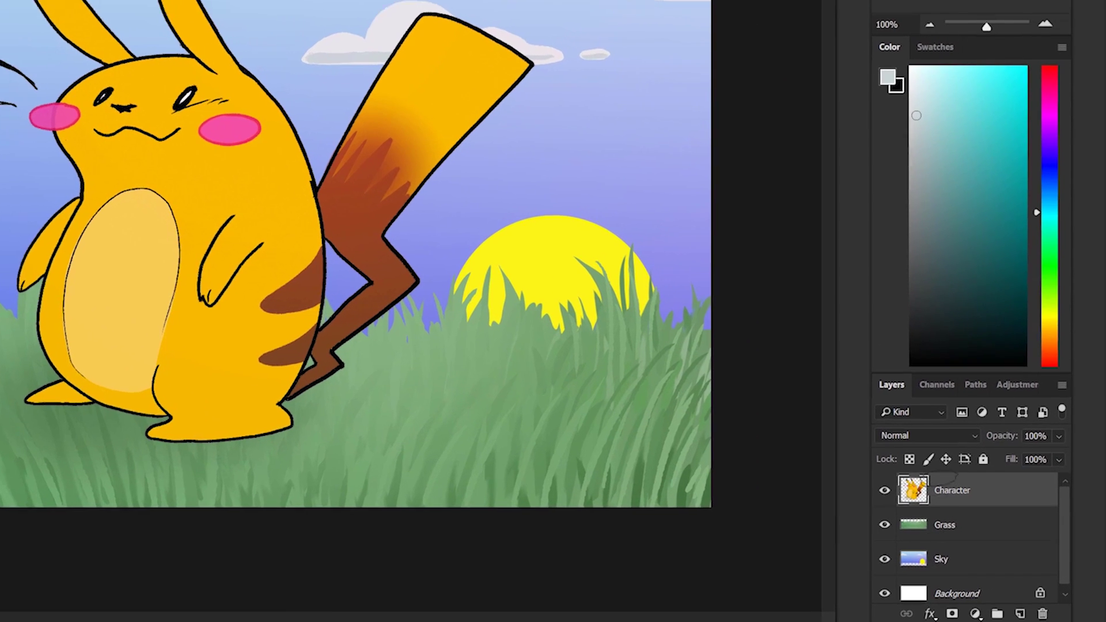
# Step: Reorder the layers of the character illustration by moving Sky, Grass and Character in turn to the top of the stack
pyautogui.moveTo(956, 557); pyautogui.dragTo(954, 478)
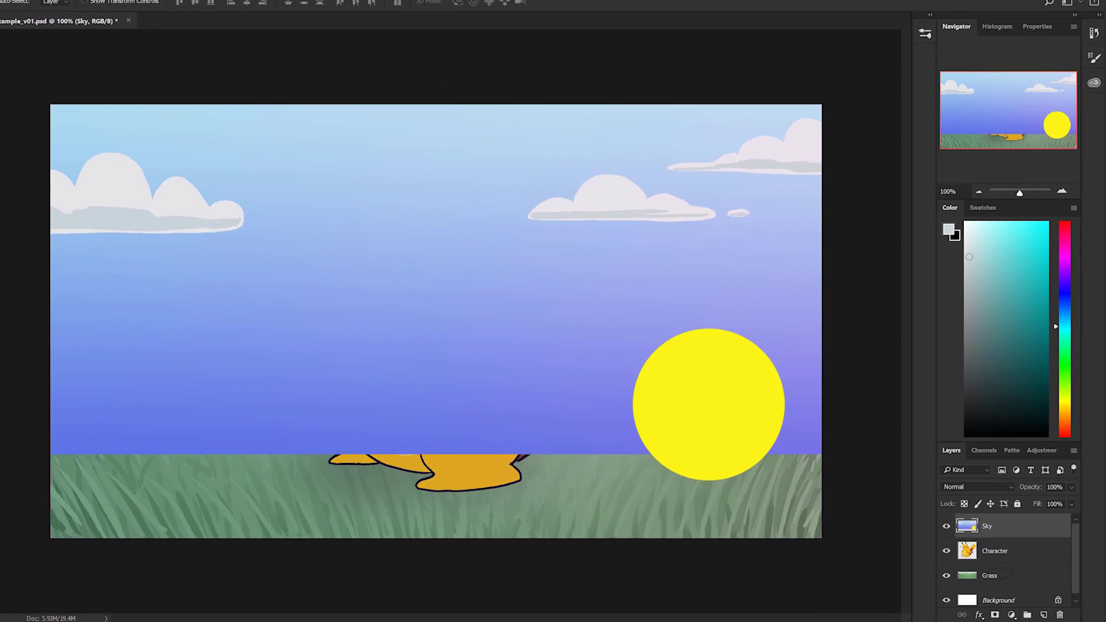
pyautogui.moveTo(999, 575); pyautogui.dragTo(1001, 523)
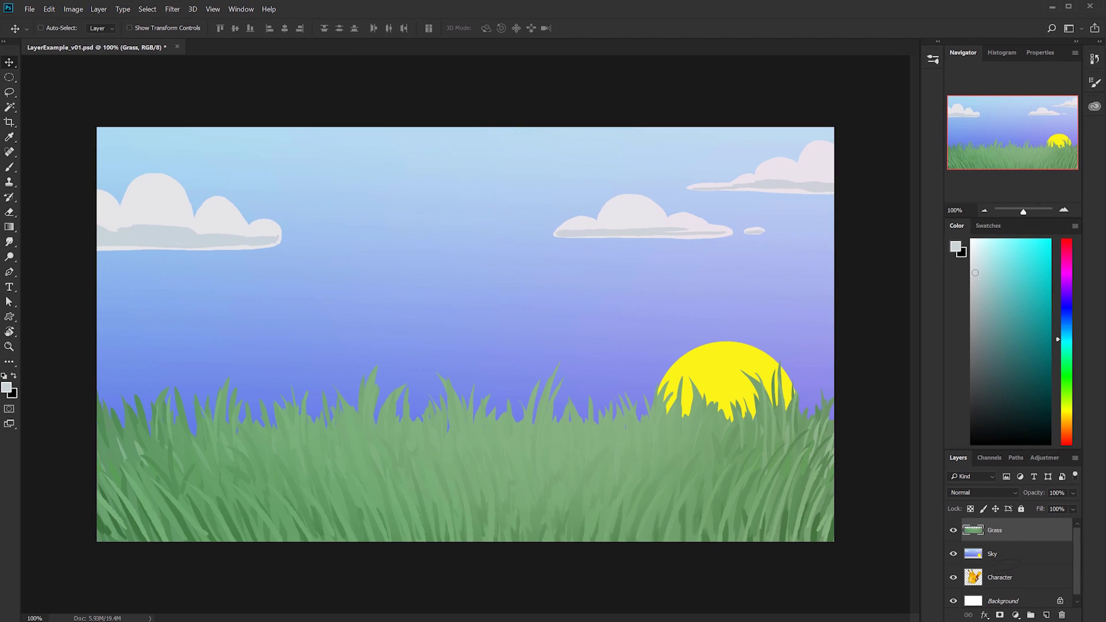
pyautogui.moveTo(1003, 578); pyautogui.dragTo(1001, 522)
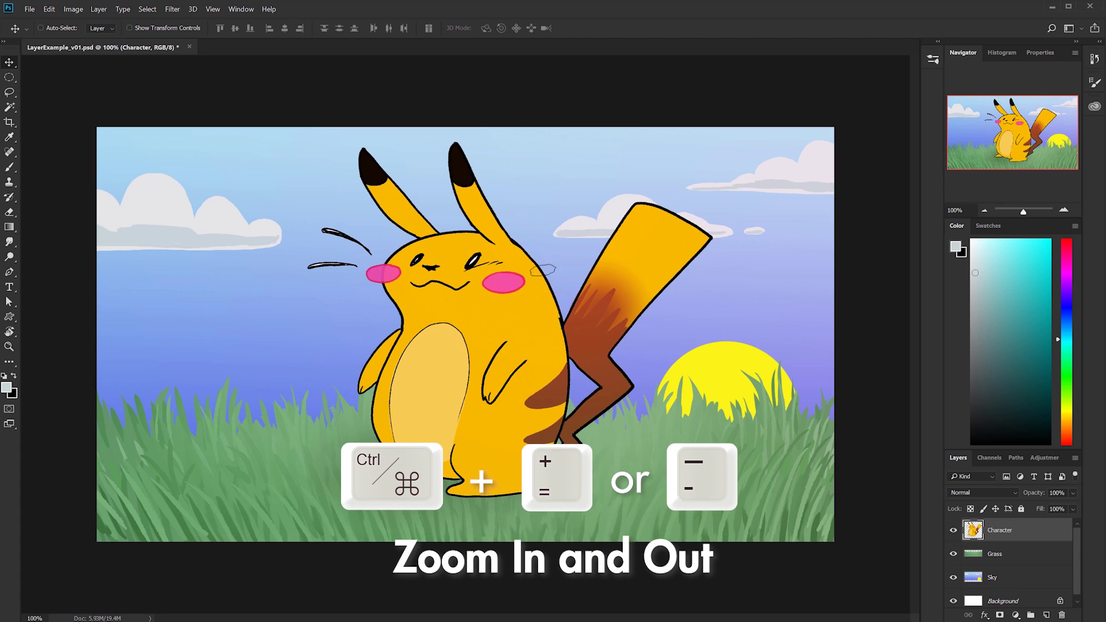
# Step: Zoom in on the character to 300% and pan the canvas around its face
pyautogui.hotkey('ctrl', '=')
pyautogui.hotkey('ctrl', '=')
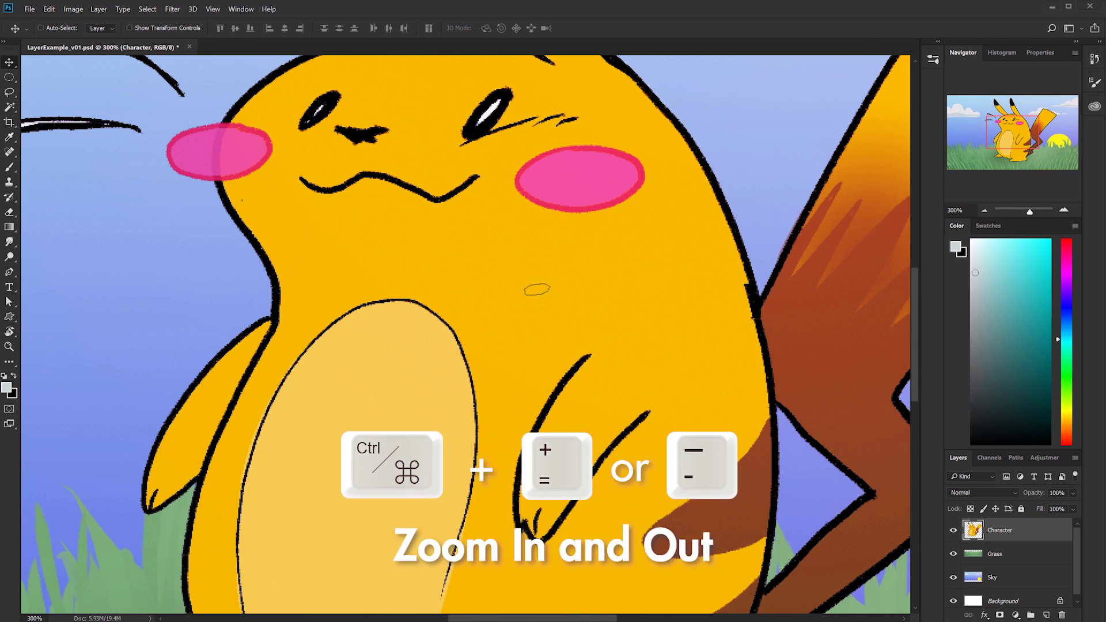
pyautogui.moveTo(395, 262); pyautogui.dragTo(717, 396)
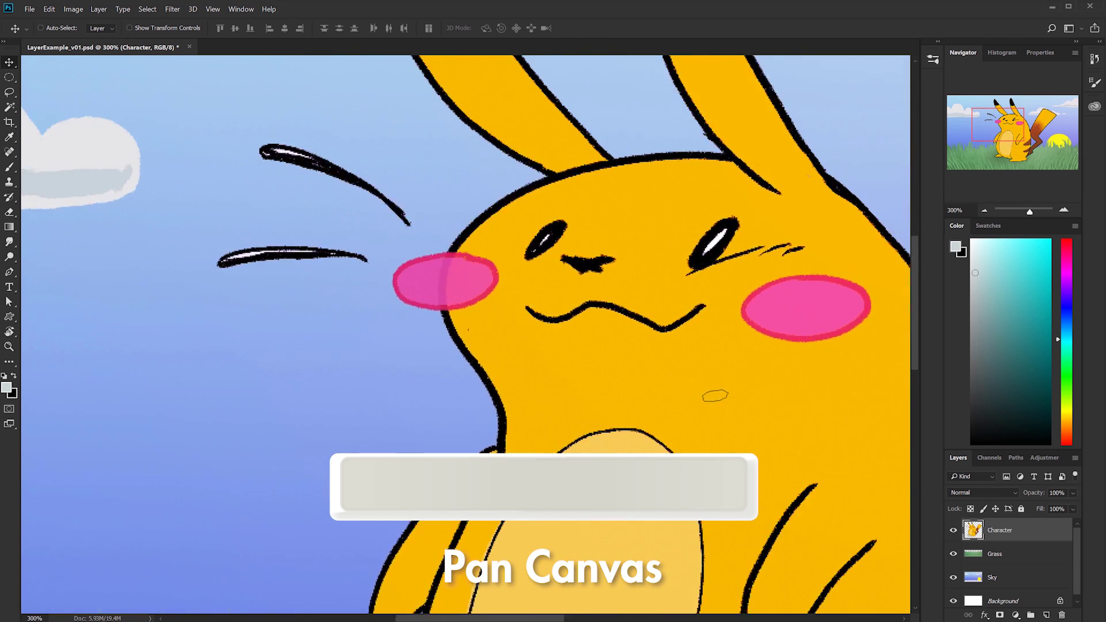
pyautogui.moveTo(576, 341); pyautogui.dragTo(436, 355)
pyautogui.moveTo(436, 355); pyautogui.dragTo(417, 334)
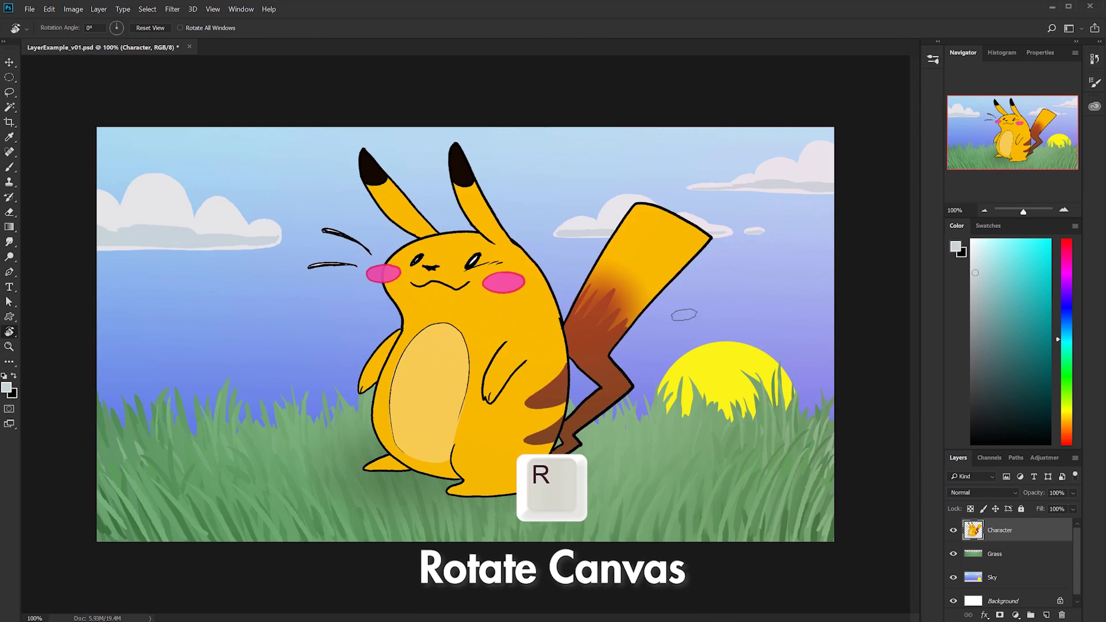
# Step: Rotate the canvas view to about -37° and reset the view
pyautogui.moveTo(676, 250); pyautogui.dragTo(644, 200)
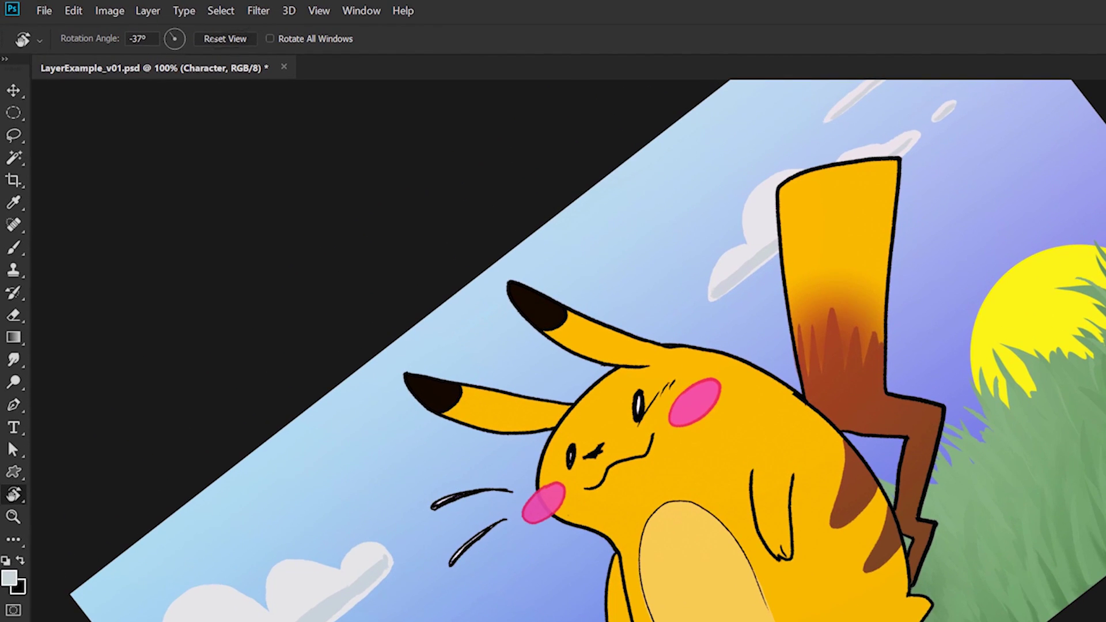
pyautogui.click(223, 39)
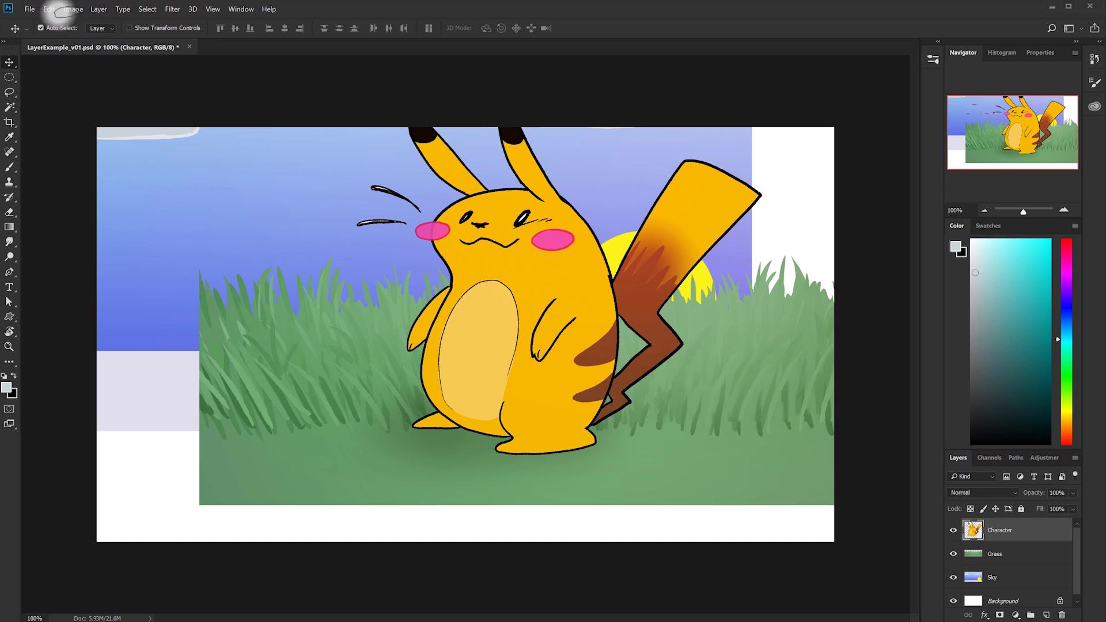
# Step: Assign Ctrl+Z to Step Backward among the Edit commands in the application menu keyboard shortcuts
pyautogui.click(50, 10)
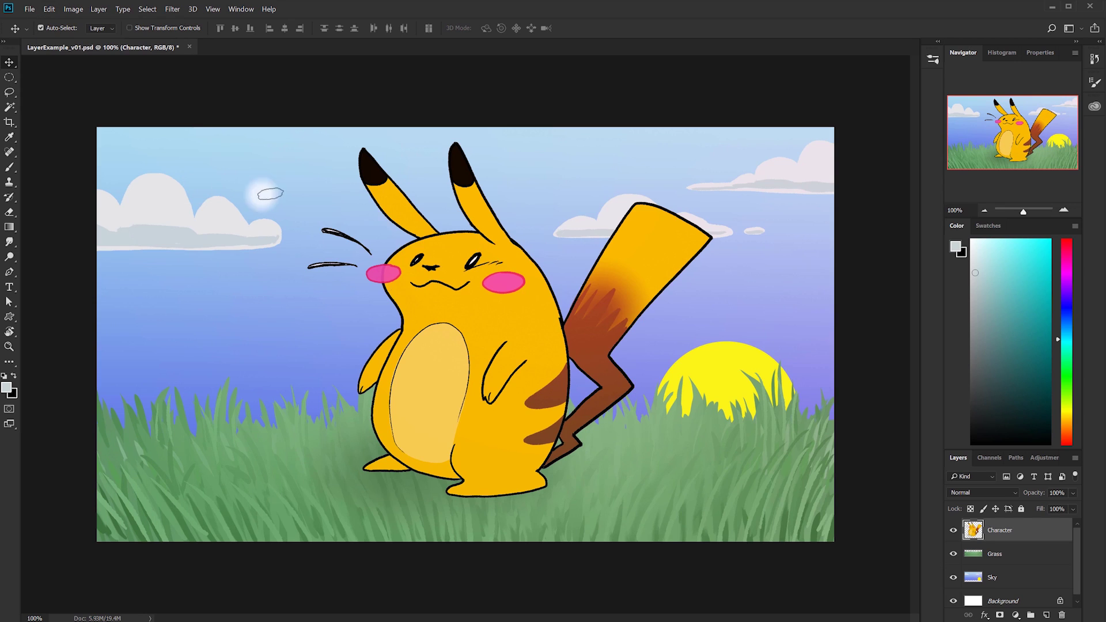
pyautogui.click(48, 9)
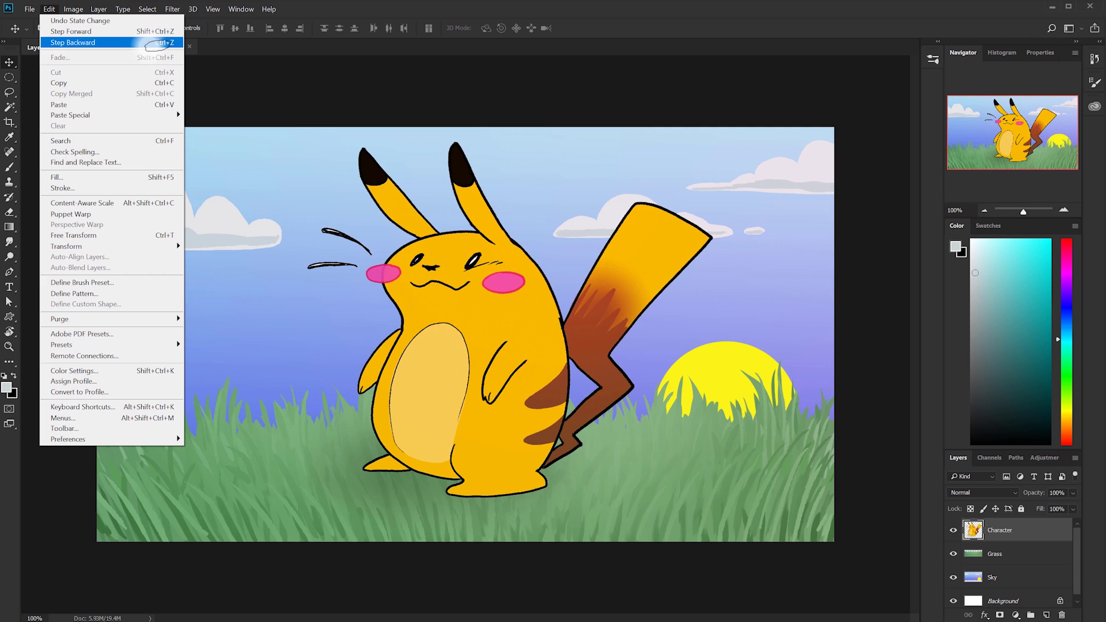
pyautogui.click(107, 406)
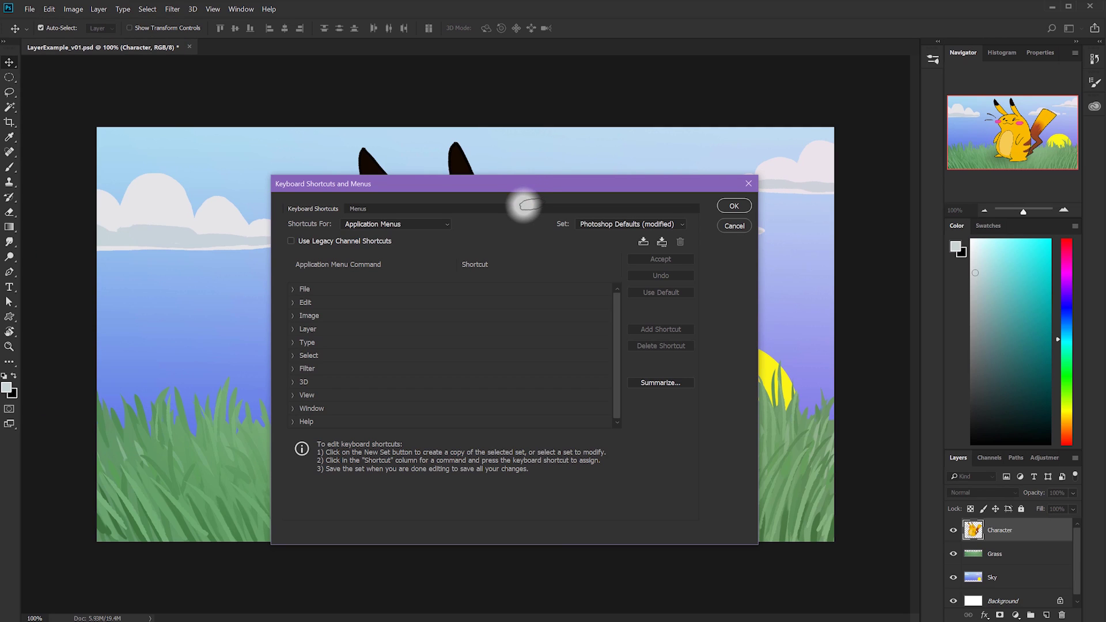
pyautogui.click(299, 301)
pyautogui.click(458, 343)
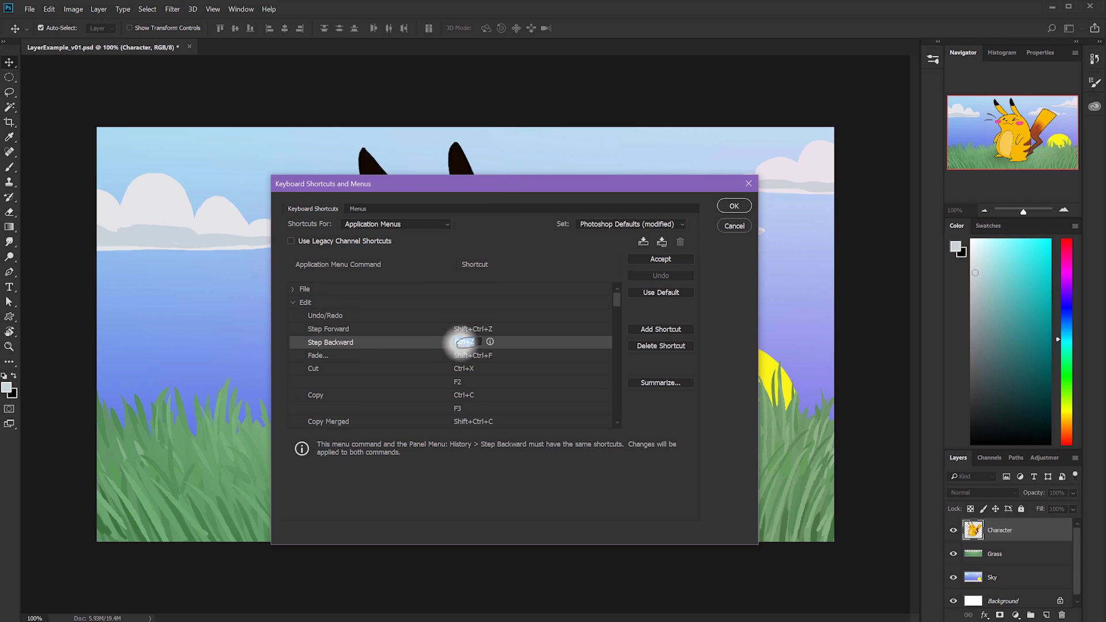
pyautogui.hotkey('ctrl', 'z')
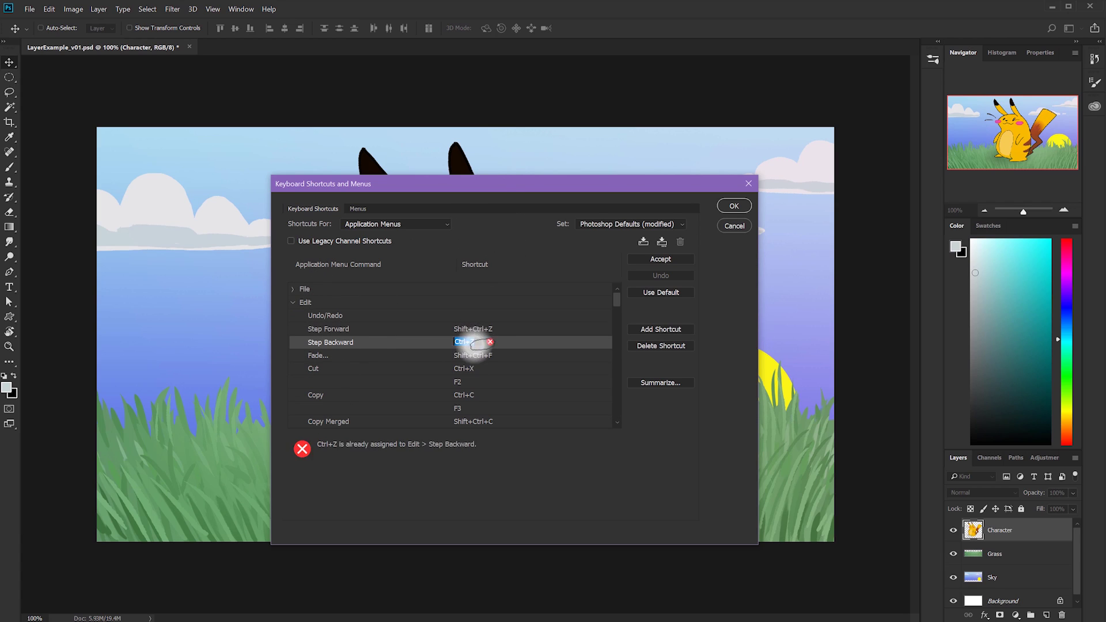
# Step: Try Ctrl+Y as the shortcut for Step Forward, undo that change and close the shortcut settings
pyautogui.click(474, 319)
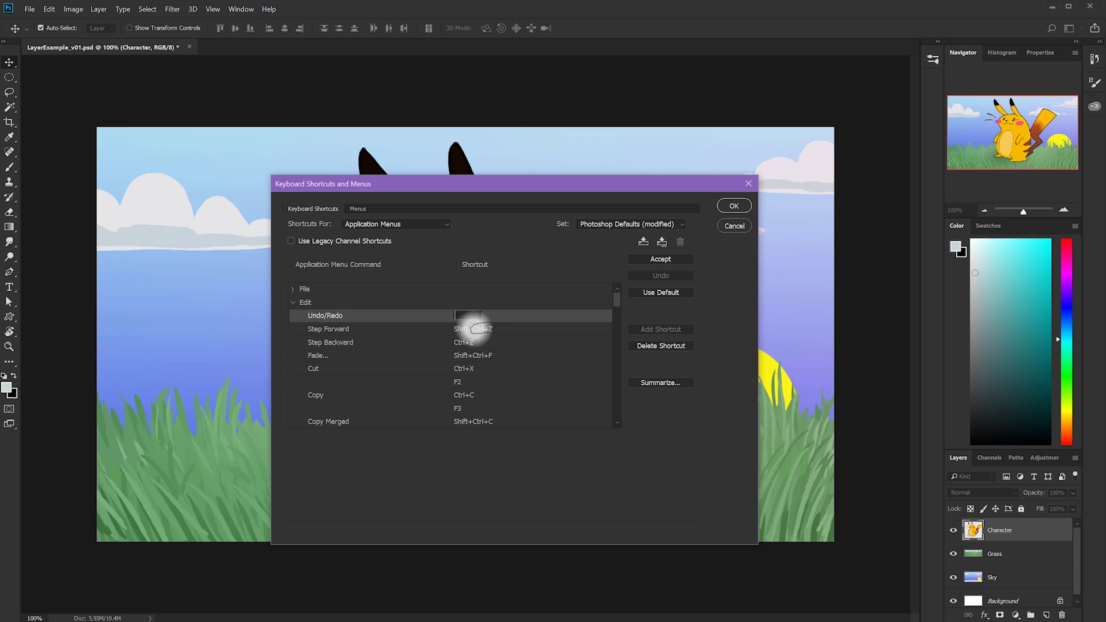
pyautogui.click(475, 328)
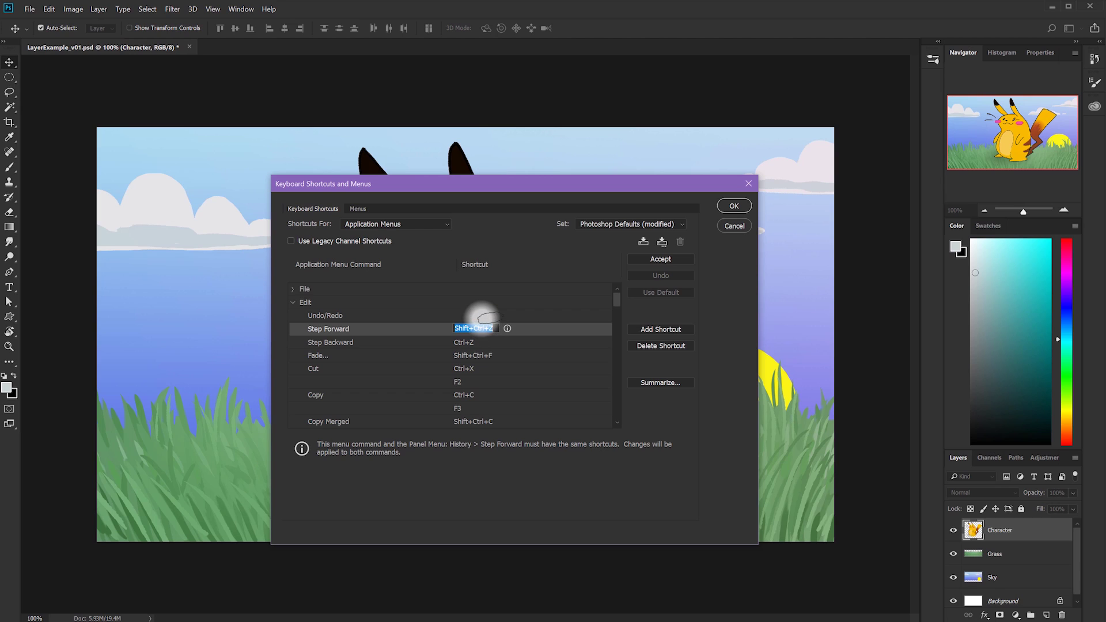
pyautogui.hotkey('ctrl', 'y')
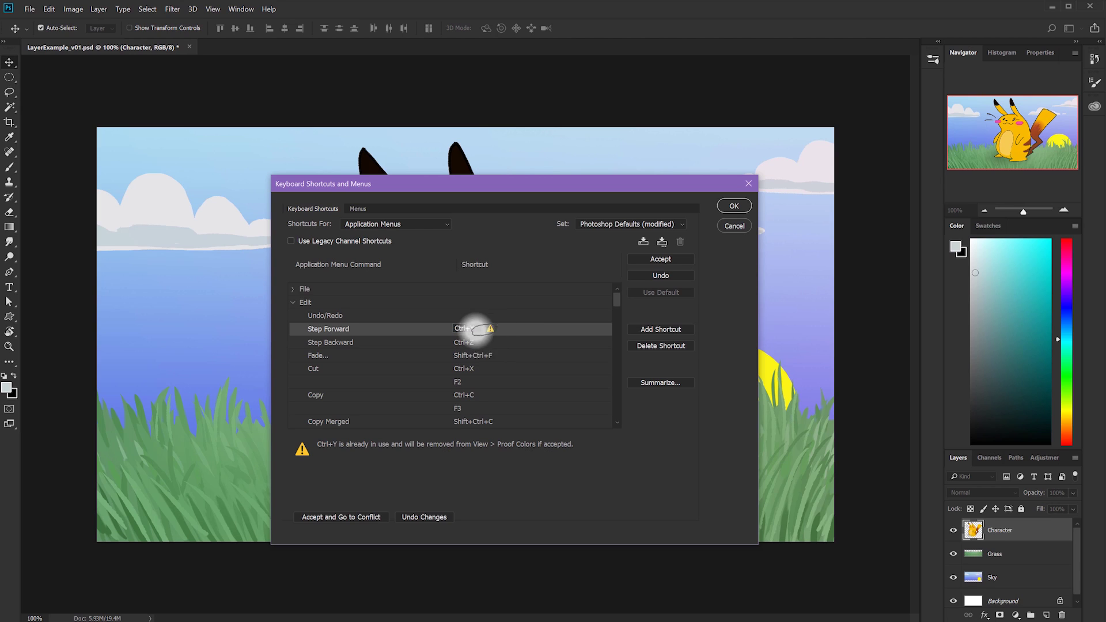
pyautogui.click(661, 275)
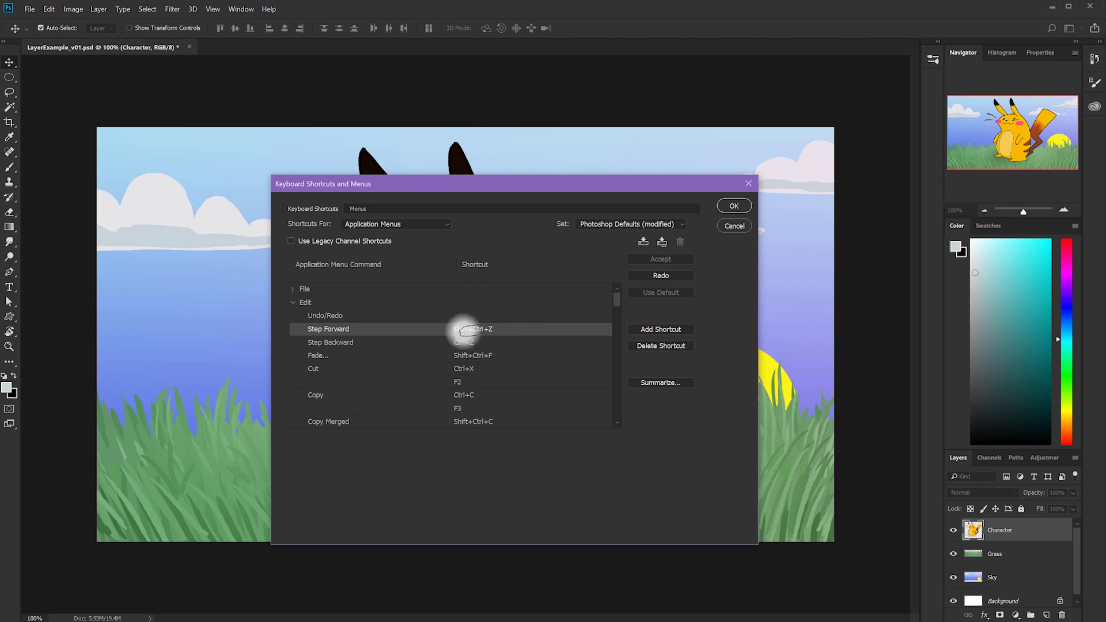
pyautogui.click(740, 206)
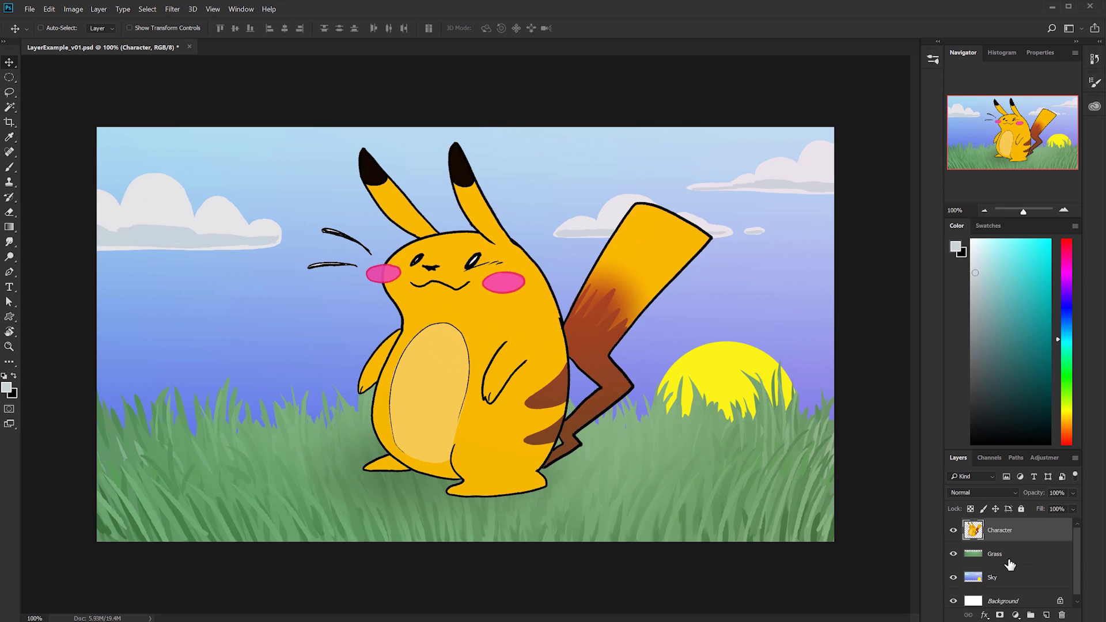
# Step: Try moving the Character layer and the Grass layer separately on the canvas with the Move tool
pyautogui.click(1008, 560)
pyautogui.click(1000, 576)
pyautogui.click(997, 533)
pyautogui.moveTo(500, 314); pyautogui.dragTo(453, 324)
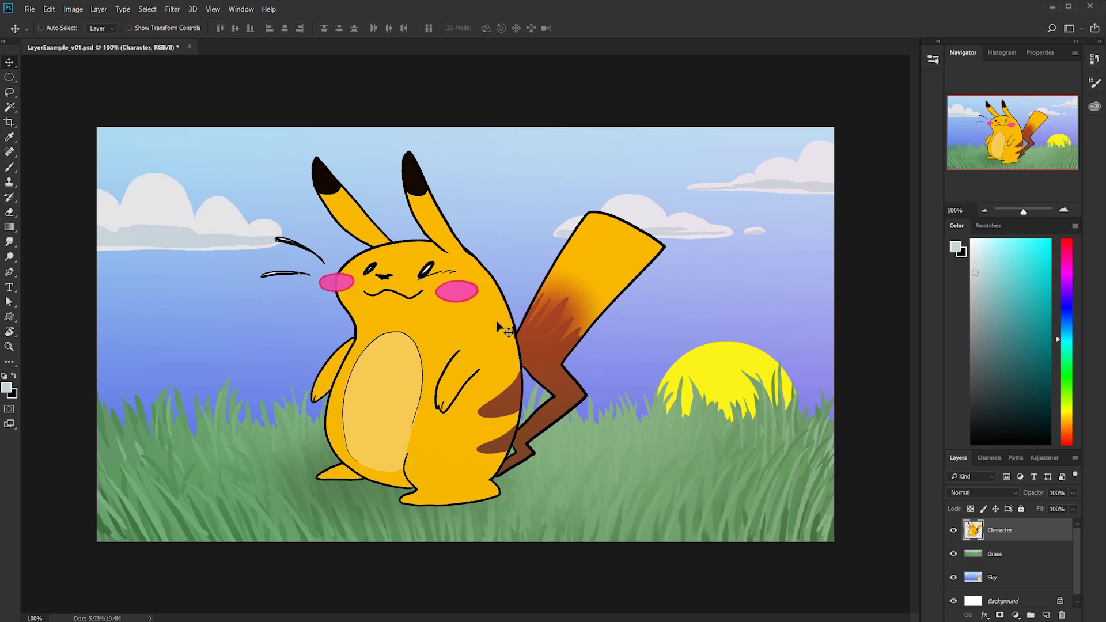
pyautogui.click(995, 561)
pyautogui.moveTo(700, 348); pyautogui.dragTo(705, 426)
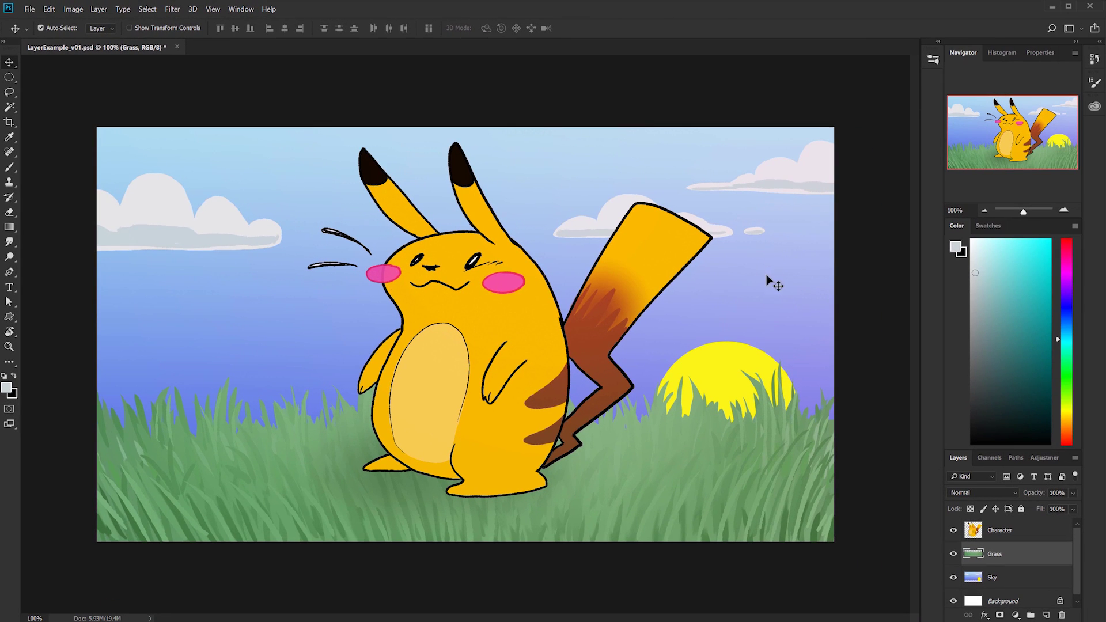
pyautogui.moveTo(766, 258); pyautogui.dragTo(611, 299)
pyautogui.moveTo(500, 319); pyautogui.dragTo(553, 295)
pyautogui.moveTo(309, 463); pyautogui.dragTo(259, 404)
# Step: Choose the Rectangular Marquee Tool from the group of marquee selection tools
pyautogui.click(10, 78)
pyautogui.click(33, 87)
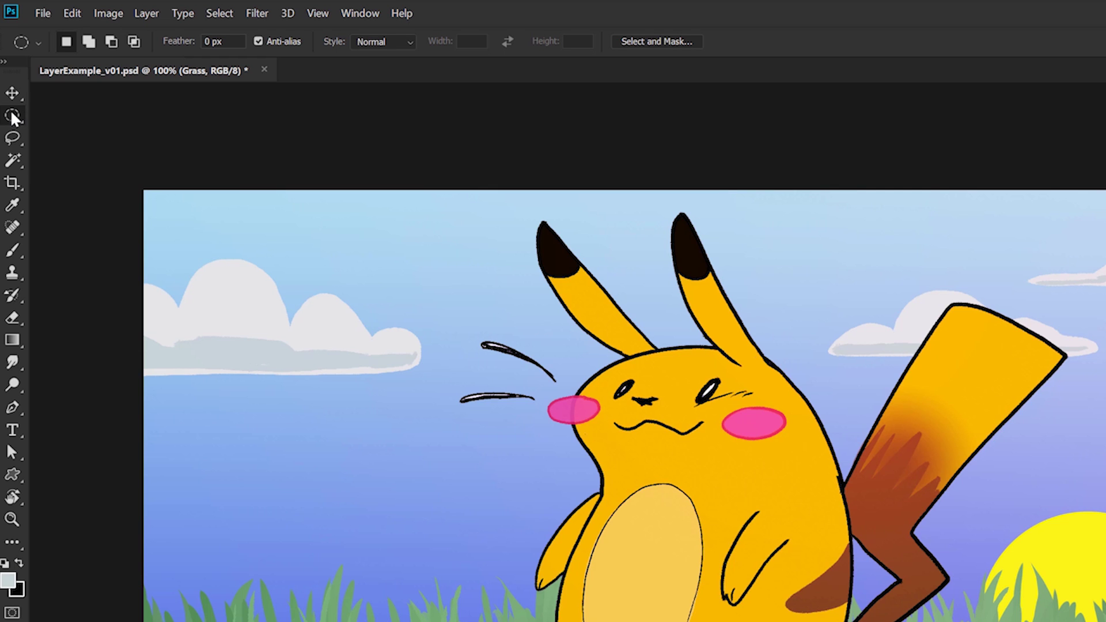
pyautogui.click(11, 113)
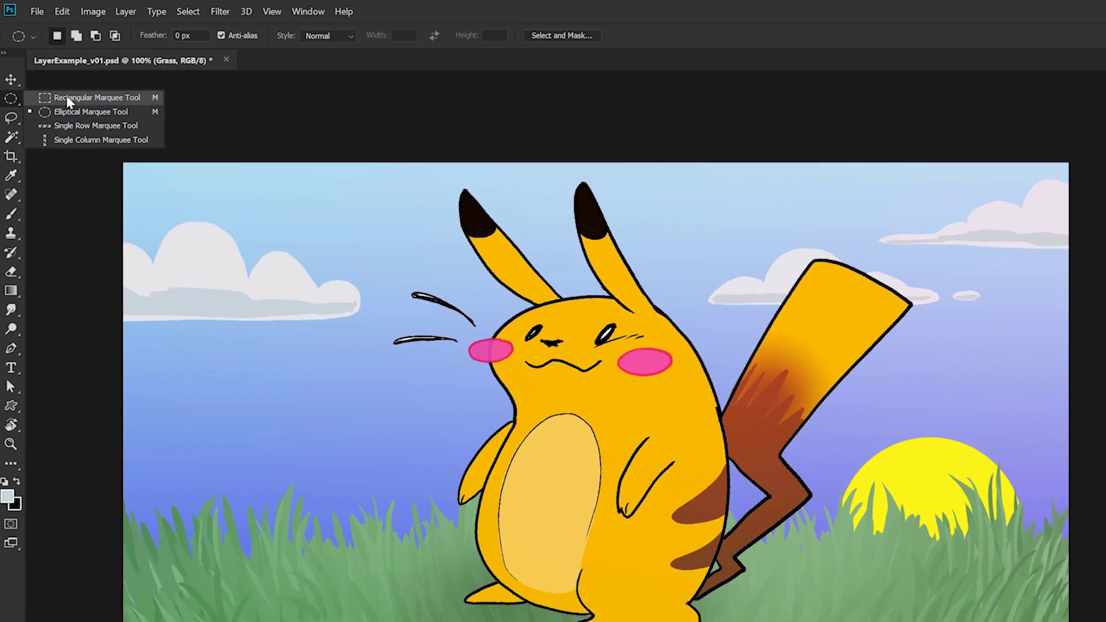
pyautogui.click(87, 113)
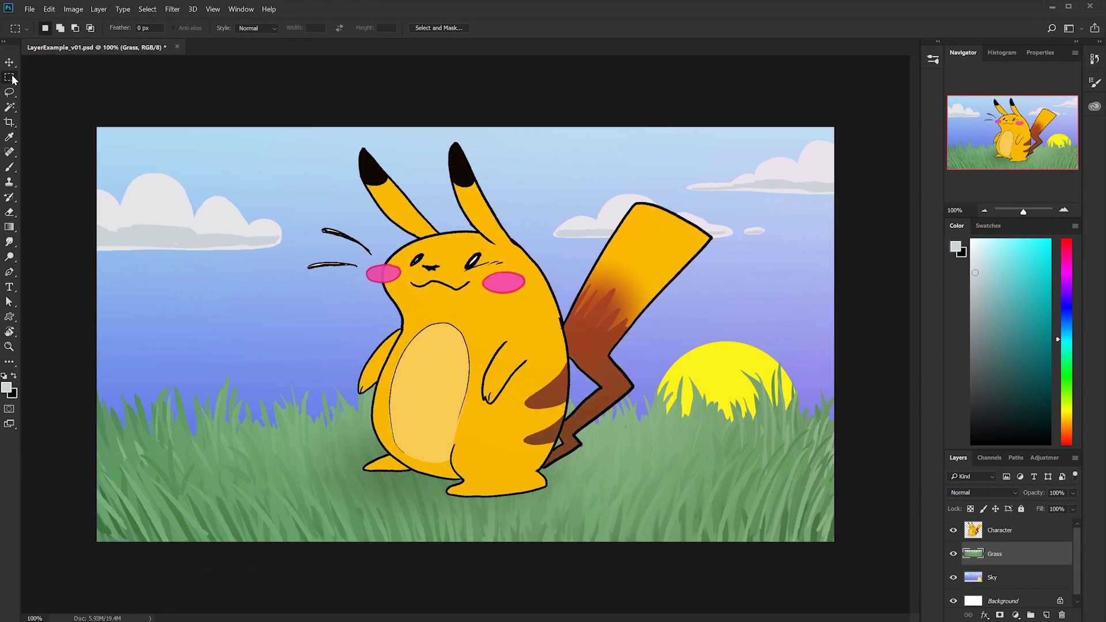
pyautogui.rightClick(11, 80)
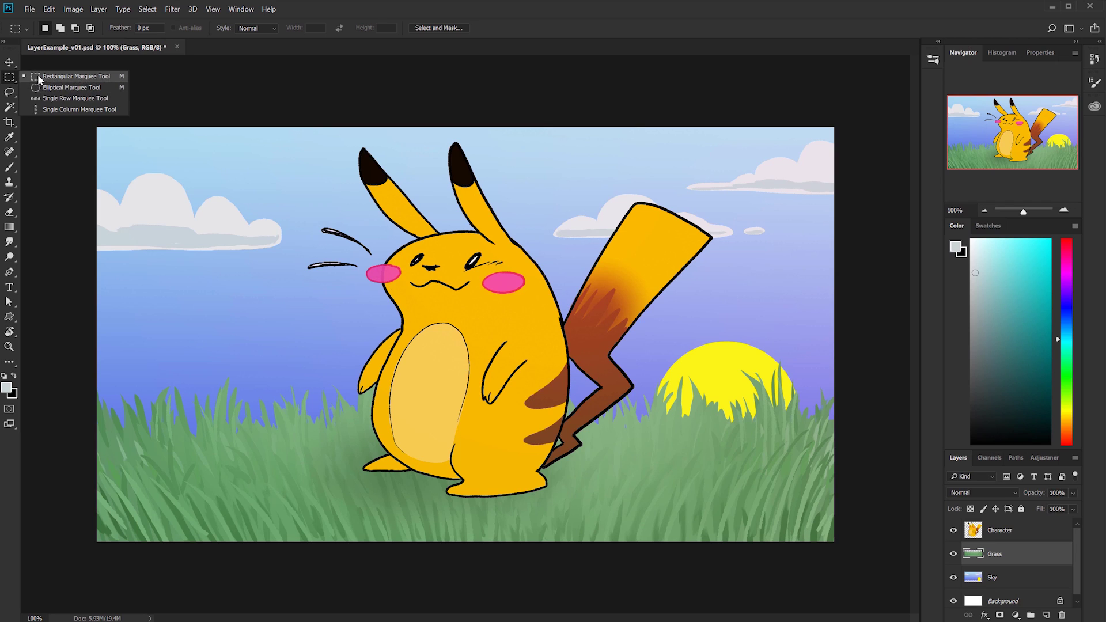
pyautogui.click(37, 77)
# Step: Look at the Lasso tool variants, draw a rectangular selection around the character's head and ears, and add a new layer above Character
pyautogui.rightClick(9, 93)
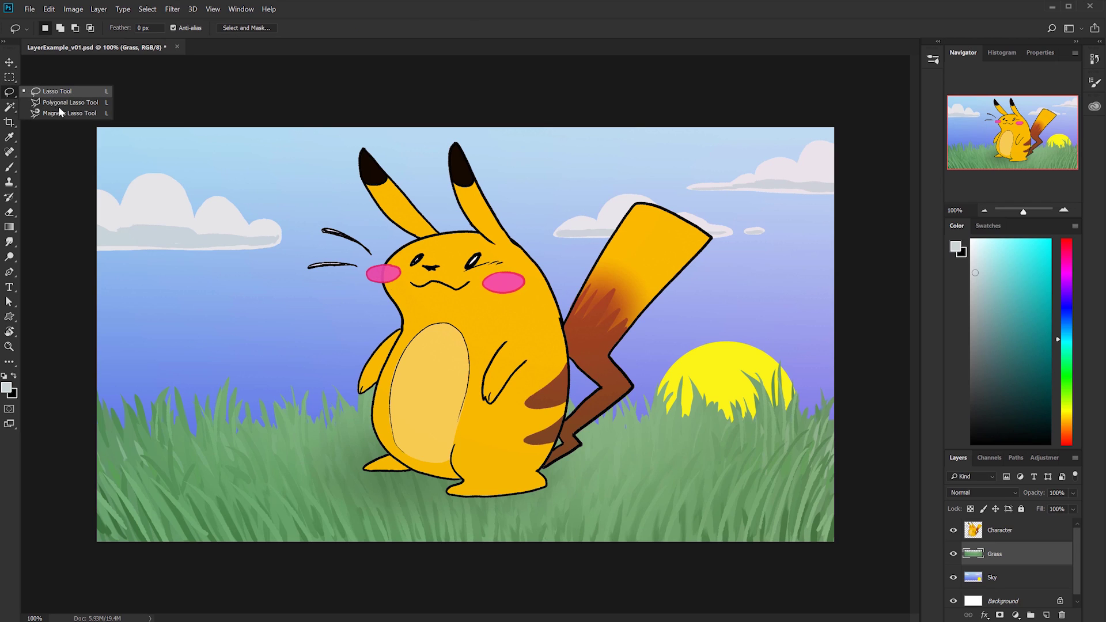
pyautogui.click(9, 79)
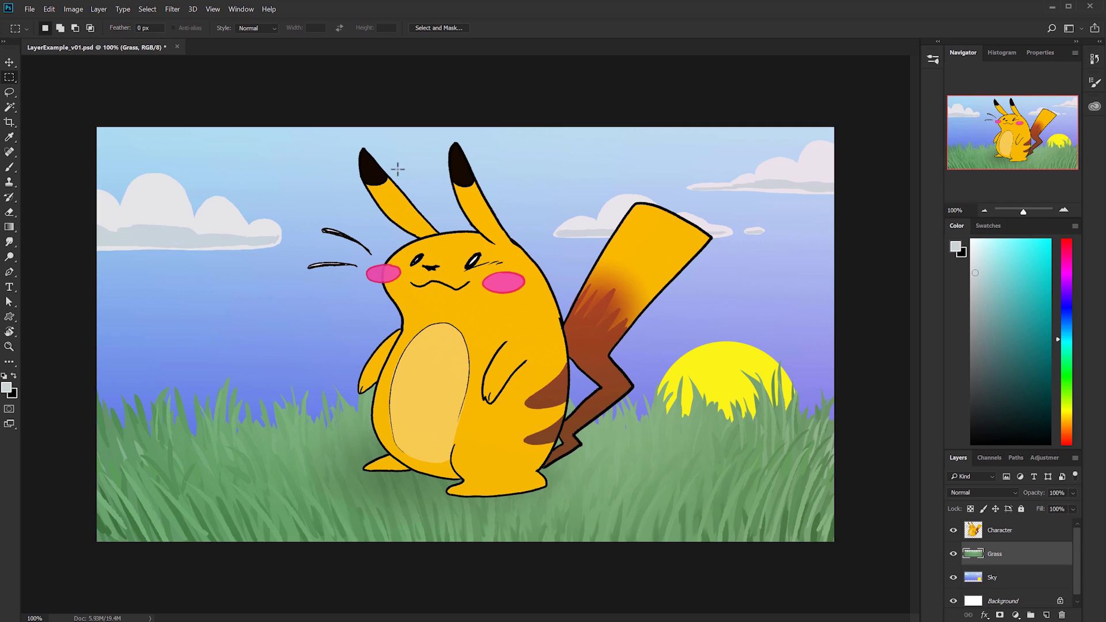
pyautogui.moveTo(267, 136); pyautogui.dragTo(565, 311)
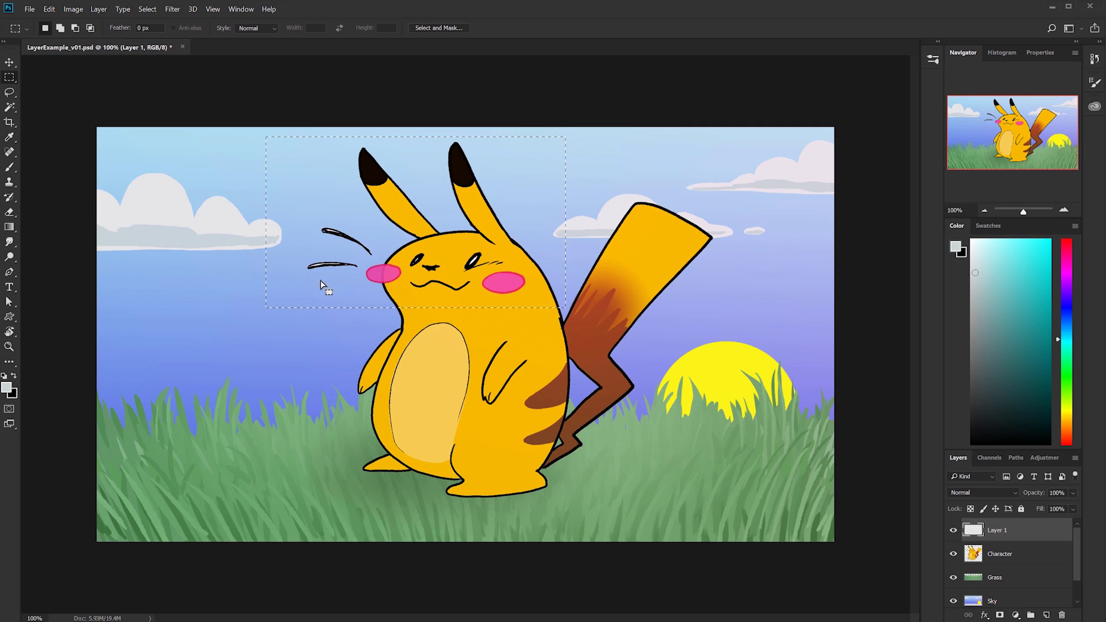
# Step: Paint black diagonal brush strokes across the rectangular selection on Layer 1 and undo them
pyautogui.click(10, 168)
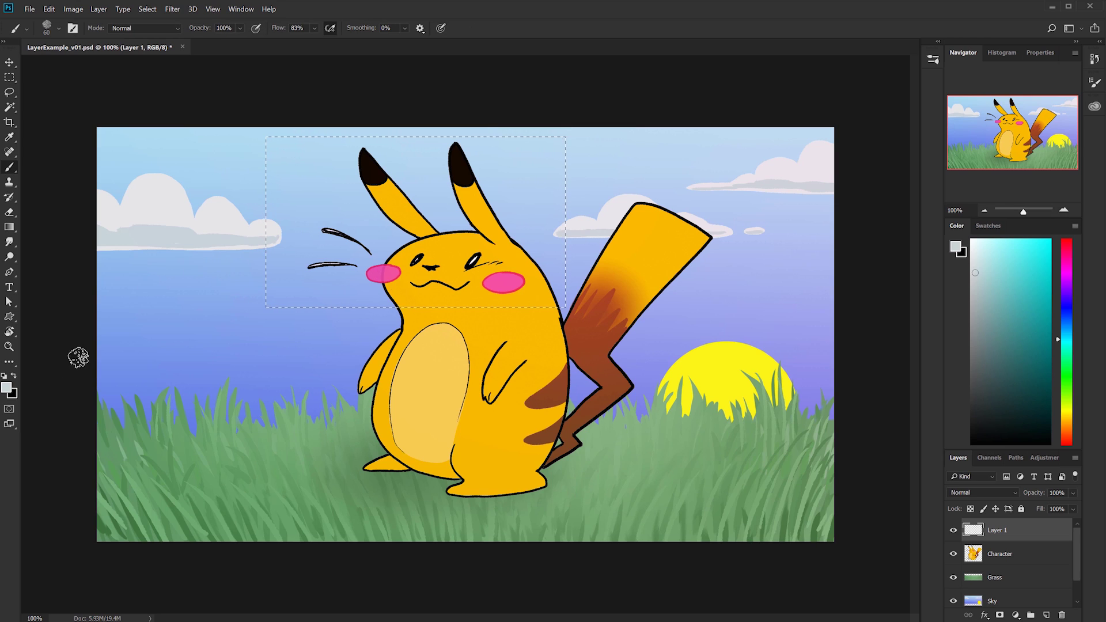
pyautogui.click(4, 376)
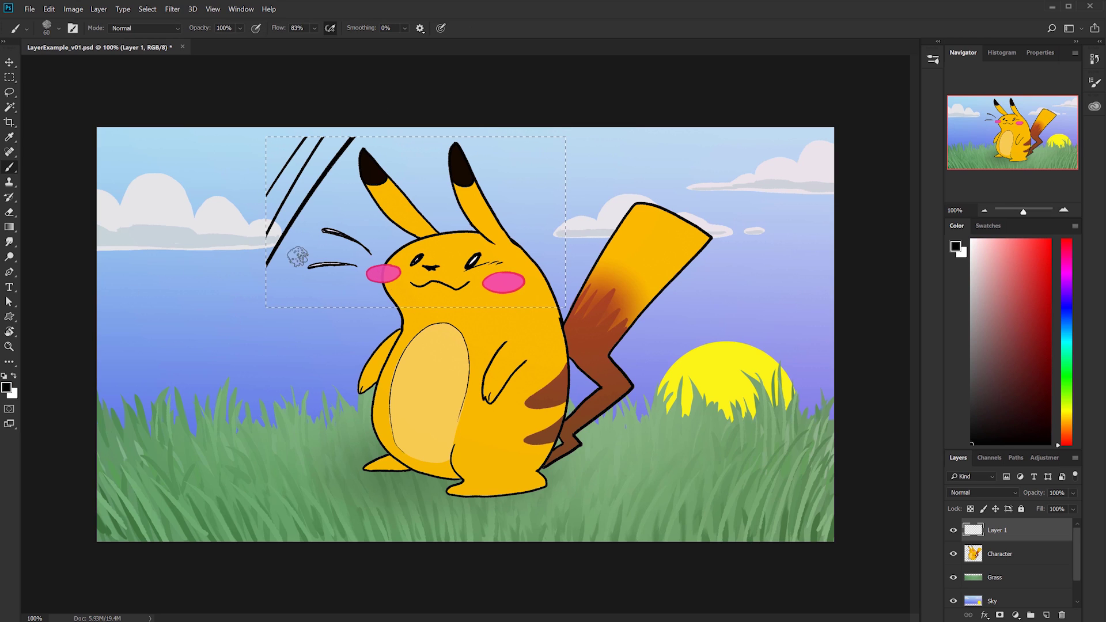
pyautogui.moveTo(297, 257)
pyautogui.mouseDown()
pyautogui.moveTo(420, 284)
pyautogui.moveTo(605, 208)
pyautogui.moveTo(547, 323)
pyautogui.mouseUp()
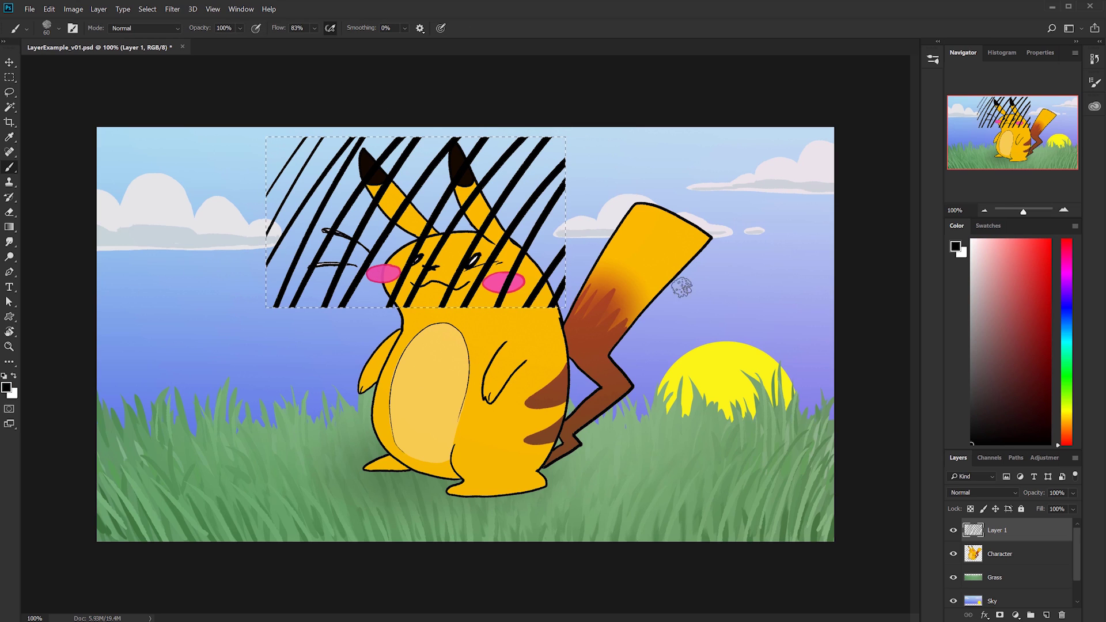
pyautogui.hotkey('ctrl', 'z')
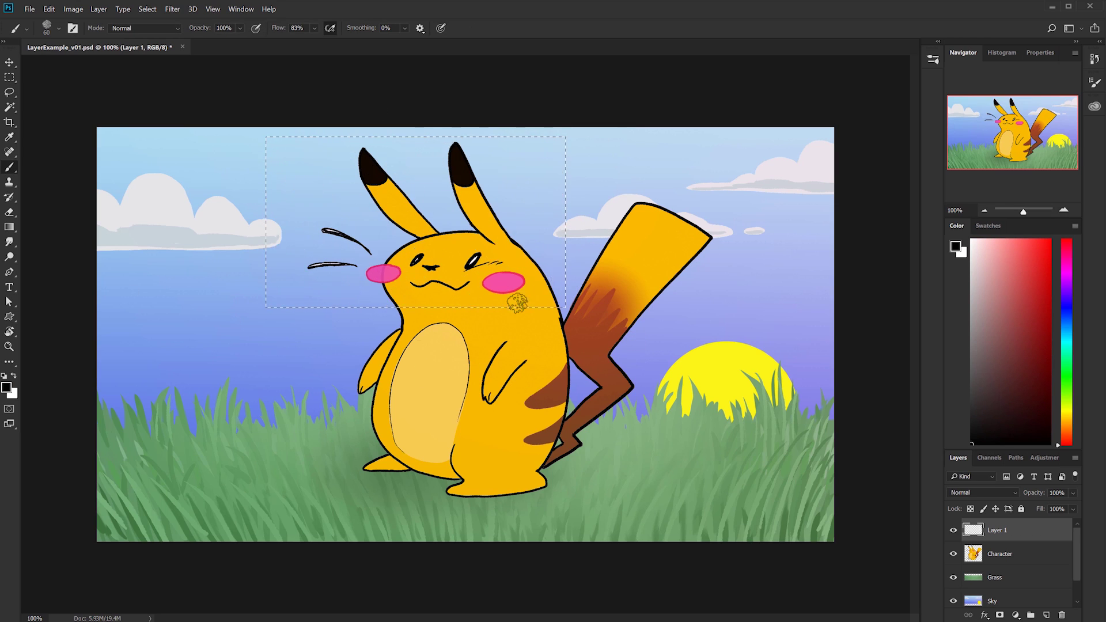
pyautogui.click(9, 63)
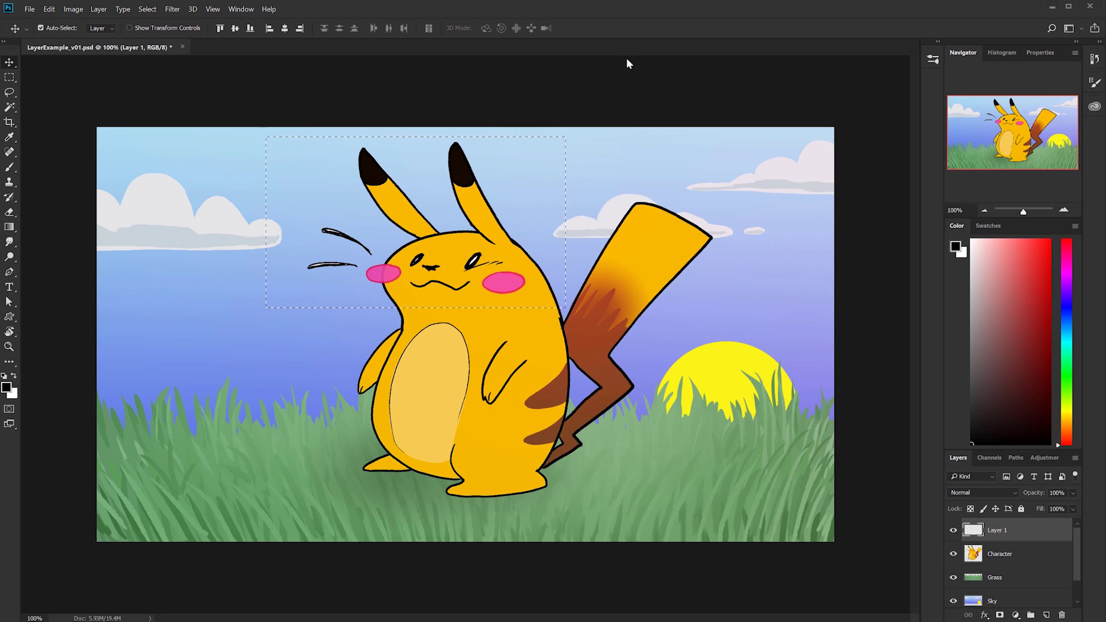
pyautogui.moveTo(529, 281); pyautogui.dragTo(404, 244)
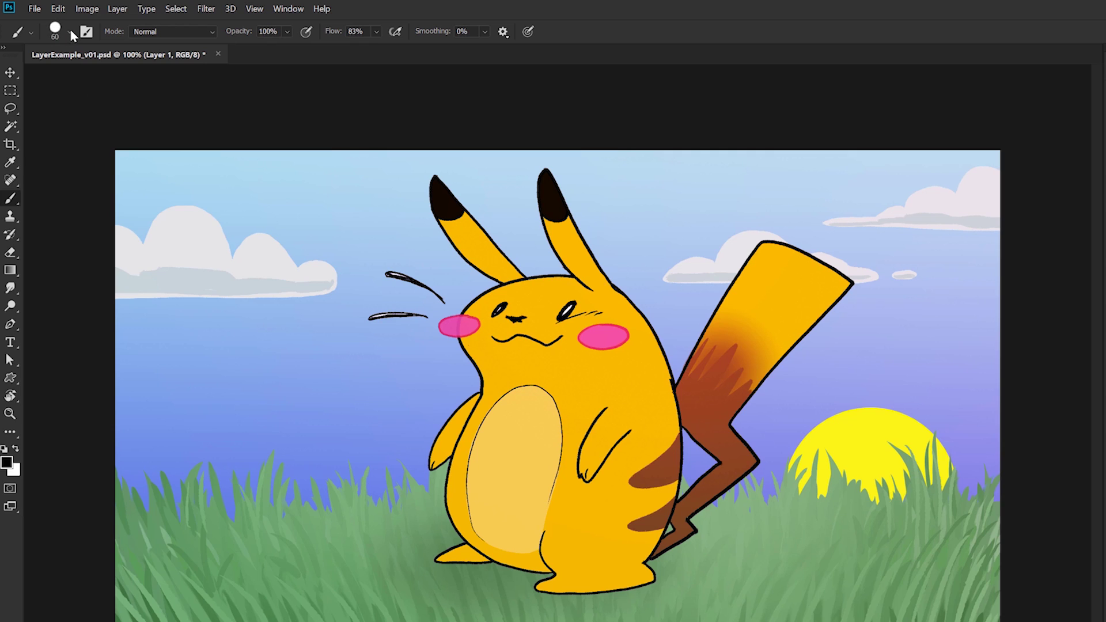
# Step: Set the brush size to 47 px and its hardness to 100%
pyautogui.click(70, 31)
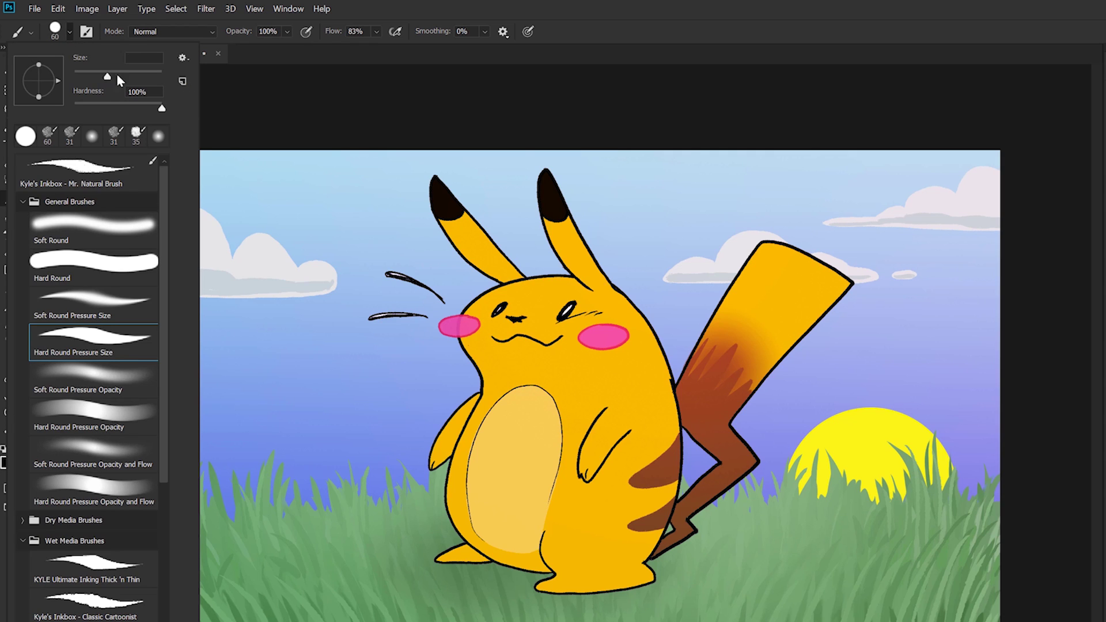
pyautogui.write('47')
pyautogui.press('Tab')
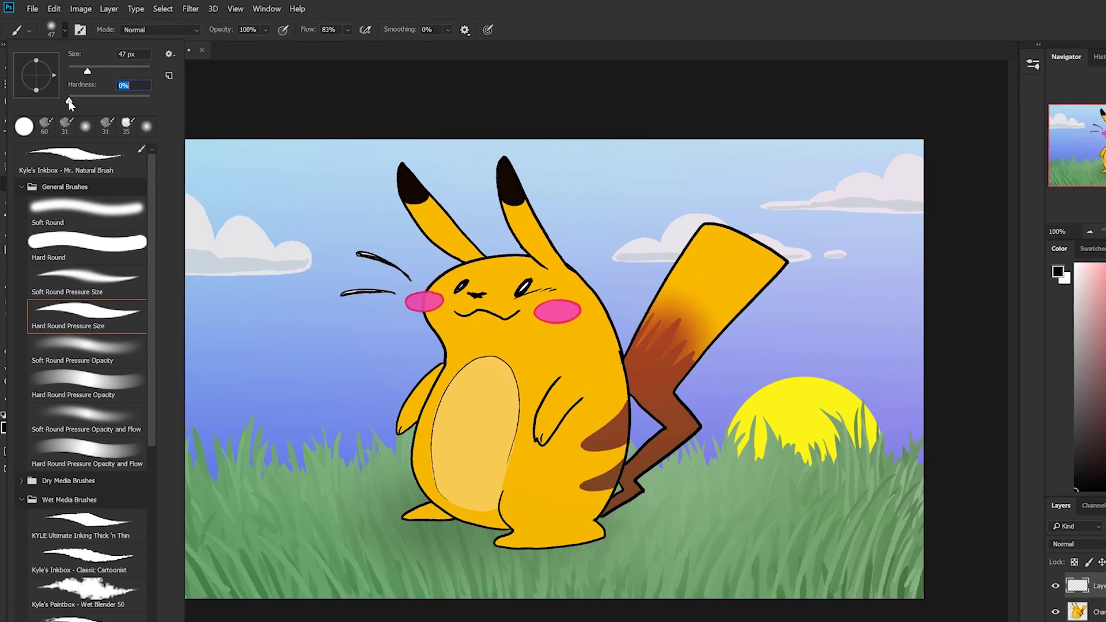
pyautogui.moveTo(74, 107); pyautogui.dragTo(165, 110)
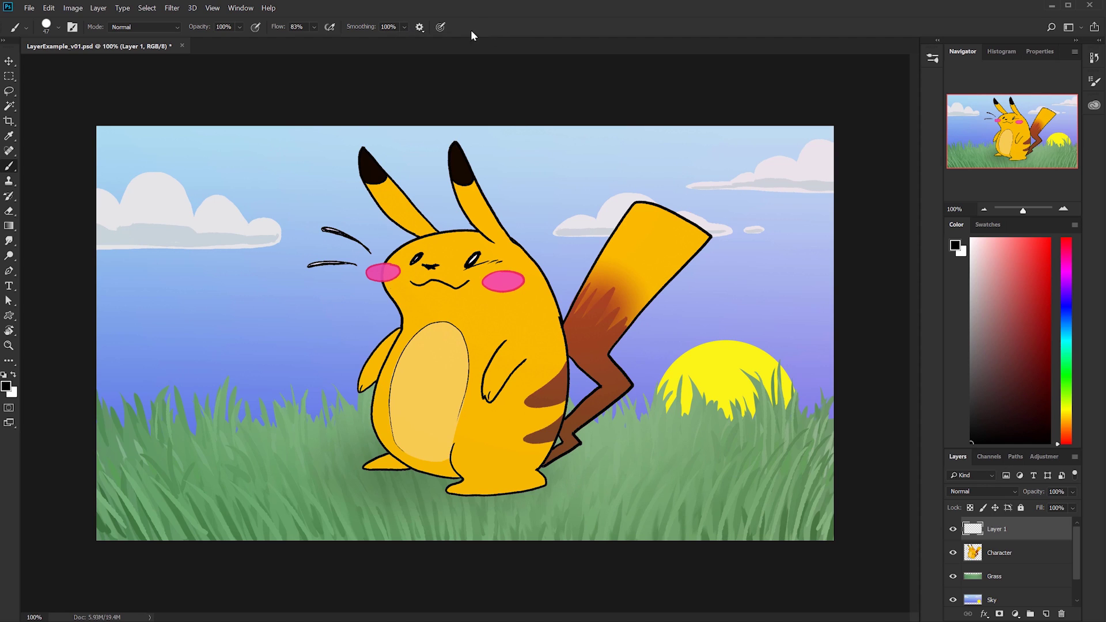
# Step: Paint test strokes across Layer 1 with brush smoothing at 100% and undo them
pyautogui.moveTo(153, 150)
pyautogui.mouseDown()
pyautogui.moveTo(254, 210)
pyautogui.moveTo(255, 366)
pyautogui.mouseUp()
pyautogui.moveTo(362, 228)
pyautogui.mouseDown()
pyautogui.moveTo(345, 353)
pyautogui.moveTo(494, 289)
pyautogui.moveTo(586, 292)
pyautogui.moveTo(671, 404)
pyautogui.moveTo(761, 379)
pyautogui.moveTo(773, 421)
pyautogui.mouseUp()
pyautogui.hotkey('ctrl', 'z')
# Step: Set the brush smoothing to 20%, test it with a black zigzag stroke over the sky, and undo the stroke
pyautogui.write('2')
pyautogui.moveTo(154, 140)
pyautogui.mouseDown()
pyautogui.moveTo(260, 178)
pyautogui.moveTo(349, 172)
pyautogui.mouseUp()
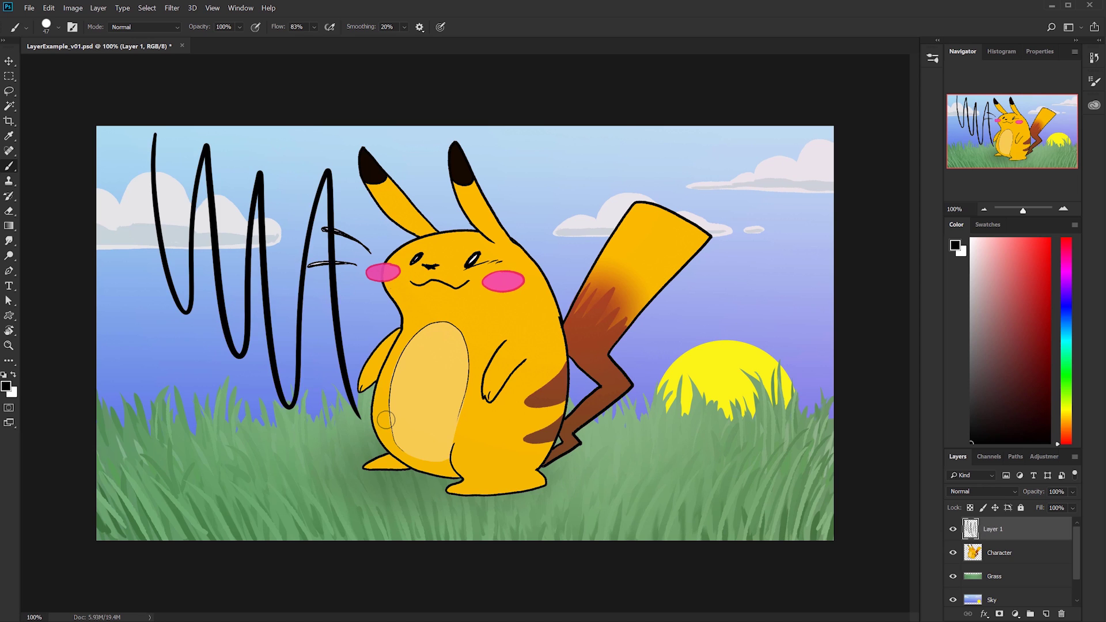
pyautogui.hotkey('ctrl', 'z')
# Step: Draw a large closed black circle on Layer 1 in the sky beside the character's whiskers, working at 300% zoom
pyautogui.hotkey('ctrl', '+')
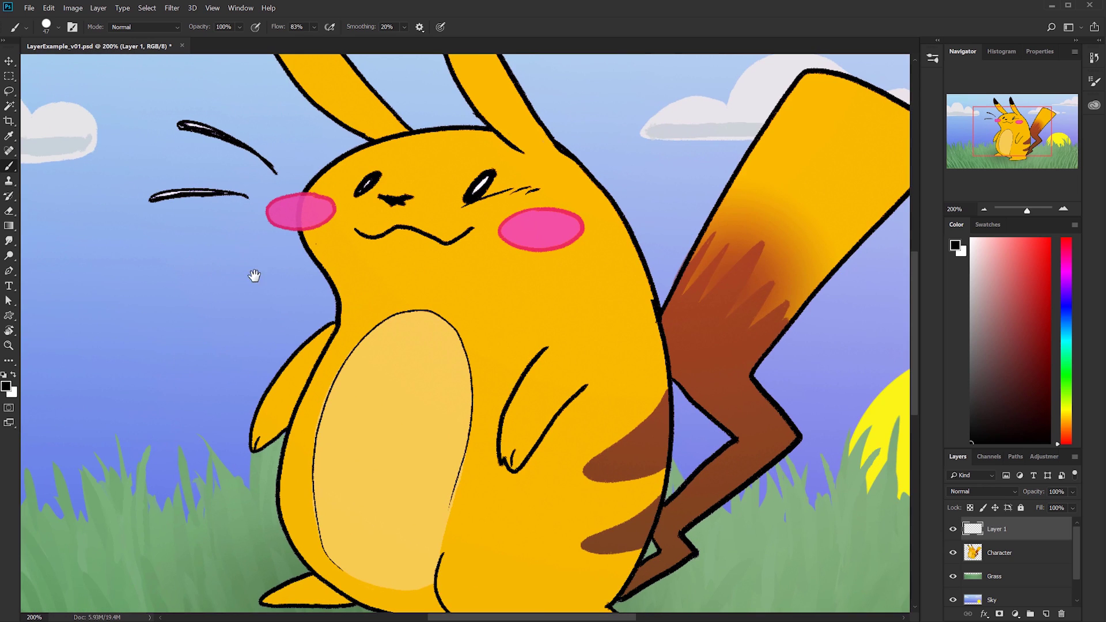
pyautogui.moveTo(254, 276); pyautogui.dragTo(687, 281)
pyautogui.hotkey('ctrl', '+')
pyautogui.moveTo(422, 175)
pyautogui.mouseDown()
pyautogui.moveTo(424, 221)
pyautogui.moveTo(432, 207)
pyautogui.mouseUp()
pyautogui.moveTo(308, 103)
pyautogui.mouseDown()
pyautogui.moveTo(137, 249)
pyautogui.moveTo(522, 483)
pyautogui.moveTo(309, 89)
pyautogui.moveTo(276, 104)
pyautogui.mouseUp()
# Step: Fill the inside of the black circle with bright red using the Paint Bucket Tool
pyautogui.click(10, 227)
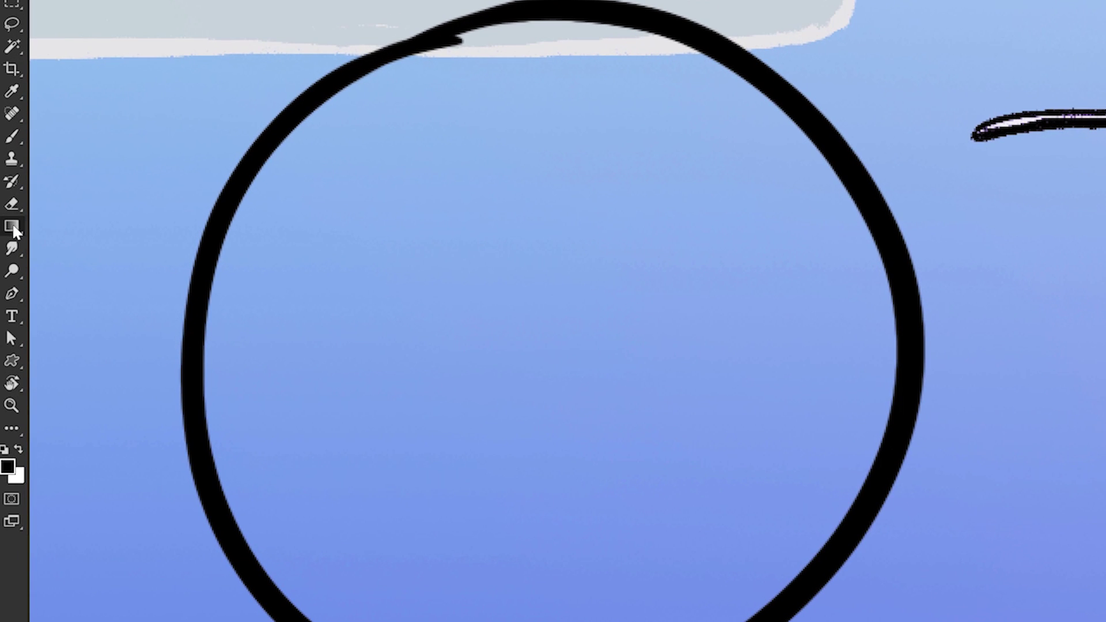
pyautogui.rightClick(9, 226)
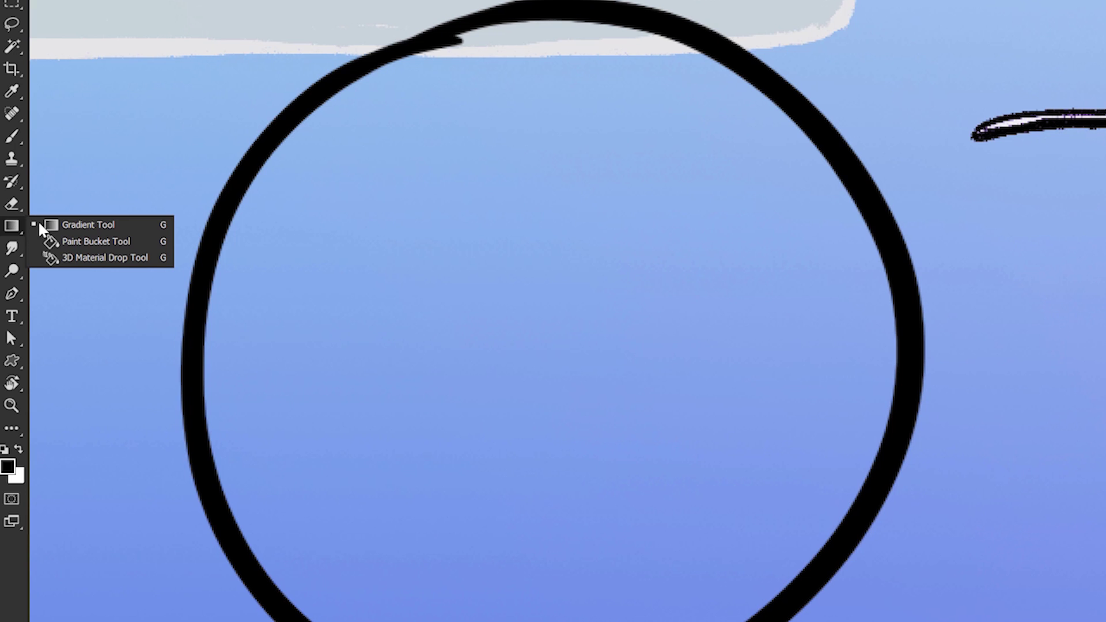
pyautogui.click(115, 242)
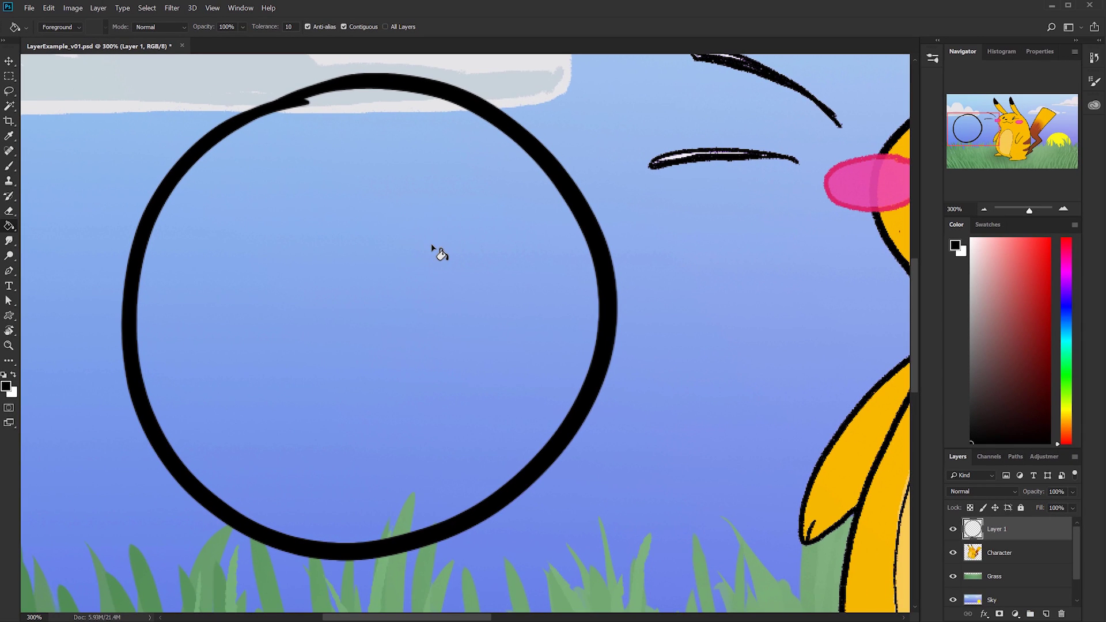
pyautogui.click(1042, 246)
pyautogui.click(386, 275)
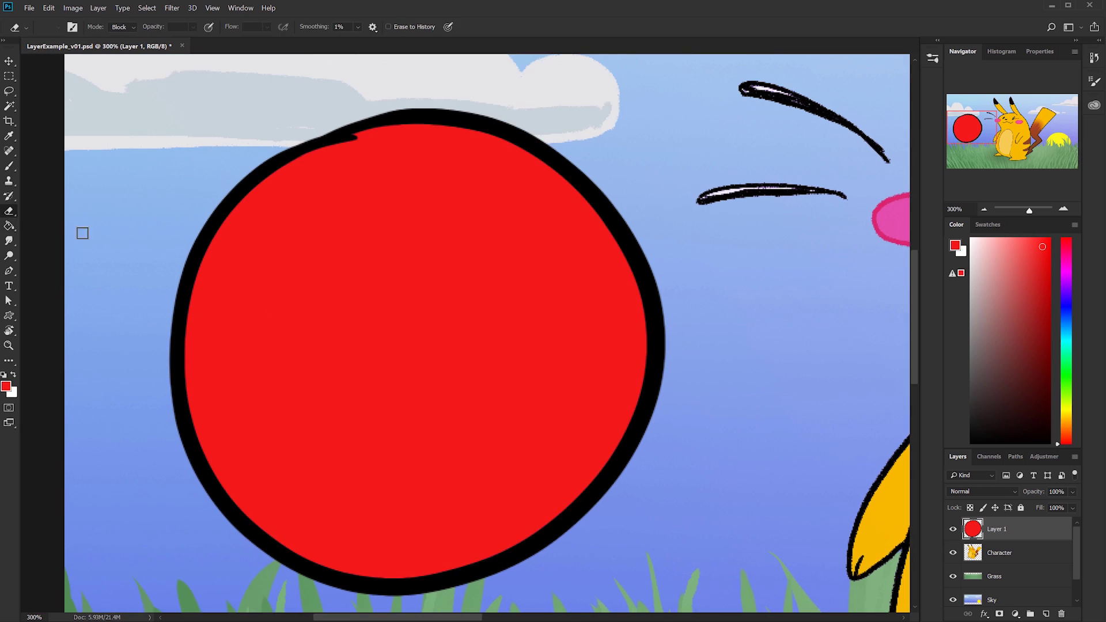
# Step: Set the Eraser Tool to Brush mode with the Hard Round Pressure Size brush and erase a stroke down through the red circle
pyautogui.click(10, 212)
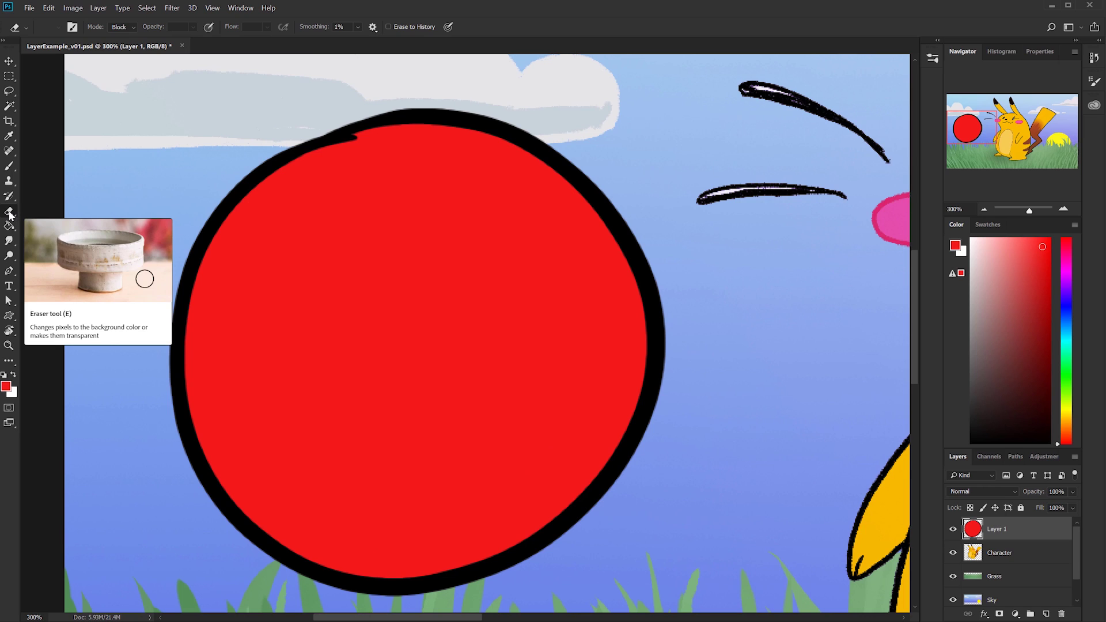
pyautogui.click(133, 27)
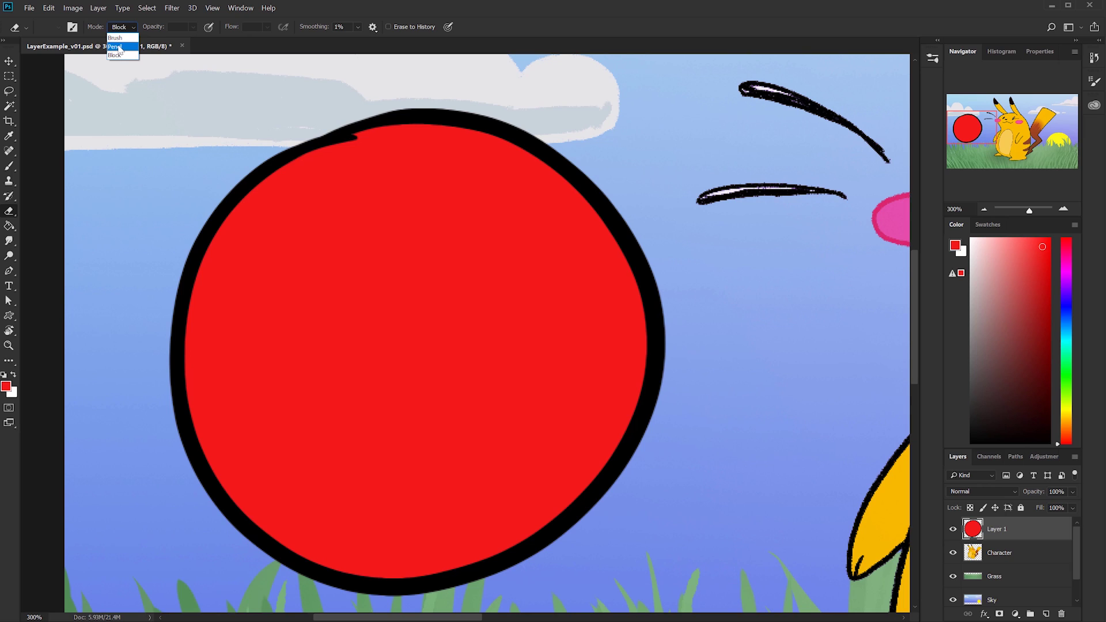
pyautogui.click(118, 38)
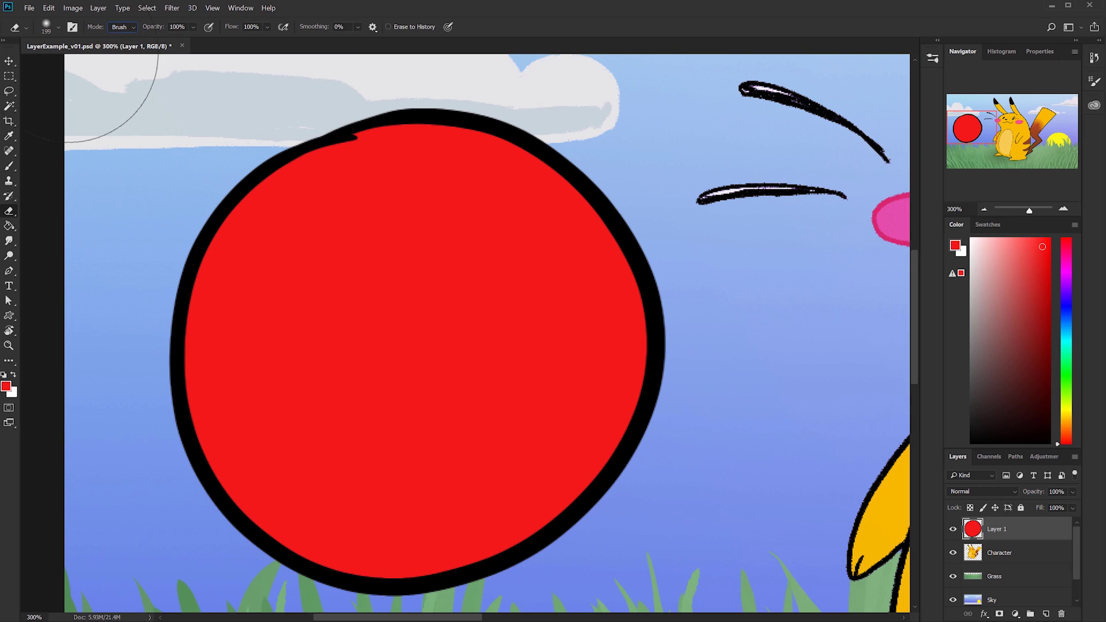
pyautogui.click(59, 27)
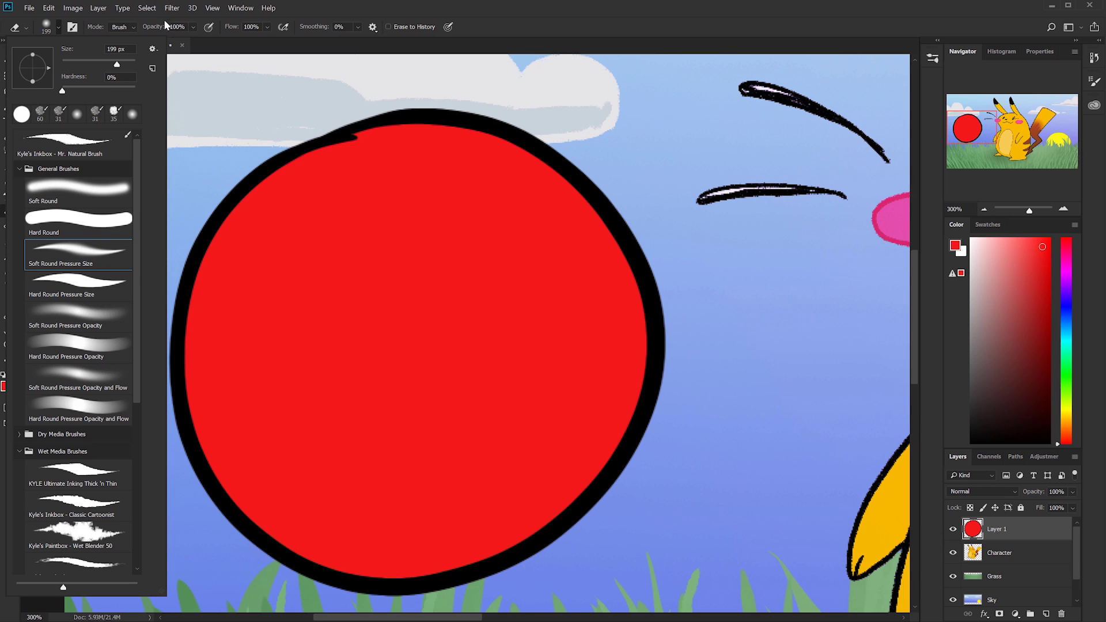
pyautogui.click(87, 289)
pyautogui.click(537, 29)
pyautogui.moveTo(546, 128)
pyautogui.mouseDown()
pyautogui.moveTo(469, 260)
pyautogui.moveTo(481, 351)
pyautogui.moveTo(637, 229)
pyautogui.moveTo(517, 423)
pyautogui.mouseUp()
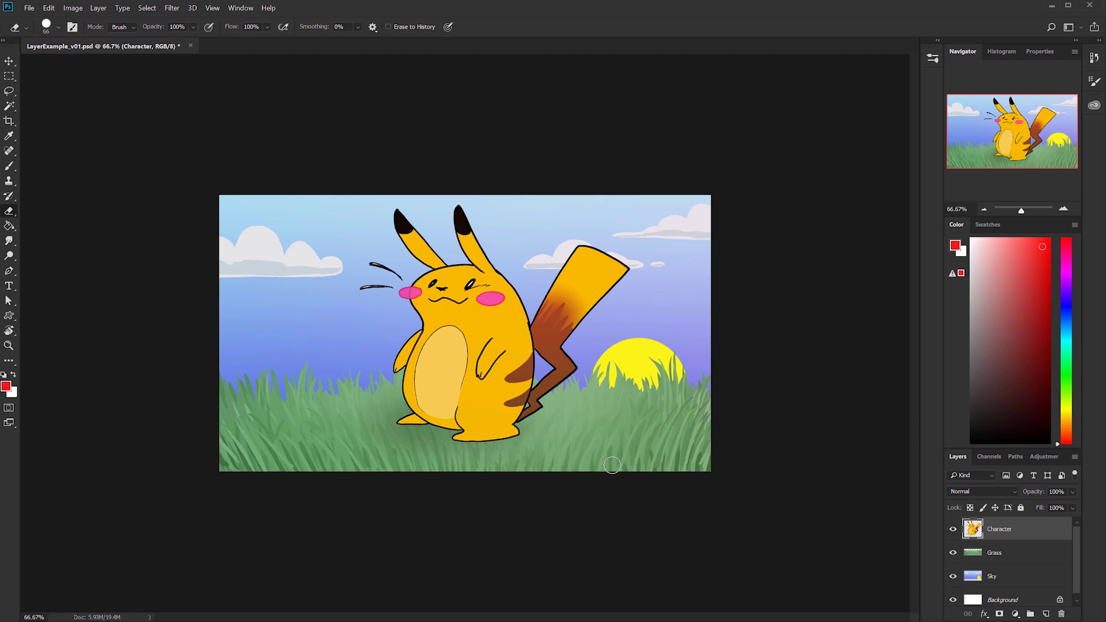
# Step: Save the document as the layered Photoshop file LayerExample_v01.psd in the Examples folder
pyautogui.click(30, 10)
pyautogui.click(53, 132)
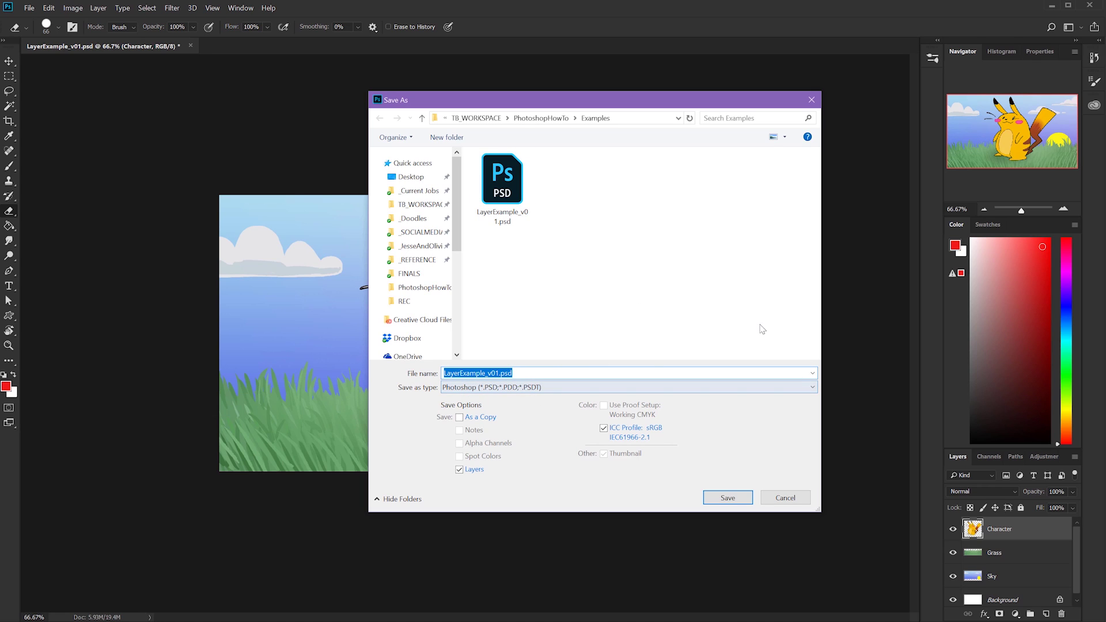
pyautogui.click(728, 498)
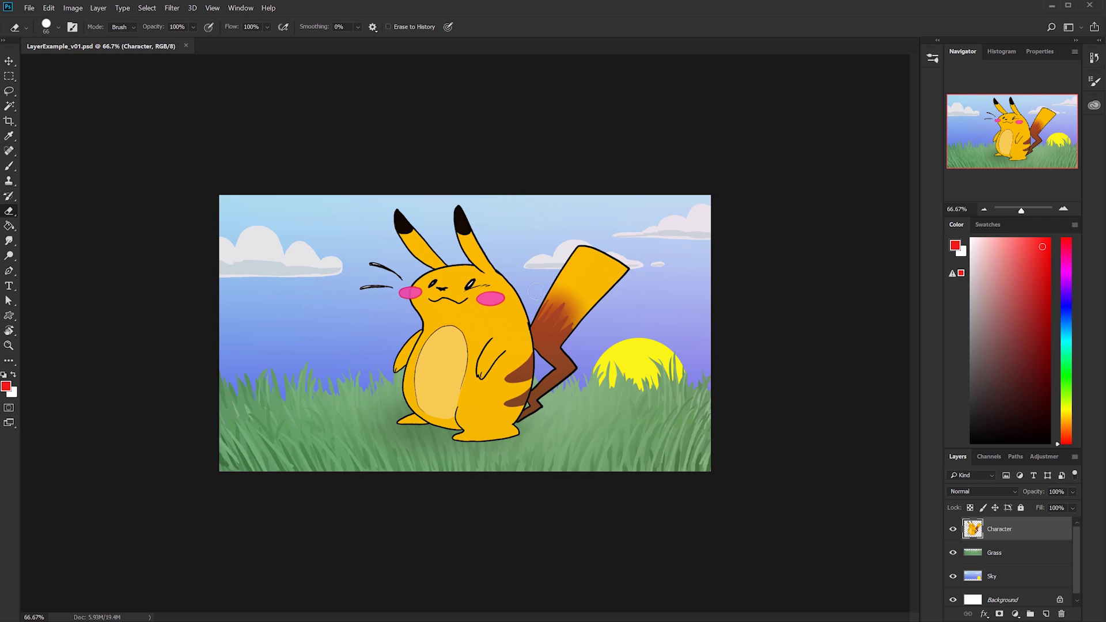
# Step: Save a copy of the illustration in PNG format as LayerExample_v01.png in the Examples folder
pyautogui.click(23, 9)
pyautogui.click(66, 133)
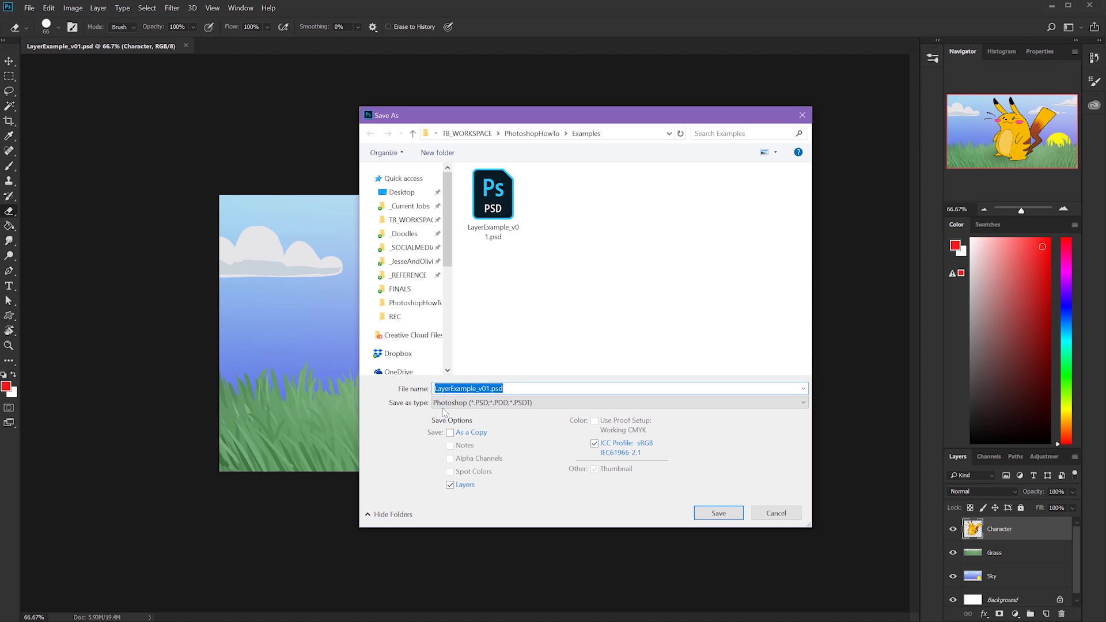
pyautogui.click(637, 403)
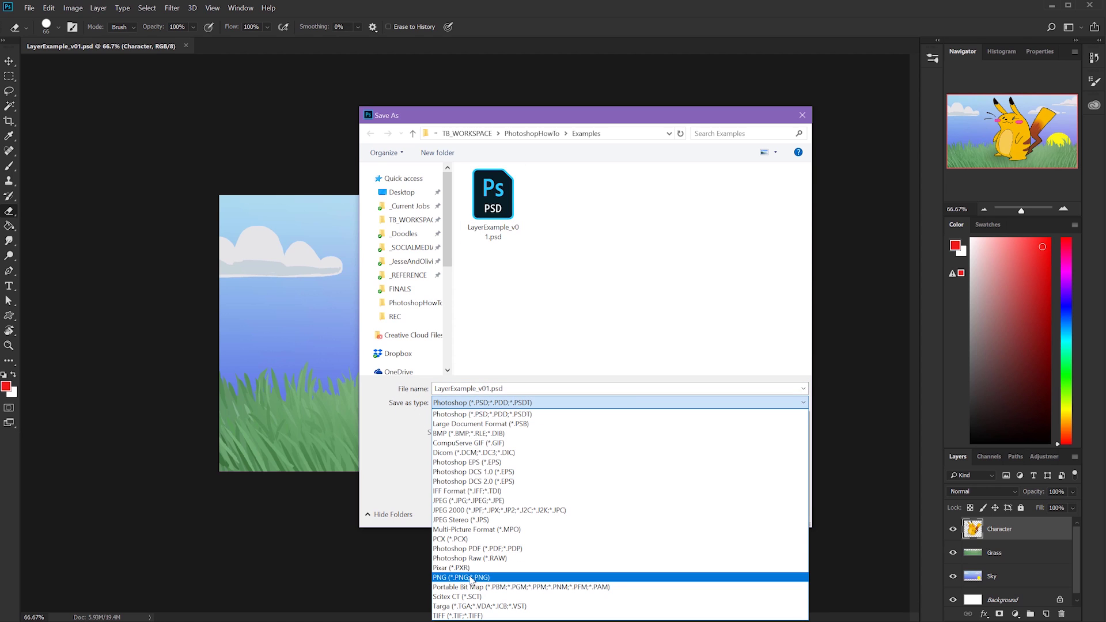
pyautogui.click(477, 578)
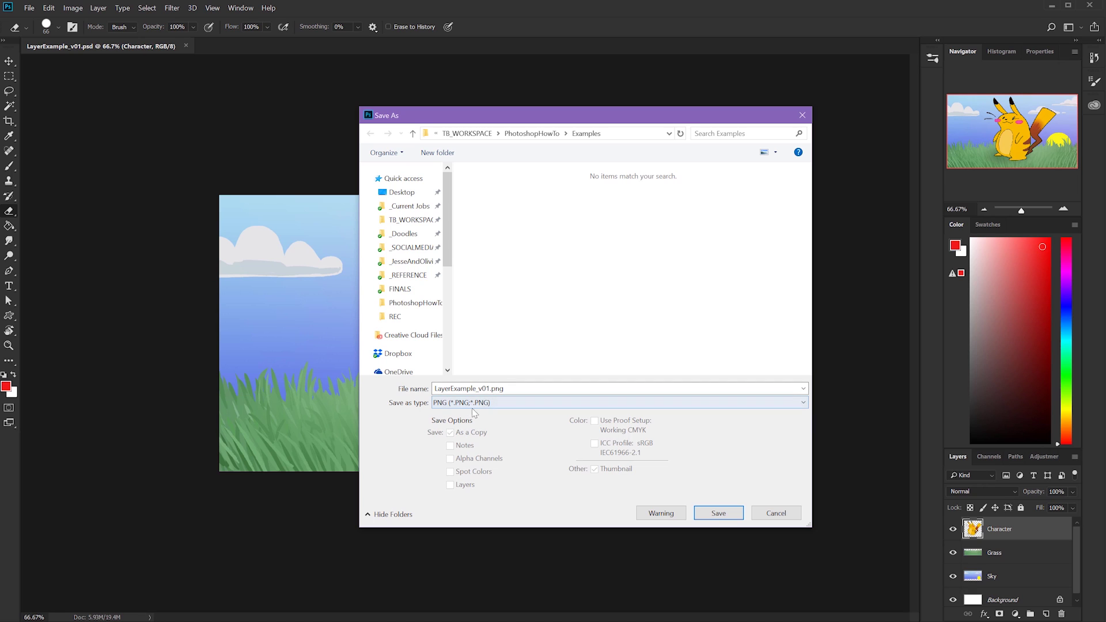
pyautogui.click(723, 512)
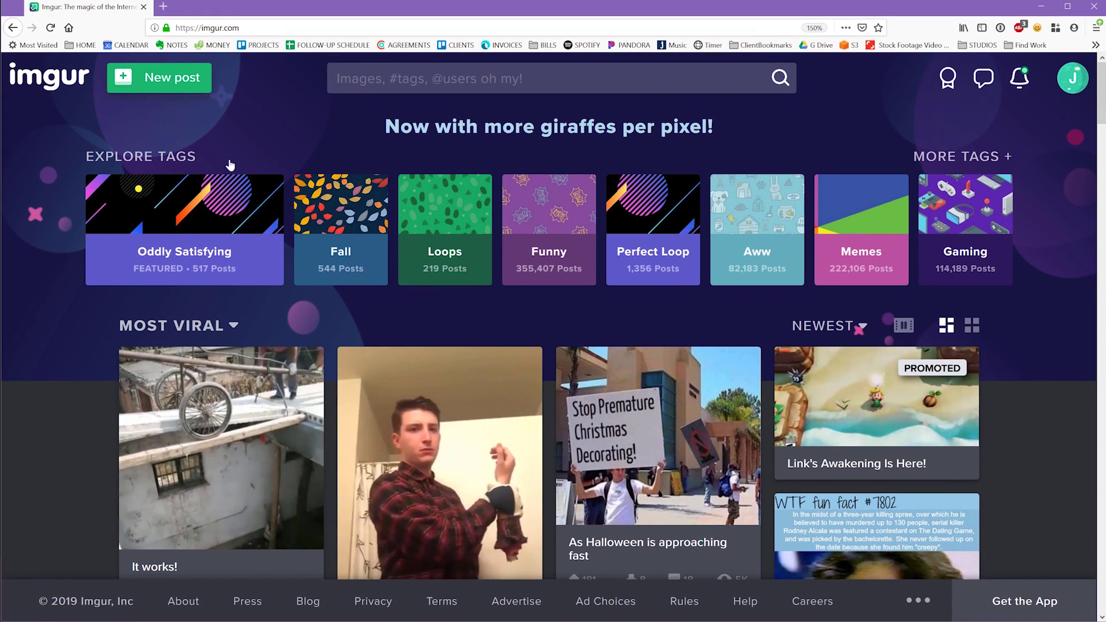
# Step: Switch to Imgur in the browser, upload LayerExample_v01.png as a new post, and select the post's web address for sharing
pyautogui.click(143, 86)
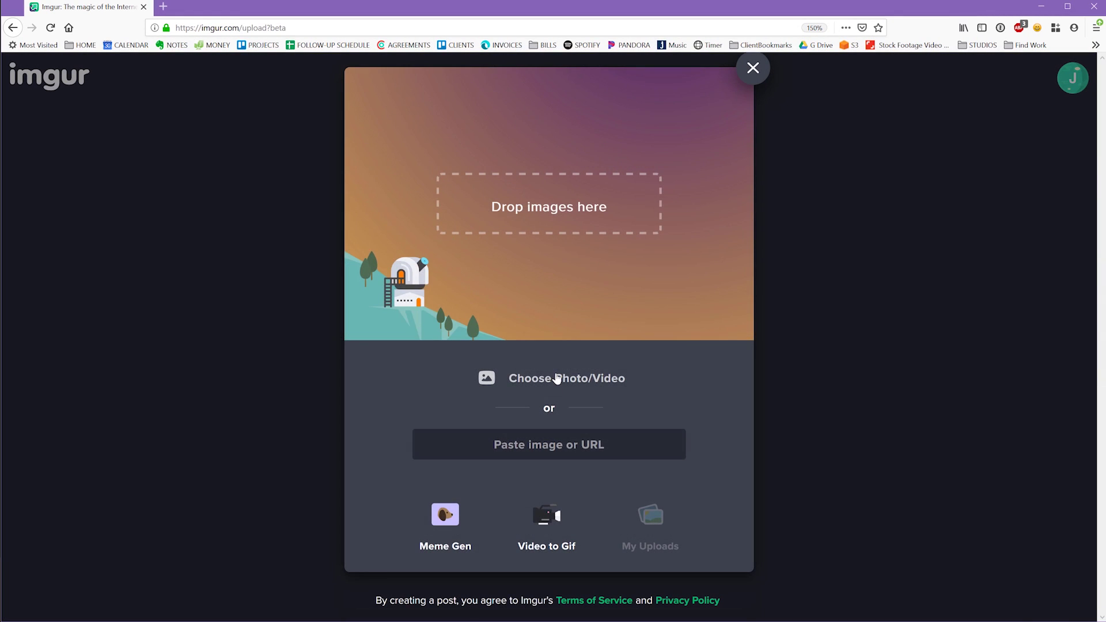
pyautogui.click(557, 379)
pyautogui.click(455, 193)
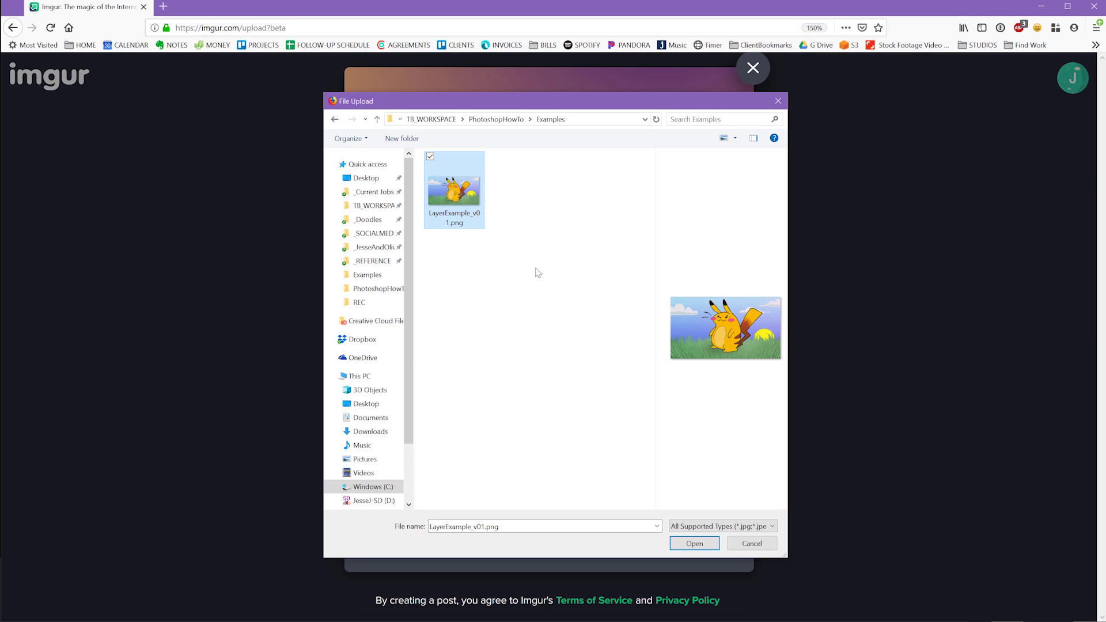
pyautogui.click(699, 543)
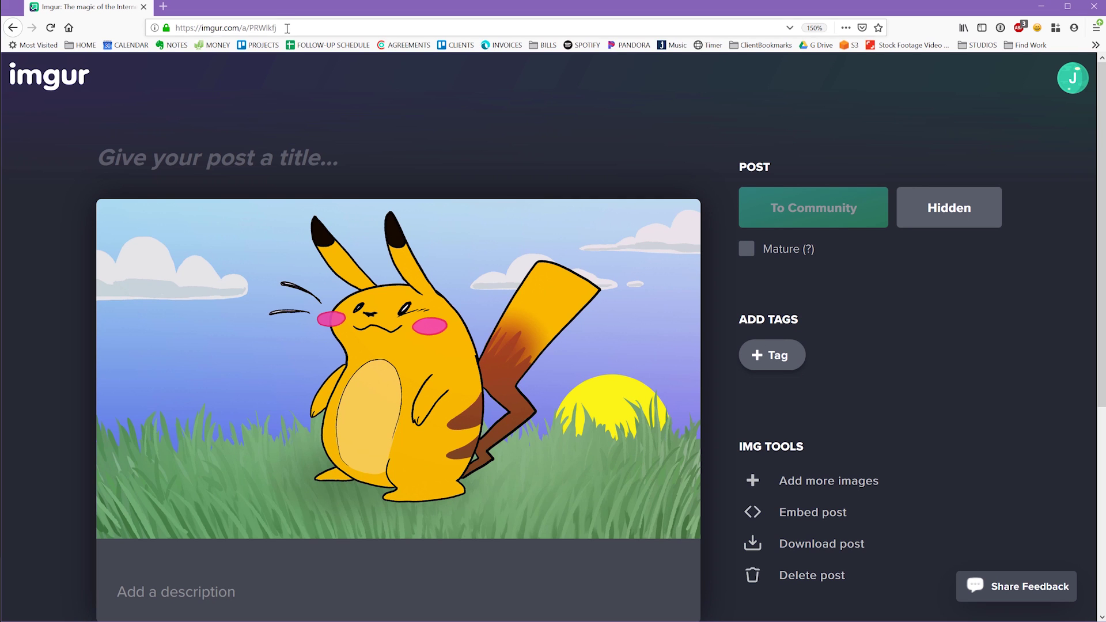
pyautogui.moveTo(279, 28); pyautogui.dragTo(140, 33)
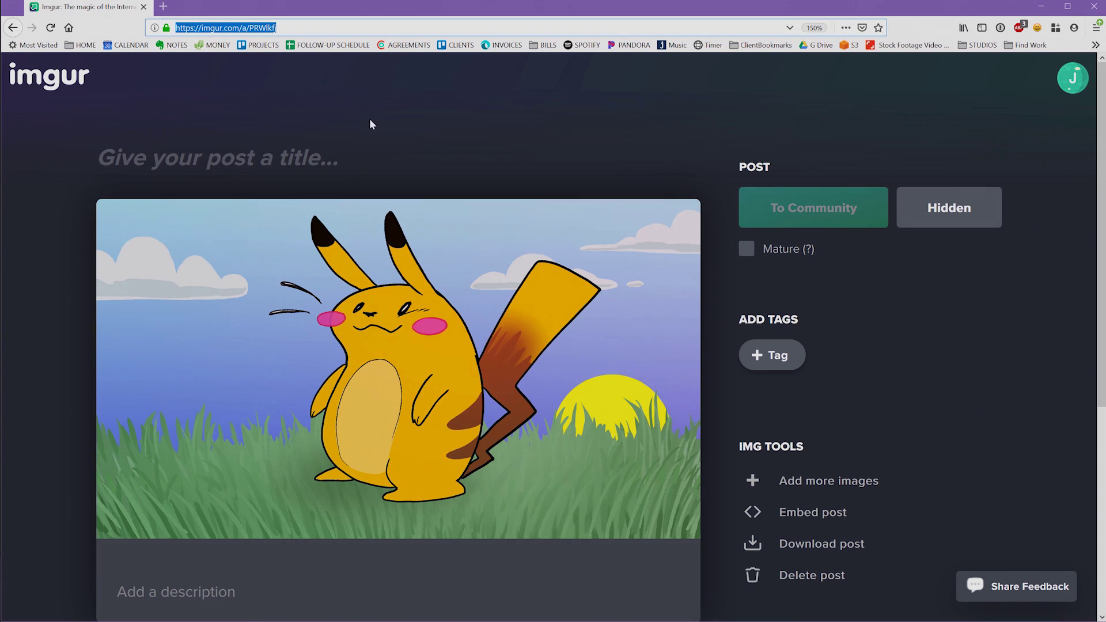
pyautogui.click(427, 109)
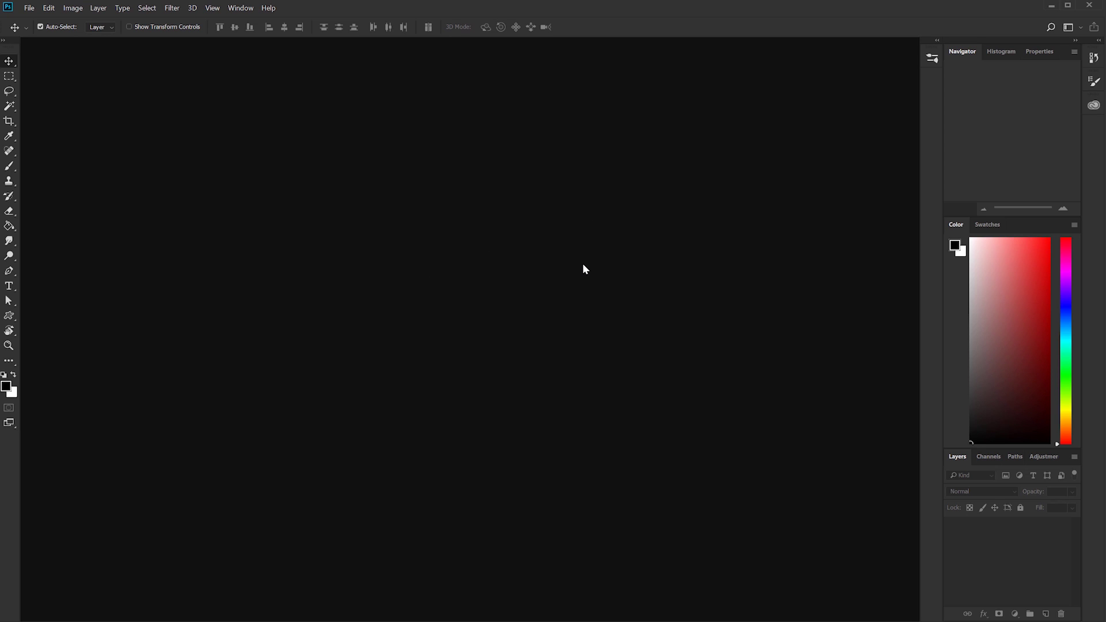
# Step: Switch back to Photoshop and create a new 500 by 500 pixel RGB document with a white background
pyautogui.click(29, 9)
pyautogui.click(39, 20)
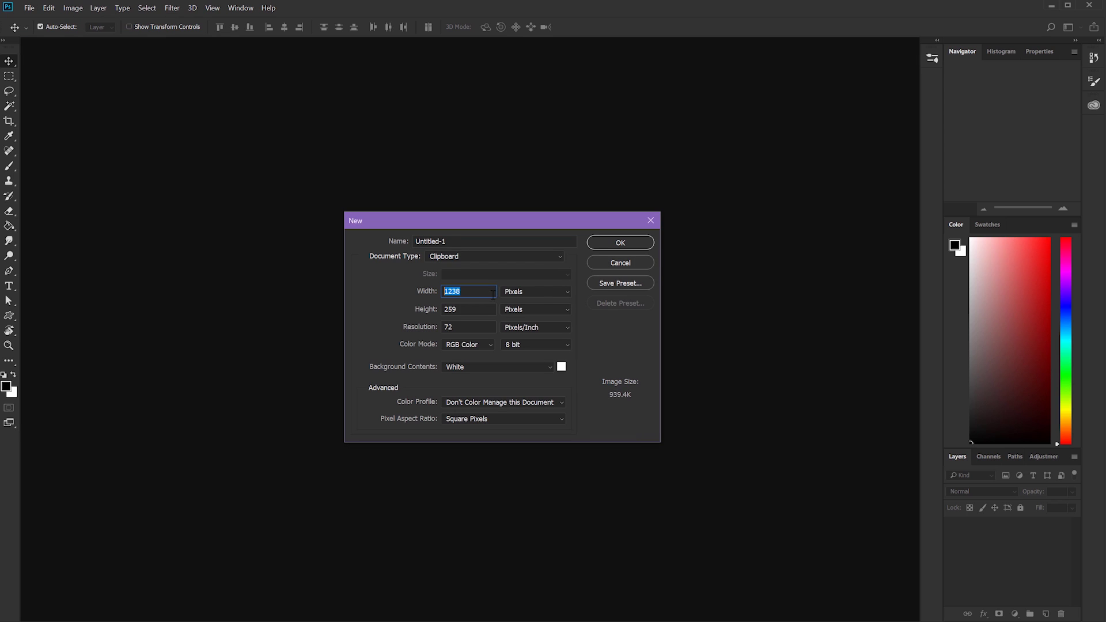
pyautogui.write('500')
pyautogui.click(620, 243)
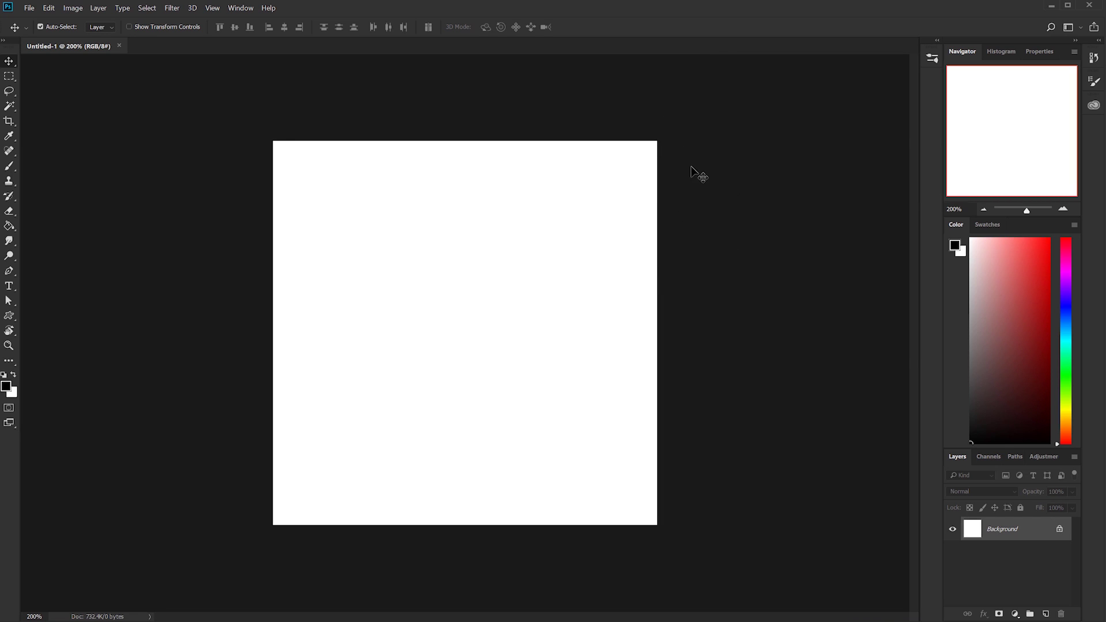
# Step: Show the Timeline panel for the new document
pyautogui.click(235, 9)
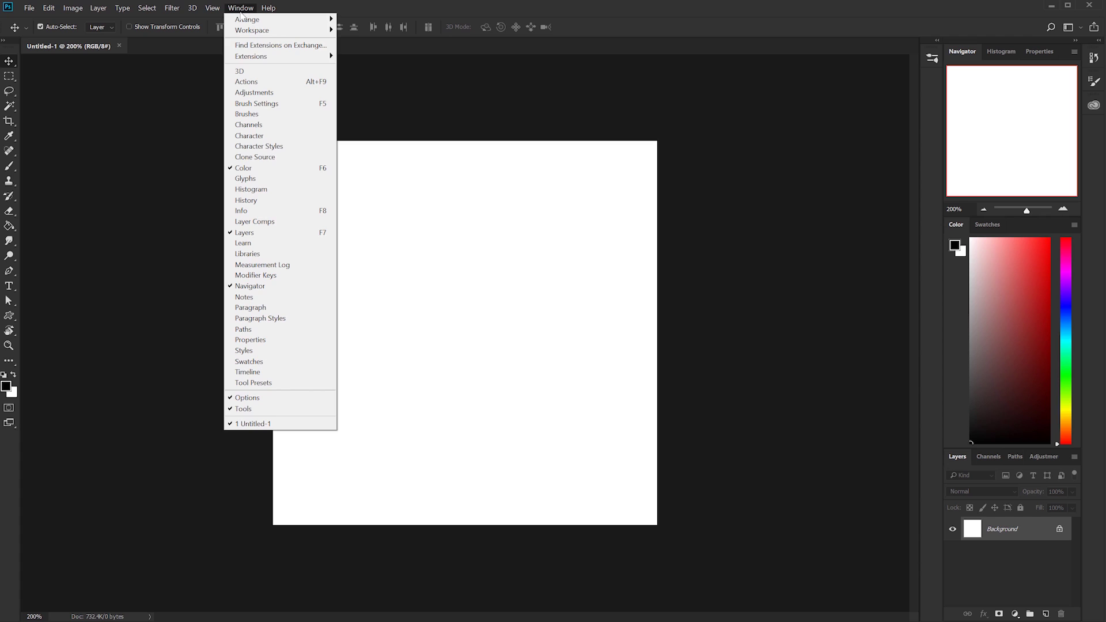
pyautogui.click(262, 375)
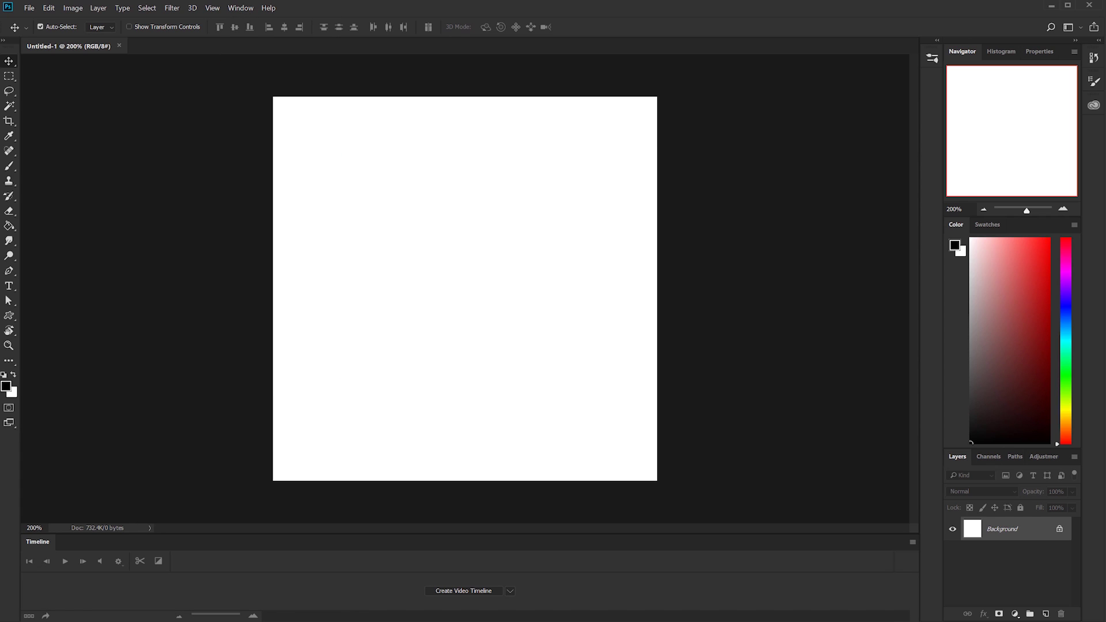
pyautogui.click(238, 11)
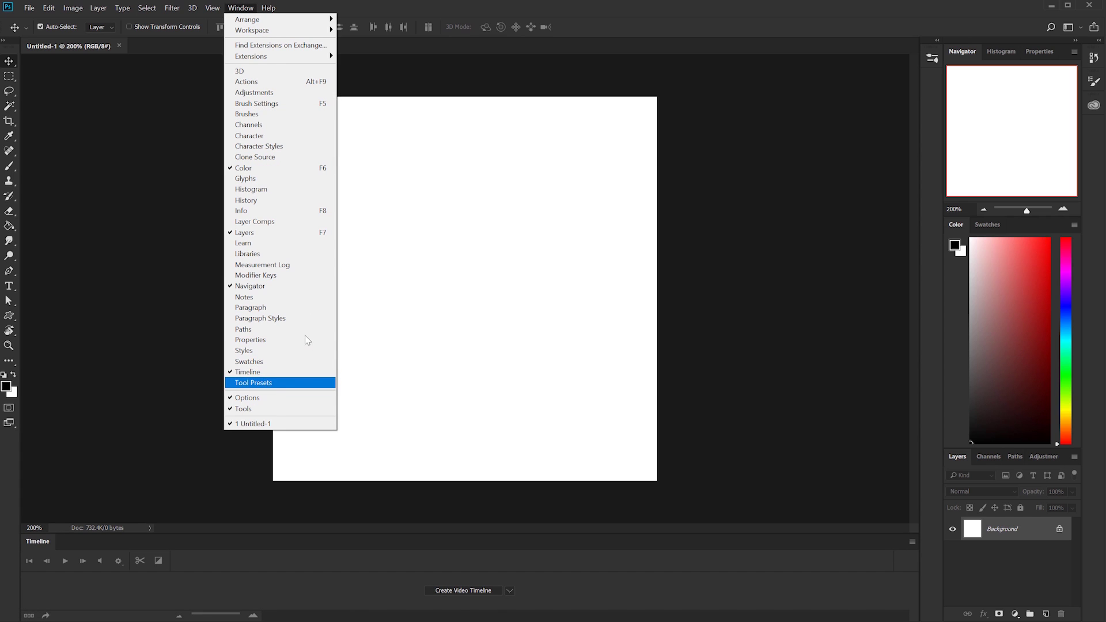
pyautogui.click(671, 248)
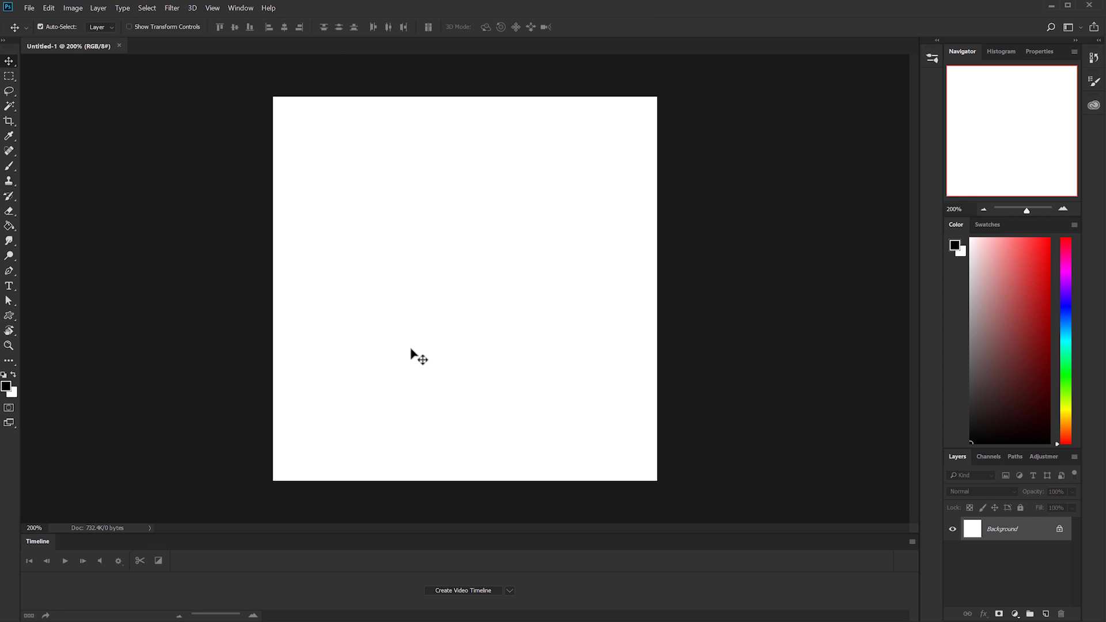
# Step: Draw a crouching Pikachu outline in black on a new layer named 1, and add an empty layer named 2 above it
pyautogui.click(1045, 615)
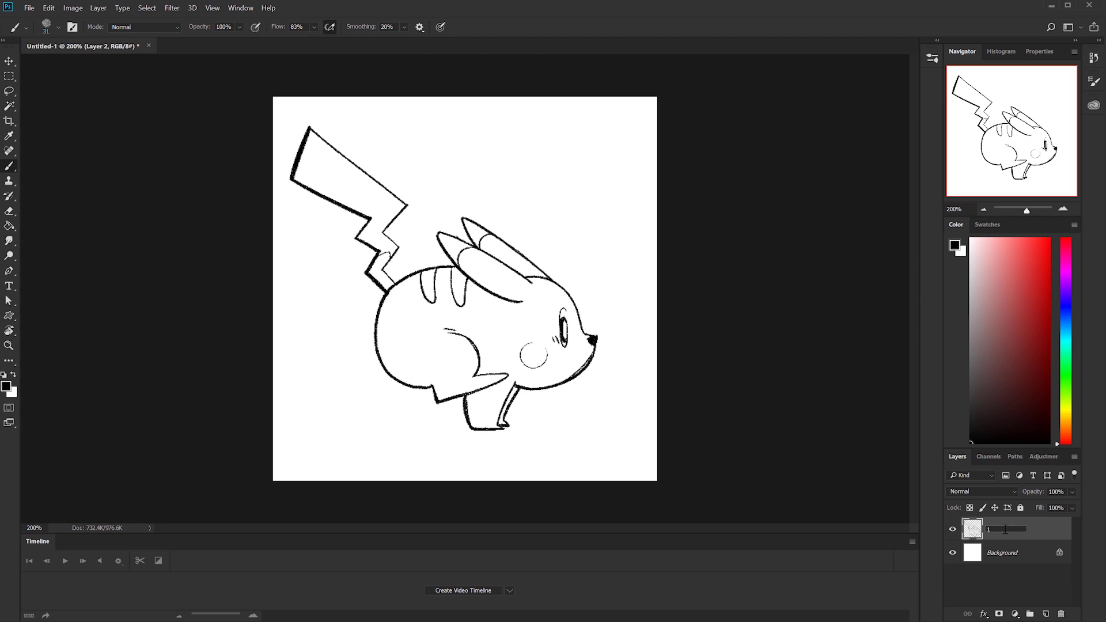
pyautogui.press('Return')
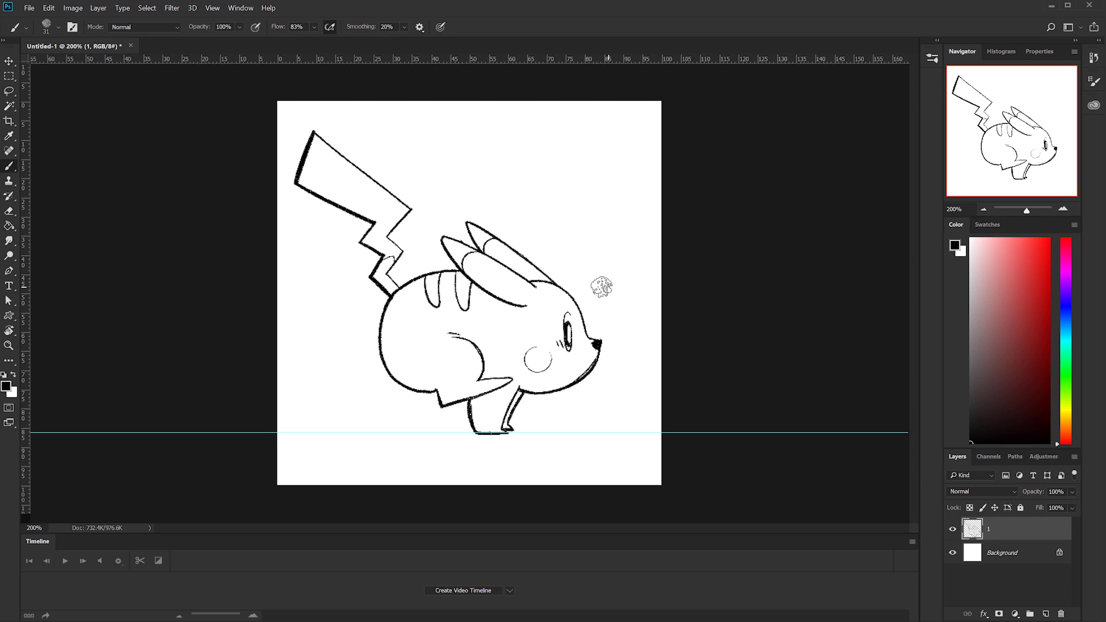
pyautogui.click(1045, 614)
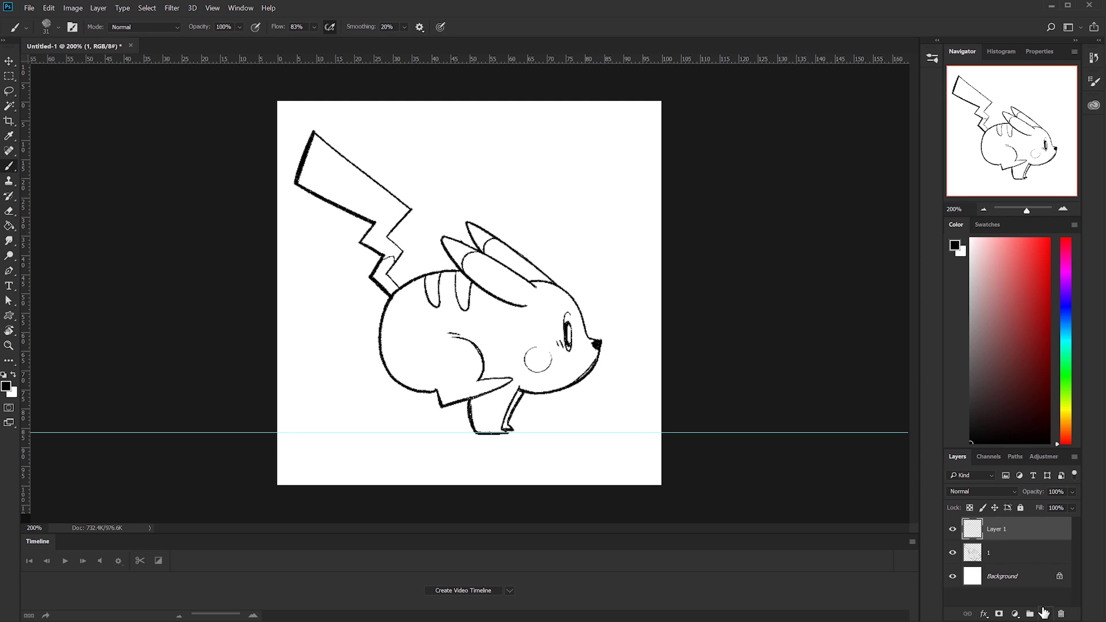
pyautogui.doubleClick(995, 529)
pyautogui.press('Return')
# Step: Set the opacity of layer 1 to 30%
pyautogui.click(988, 558)
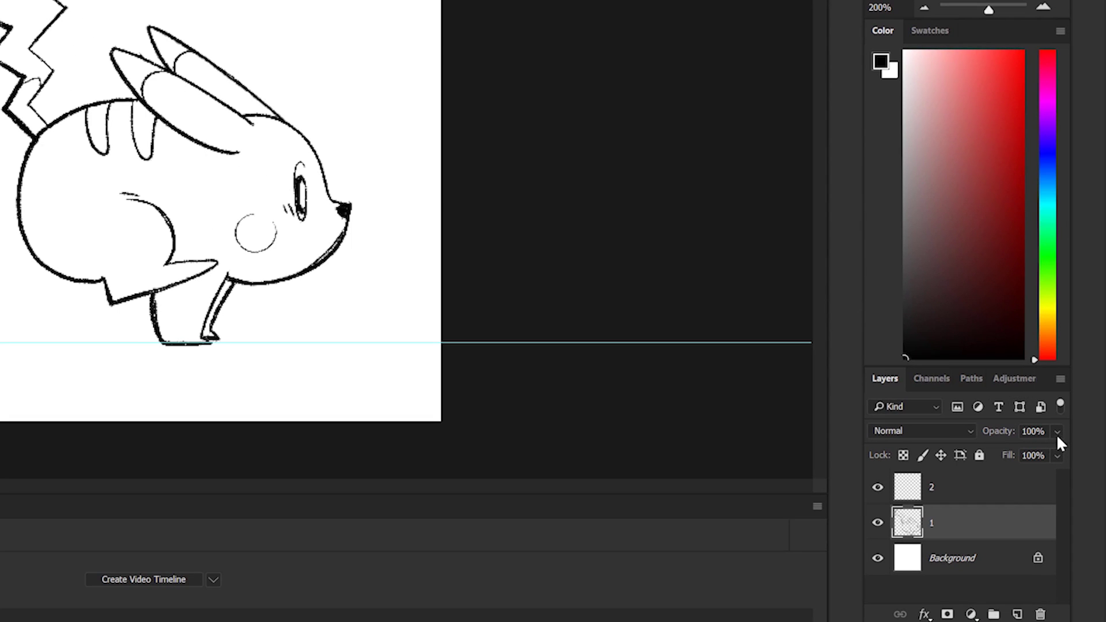
pyautogui.click(1058, 431)
pyautogui.moveTo(1058, 454); pyautogui.dragTo(1004, 462)
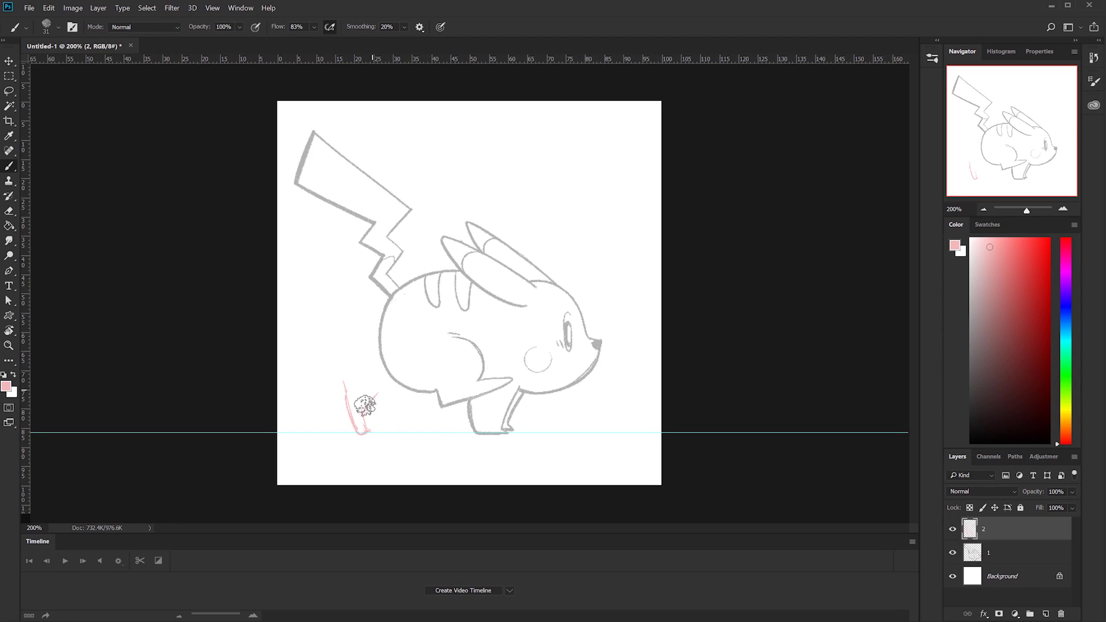
# Step: Draw the stretched-out leaping Pikachu pose on layer 2 over the faded drawing, and toggle layer 2's visibility to compare the poses
pyautogui.moveTo(364, 405)
pyautogui.mouseDown()
pyautogui.moveTo(605, 372)
pyautogui.moveTo(641, 268)
pyautogui.moveTo(363, 280)
pyautogui.moveTo(430, 170)
pyautogui.mouseUp()
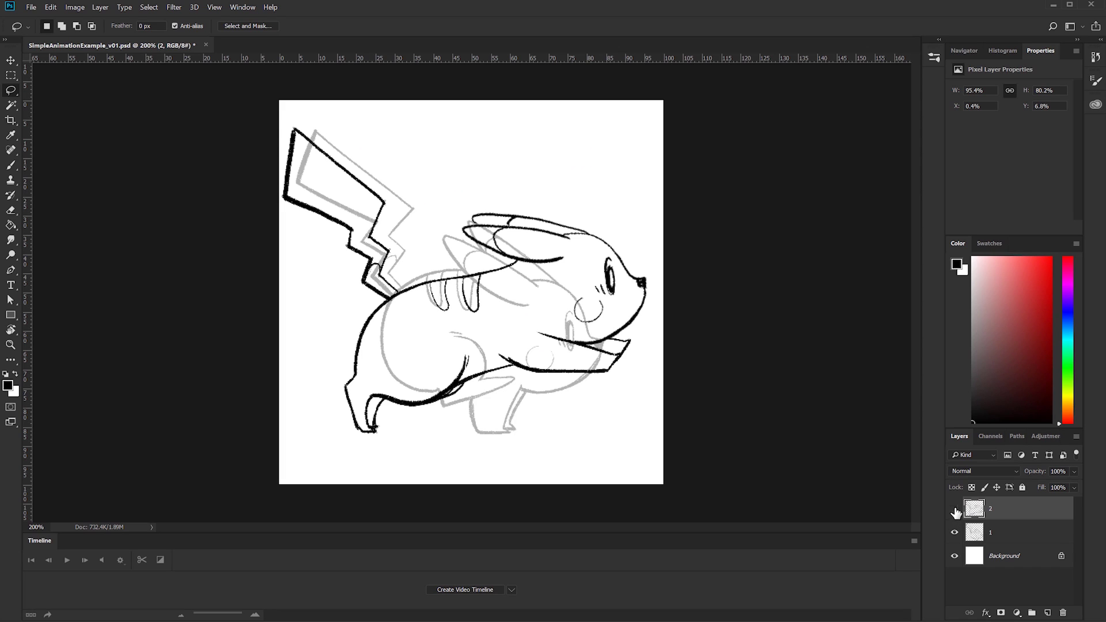
pyautogui.click(955, 510)
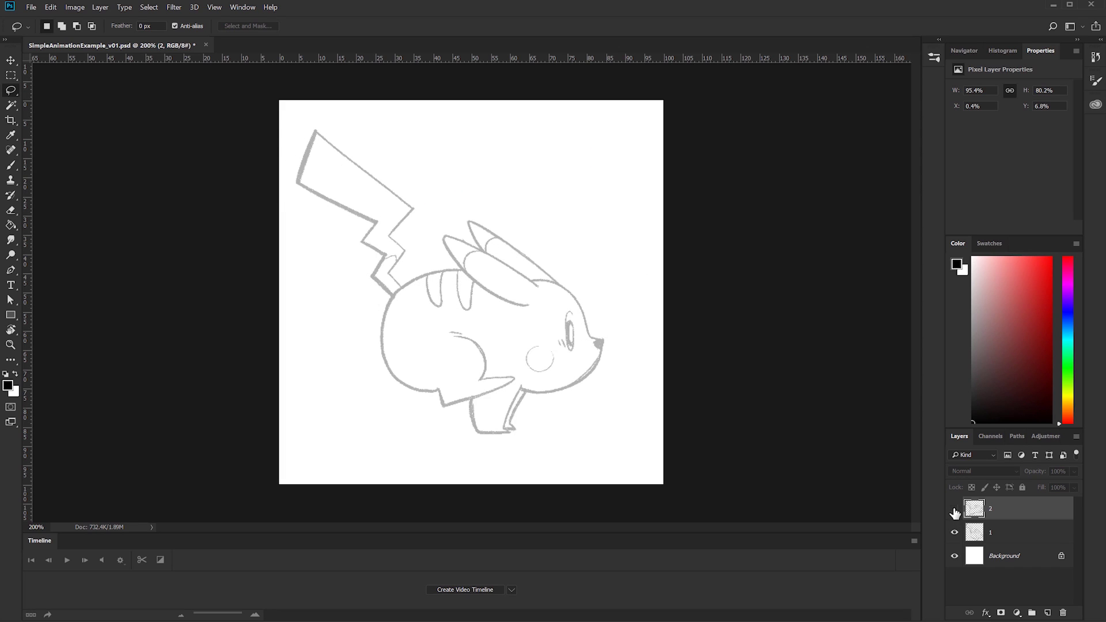
pyautogui.click(955, 510)
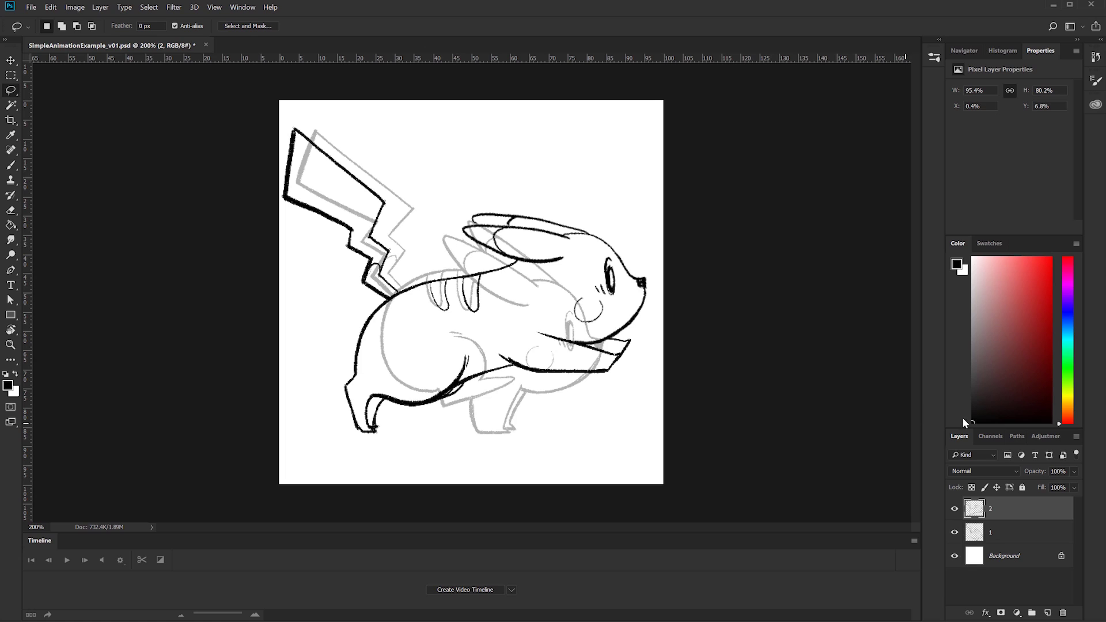
# Step: Rename layer 2, which holds the leaping pose, to 3
pyautogui.click(992, 542)
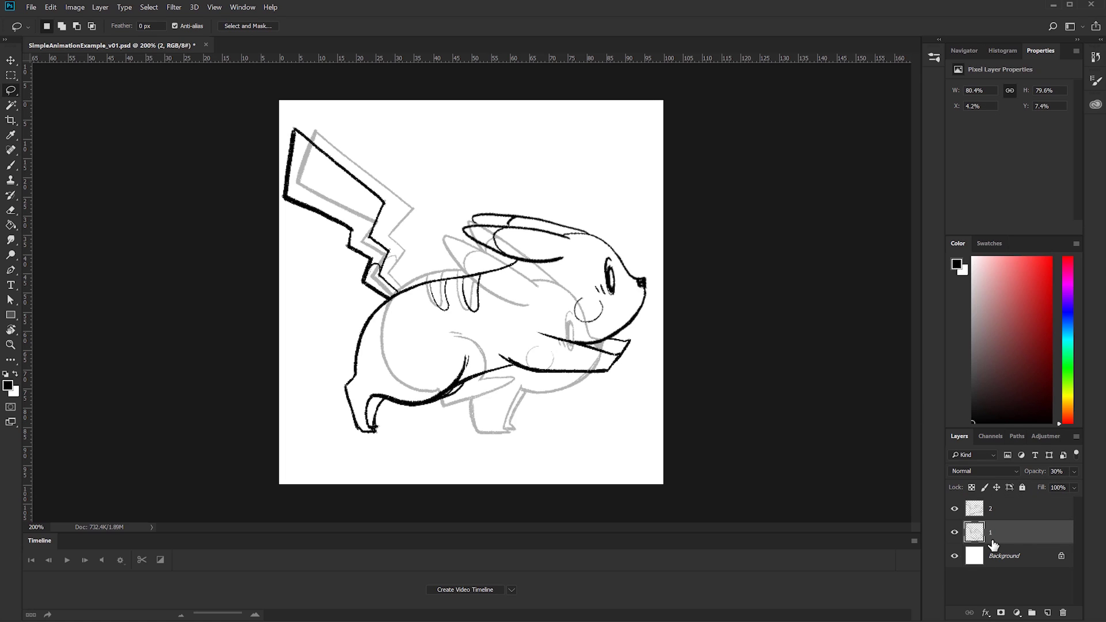
pyautogui.doubleClick(991, 509)
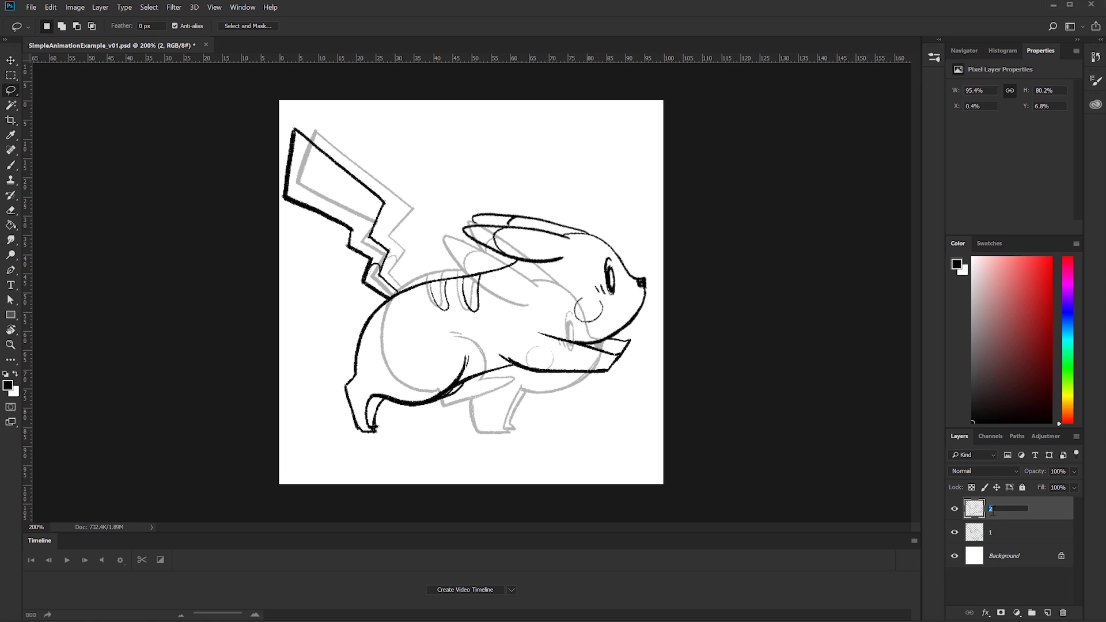
pyautogui.click(993, 534)
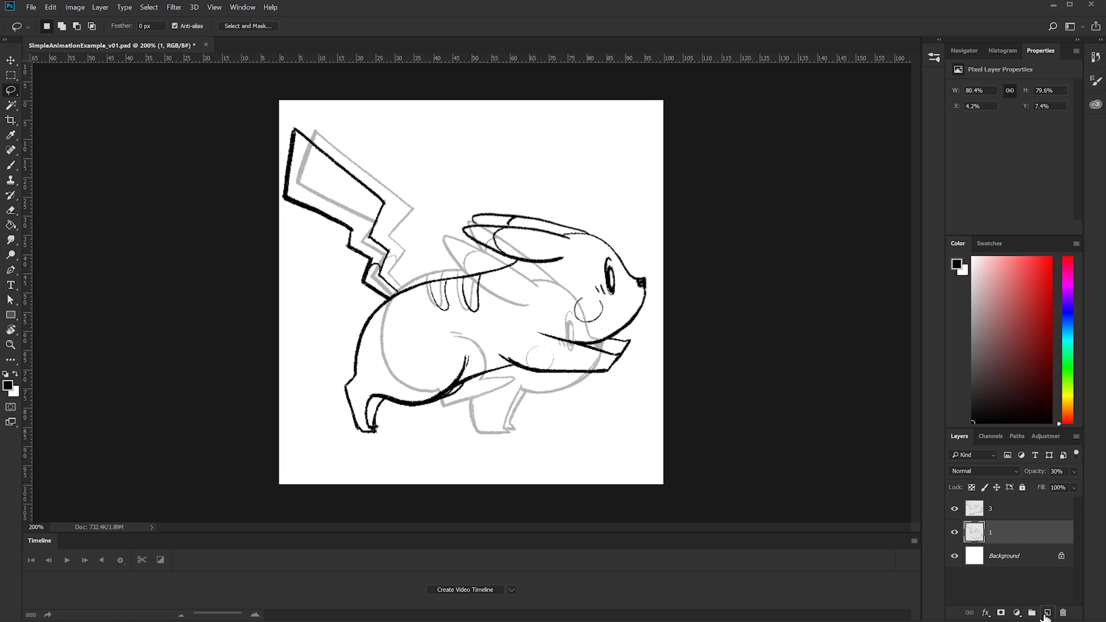
# Step: Insert a new empty layer named 2 between layers 1 and 3, and make layer 1 the active layer
pyautogui.click(1048, 613)
pyautogui.doubleClick(996, 533)
pyautogui.write('2')
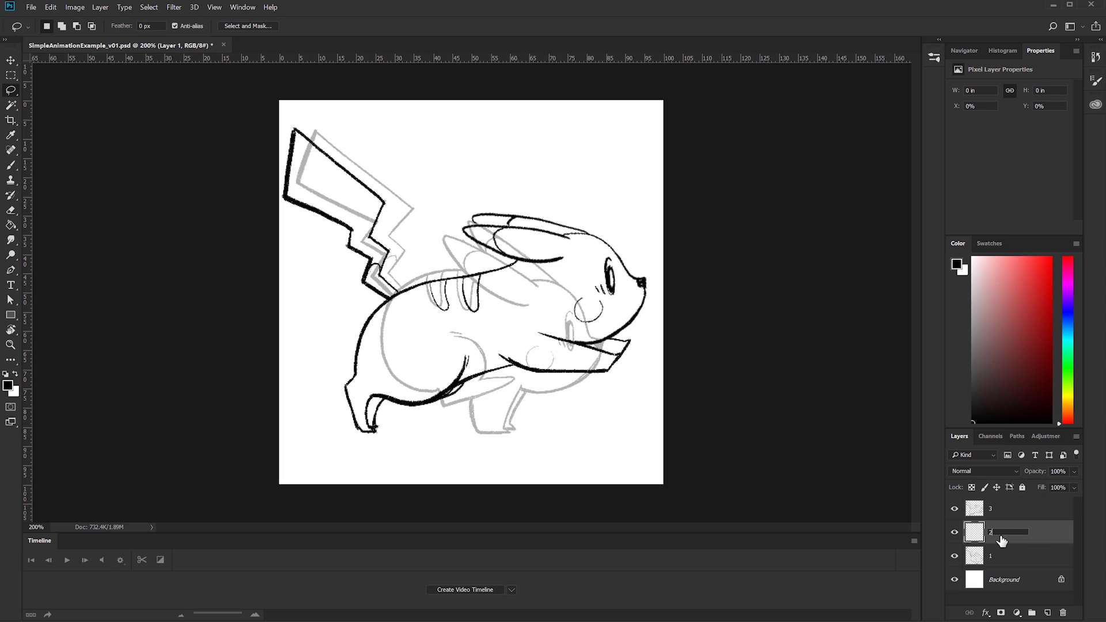
pyautogui.press('Return')
pyautogui.click(993, 518)
pyautogui.click(996, 561)
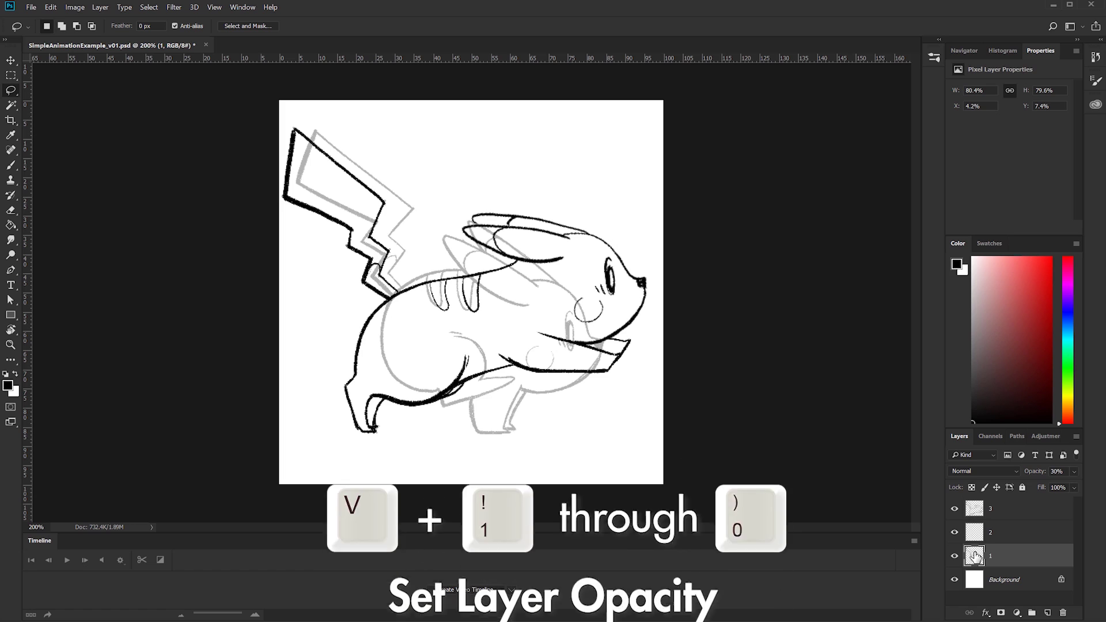
# Step: Fade layer 1 to 20% and layer 3 to 30% opacity, and draw the in-between pose with raised front legs on layer 2
pyautogui.press('v')
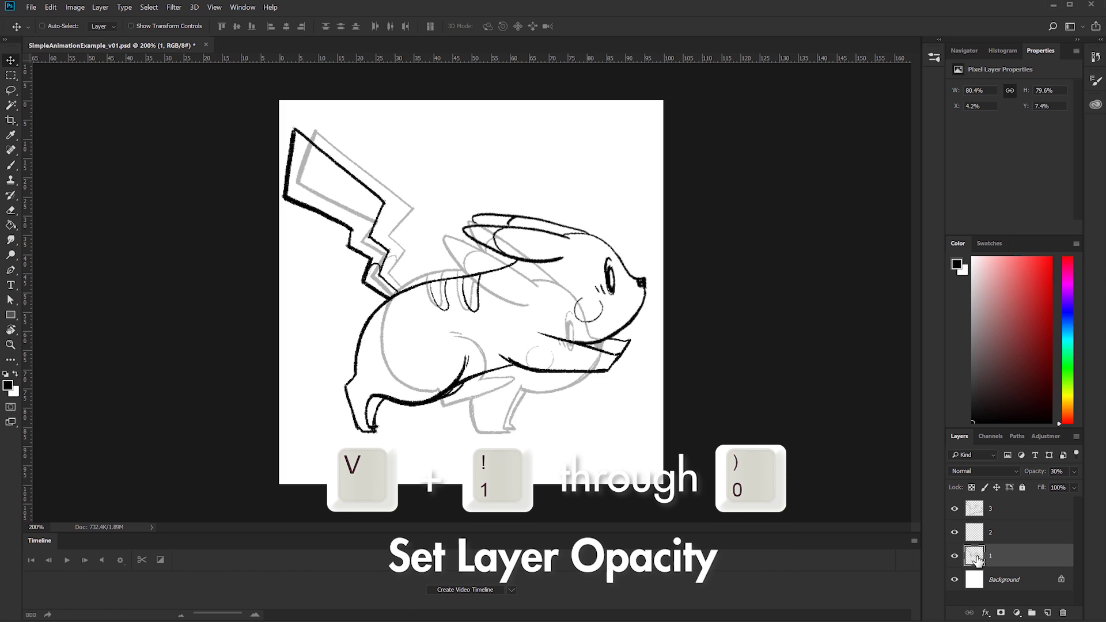
pyautogui.press('1')
pyautogui.click(975, 510)
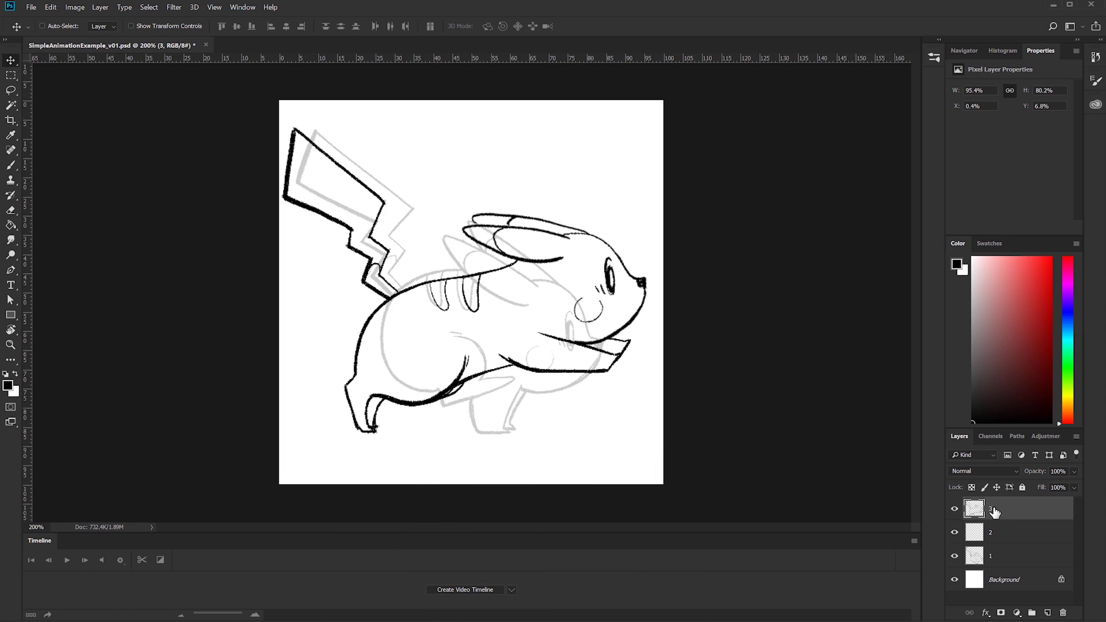
pyautogui.press('3')
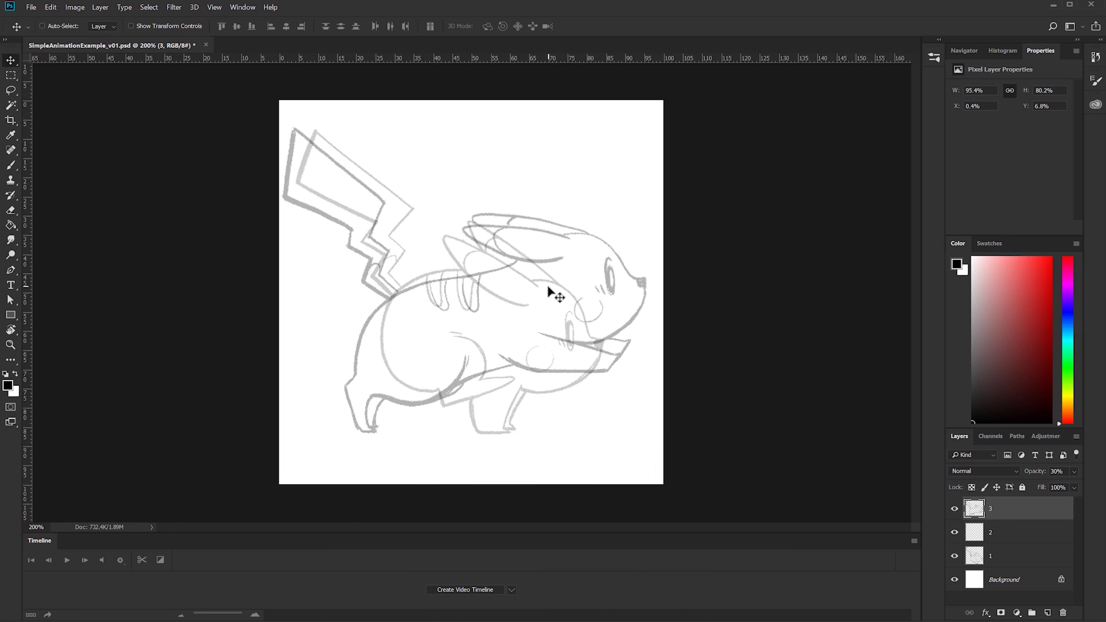
pyautogui.click(975, 536)
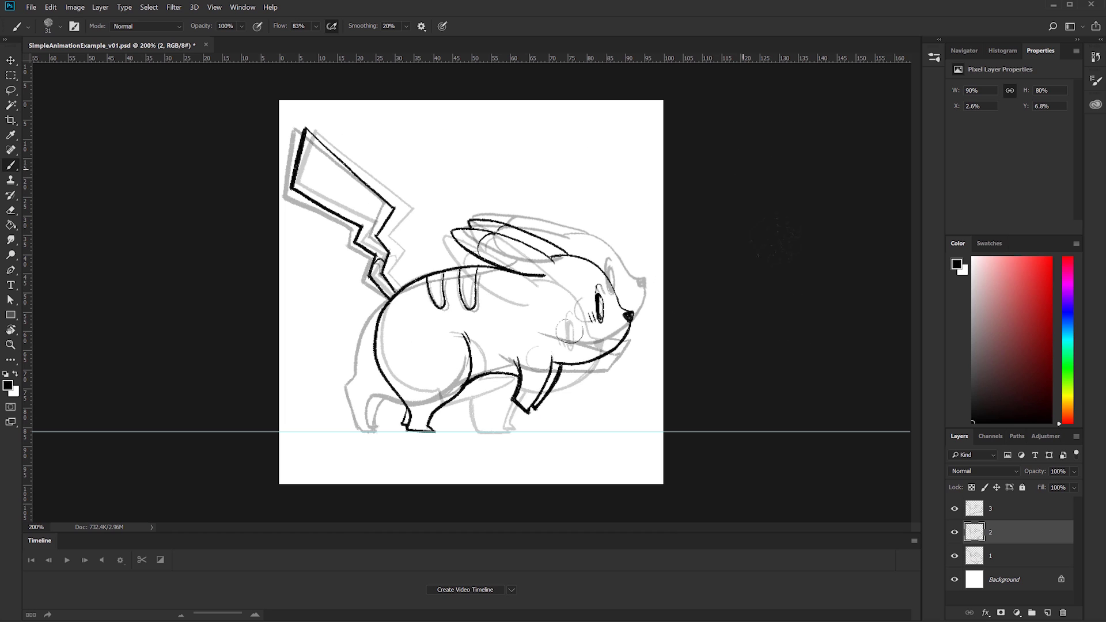
# Step: Duplicate layer 1 and move the copy above layer 3 at the top of the layer stack
pyautogui.click(992, 556)
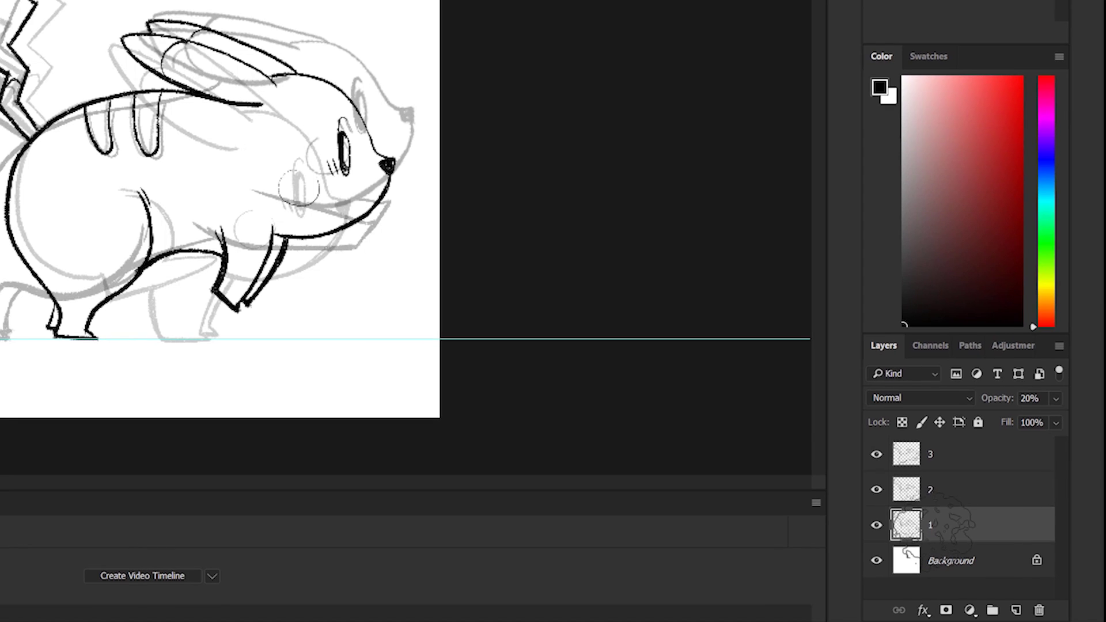
pyautogui.moveTo(1003, 556); pyautogui.dragTo(1004, 539)
pyautogui.moveTo(952, 501); pyautogui.dragTo(982, 529)
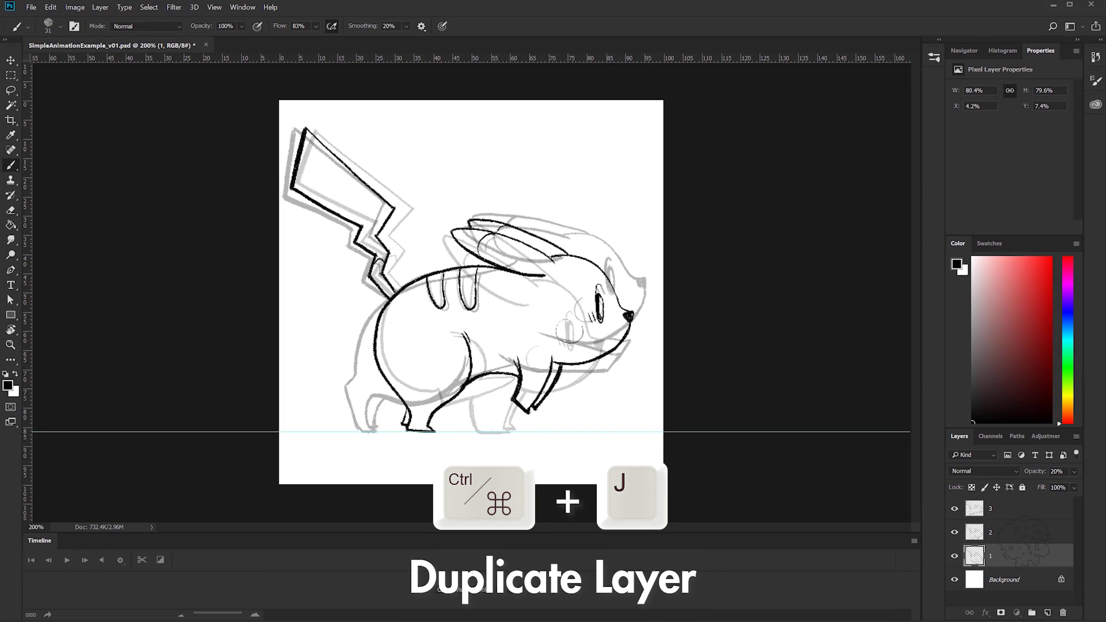
pyautogui.hotkey('ctrl', 'j')
pyautogui.moveTo(1006, 560); pyautogui.dragTo(1001, 503)
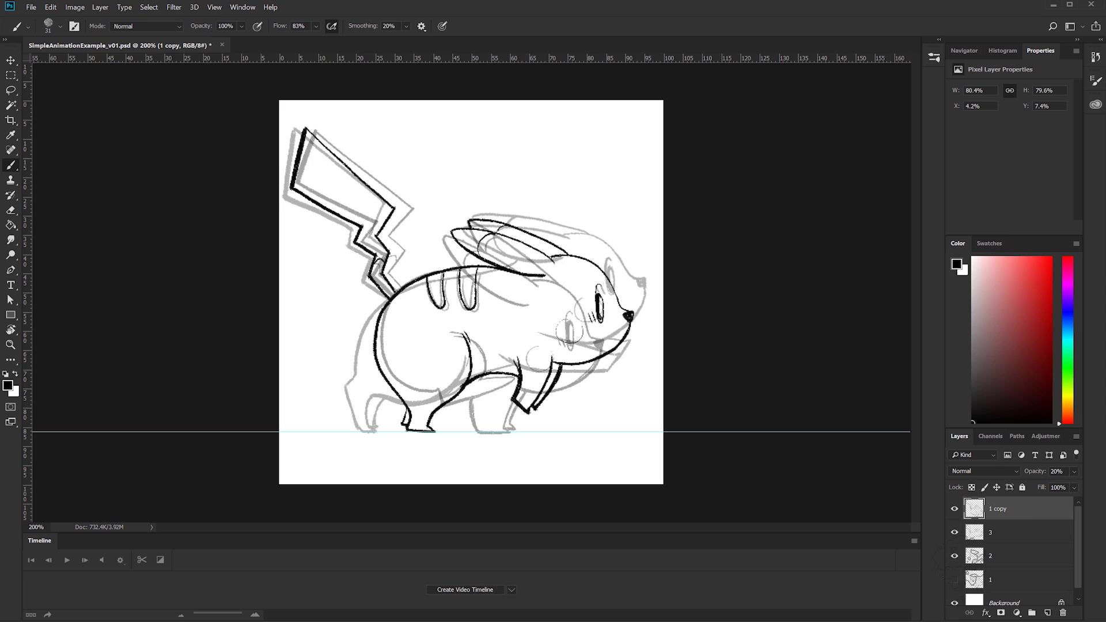
# Step: Hide layers 1 and 2, and make layer 3 the active layer
pyautogui.click(954, 580)
pyautogui.click(954, 556)
pyautogui.click(1004, 532)
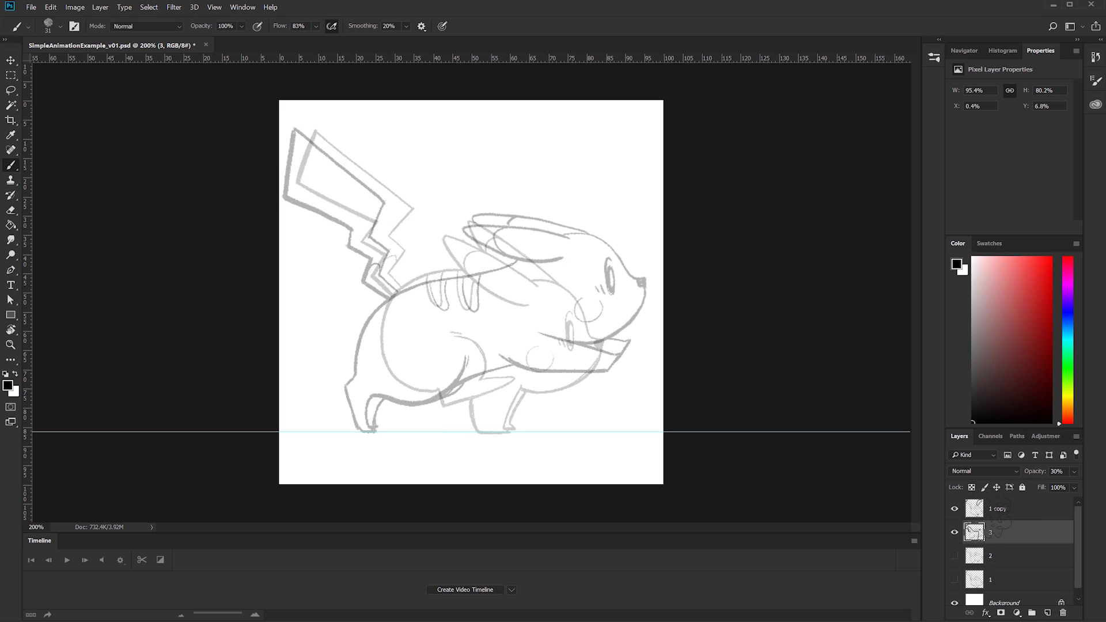
pyautogui.click(1001, 510)
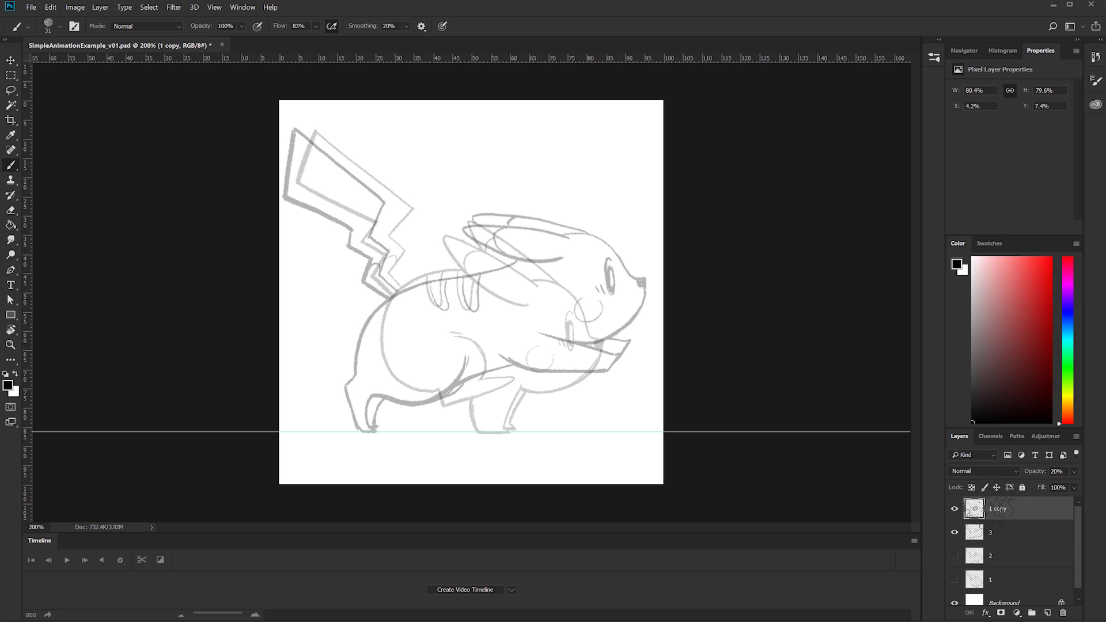
pyautogui.keyDown('shift'); pyautogui.click(1022, 543); pyautogui.keyUp('shift')
pyautogui.click(1022, 538)
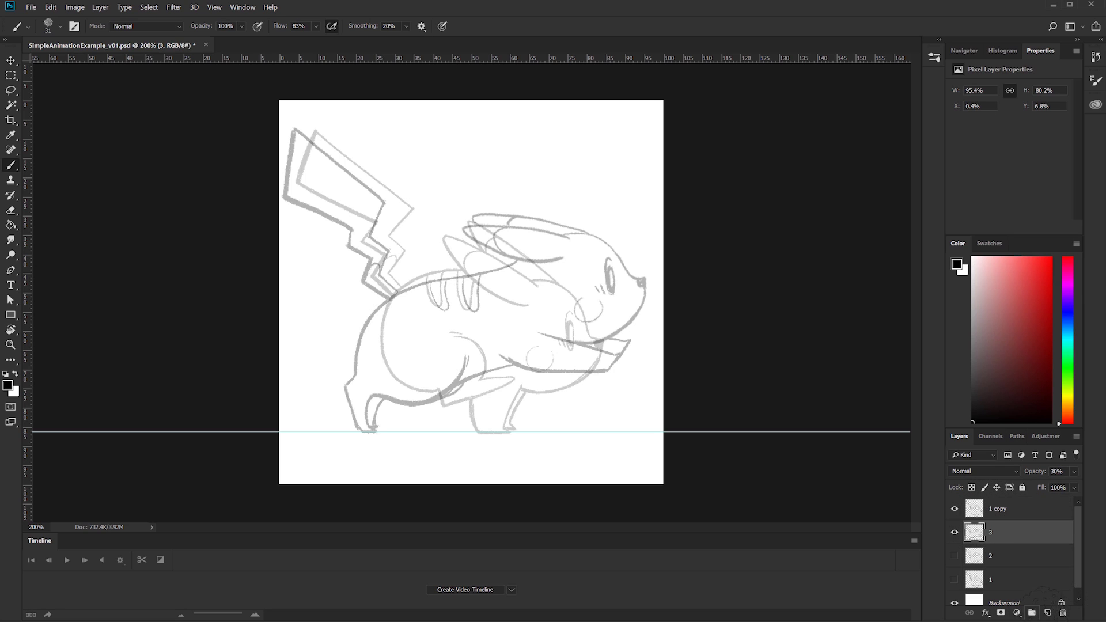
# Step: Add a layer named 4 between layer 3 and the layer 1 copy, and draw the landing pose with front legs on the ground
pyautogui.click(1047, 613)
pyautogui.doubleClick(998, 533)
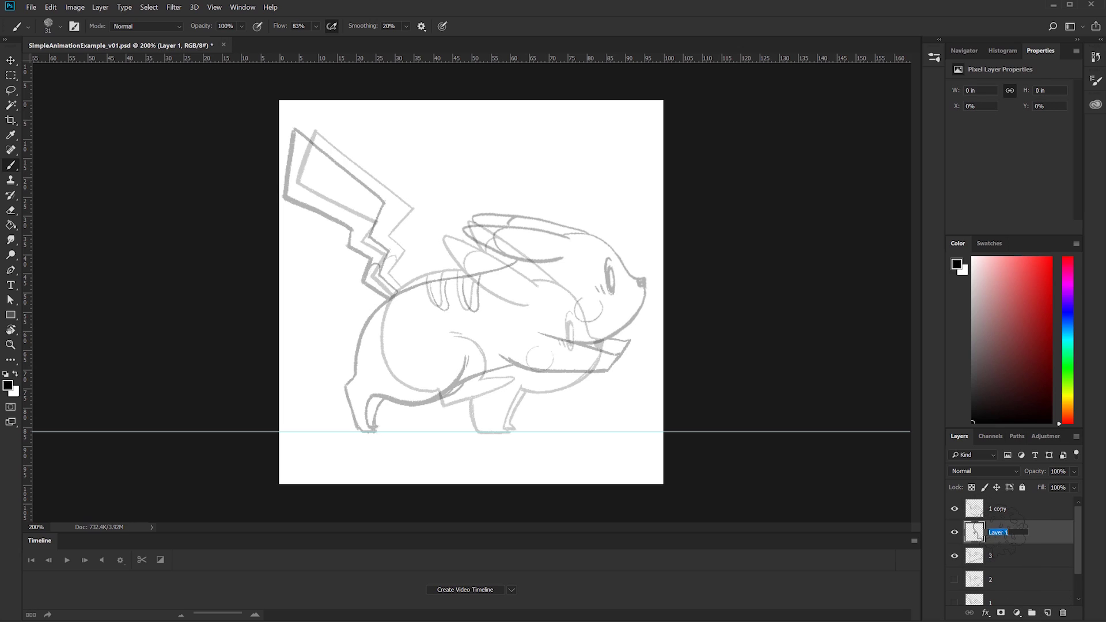
pyautogui.write('4')
pyautogui.press('Return')
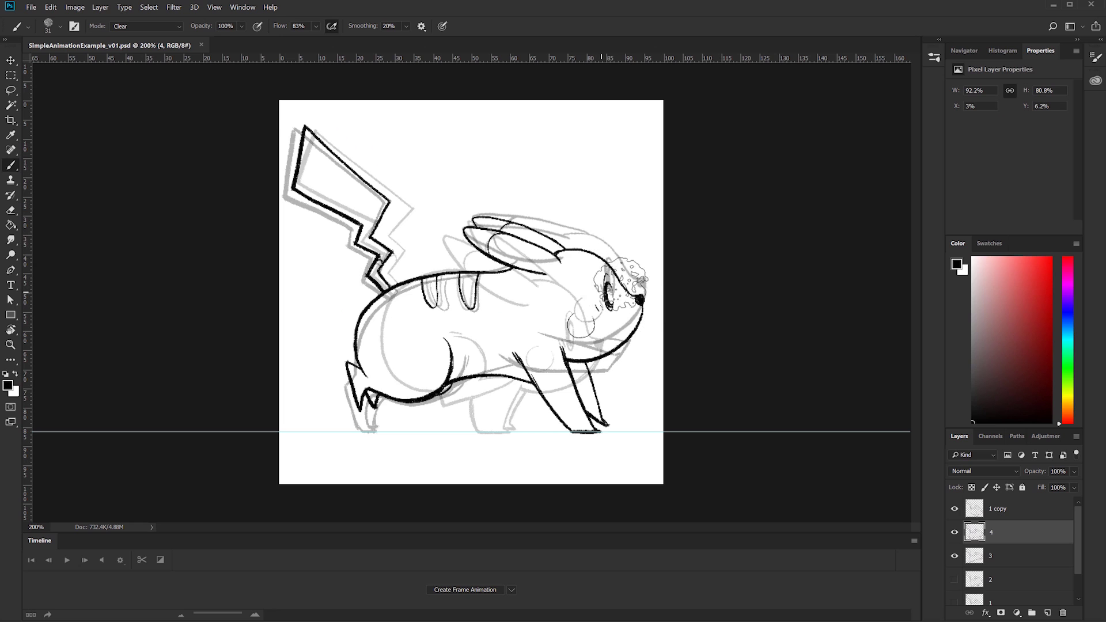
# Step: Delete the layer 1 copy and make layers 2 and 1 visible again
pyautogui.click(1004, 510)
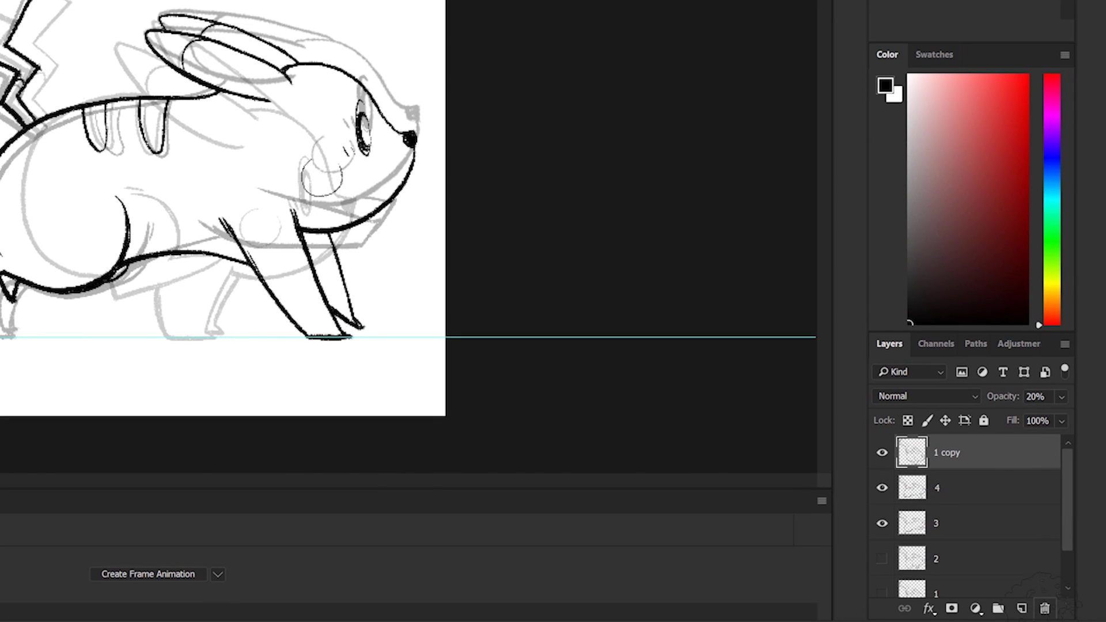
pyautogui.click(1045, 608)
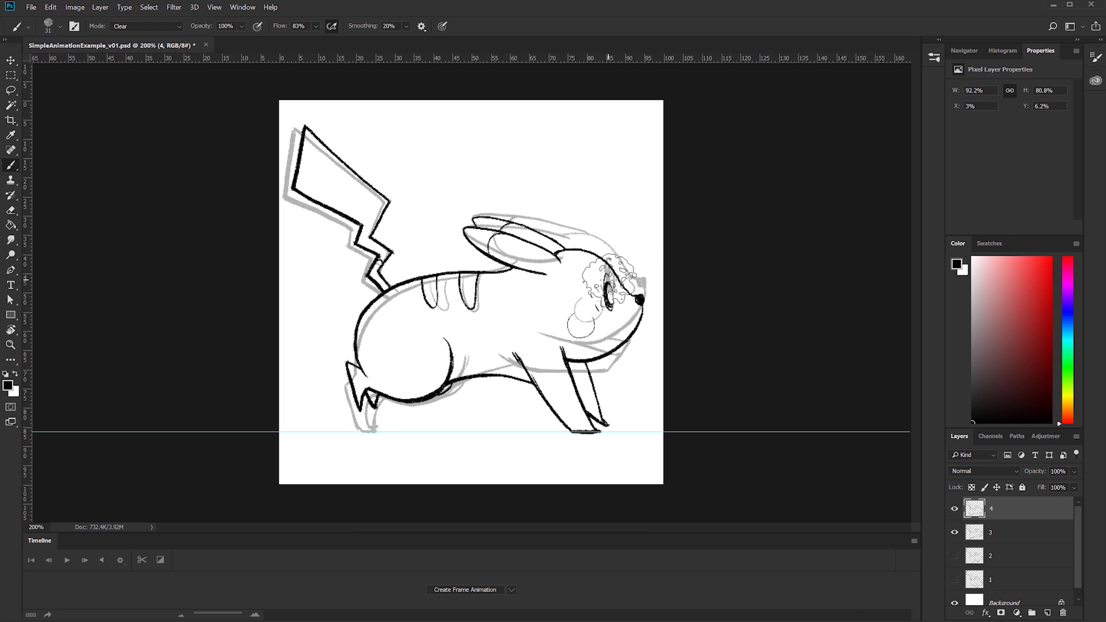
pyautogui.scroll(-1, 974, 550)
pyautogui.click(955, 547)
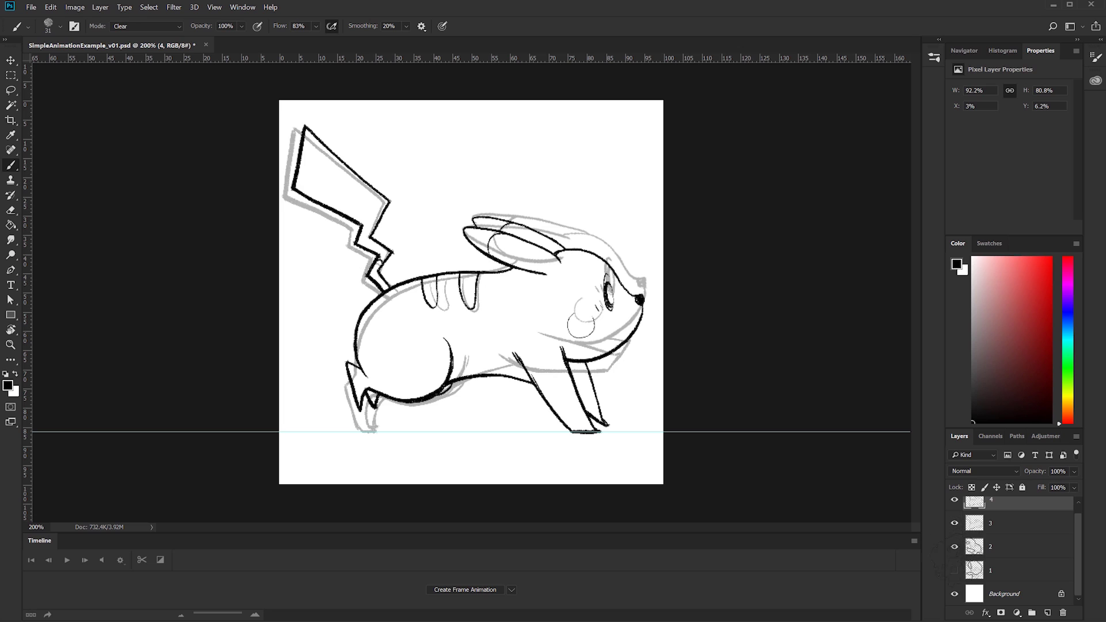
pyautogui.click(955, 570)
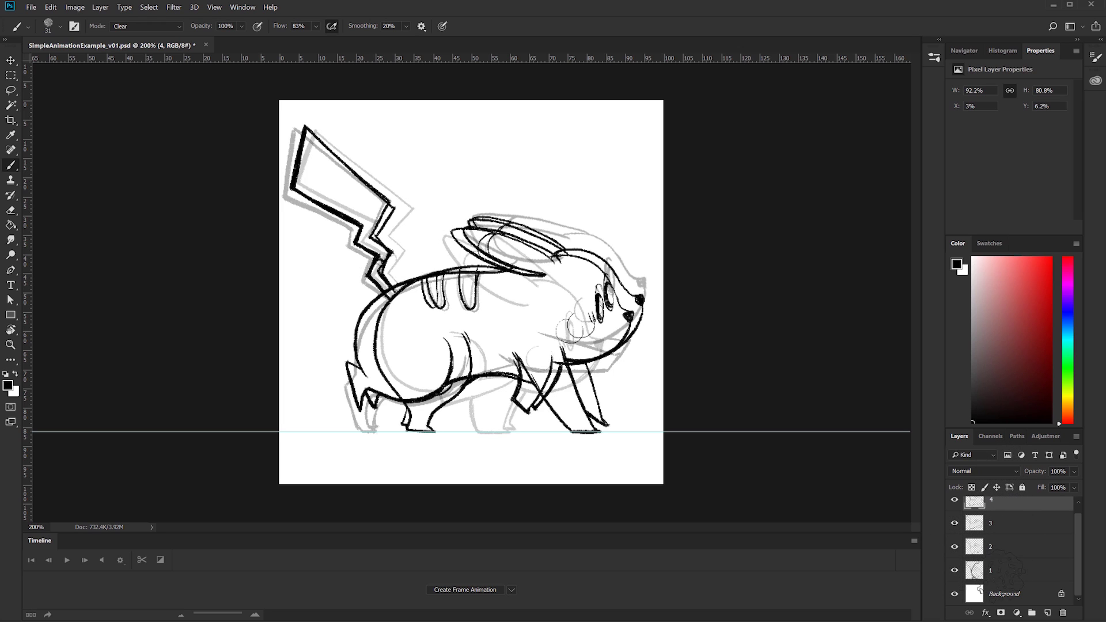
# Step: Set the opacity of layers 1 through 4 to 100%, and make layer 4 the active layer
pyautogui.keyDown('shift'); pyautogui.click(1002, 571); pyautogui.keyUp('shift')
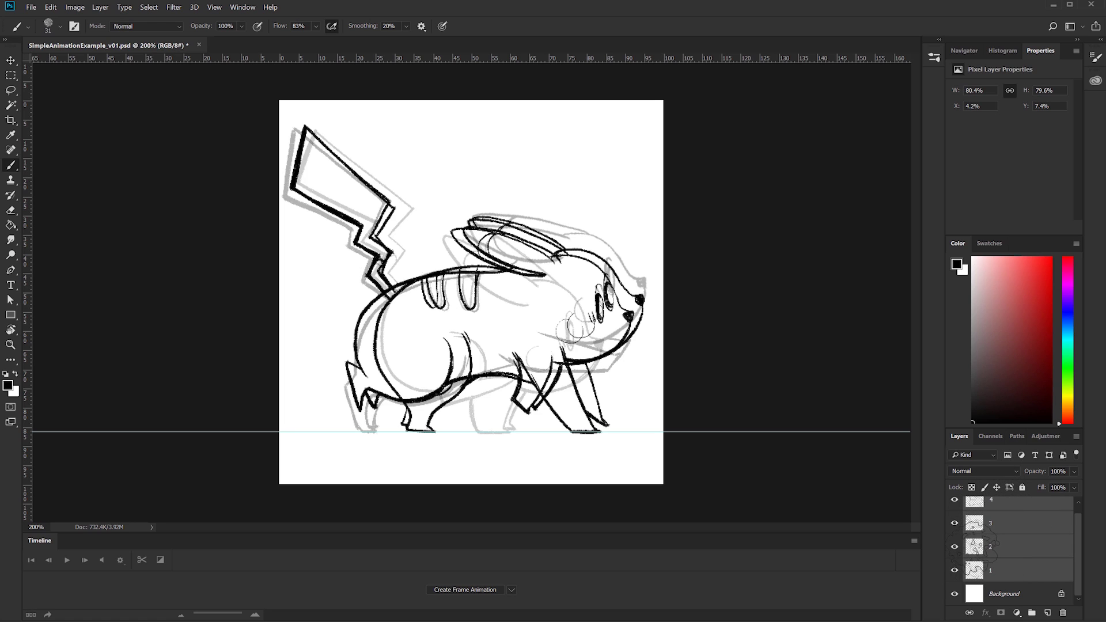
pyautogui.press('v')
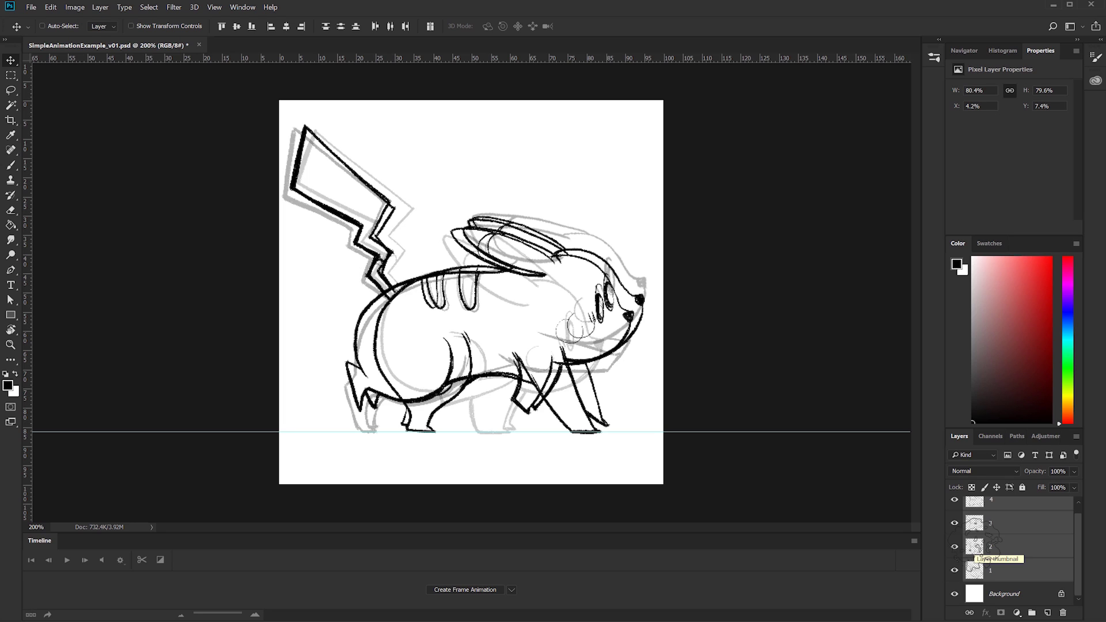
pyautogui.press('0')
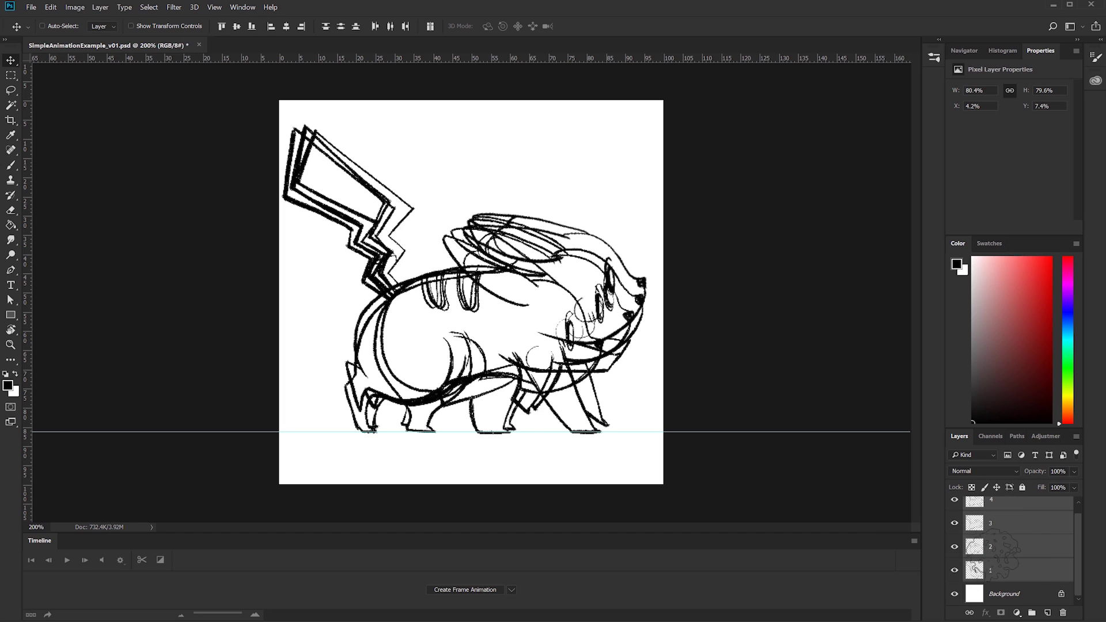
pyautogui.click(979, 569)
pyautogui.click(1075, 472)
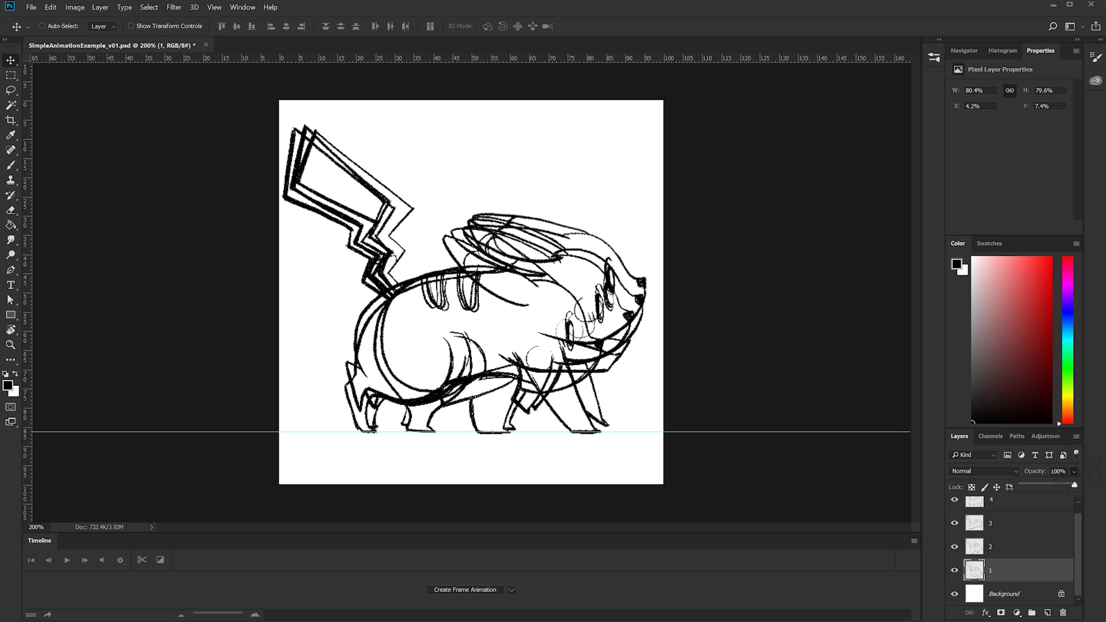
pyautogui.click(1053, 471)
pyautogui.click(1003, 502)
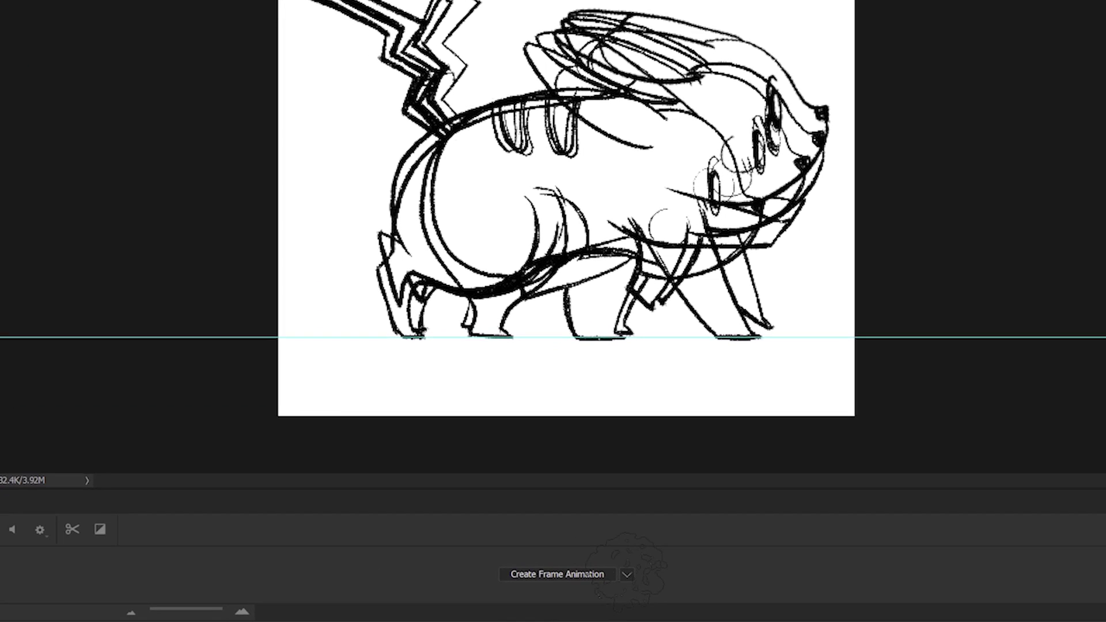
# Step: Create a frame animation in the Timeline, make frames from the layers, and delete the blank first frame
pyautogui.click(511, 590)
pyautogui.click(615, 606)
pyautogui.click(576, 573)
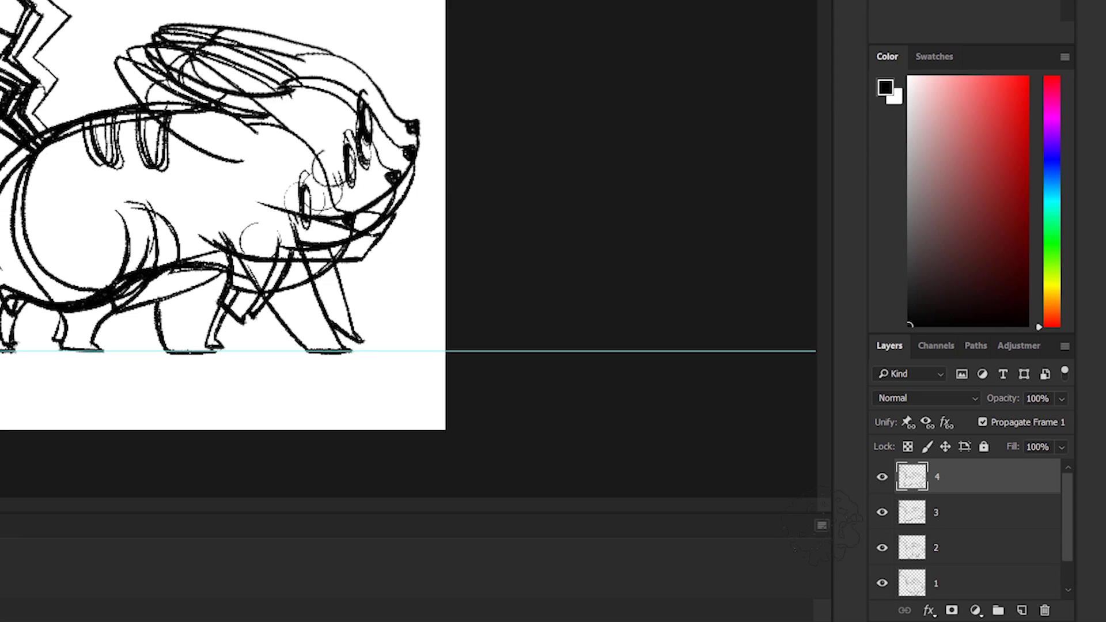
pyautogui.click(822, 525)
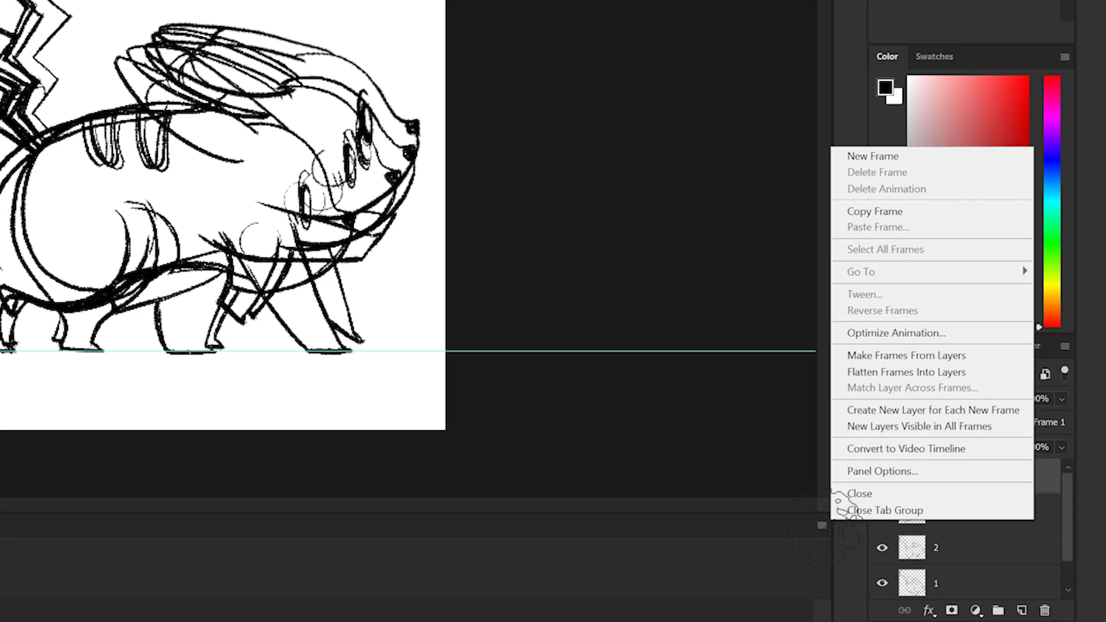
pyautogui.click(938, 356)
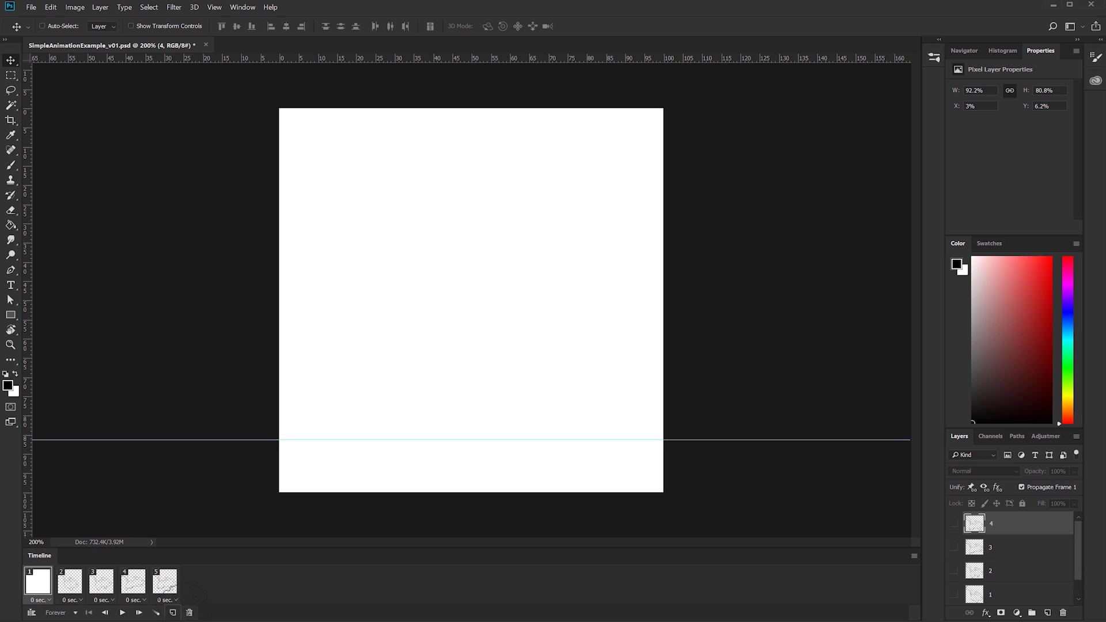
pyautogui.click(189, 613)
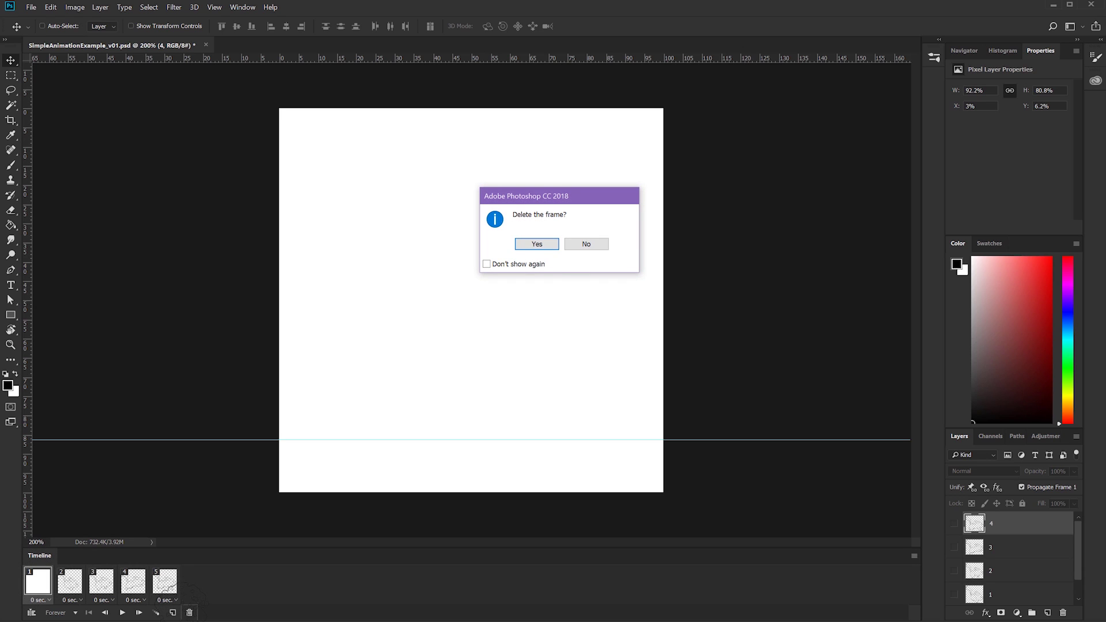
pyautogui.click(538, 244)
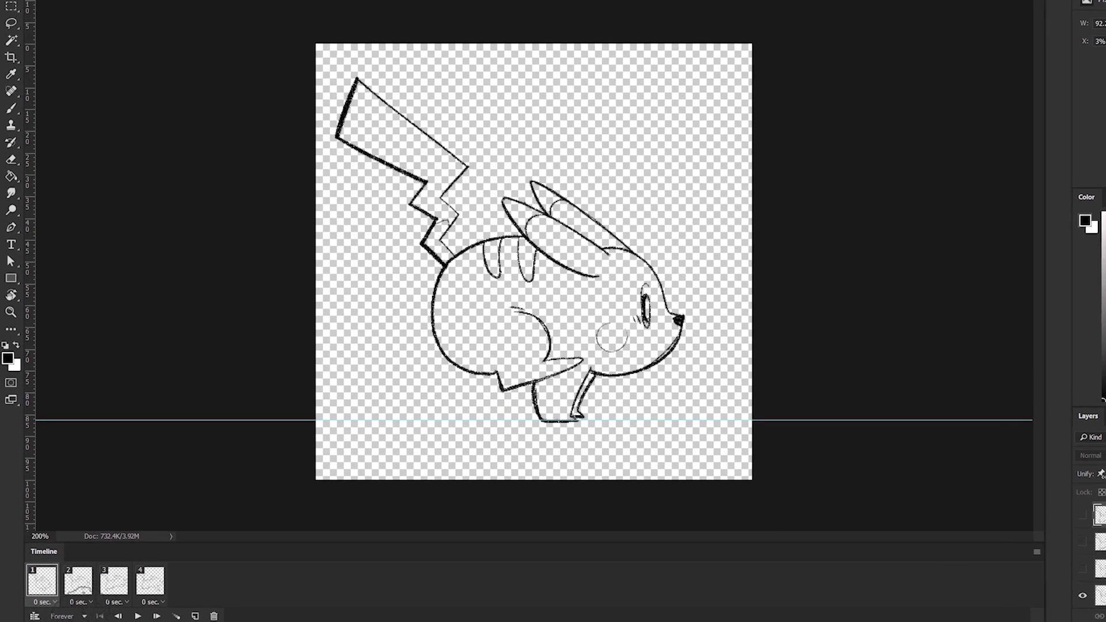
# Step: Set the animation's looping to Forever, and preview its playback
pyautogui.click(75, 613)
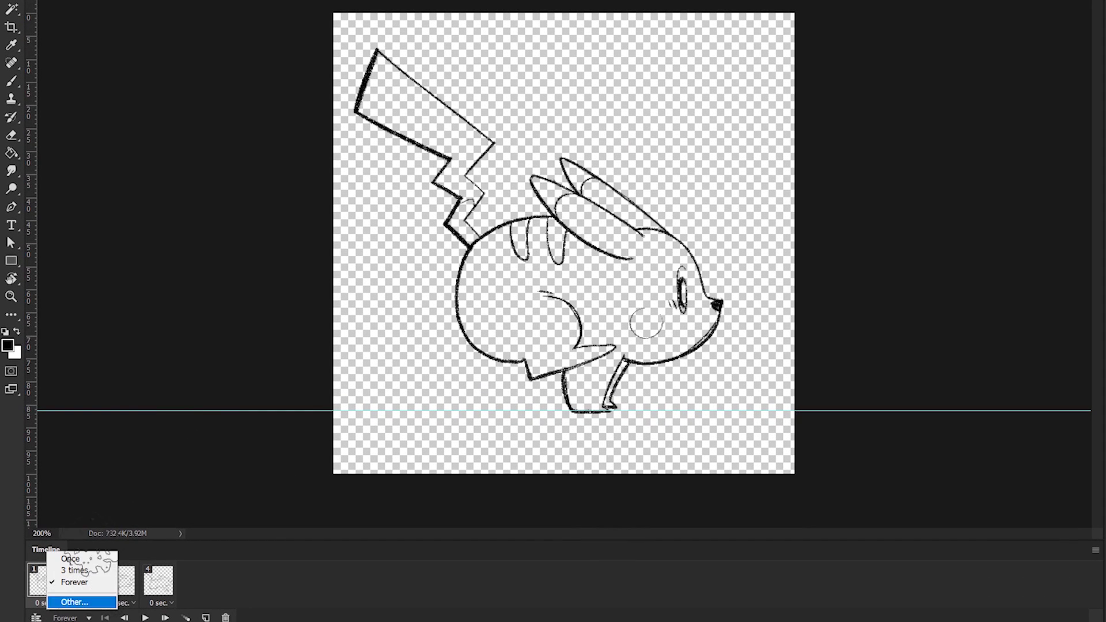
pyautogui.click(80, 582)
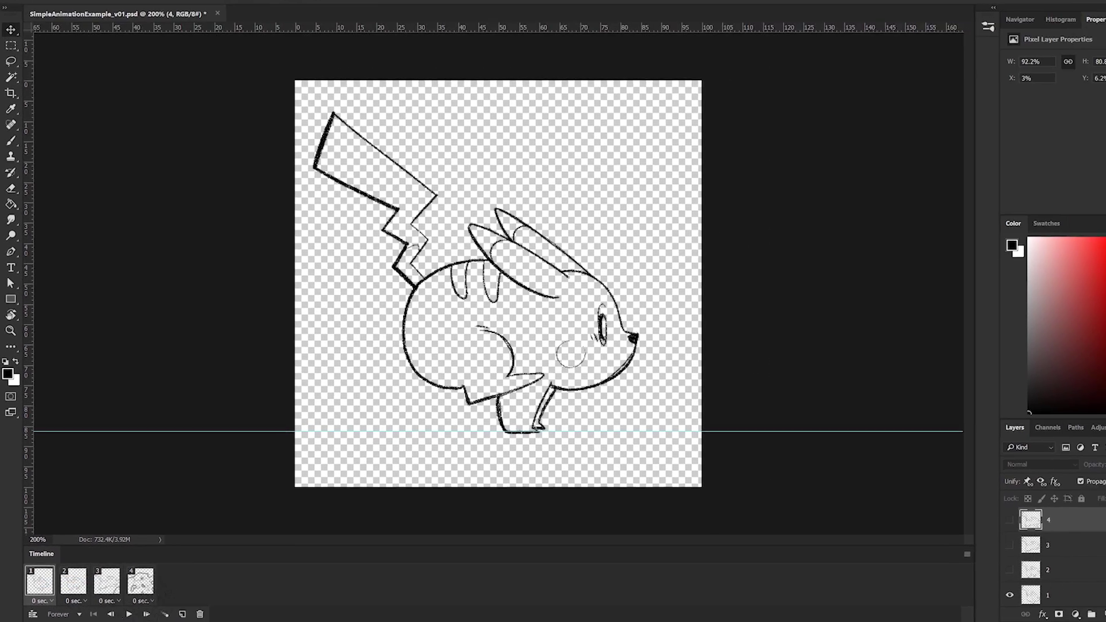
pyautogui.click(129, 615)
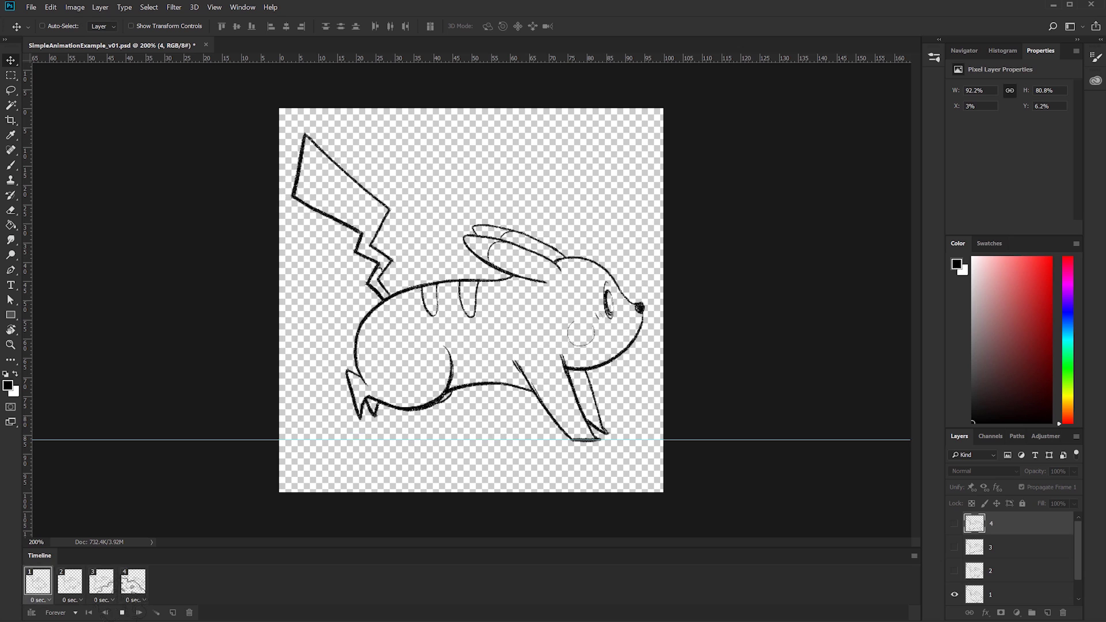
pyautogui.click(123, 612)
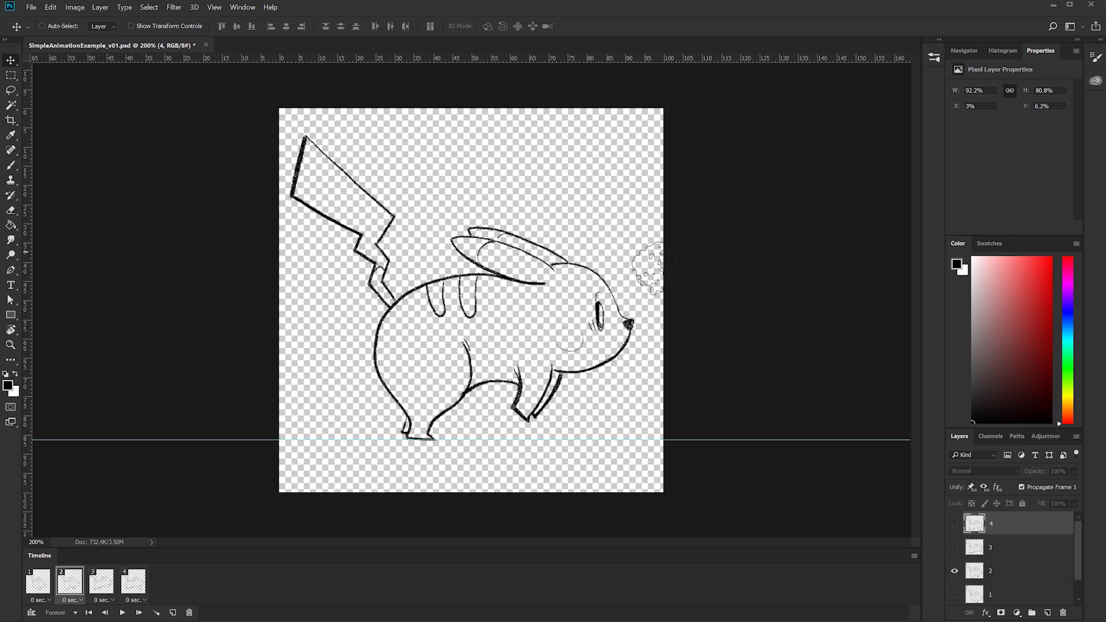
# Step: Make the white Background layer visible in all four animation frames, and play the animation to check it
pyautogui.click(38, 580)
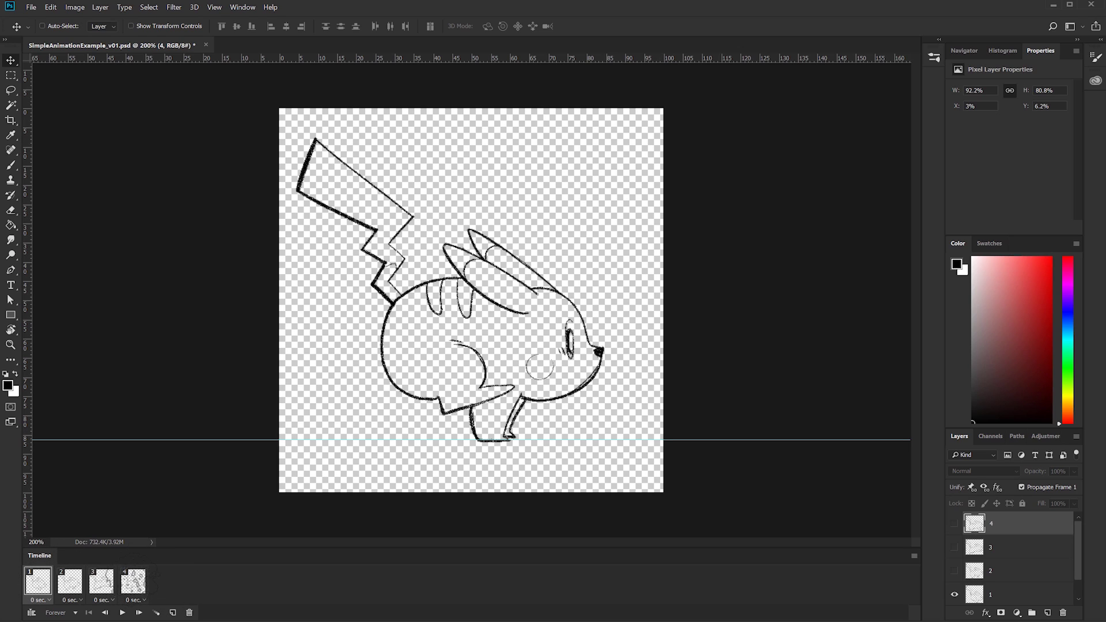
pyautogui.keyDown('shift'); pyautogui.click(133, 581); pyautogui.keyUp('shift')
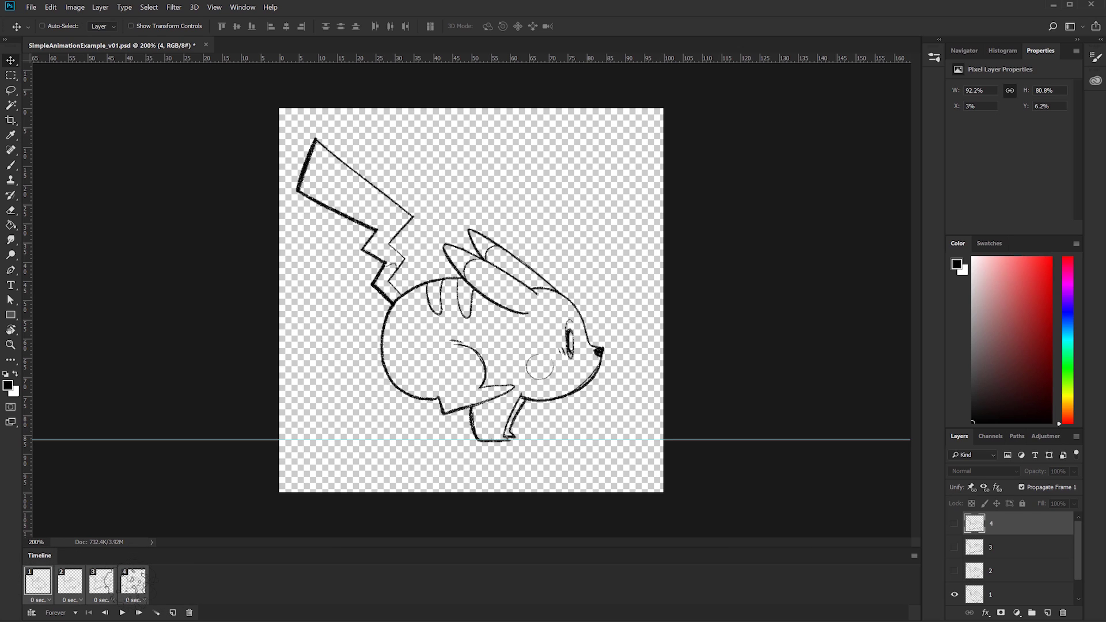
pyautogui.moveTo(1077, 541); pyautogui.dragTo(1077, 559)
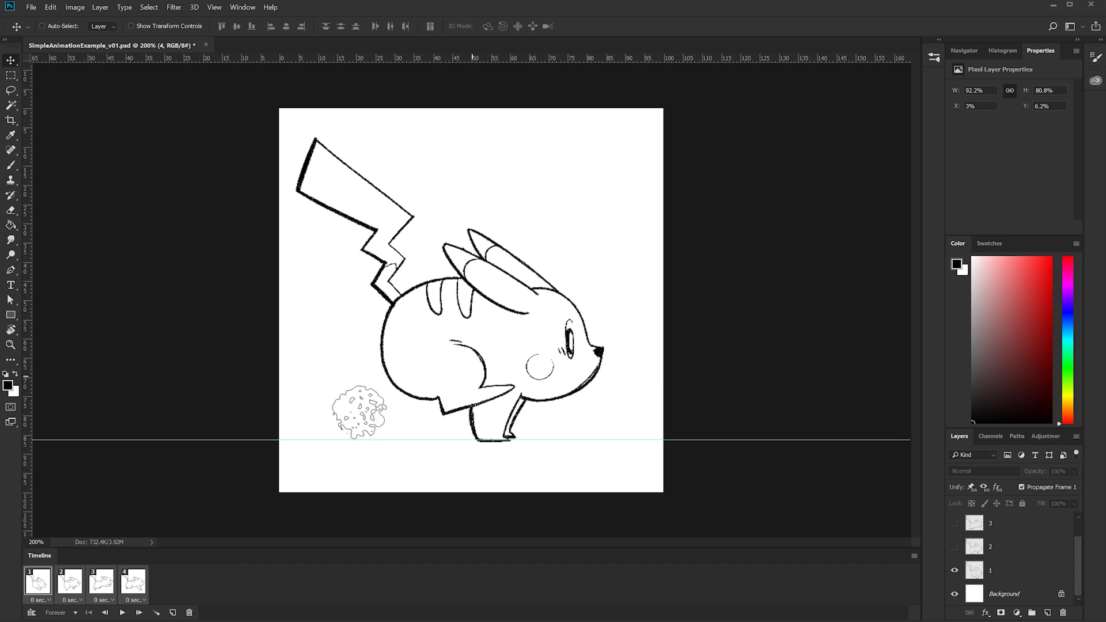
pyautogui.click(122, 613)
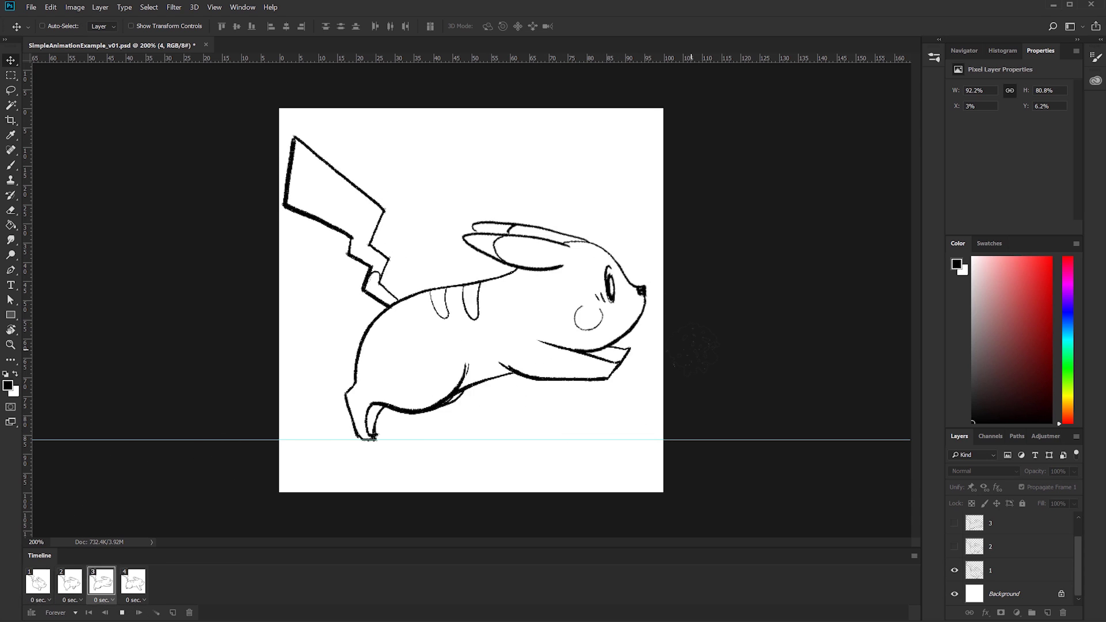
pyautogui.press('space')
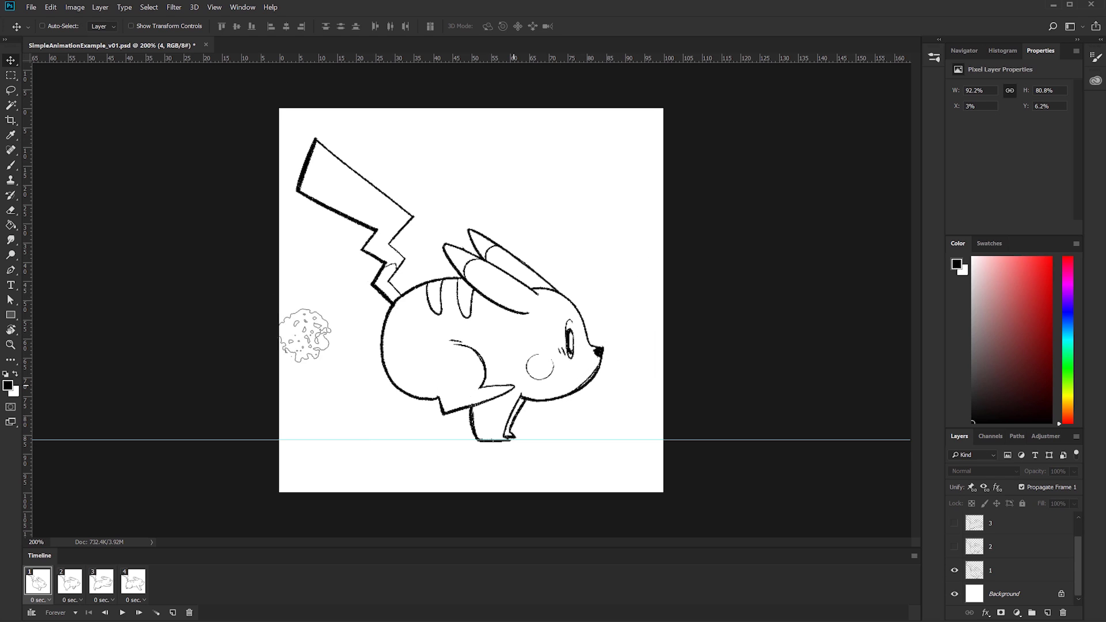
# Step: Start a Save for Web (Legacy) export of the animation and set its file format to GIF
pyautogui.click(31, 7)
pyautogui.moveTo(110, 156)
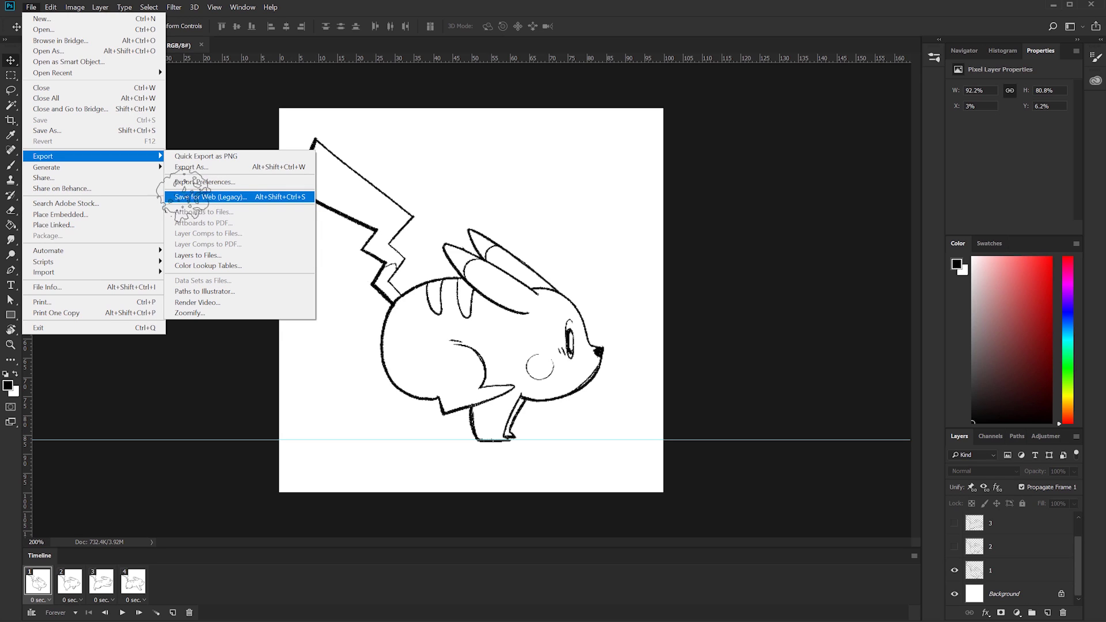
pyautogui.click(213, 197)
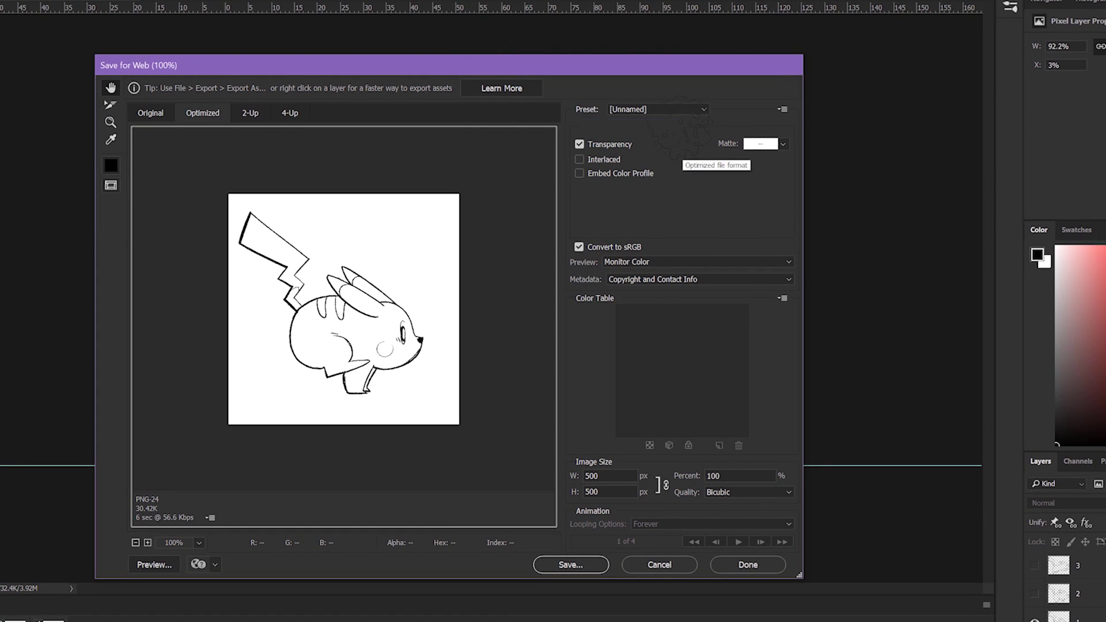
pyautogui.click(672, 126)
pyautogui.click(662, 138)
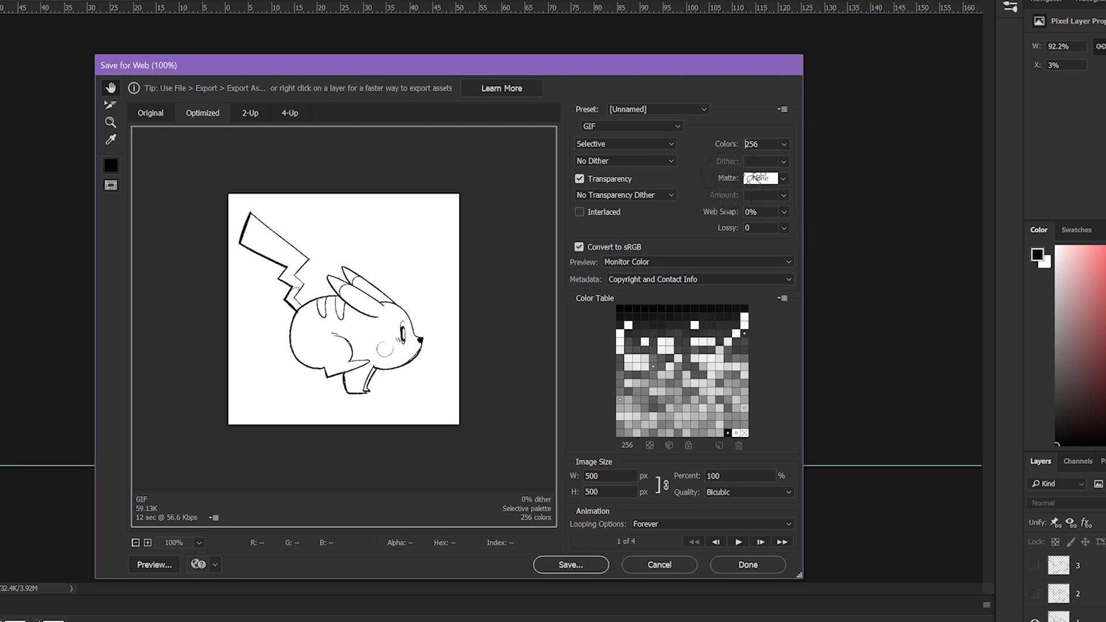
pyautogui.click(759, 179)
pyautogui.click(701, 176)
pyautogui.click(760, 178)
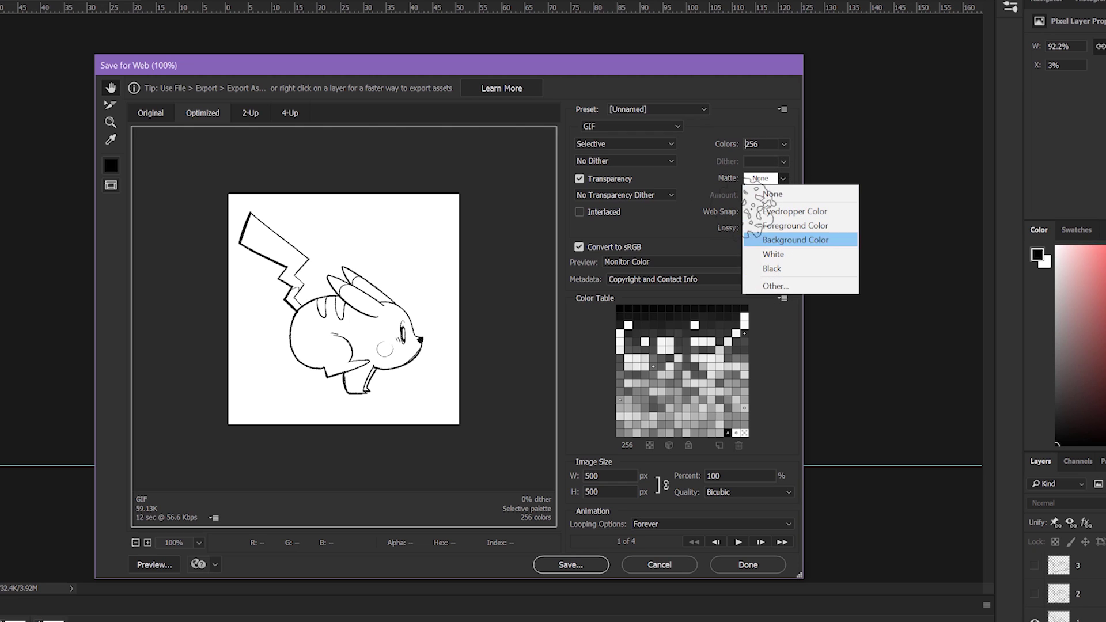
pyautogui.click(691, 178)
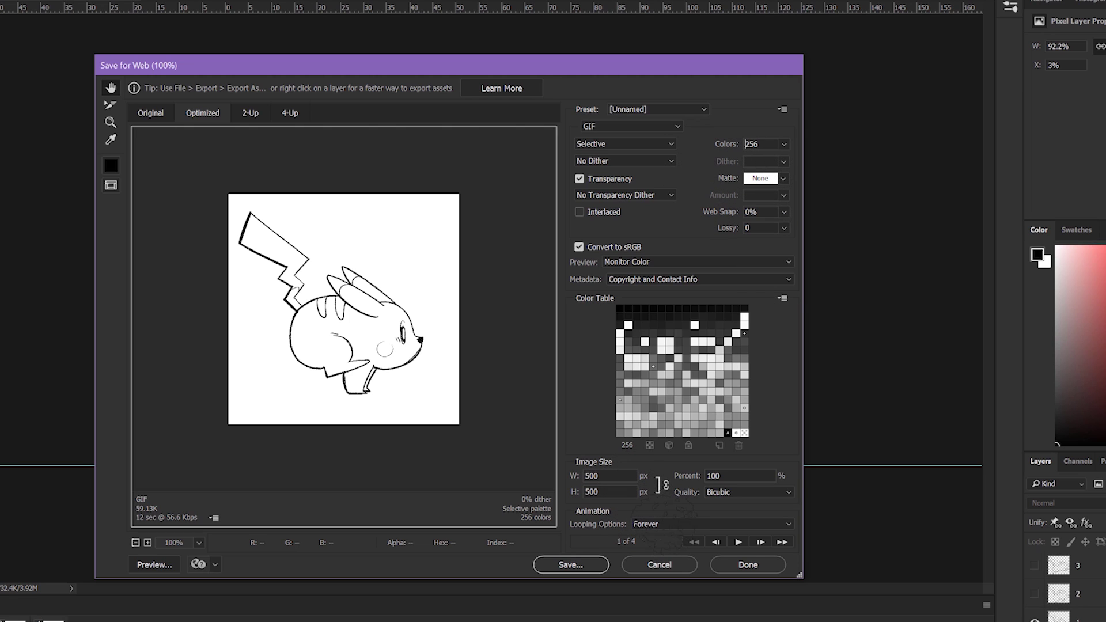
# Step: Switch the GIF's looping option to Once and back to Forever
pyautogui.click(783, 524)
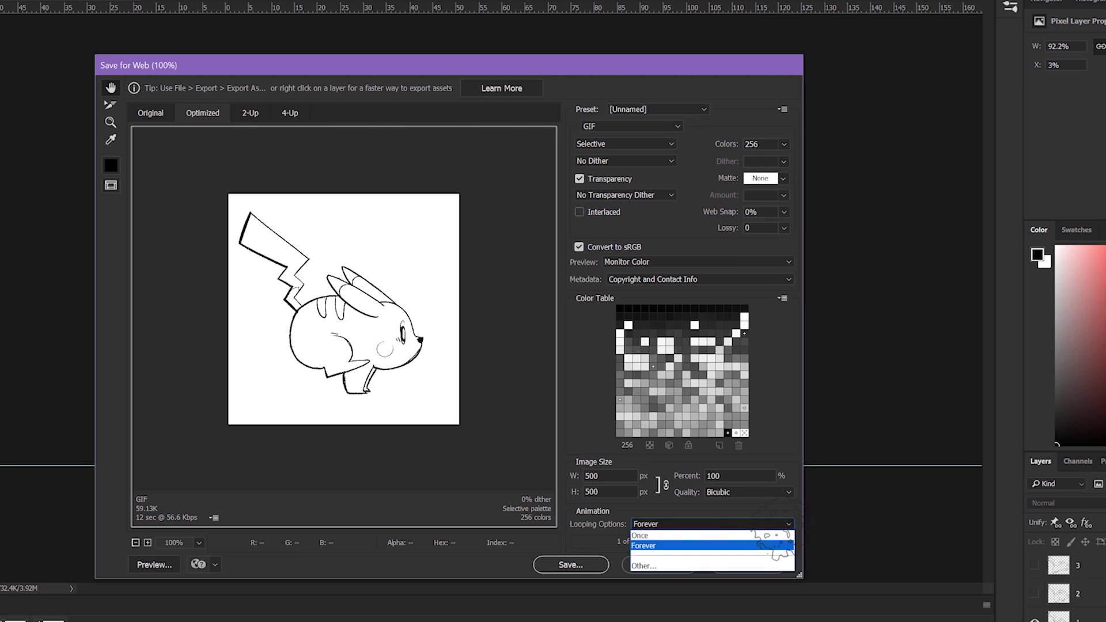
pyautogui.click(636, 535)
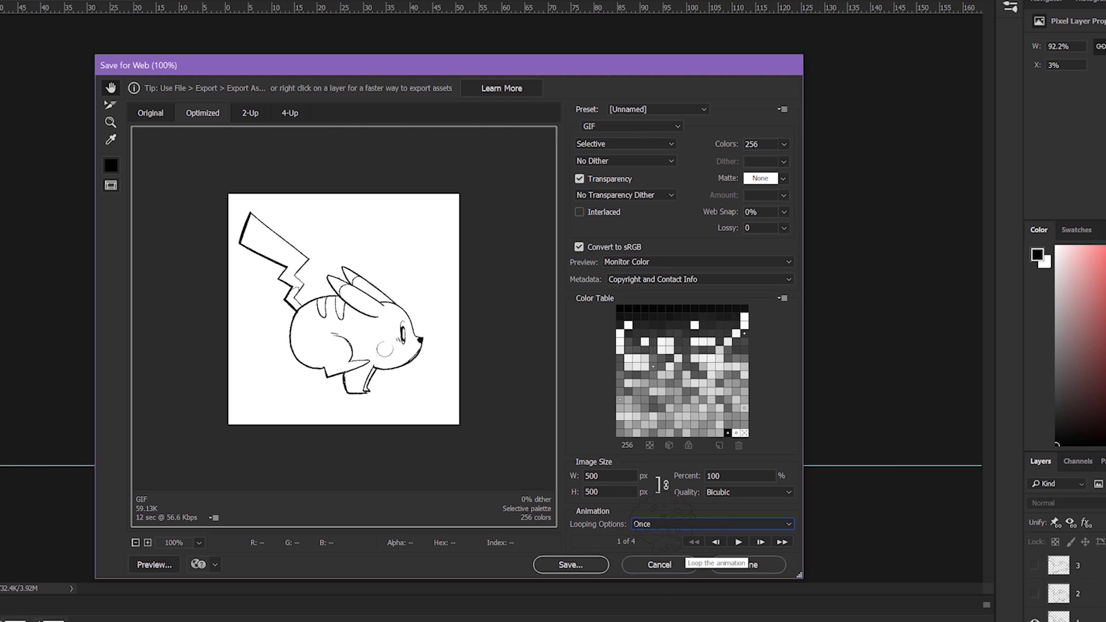
pyautogui.click(662, 524)
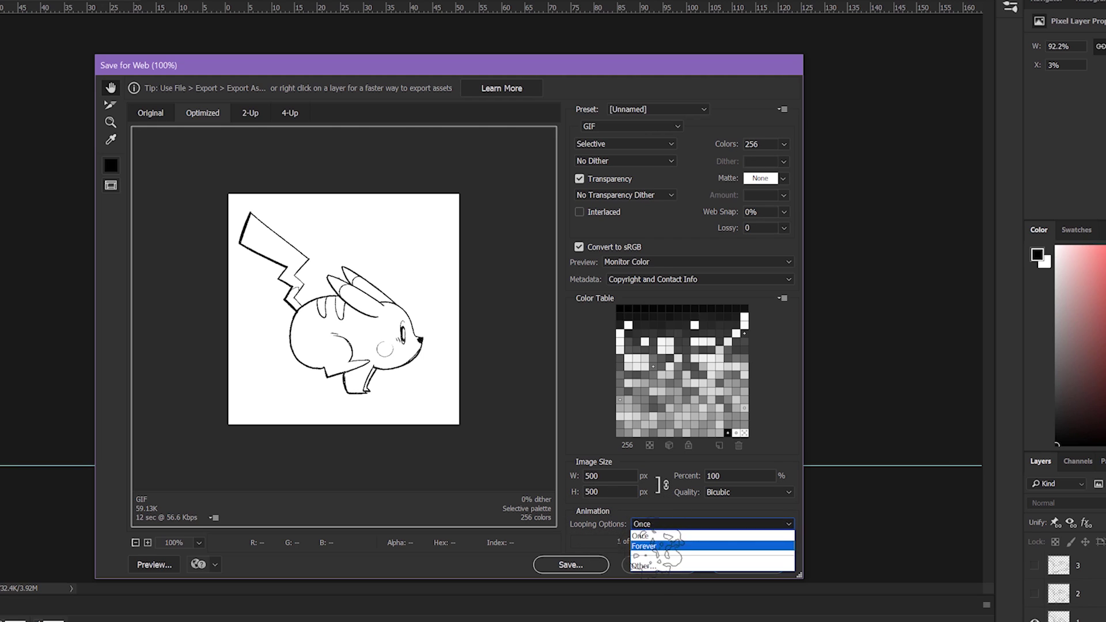
pyautogui.click(663, 544)
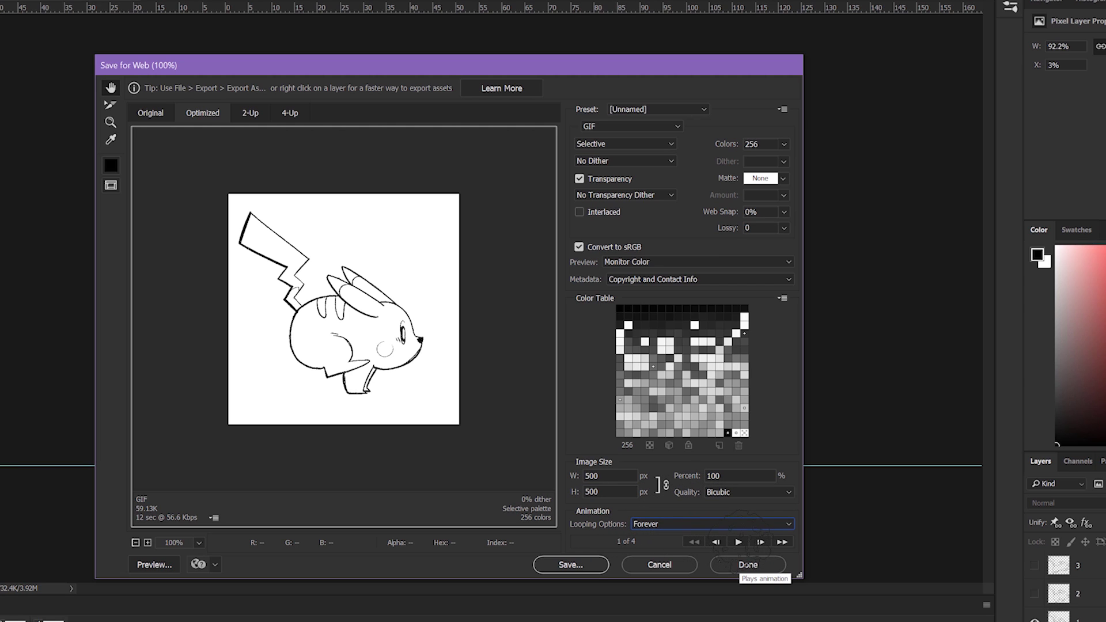
# Step: Preview the GIF's playback, and set the delay of all four animation frames to 0.1 seconds
pyautogui.click(738, 542)
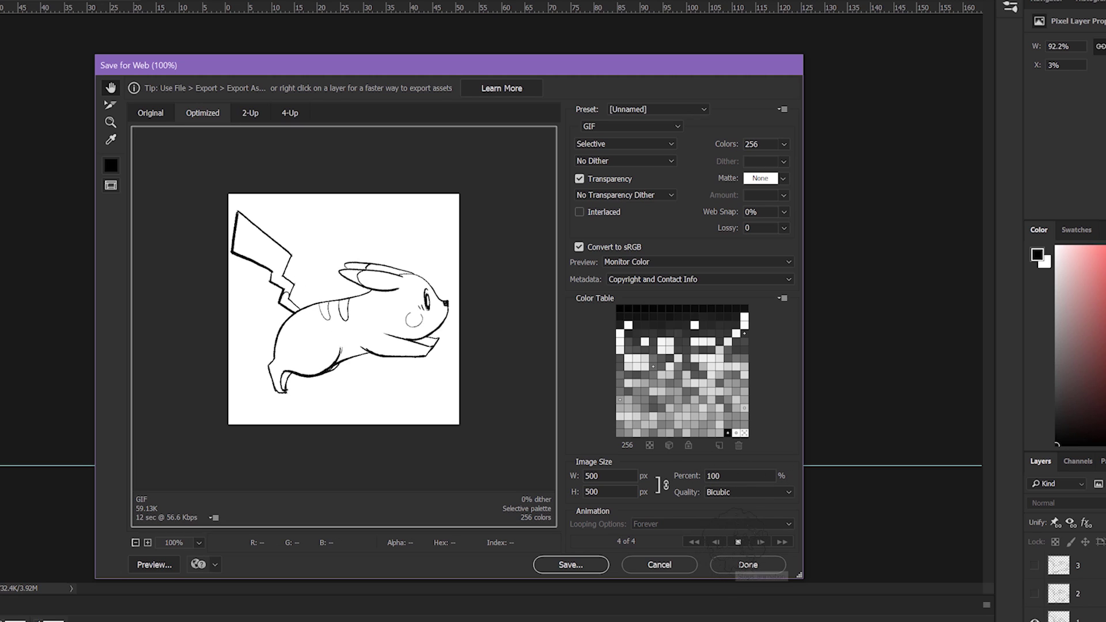
pyautogui.click(739, 542)
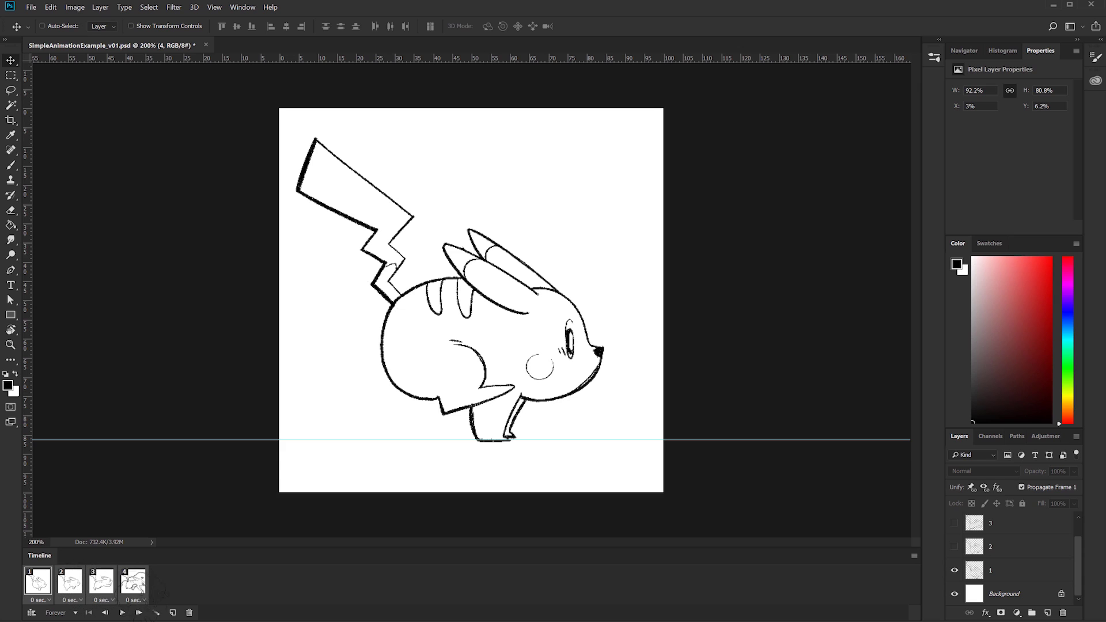
pyautogui.click(136, 599)
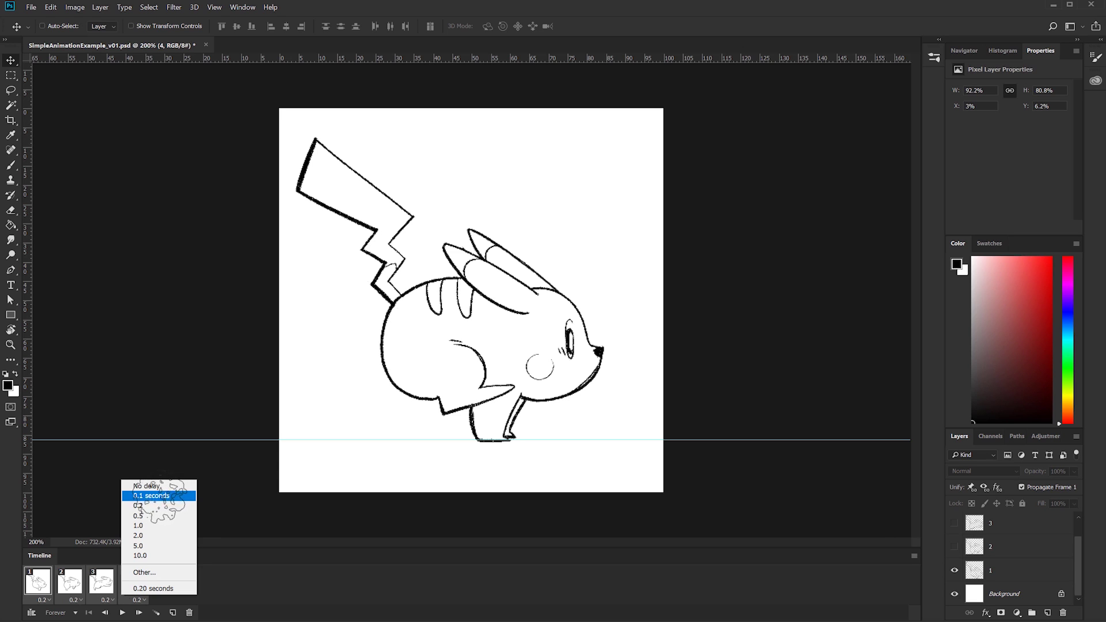
pyautogui.click(155, 496)
# Step: Export the animation for the web as SimpleAnimationExample_v01.gif in the Examples folder
pyautogui.click(31, 7)
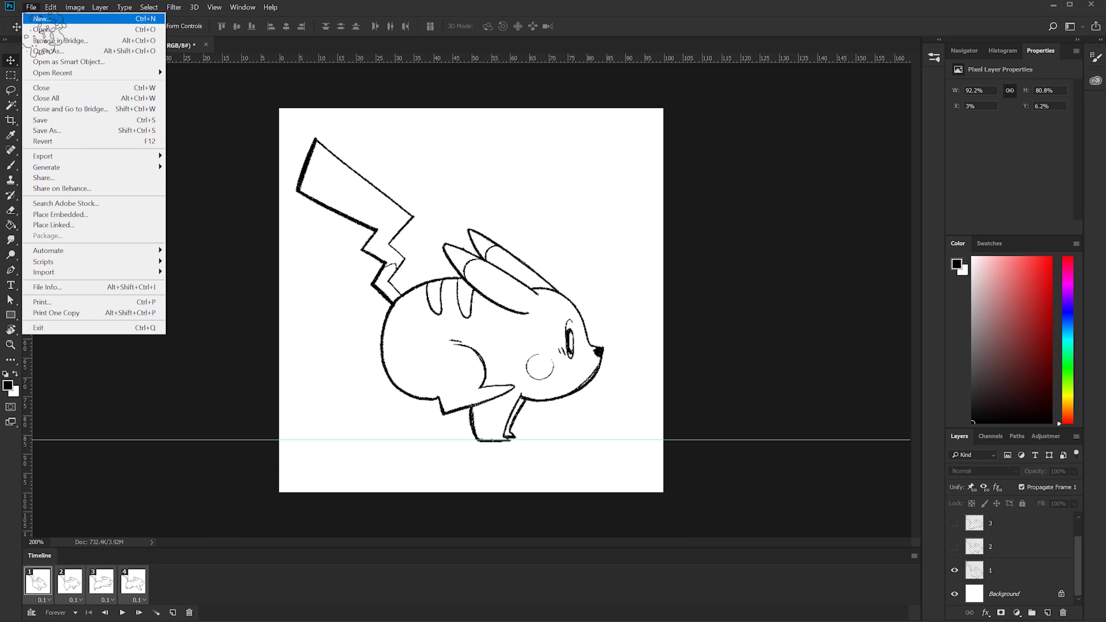
pyautogui.moveTo(109, 156)
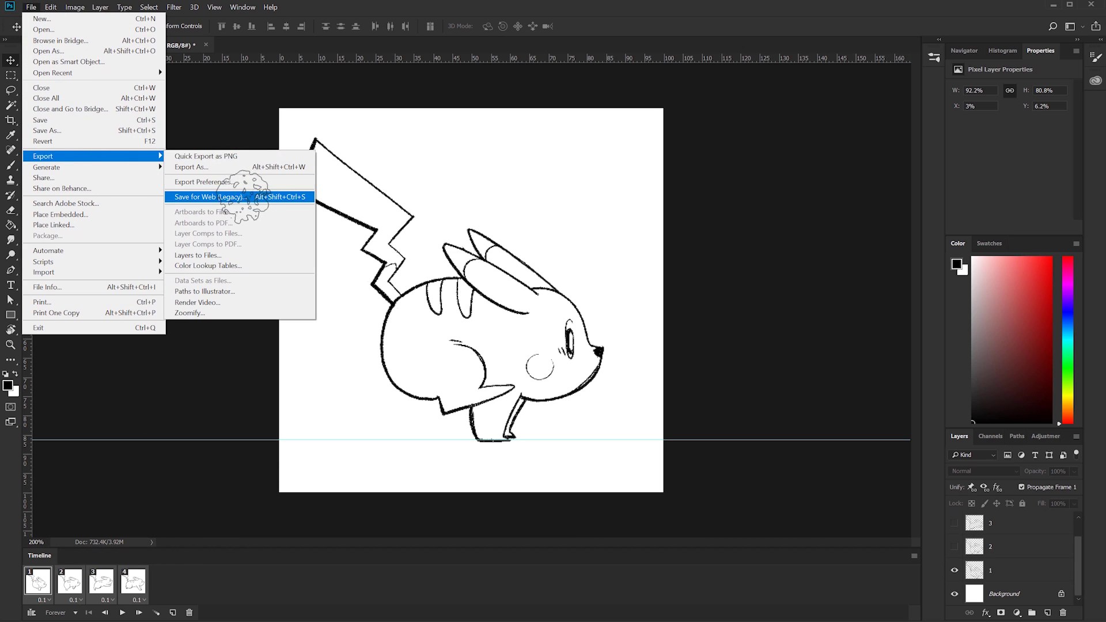
pyautogui.click(249, 196)
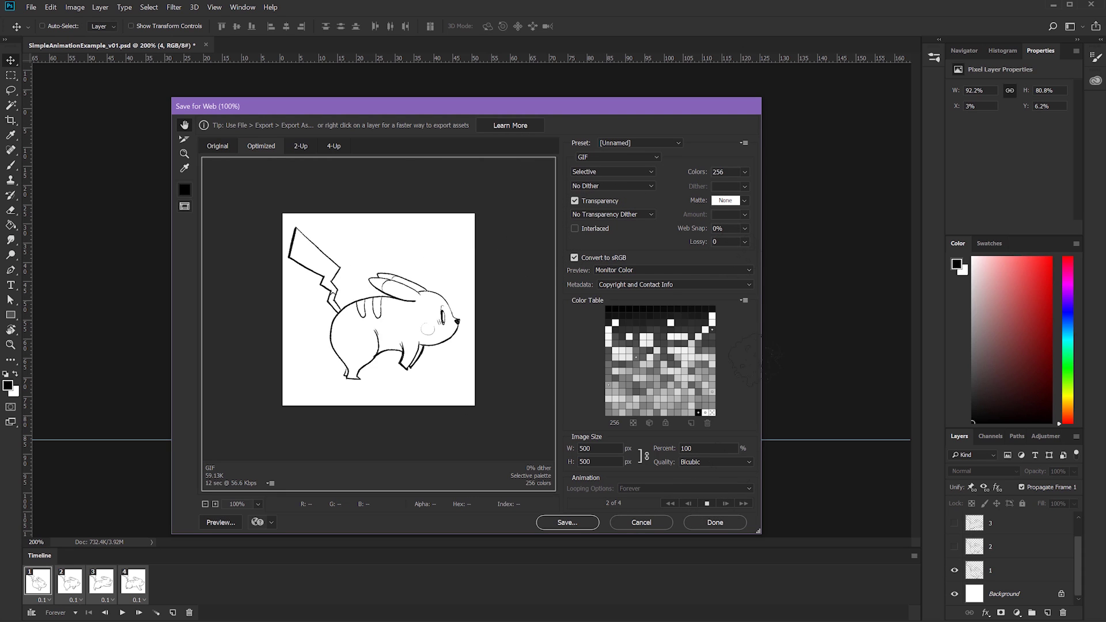
pyautogui.click(583, 521)
pyautogui.click(567, 522)
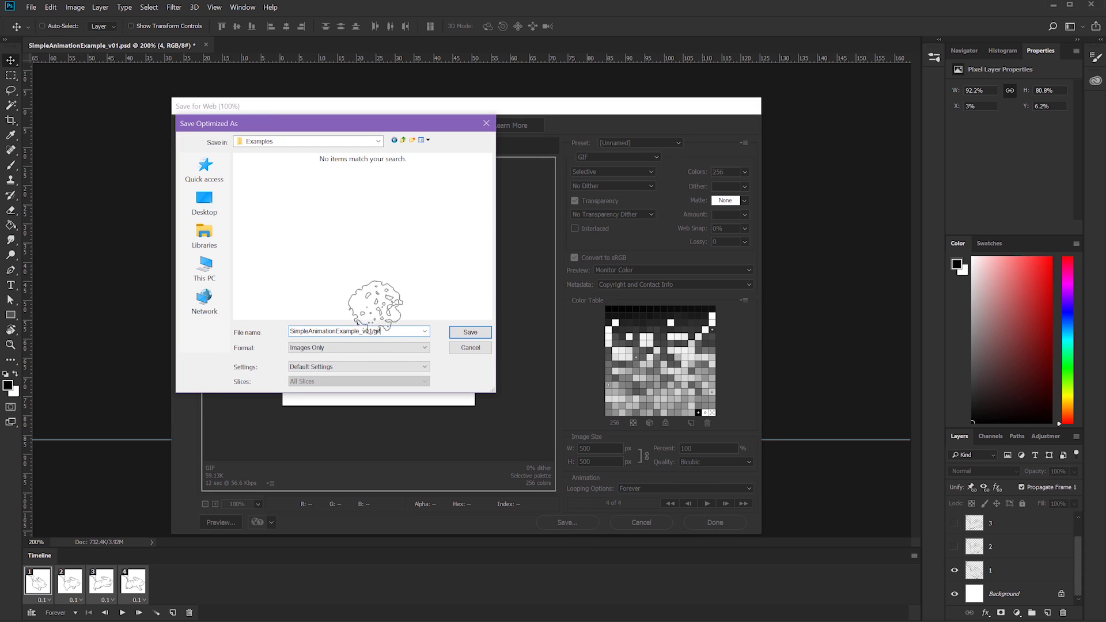
pyautogui.press('Return')
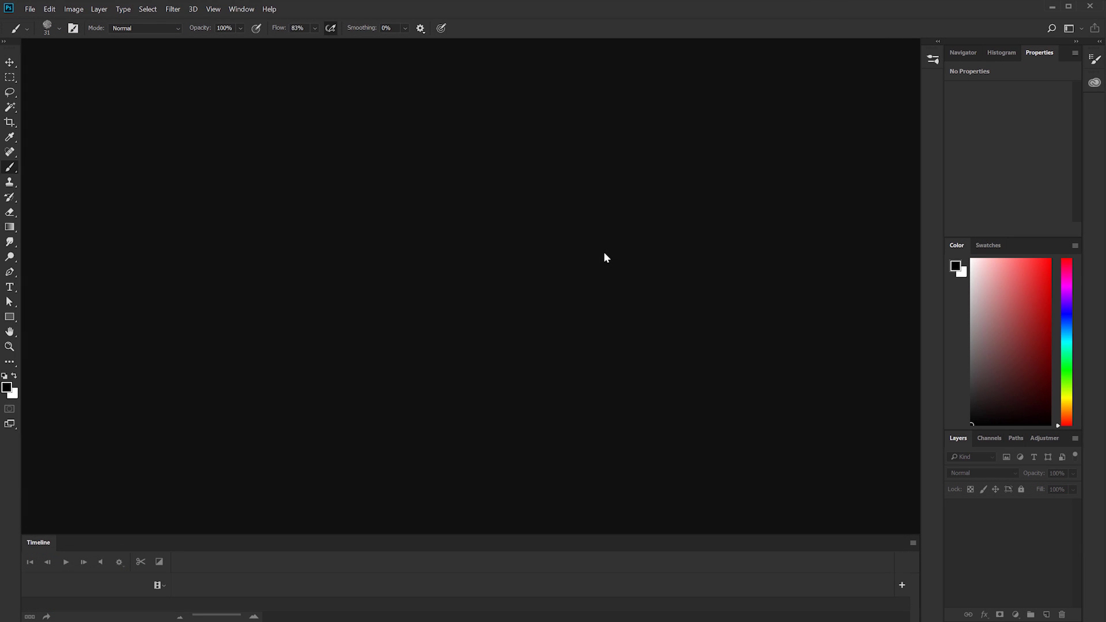
# Step: Create a new document 1920 pixels wide and 1080 pixels high with a white background
pyautogui.click(31, 10)
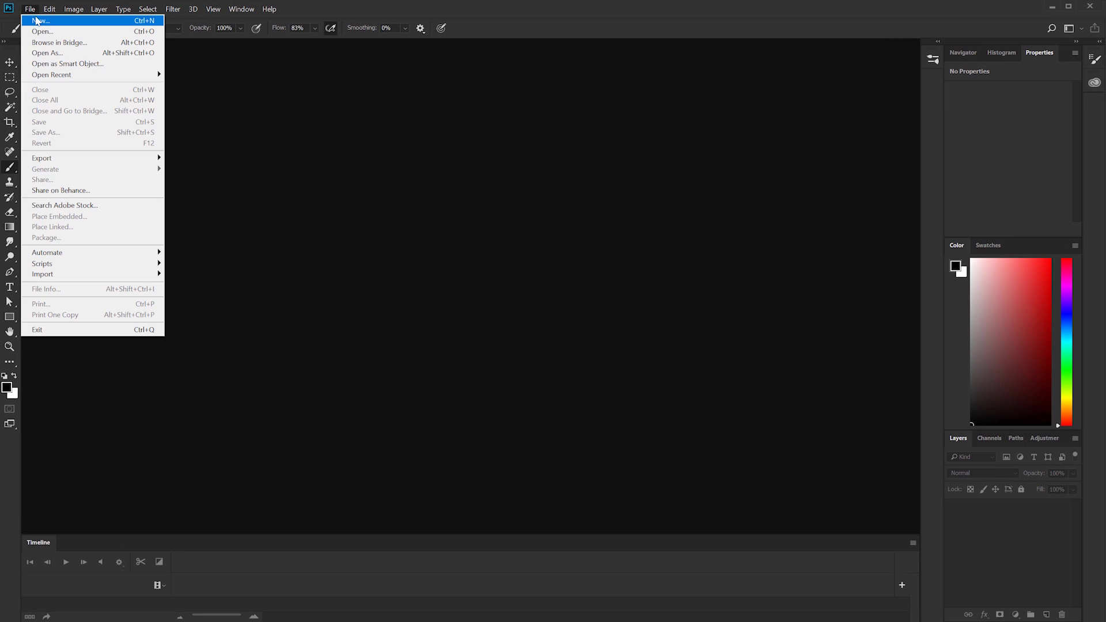
pyautogui.click(41, 21)
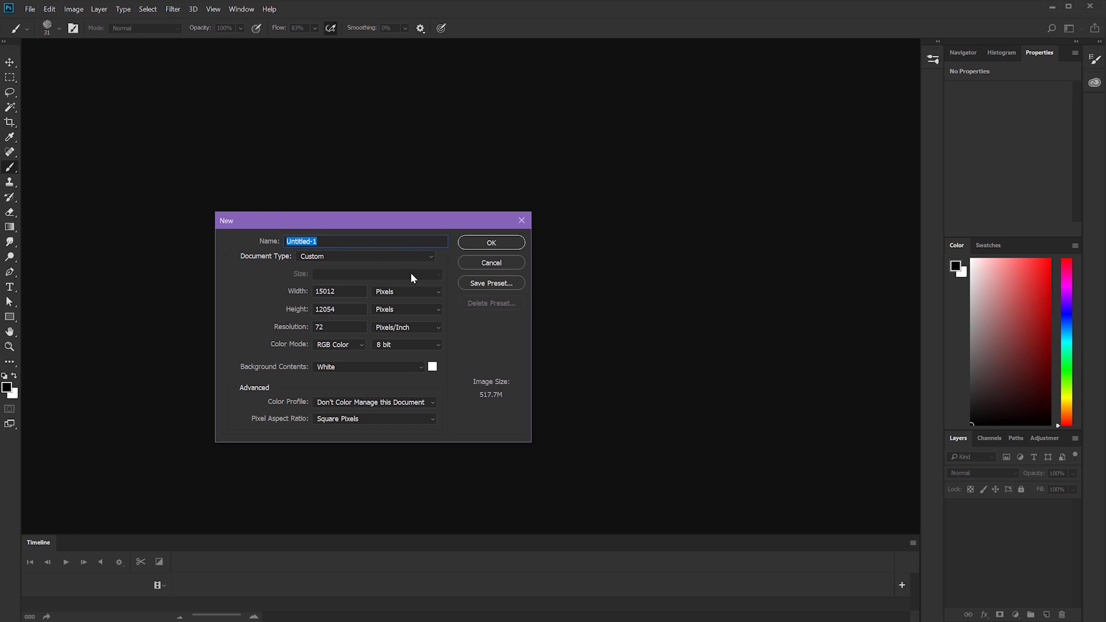
pyautogui.doubleClick(349, 294)
pyautogui.moveTo(382, 220); pyautogui.dragTo(530, 196)
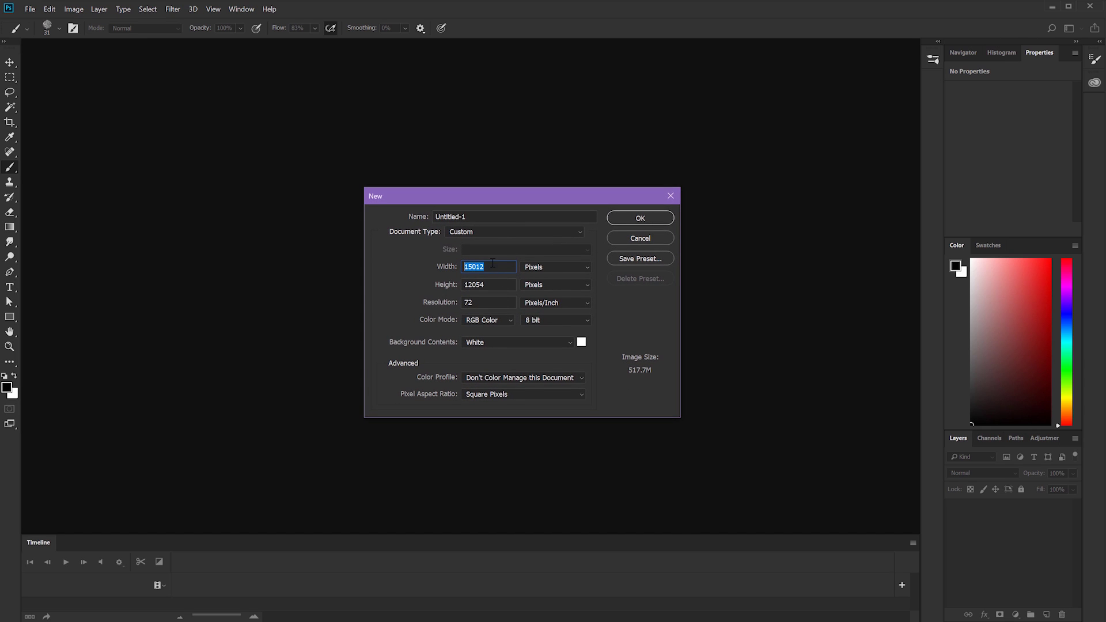
pyautogui.write('1')
pyautogui.write('1080')
pyautogui.click(639, 218)
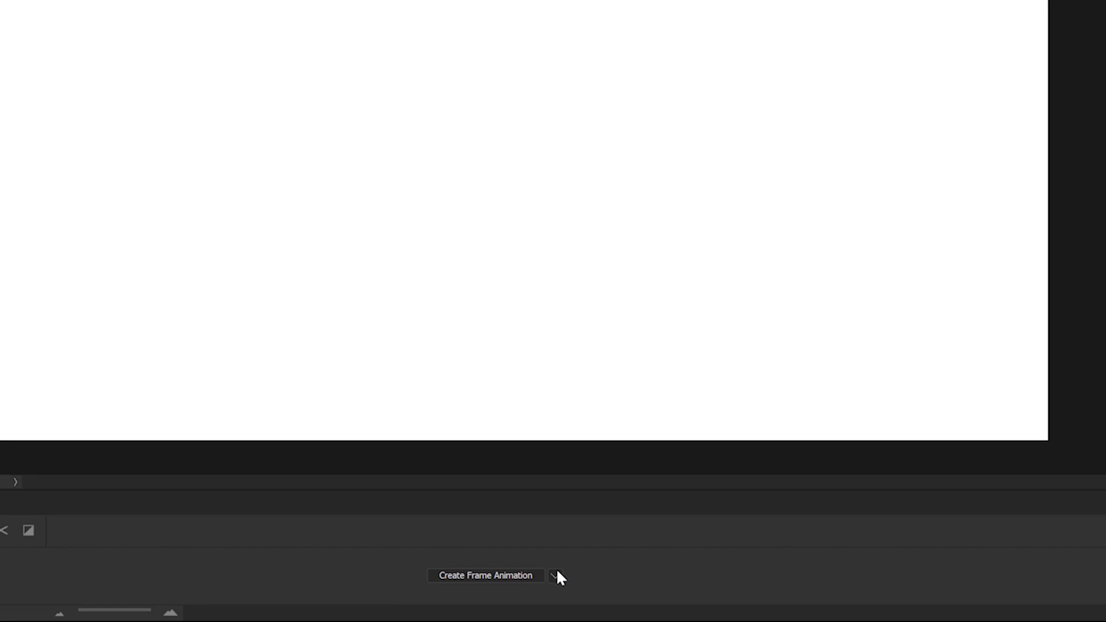
# Step: Create a video timeline for the new document instead of a frame animation
pyautogui.click(555, 575)
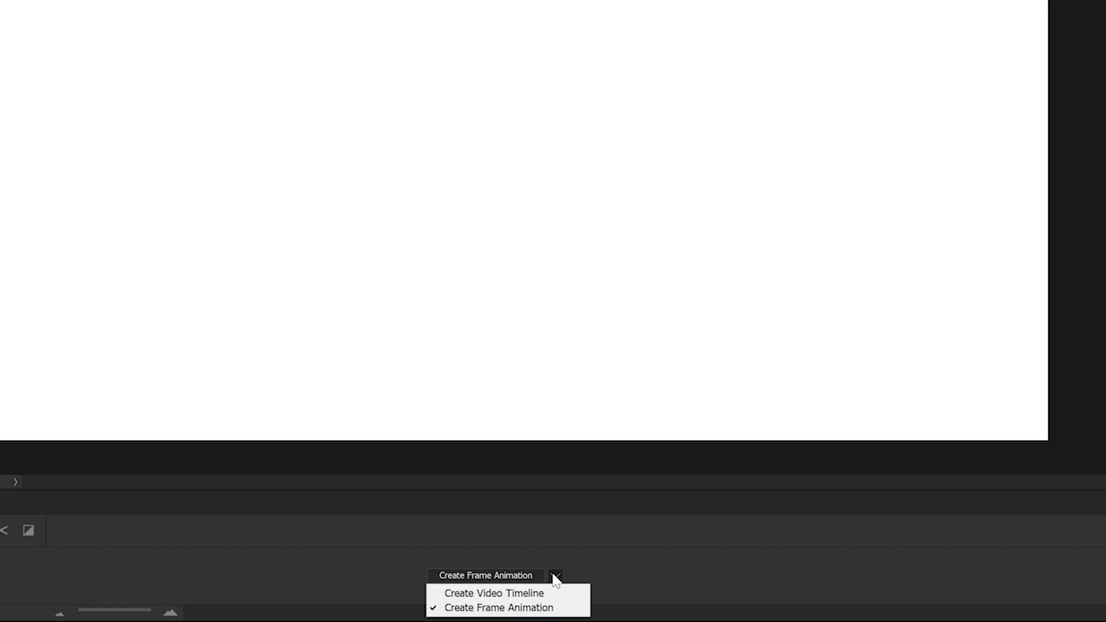
pyautogui.click(530, 593)
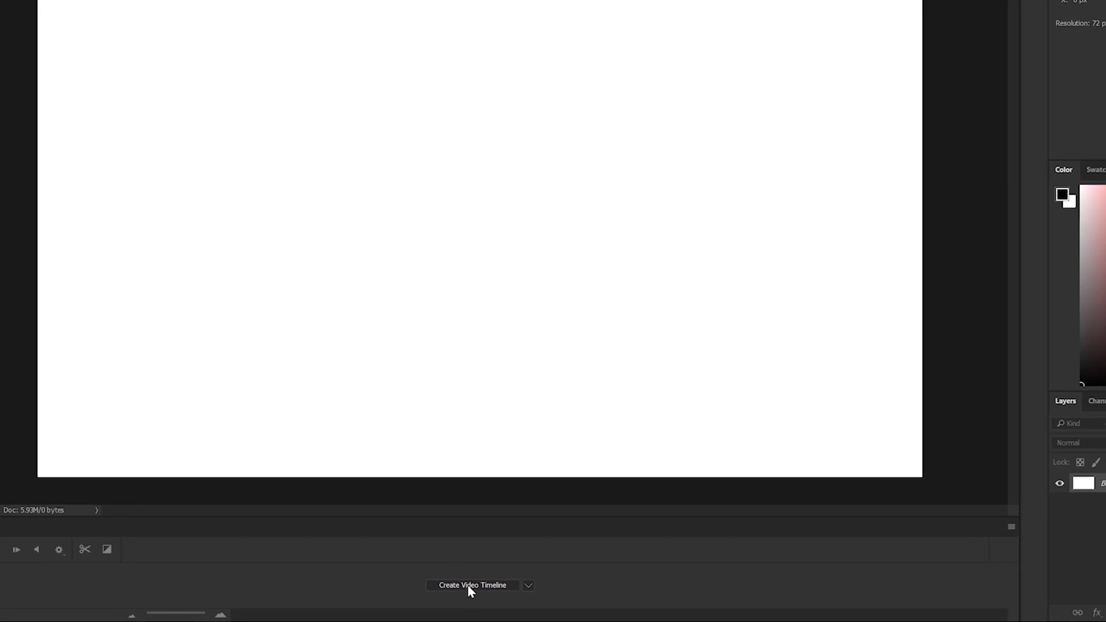
pyautogui.click(459, 593)
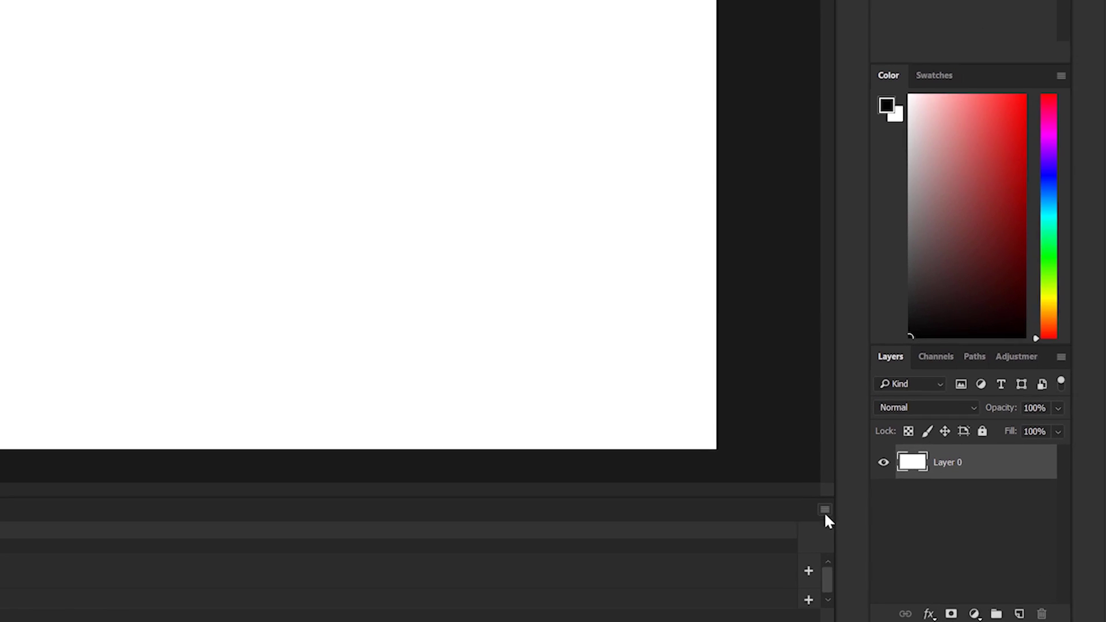
# Step: Set the timeline frame rate to 12 fps
pyautogui.click(816, 506)
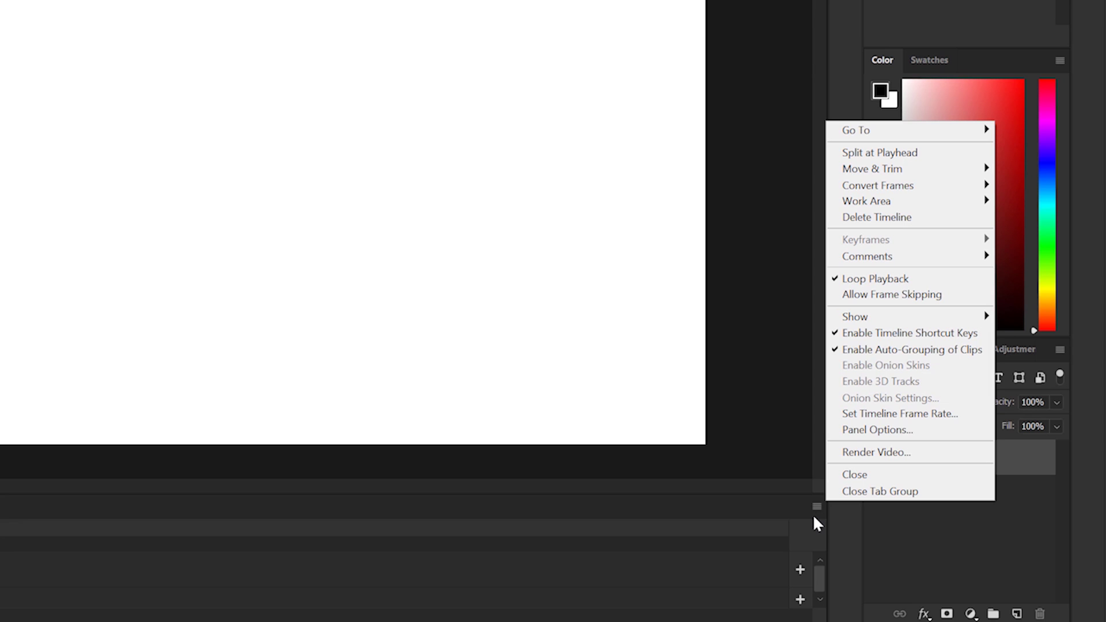
pyautogui.click(929, 415)
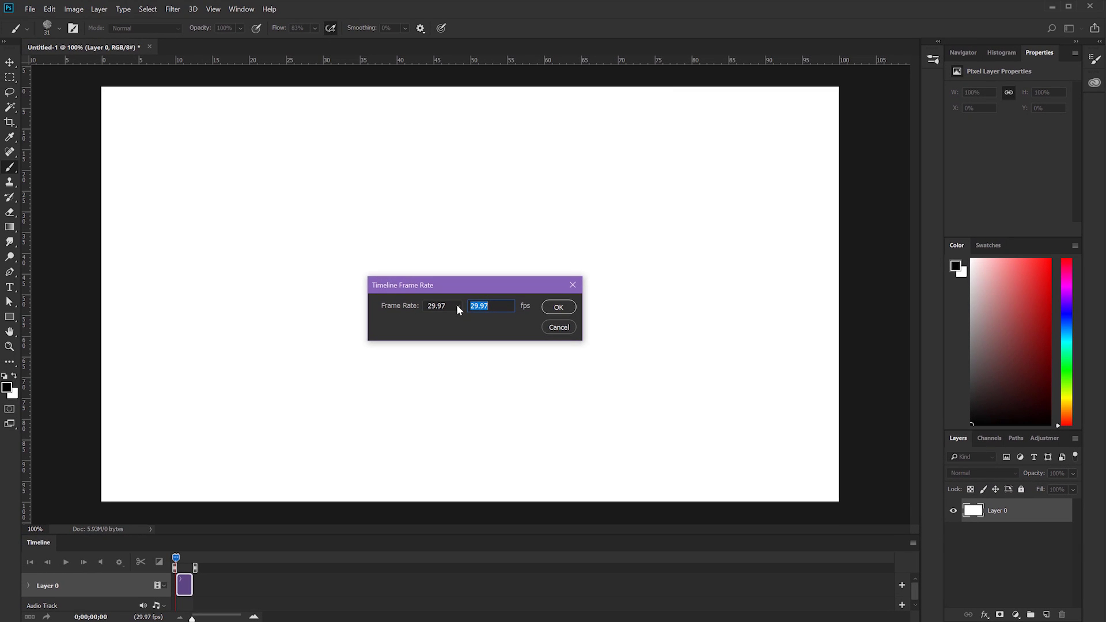
pyautogui.click(458, 305)
pyautogui.click(443, 369)
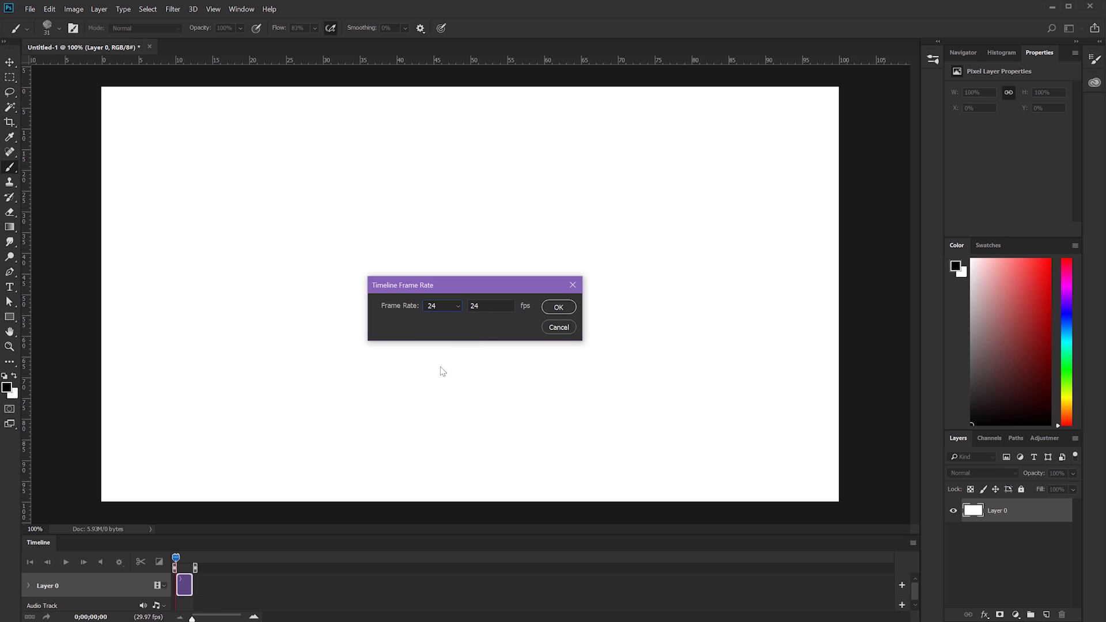
pyautogui.click(455, 309)
pyautogui.click(435, 328)
pyautogui.click(559, 306)
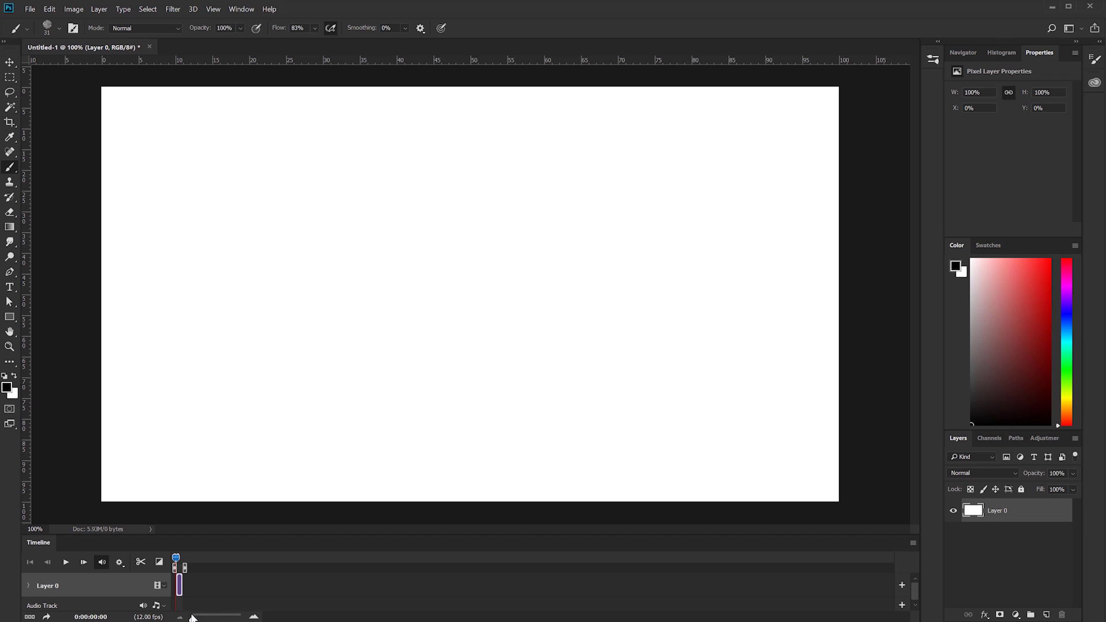
# Step: Trim the Layer 0 clip on the timeline to a single frame
pyautogui.moveTo(192, 618); pyautogui.dragTo(217, 618)
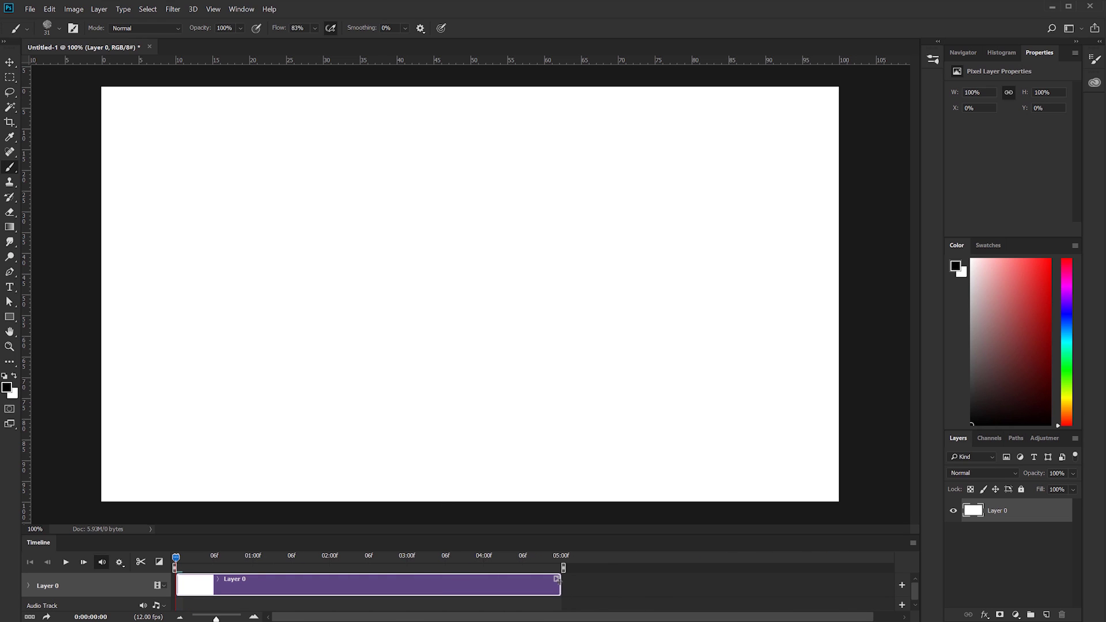
pyautogui.moveTo(557, 580); pyautogui.dragTo(182, 582)
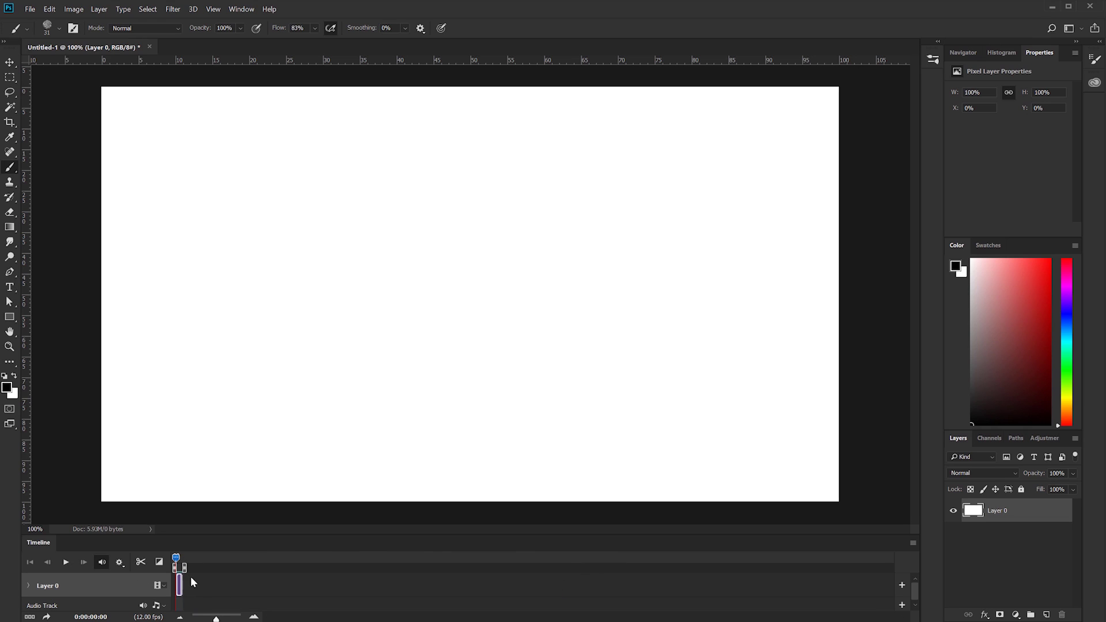
pyautogui.moveTo(216, 619); pyautogui.dragTo(254, 620)
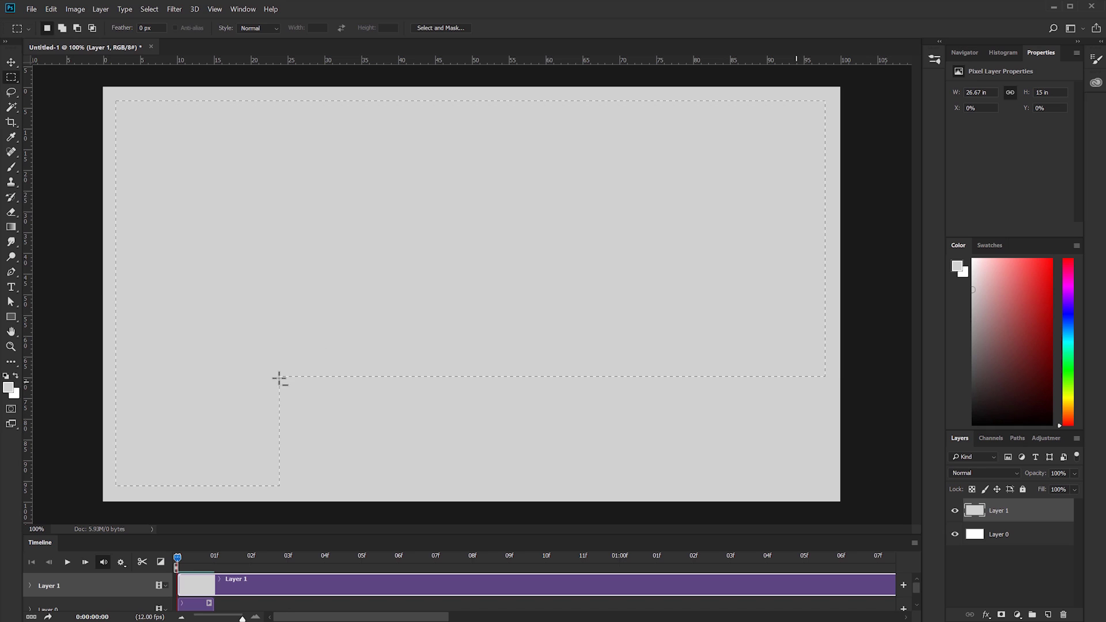
# Step: Cut the open areas out of the gray layer, leaving a border, a slanted ledge and a lower step, and lock the Layer 0 background
pyautogui.press('l')
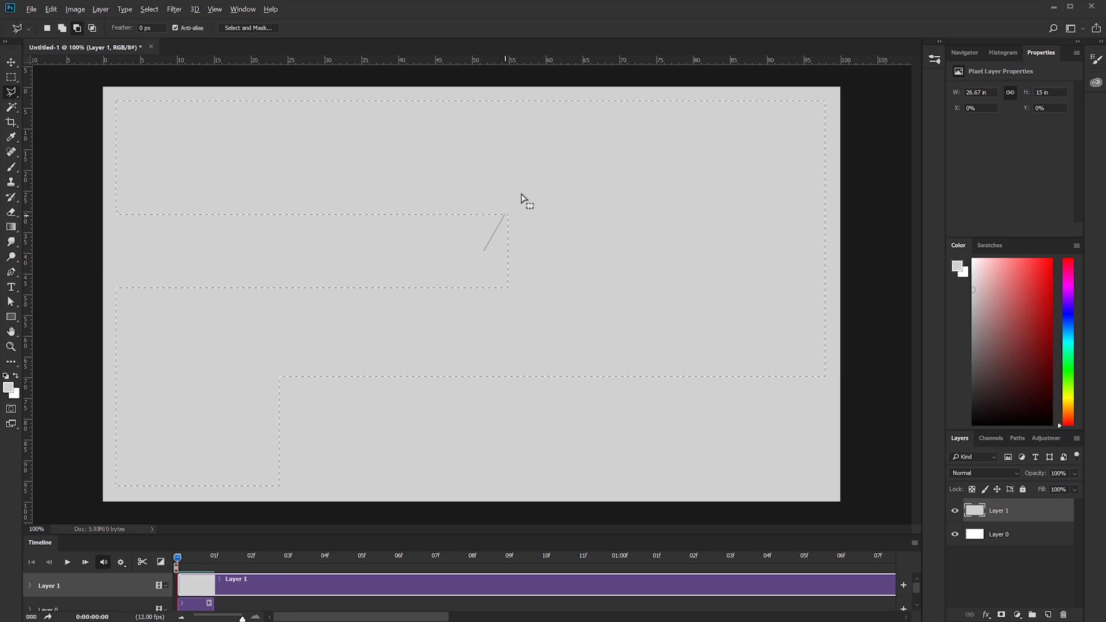
pyautogui.press('Delete')
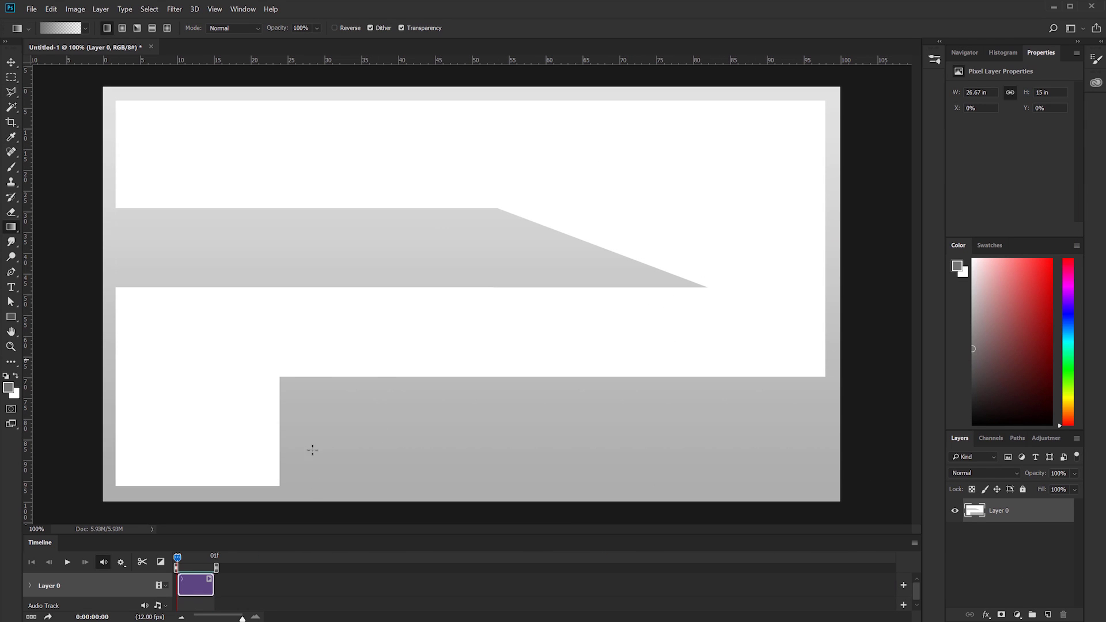
pyautogui.click(1023, 490)
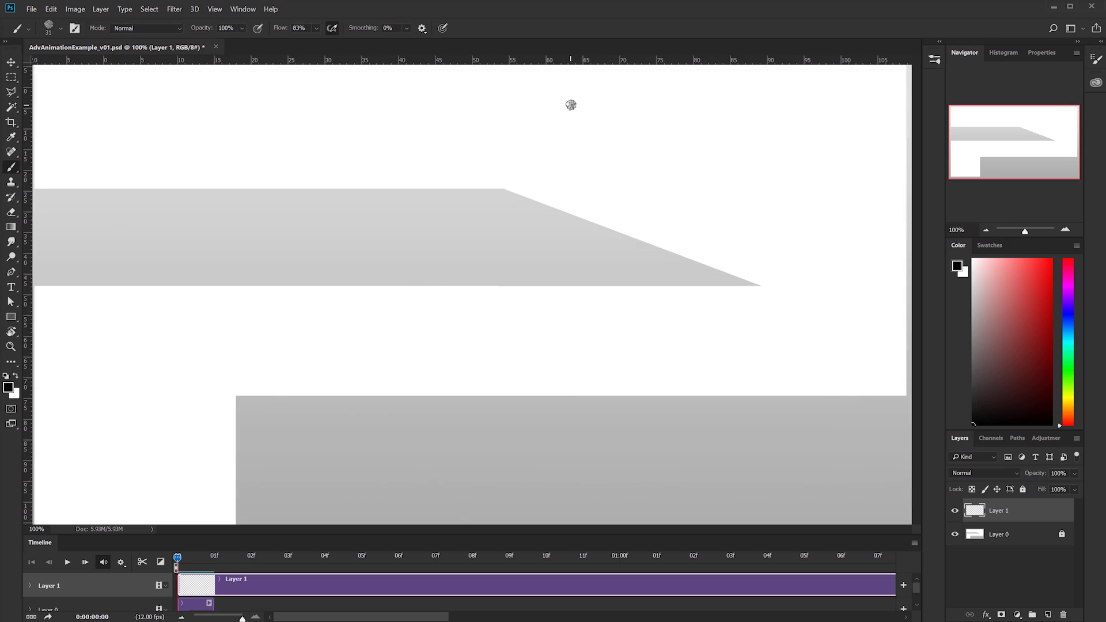
# Step: Brush a thick black circle on Layer 1, resting on the floor of the background's lower-left pit
pyautogui.scroll(3, 570, 104)
pyautogui.moveTo(459, 269); pyautogui.dragTo(609, 164)
pyautogui.moveTo(420, 286)
pyautogui.mouseDown()
pyautogui.moveTo(503, 304)
pyautogui.moveTo(410, 286)
pyautogui.mouseUp()
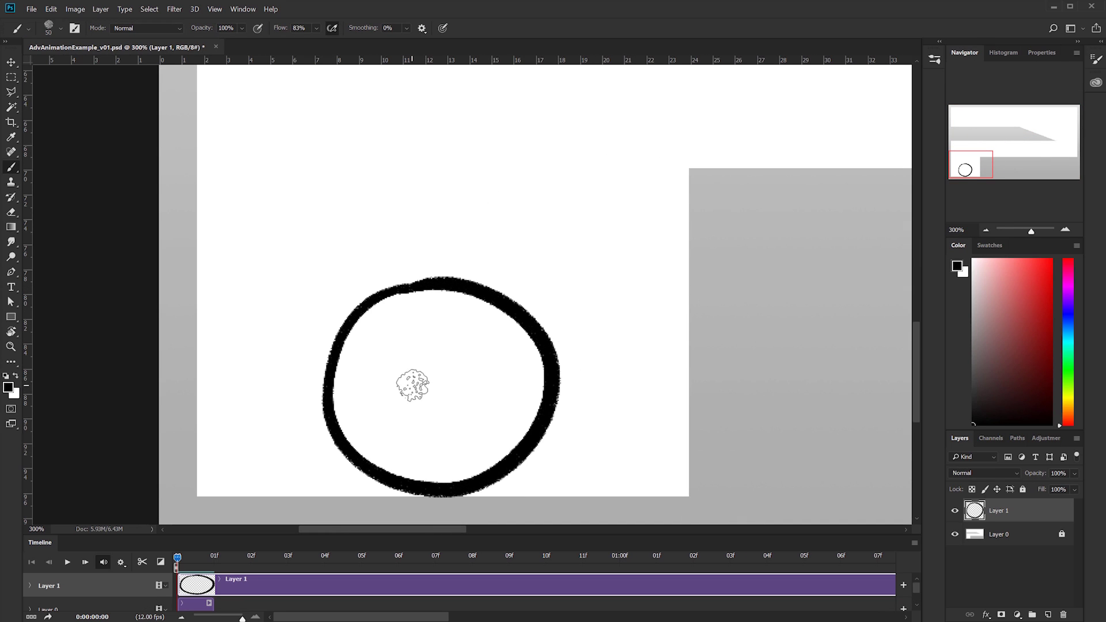
# Step: Paint two slanted eyes and a curved smile inside the circle on Layer 1
pyautogui.moveTo(434, 329); pyautogui.dragTo(451, 367)
pyautogui.moveTo(477, 322); pyautogui.dragTo(497, 363)
pyautogui.moveTo(447, 395)
pyautogui.mouseDown()
pyautogui.moveTo(464, 412)
pyautogui.moveTo(479, 395)
pyautogui.mouseUp()
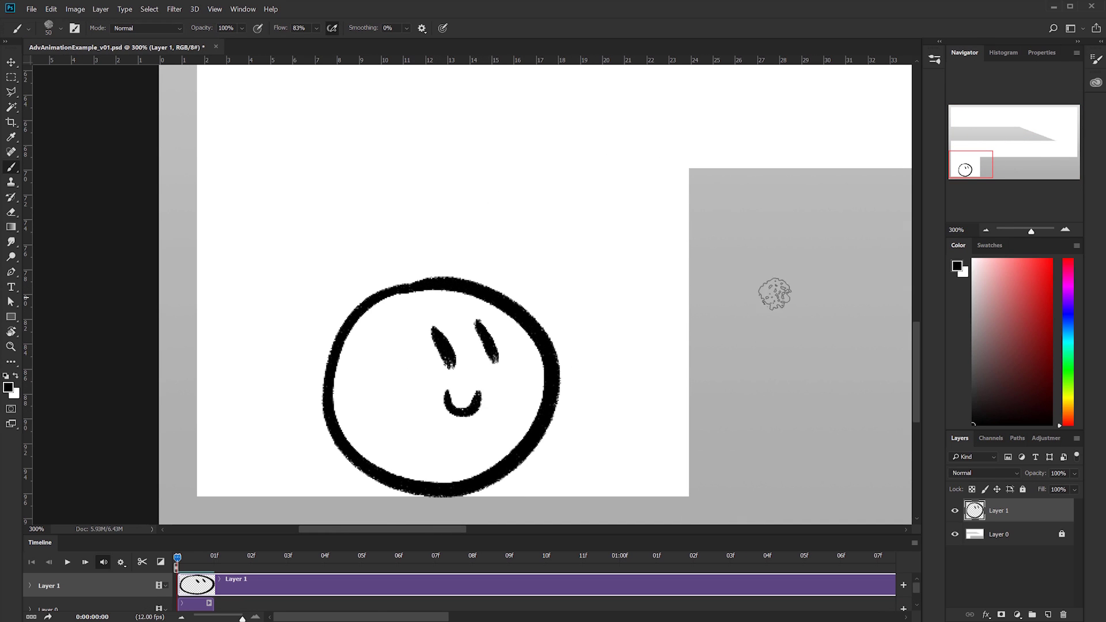
pyautogui.hotkey('ctrl', '1')
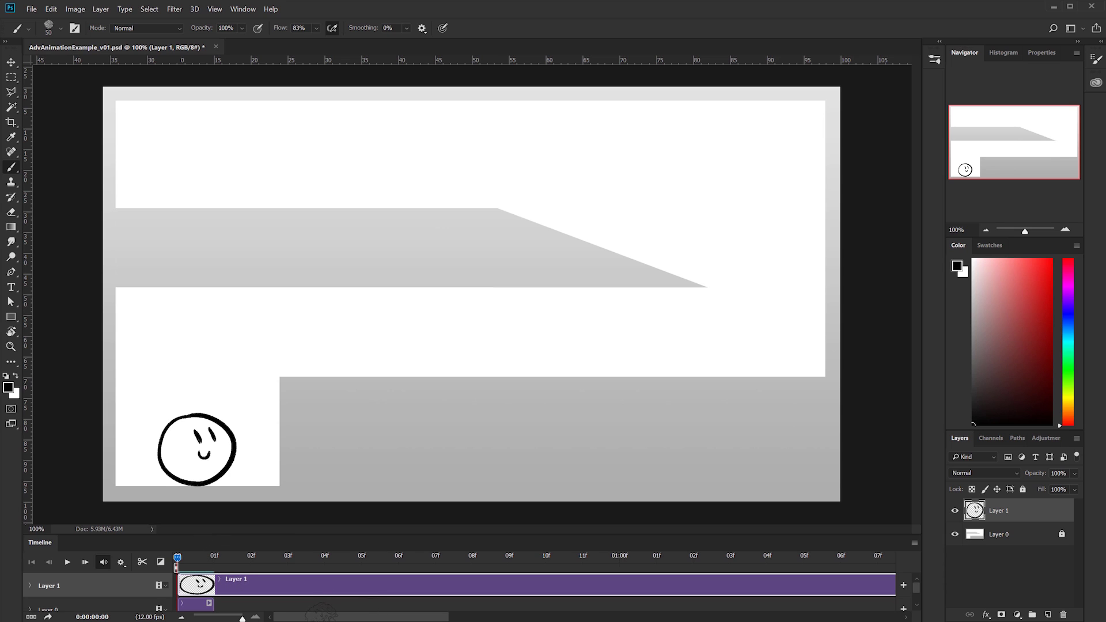
# Step: Duplicate the ball's Layer 1 and extend the Layer 0 background clip to the 07f mark in the timeline's second second
pyautogui.moveTo(334, 616); pyautogui.dragTo(128, 577)
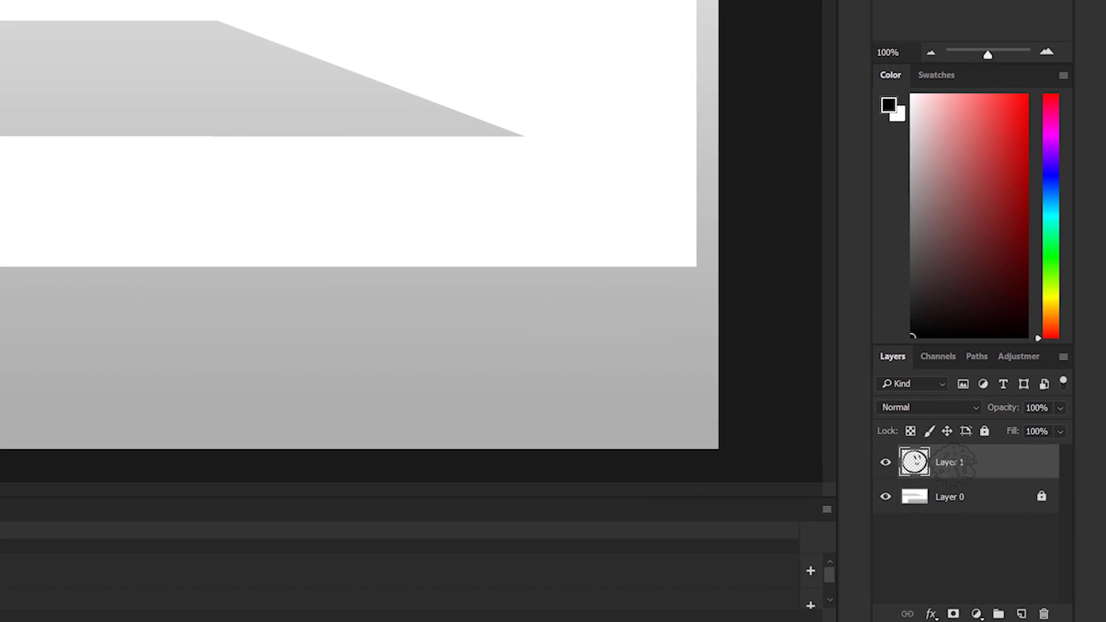
pyautogui.moveTo(950, 456); pyautogui.dragTo(1019, 612)
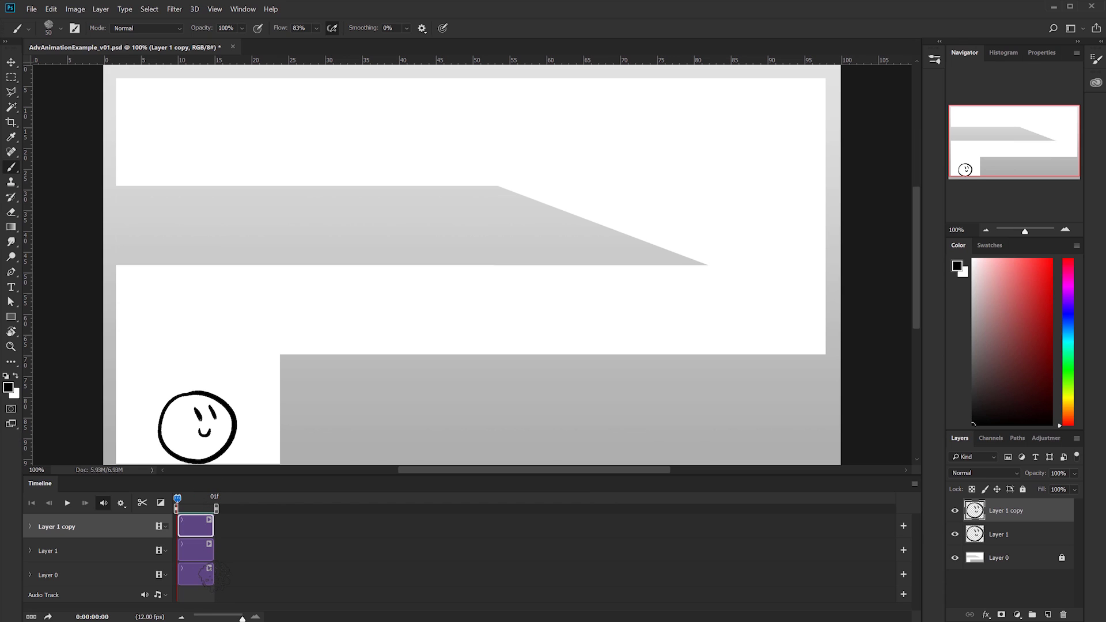
pyautogui.moveTo(214, 574); pyautogui.dragTo(876, 573)
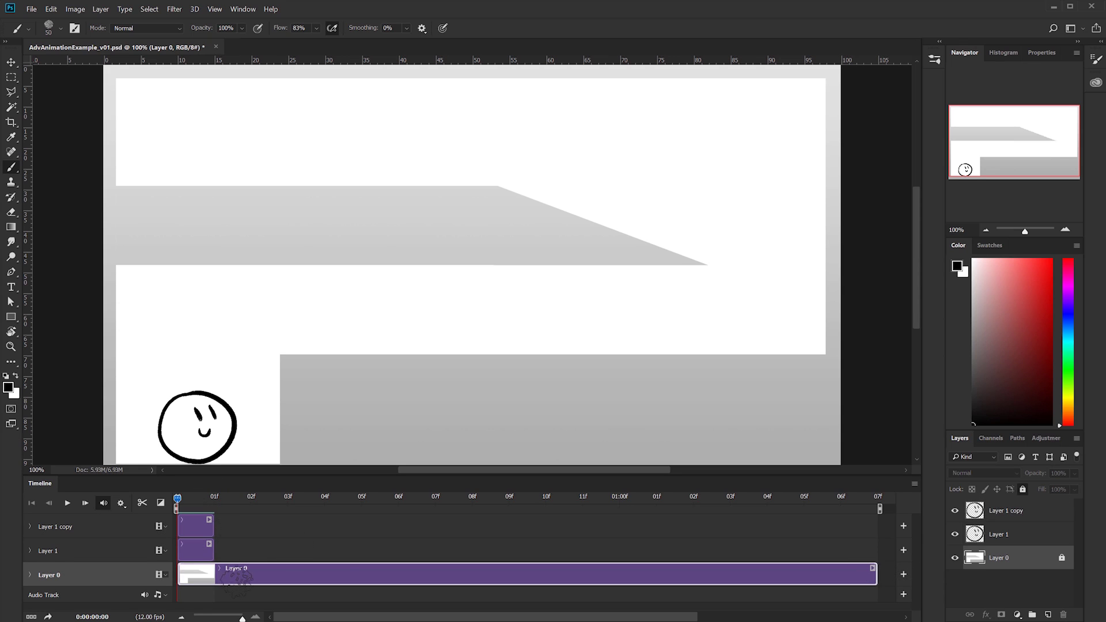
# Step: Shift the Layer 1 copy clip so it starts at 01f, and place the playhead on that frame
pyautogui.click(199, 526)
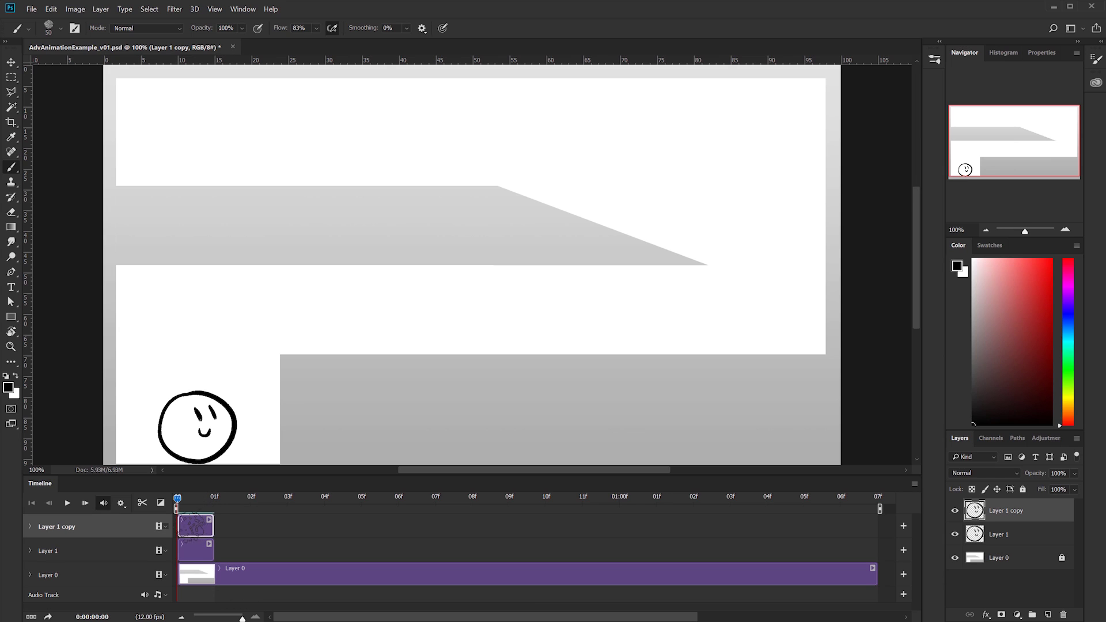
pyautogui.moveTo(193, 523); pyautogui.dragTo(238, 529)
pyautogui.moveTo(188, 495); pyautogui.dragTo(227, 503)
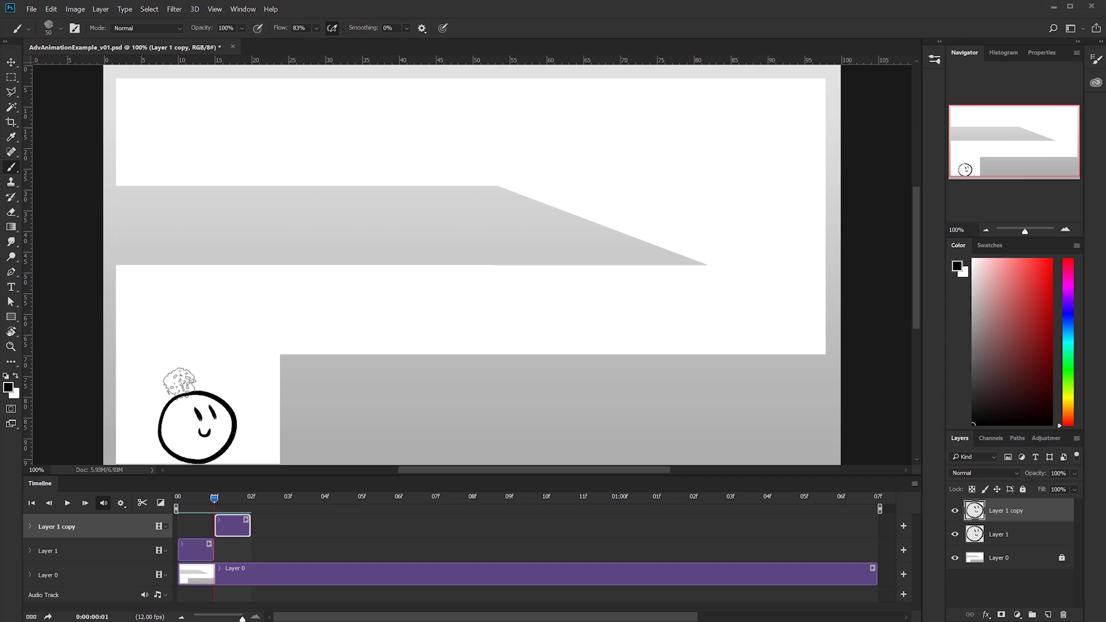
# Step: Lasso the ball on Layer 1 copy and use Free Transform to move it diagonally up toward the pit's right edge
pyautogui.click(11, 92)
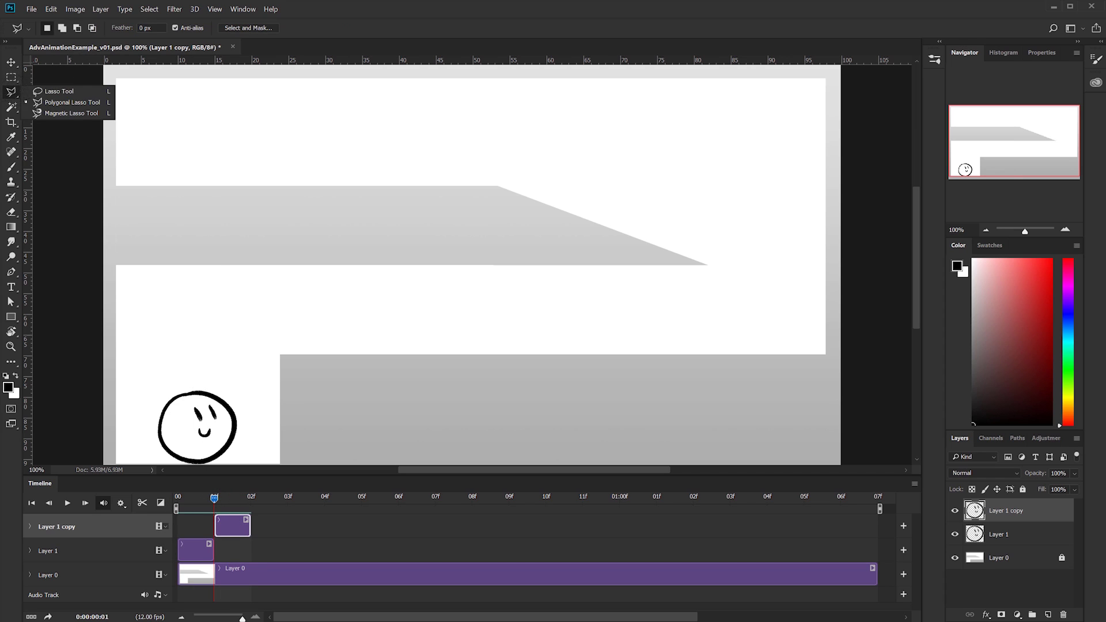
pyautogui.click(57, 92)
pyautogui.moveTo(265, 349); pyautogui.dragTo(284, 307)
pyautogui.moveTo(194, 329)
pyautogui.mouseDown()
pyautogui.moveTo(207, 327)
pyautogui.moveTo(193, 330)
pyautogui.mouseUp()
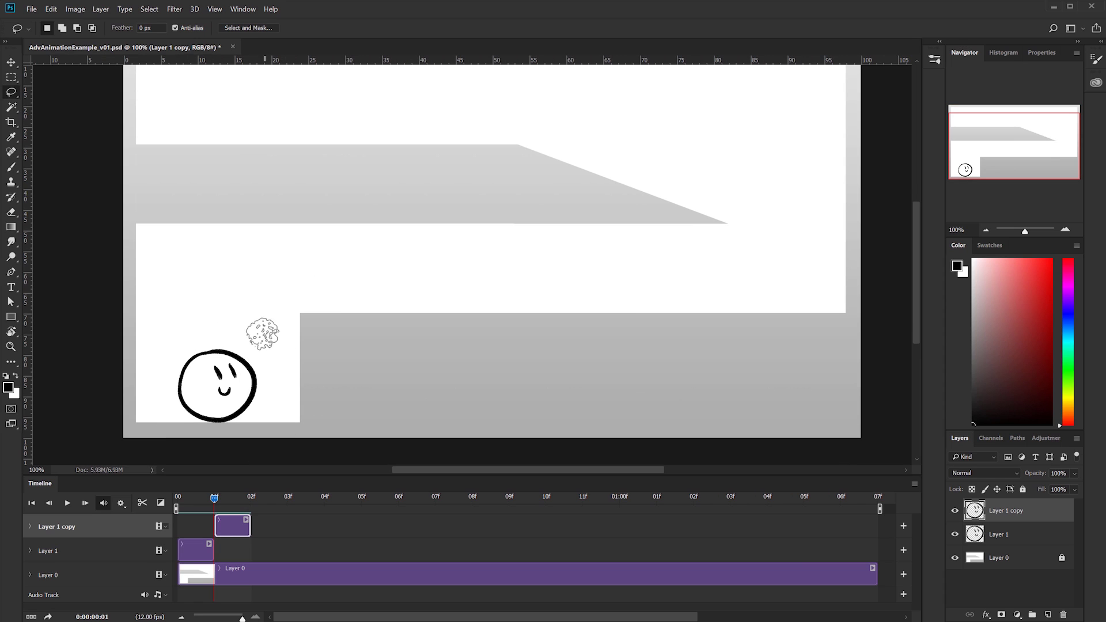
pyautogui.hotkey('ctrl', 't')
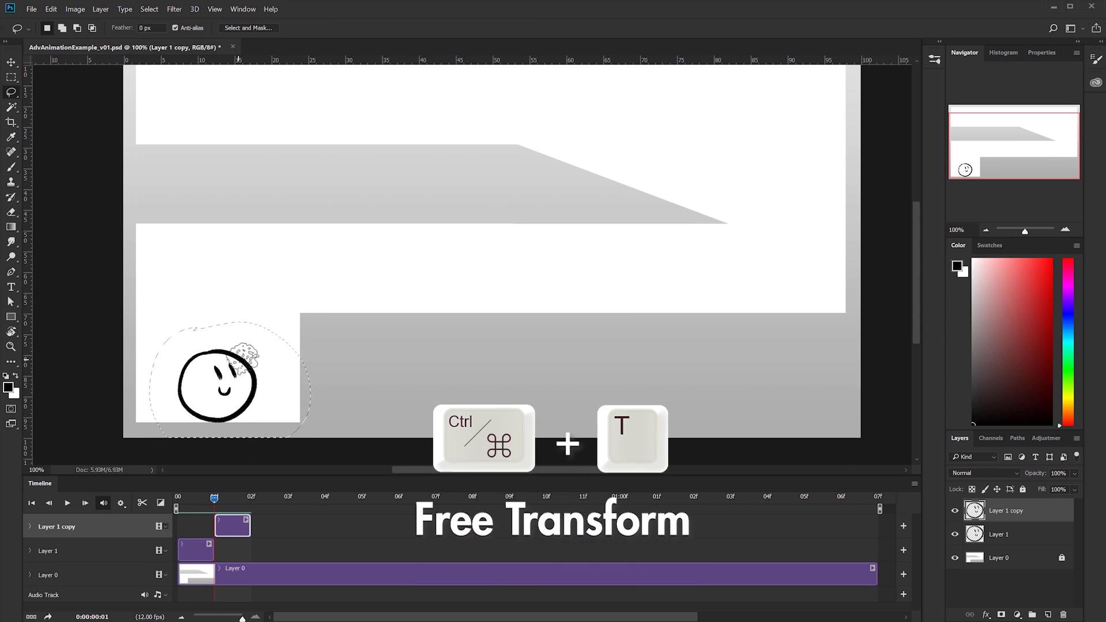
pyautogui.moveTo(243, 361); pyautogui.dragTo(271, 320)
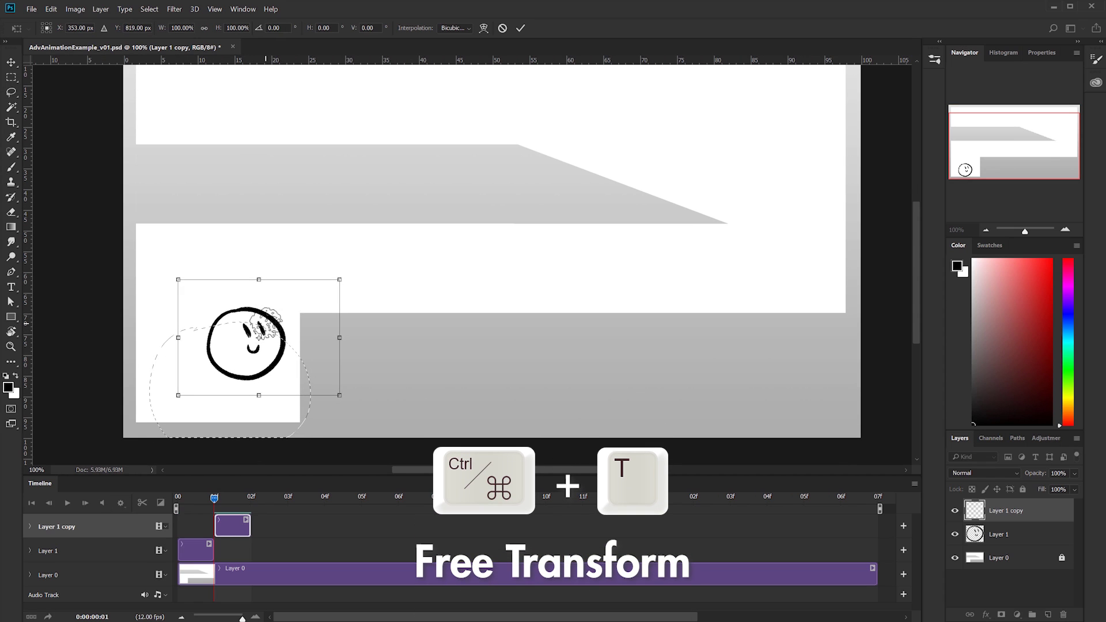
pyautogui.press('Return')
pyautogui.hotkey('ctrl', 'd')
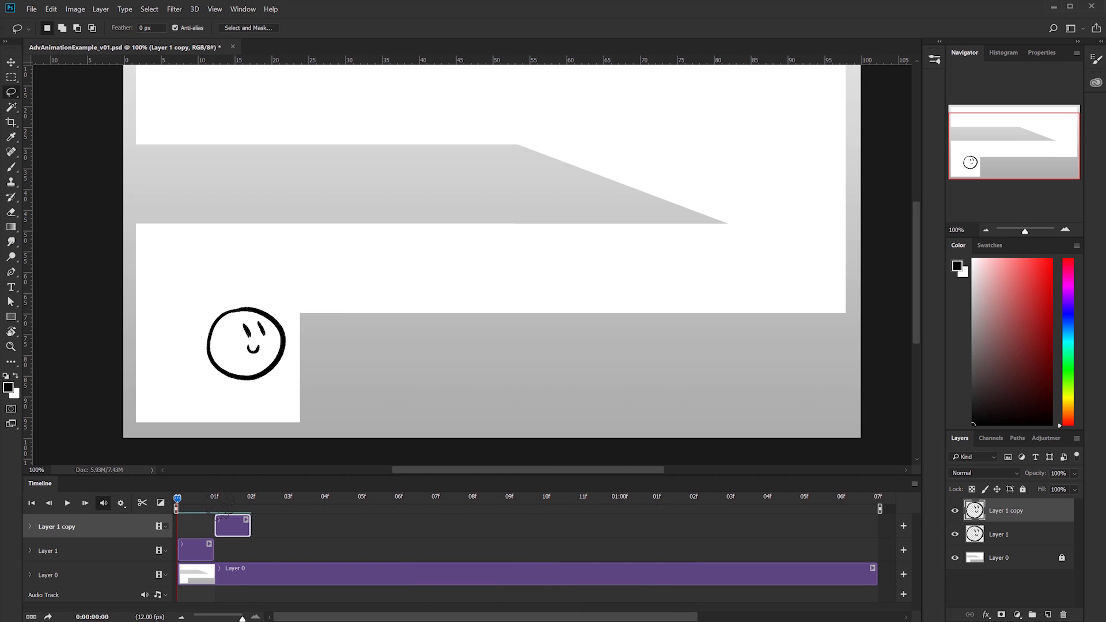
# Step: Return the playhead to the first frame and enable the timeline shortcut keys
pyautogui.moveTo(177, 498)
pyautogui.mouseDown()
pyautogui.moveTo(214, 498)
pyautogui.moveTo(177, 499)
pyautogui.mouseUp()
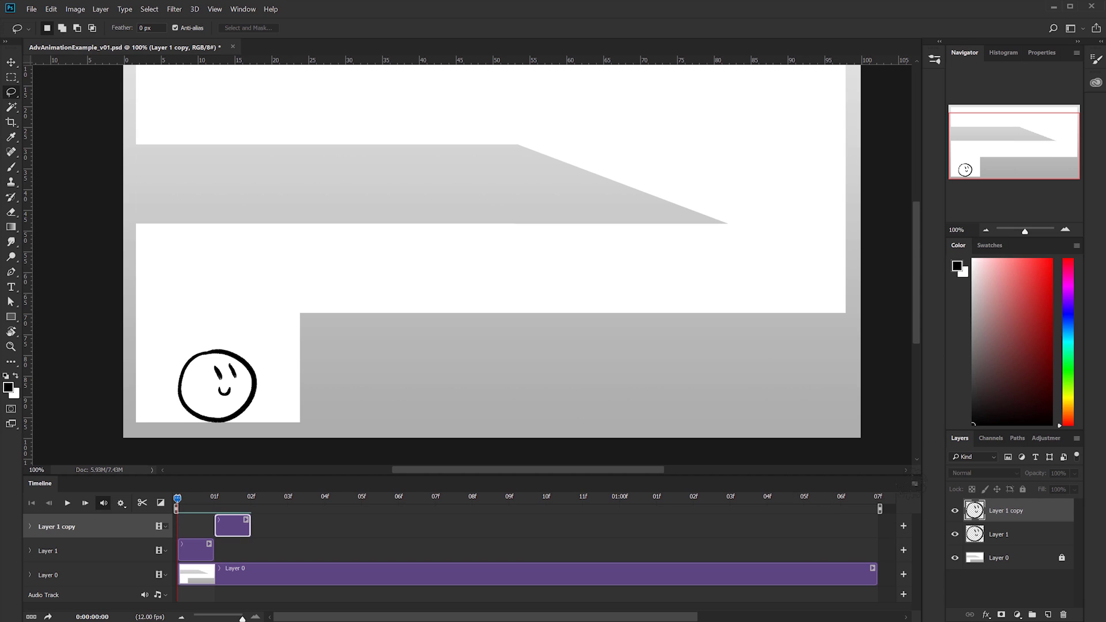
pyautogui.click(914, 484)
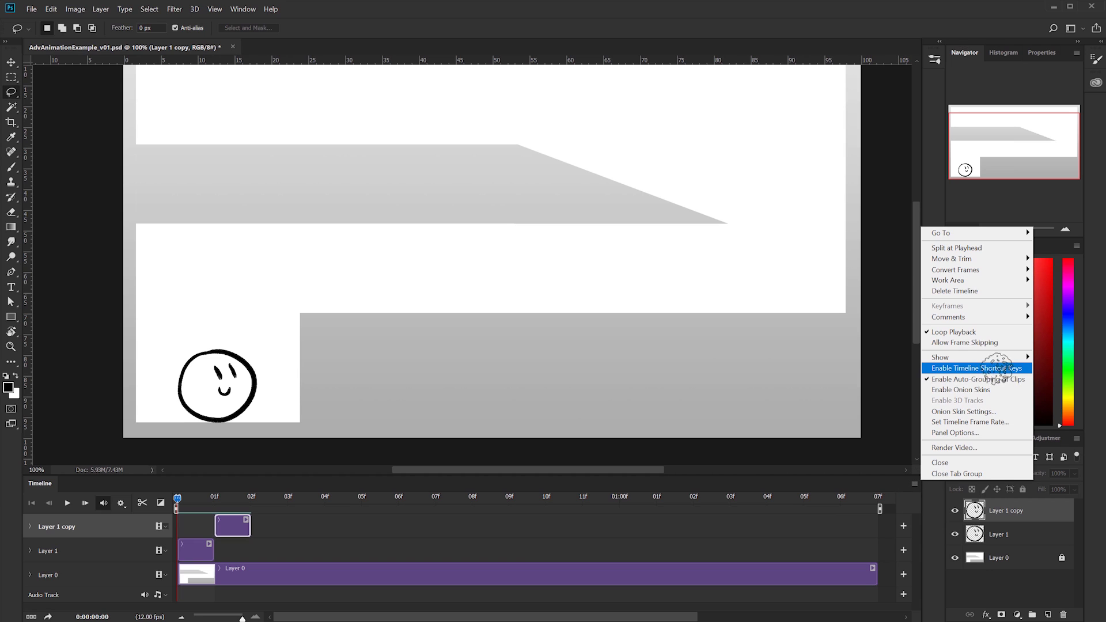
pyautogui.click(1007, 368)
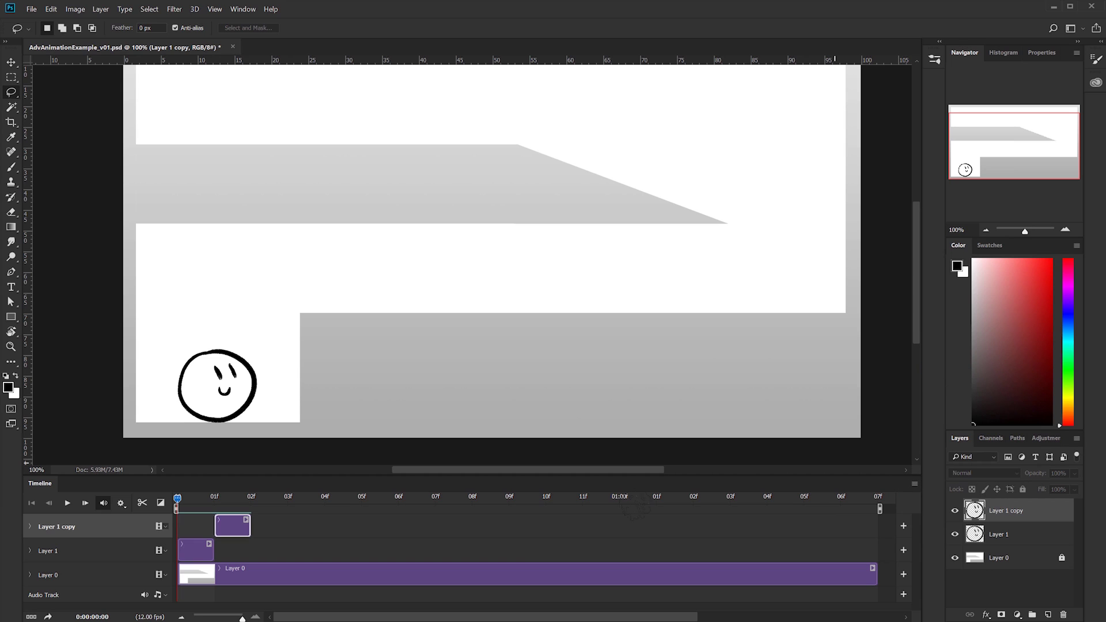
# Step: Flip back and forth between the first two frames to compare the ball's positions
pyautogui.press('Right')
pyautogui.press('Left')
pyautogui.press('Right')
pyautogui.press('Left')
pyautogui.press('Right')
pyautogui.press('Left')
pyautogui.press('Right')
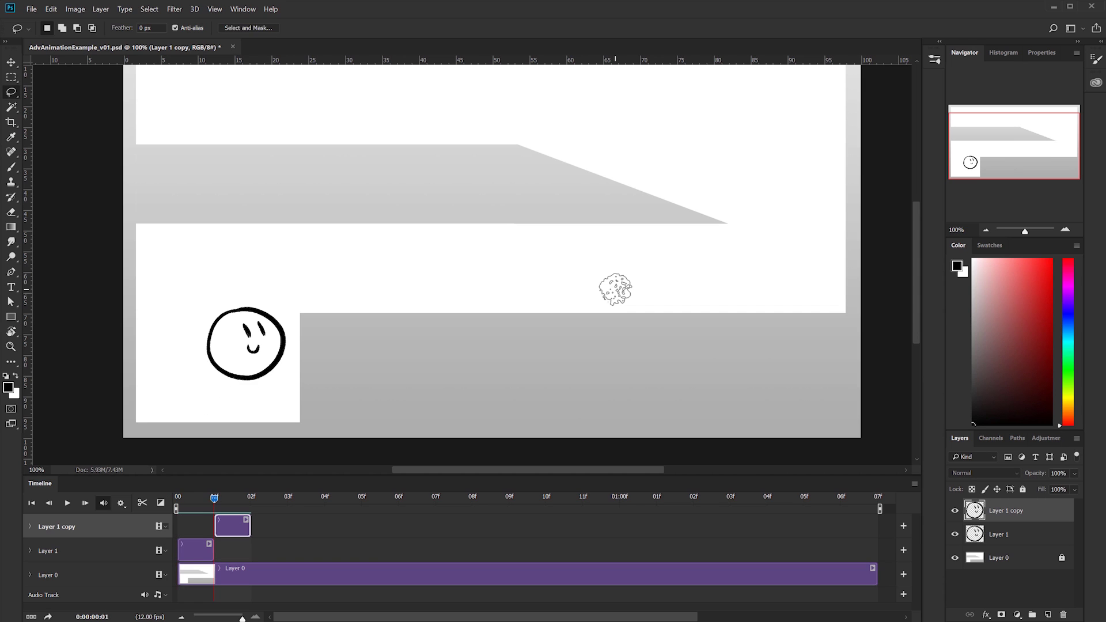
pyautogui.press('Left')
pyautogui.press('Right')
pyautogui.press('Left')
pyautogui.press('Right')
# Step: Combine the Layer 1 copy clip with Layer 1 on one track as a video group, and check the group's visibility
pyautogui.moveTo(234, 527); pyautogui.dragTo(231, 551)
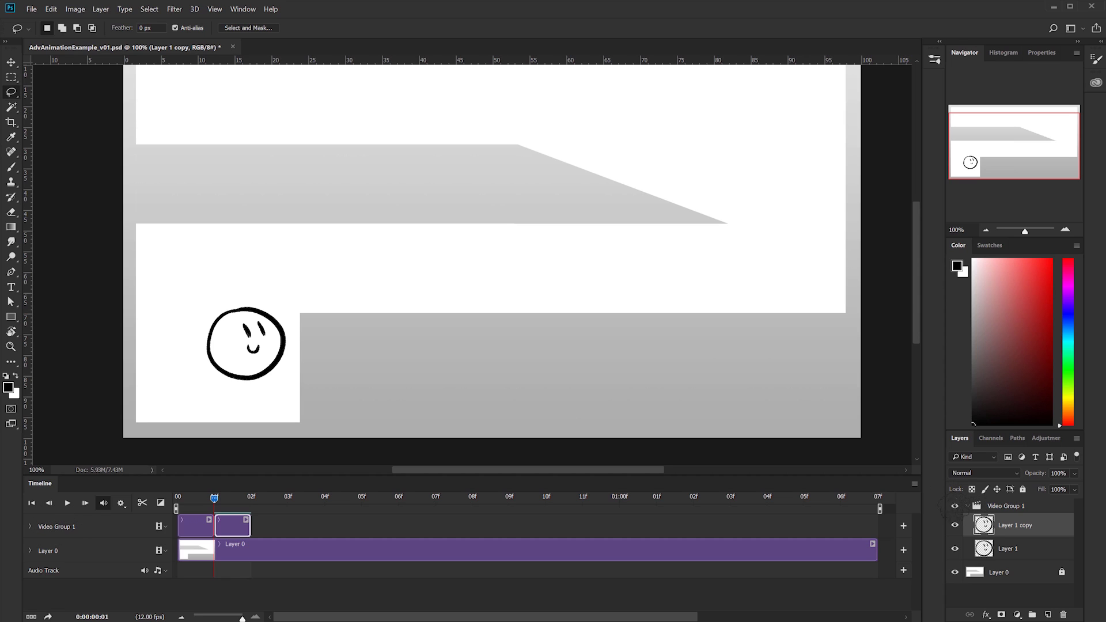
pyautogui.click(954, 506)
pyautogui.click(955, 505)
pyautogui.click(955, 506)
# Step: Lasso the ball in the second frame and delete it from Layer 1 copy, leaving the layer empty
pyautogui.click(1008, 548)
pyautogui.press('v')
pyautogui.click(11, 92)
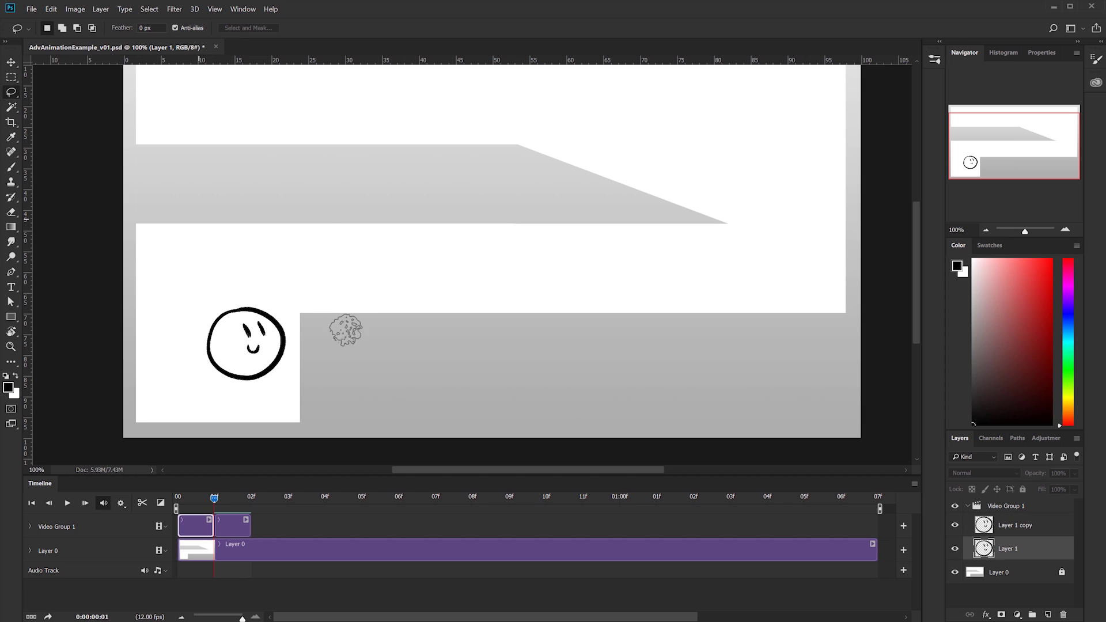
pyautogui.moveTo(350, 241)
pyautogui.mouseDown()
pyautogui.moveTo(310, 211)
pyautogui.moveTo(273, 447)
pyautogui.moveTo(294, 262)
pyautogui.mouseUp()
pyautogui.click(231, 526)
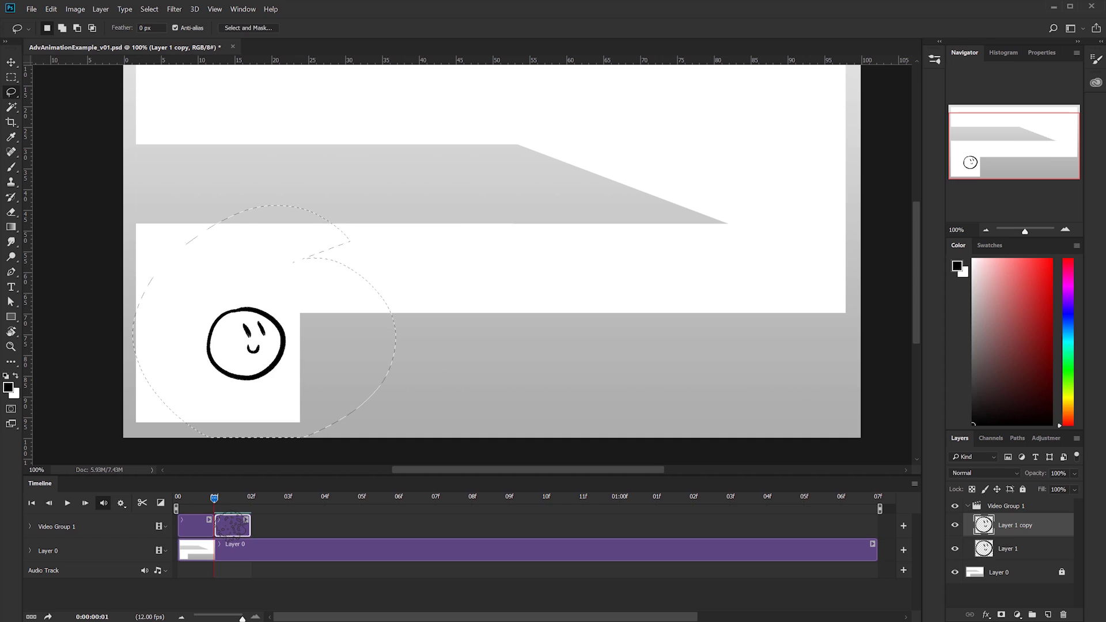
pyautogui.press('Delete')
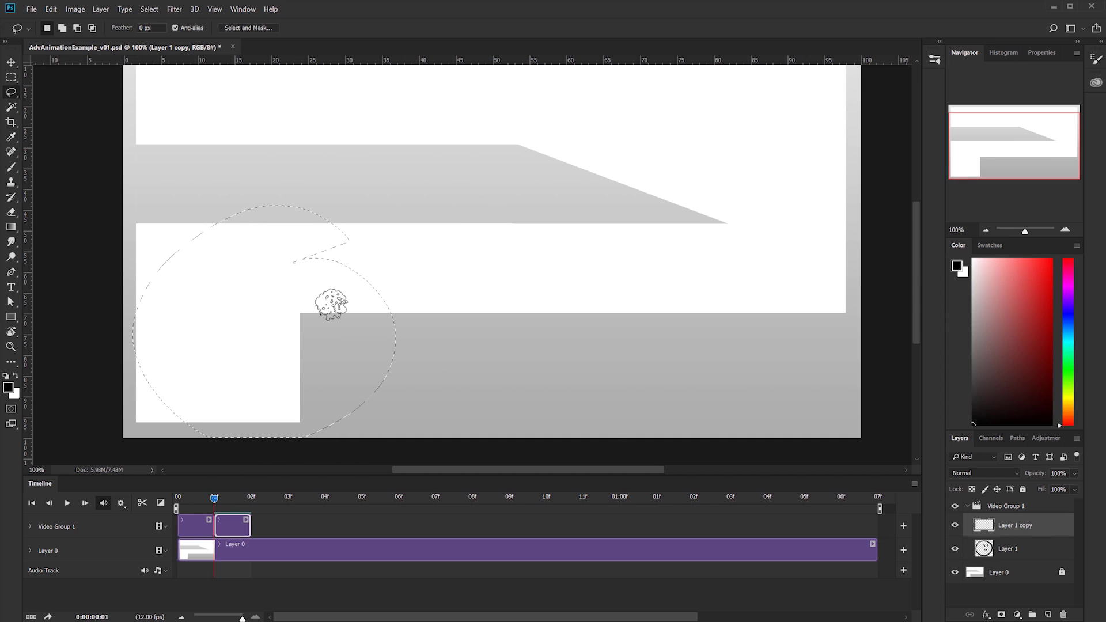
pyautogui.hotkey('ctrl', 'd')
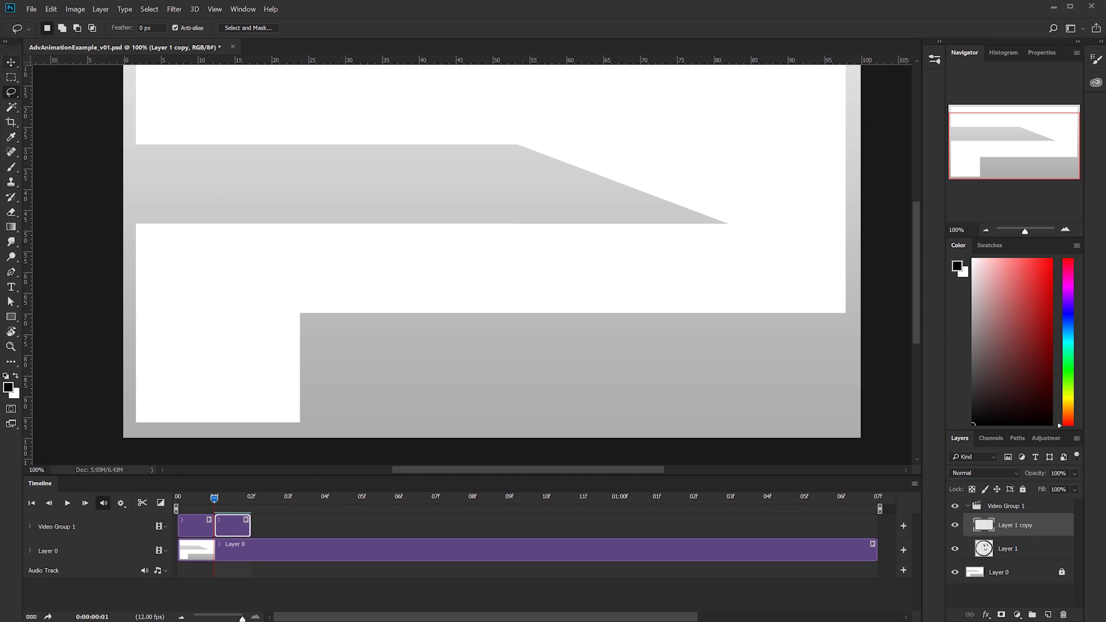
# Step: Switch to the Brush tool and enable onion skins for the timeline
pyautogui.click(11, 63)
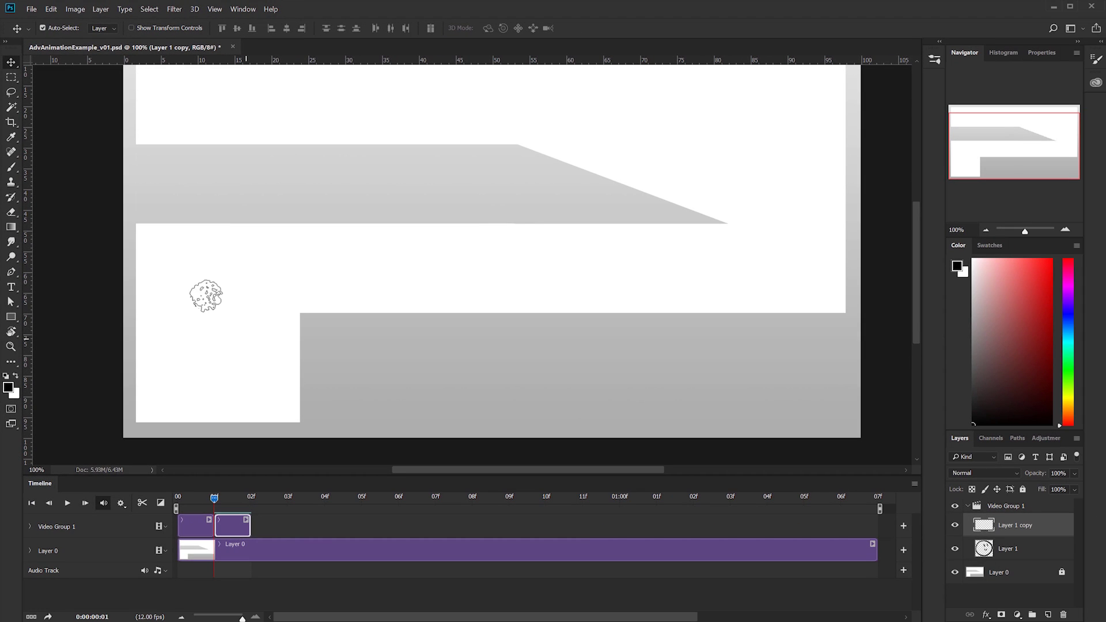
pyautogui.press('b')
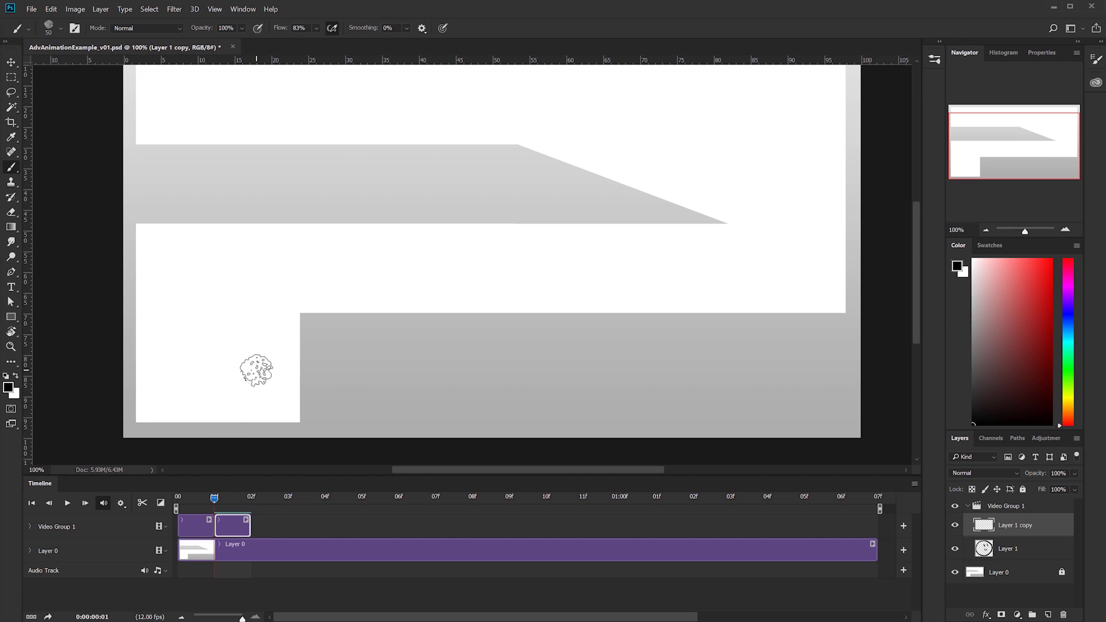
pyautogui.click(914, 484)
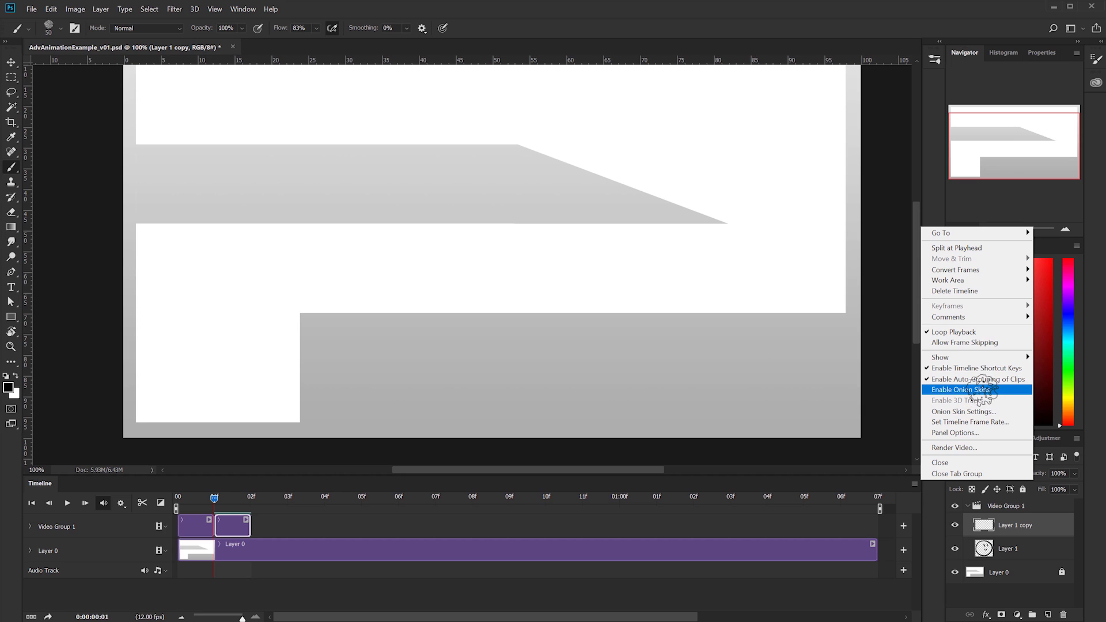
pyautogui.click(961, 390)
# Step: Paint a squashed, forward-leaning ball with two eyes and a smile on Layer 1 copy, over the onion-skinned first frame
pyautogui.hotkey('ctrl', '+')
pyautogui.hotkey('ctrl', '+')
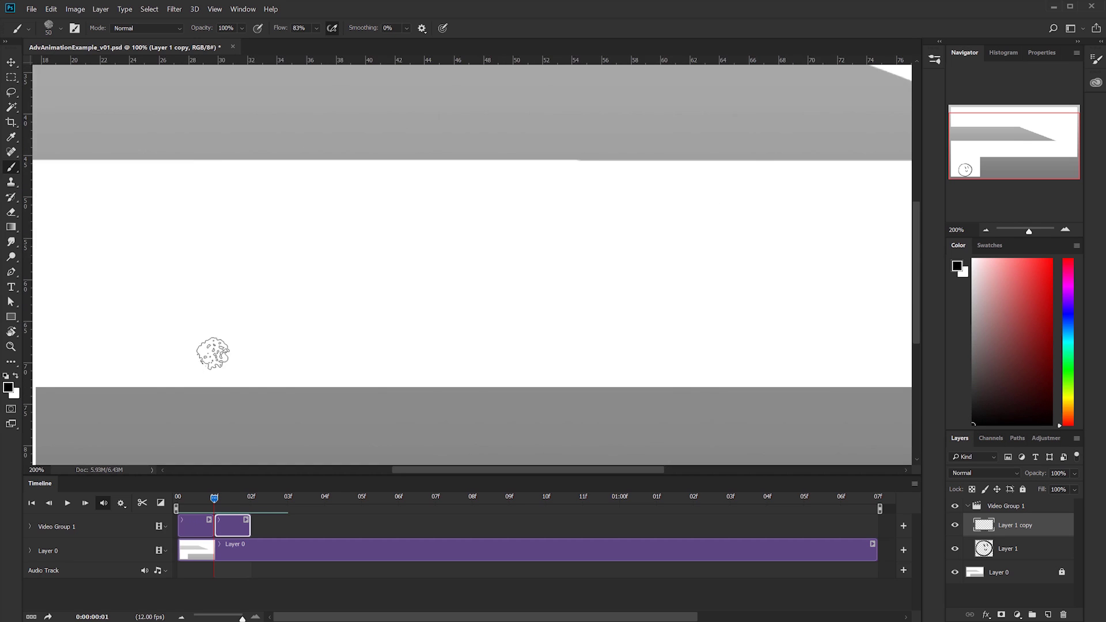
pyautogui.moveTo(106, 405); pyautogui.dragTo(686, 190)
pyautogui.moveTo(553, 332); pyautogui.dragTo(741, 174)
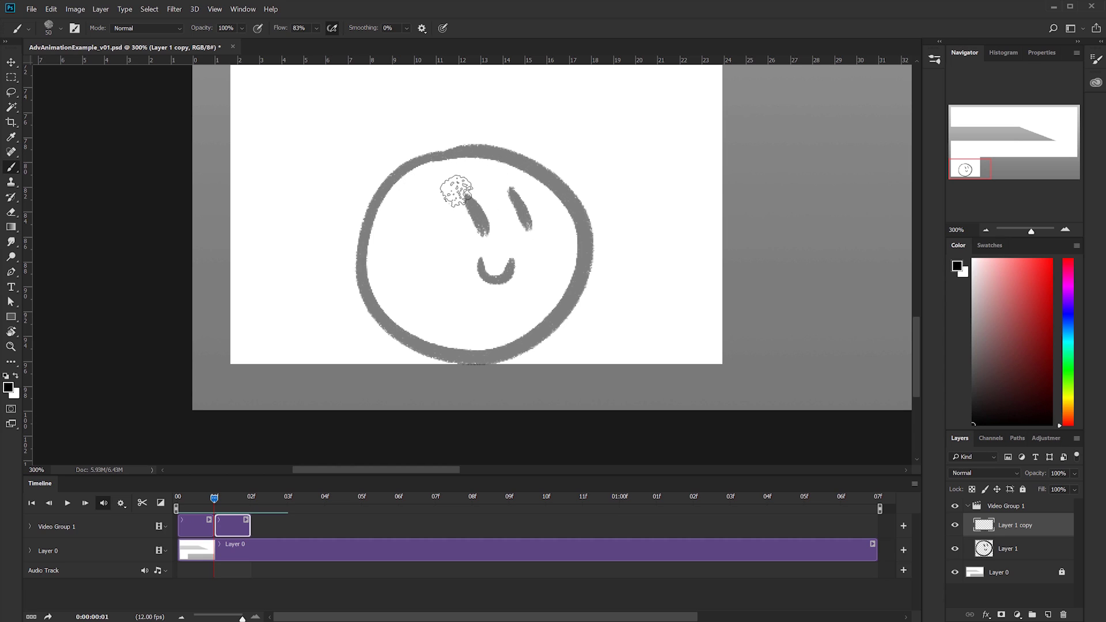
pyautogui.moveTo(456, 190)
pyautogui.mouseDown()
pyautogui.moveTo(329, 268)
pyautogui.moveTo(433, 356)
pyautogui.moveTo(613, 273)
pyautogui.moveTo(477, 176)
pyautogui.mouseUp()
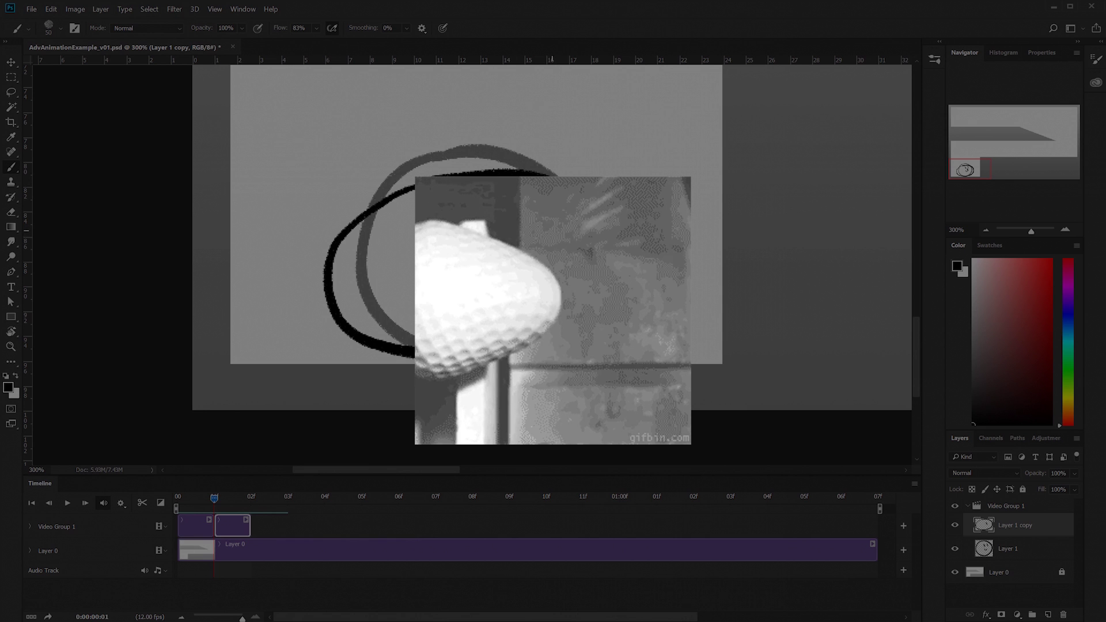
pyautogui.moveTo(552, 229); pyautogui.dragTo(564, 266)
pyautogui.moveTo(507, 233); pyautogui.dragTo(527, 305)
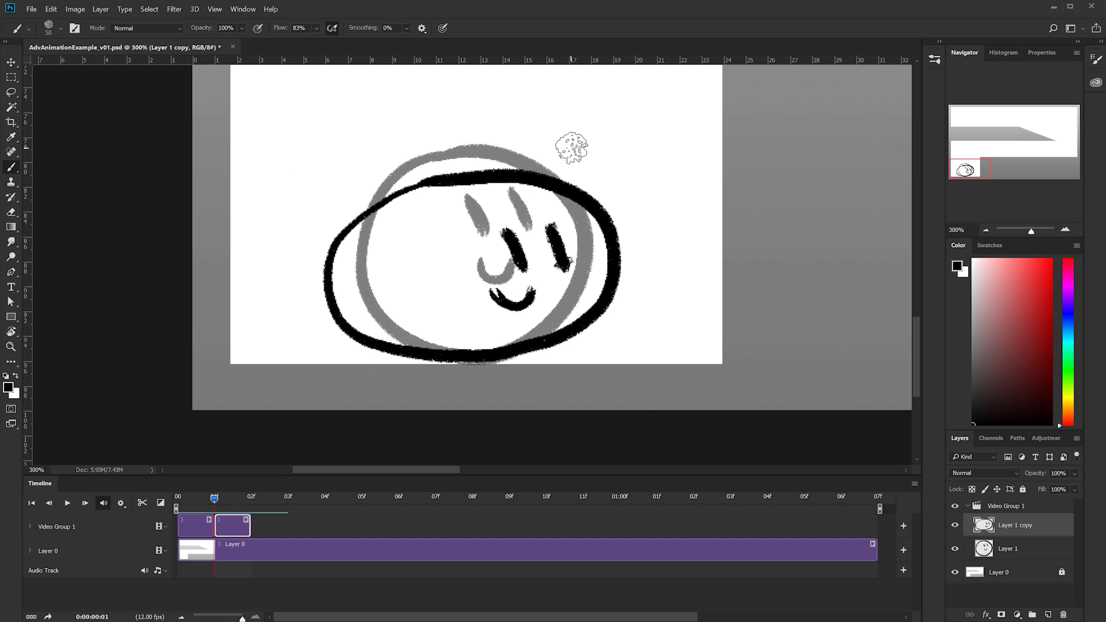
# Step: Clear the drawing on Layer 1 copy and repaint it as a flatter, wide oval with two eyes and a broad smile
pyautogui.press('l')
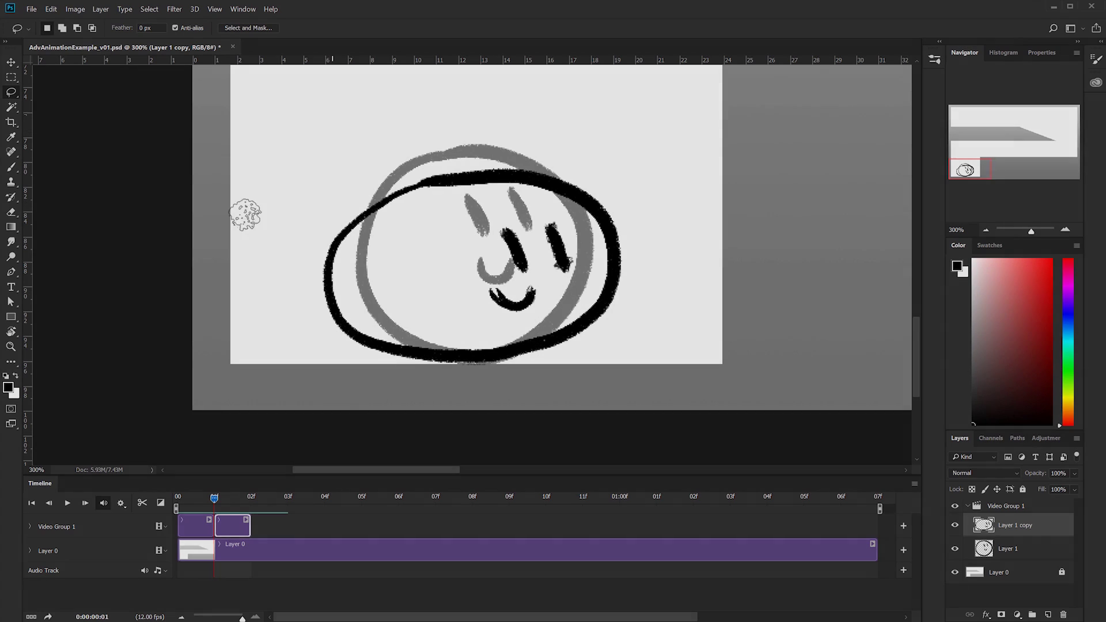
pyautogui.moveTo(339, 151); pyautogui.dragTo(327, 125)
pyautogui.press('Delete')
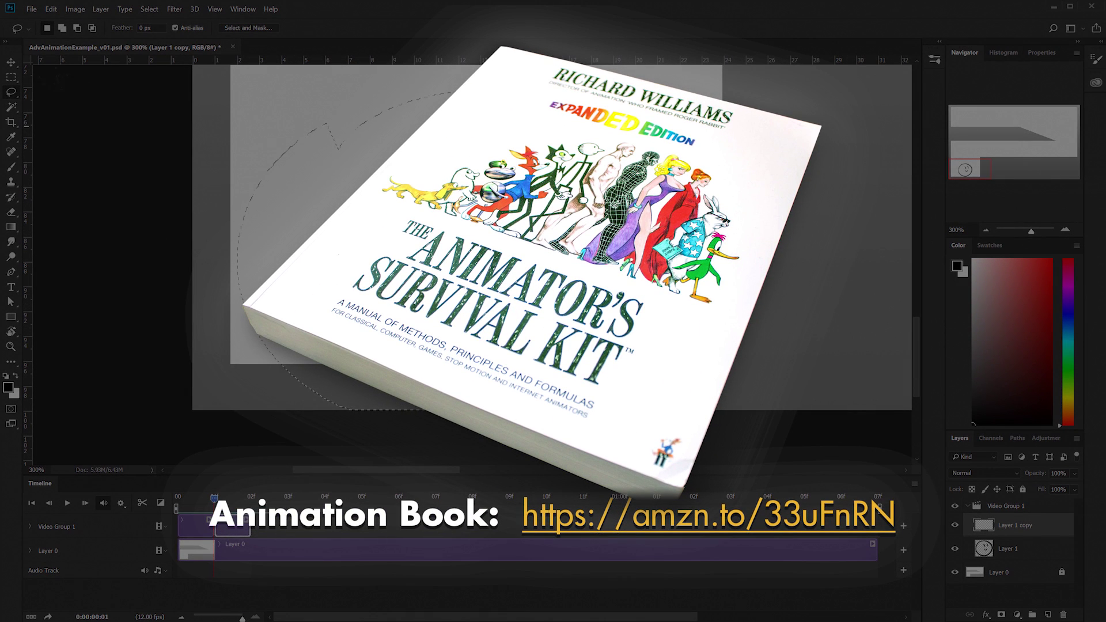
pyautogui.press('b')
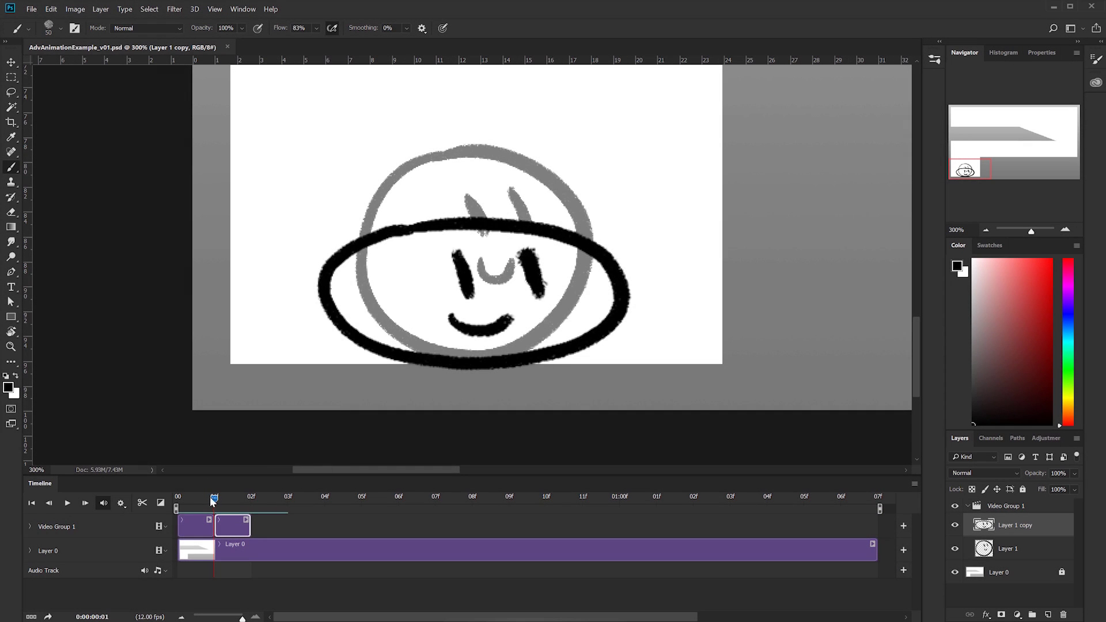
# Step: Duplicate the first frame's Layer 1 to add an in-between frame before the squashed ball
pyautogui.moveTo(213, 499)
pyautogui.mouseDown()
pyautogui.moveTo(184, 502)
pyautogui.moveTo(219, 506)
pyautogui.mouseUp()
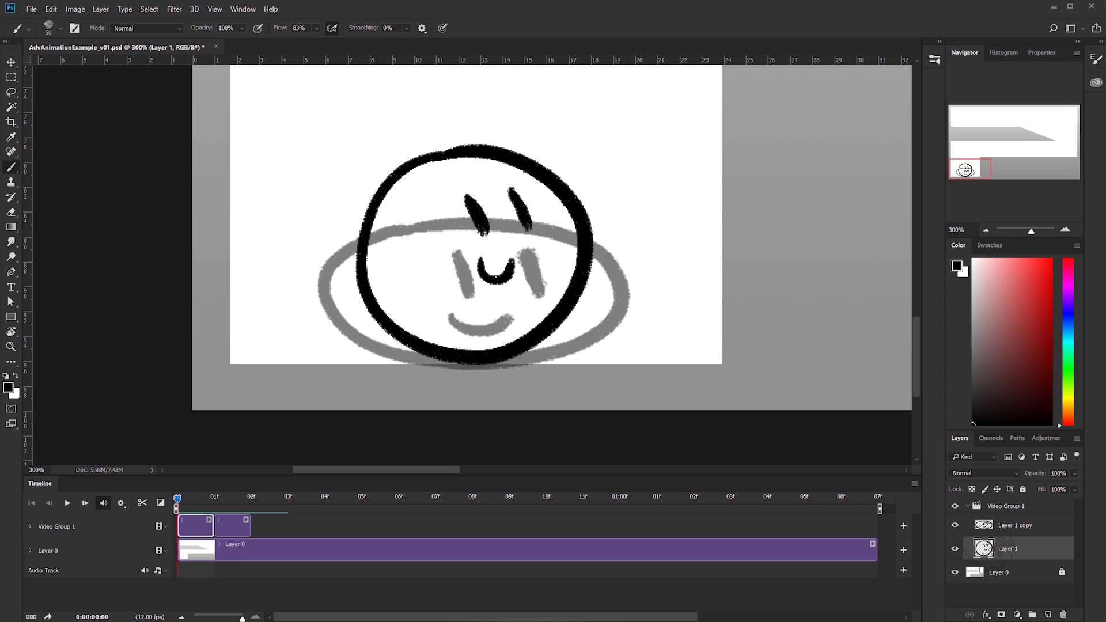
pyautogui.moveTo(1032, 550); pyautogui.dragTo(1048, 615)
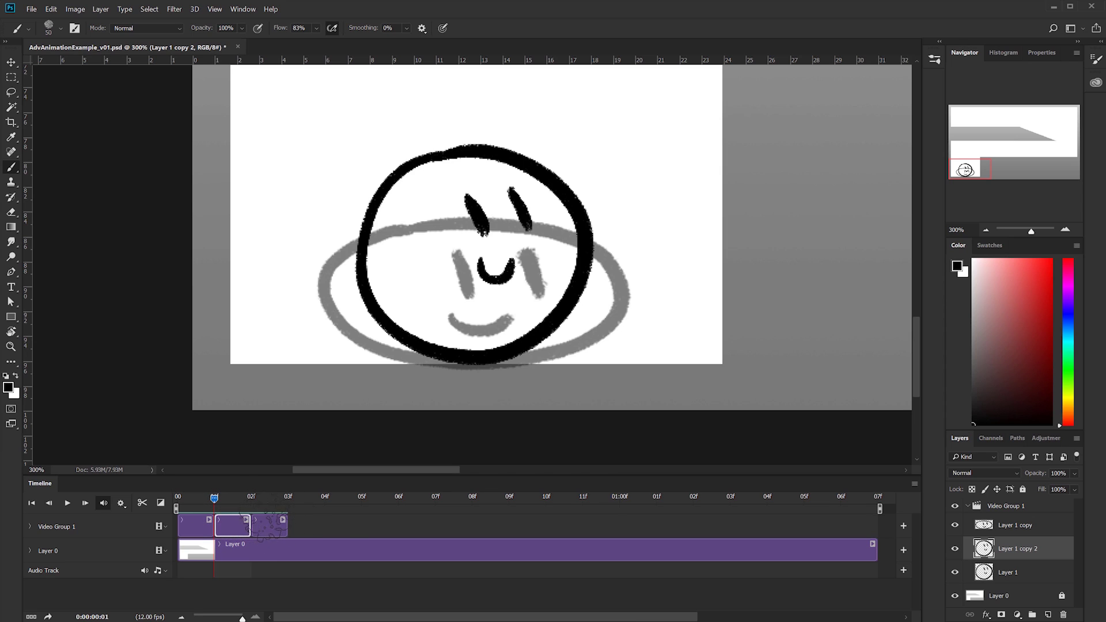
# Step: Clear the drawing on Layer 1 copy 2 and repaint it as a slightly flattened ball with two eyes and a smile between the onion skins
pyautogui.press('l')
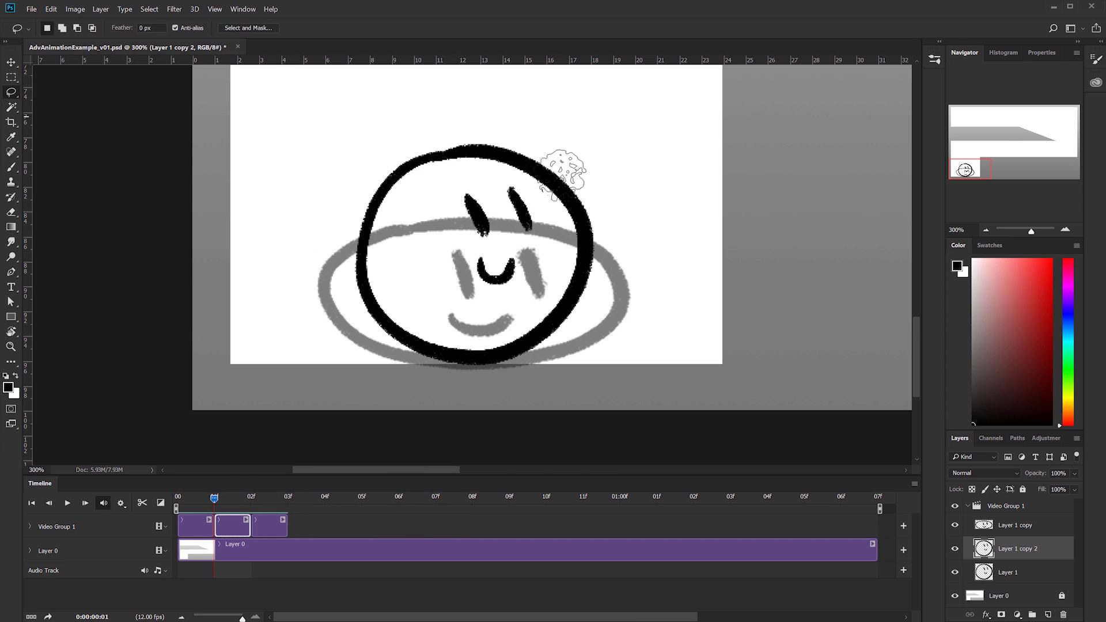
pyautogui.moveTo(566, 134)
pyautogui.mouseDown()
pyautogui.moveTo(307, 331)
pyautogui.moveTo(534, 127)
pyautogui.moveTo(599, 138)
pyautogui.mouseUp()
pyautogui.press('Delete')
pyautogui.press('b')
pyautogui.hotkey('ctrl', 'd')
pyautogui.moveTo(423, 192)
pyautogui.mouseDown()
pyautogui.moveTo(448, 189)
pyautogui.moveTo(379, 320)
pyautogui.moveTo(506, 186)
pyautogui.mouseUp()
pyautogui.moveTo(459, 225); pyautogui.dragTo(474, 258)
pyautogui.moveTo(522, 223); pyautogui.dragTo(534, 259)
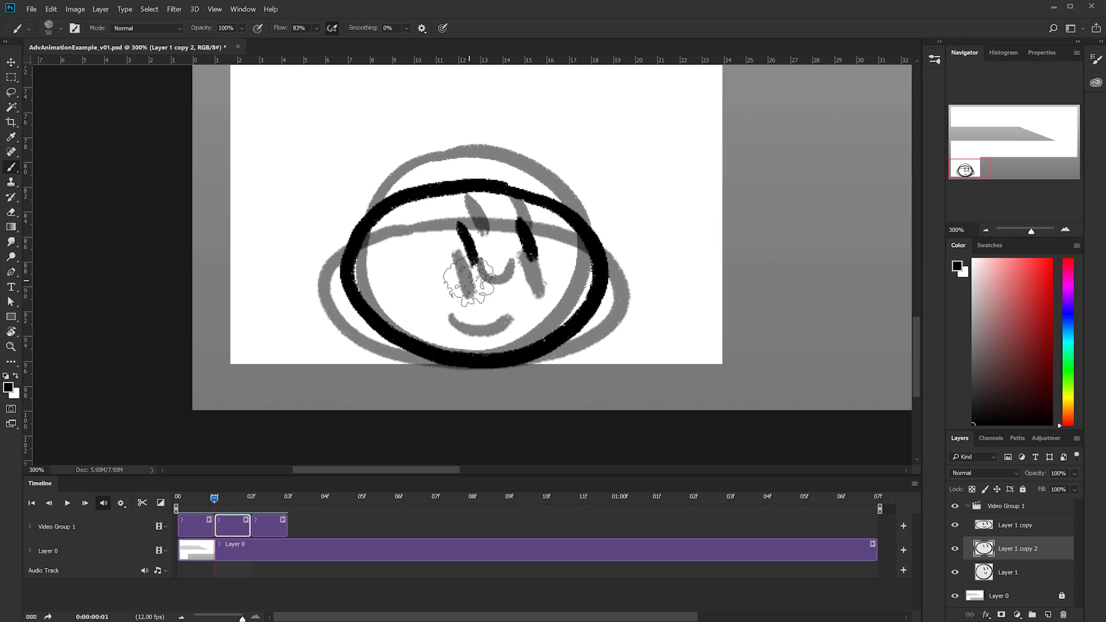
pyautogui.moveTo(461, 276); pyautogui.dragTo(506, 291)
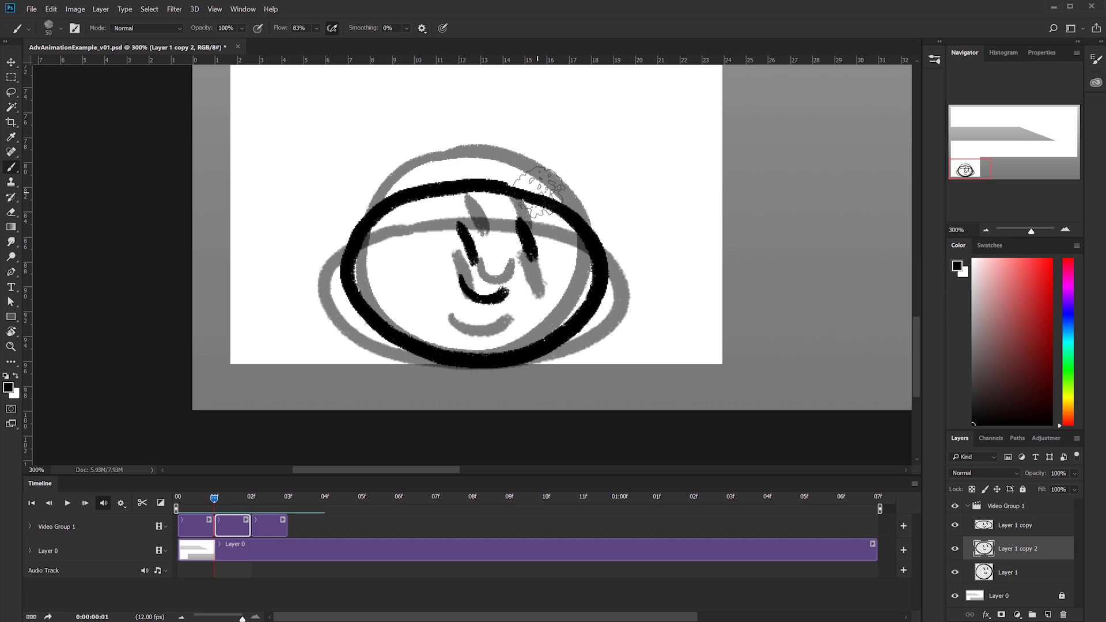
# Step: Duplicate Layer 1 copy 2 to add another in-between frame and clear the ball drawing on the duplicate
pyautogui.moveTo(1012, 549); pyautogui.dragTo(1048, 615)
pyautogui.press('Right')
pyautogui.press('l')
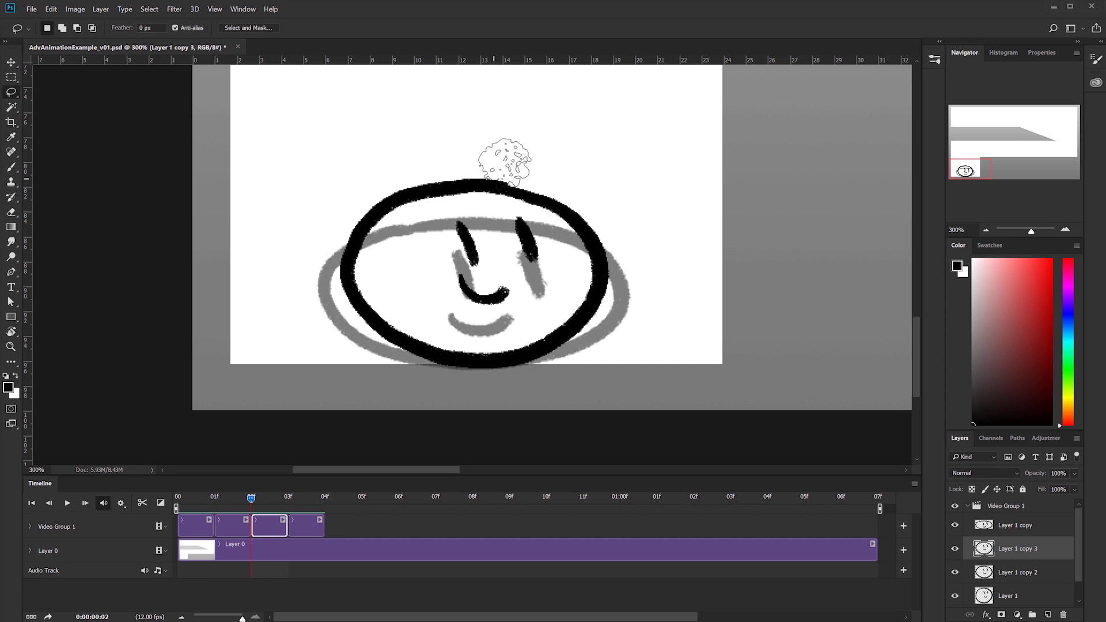
pyautogui.moveTo(415, 148)
pyautogui.mouseDown()
pyautogui.moveTo(331, 413)
pyautogui.moveTo(394, 147)
pyautogui.mouseUp()
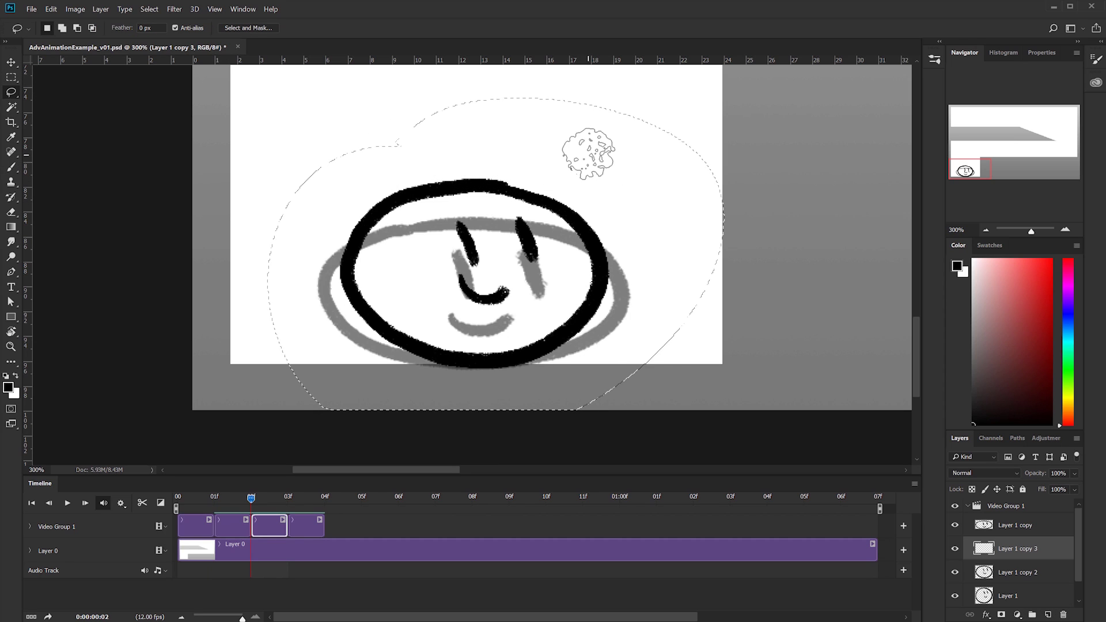
pyautogui.press('Delete')
pyautogui.hotkey('ctrl', 'd')
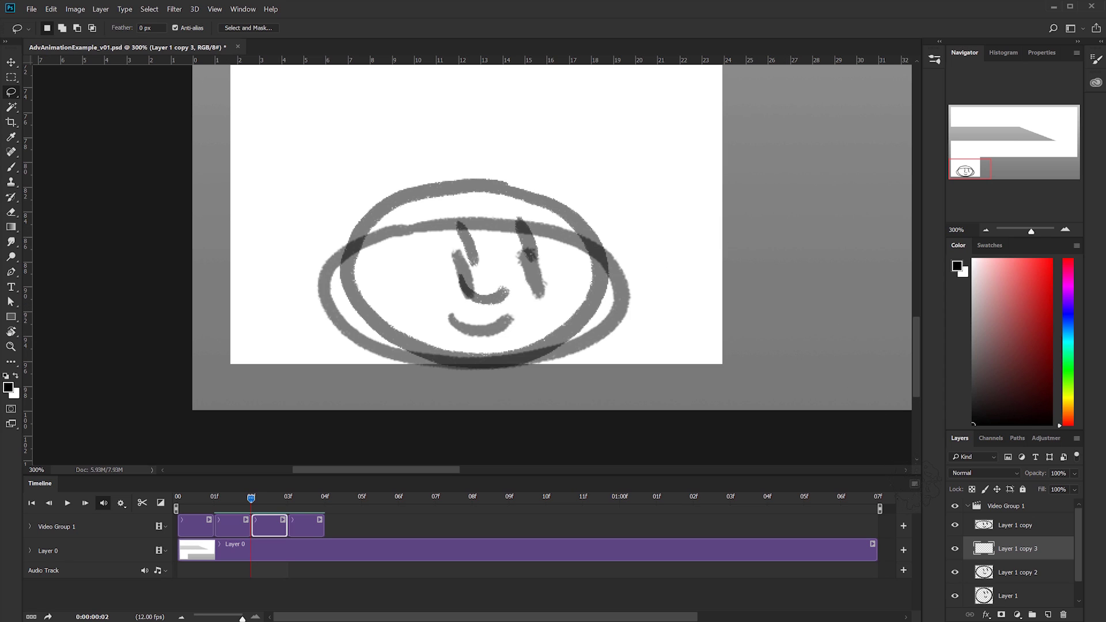
# Step: Set the onion skins to show 3 frames before and 3 frames after, and return to the Brush tool
pyautogui.click(914, 484)
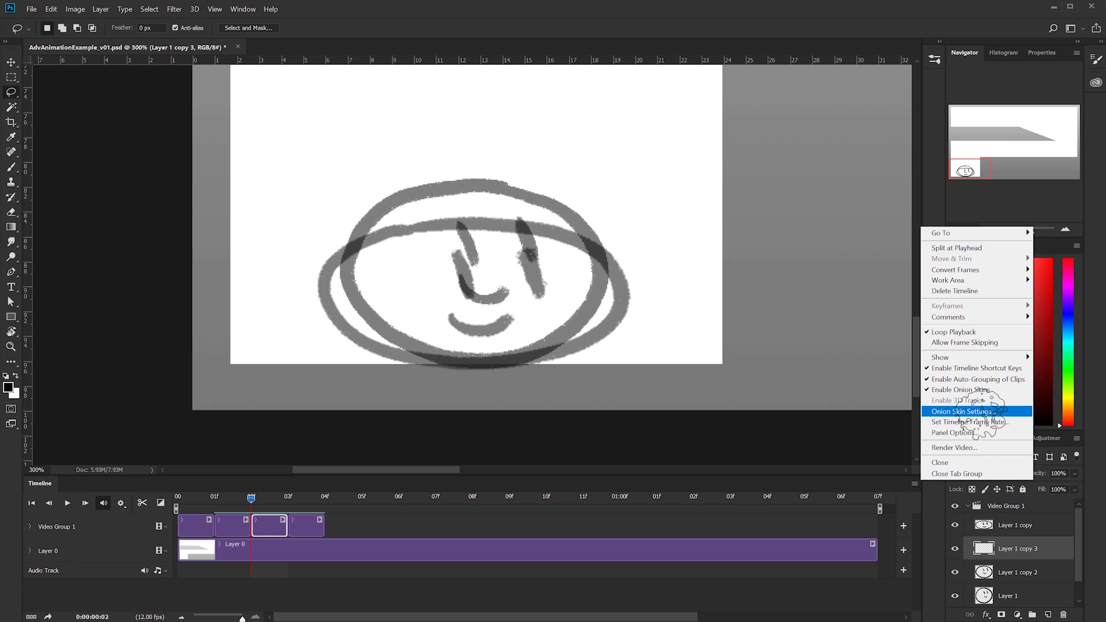
pyautogui.click(956, 412)
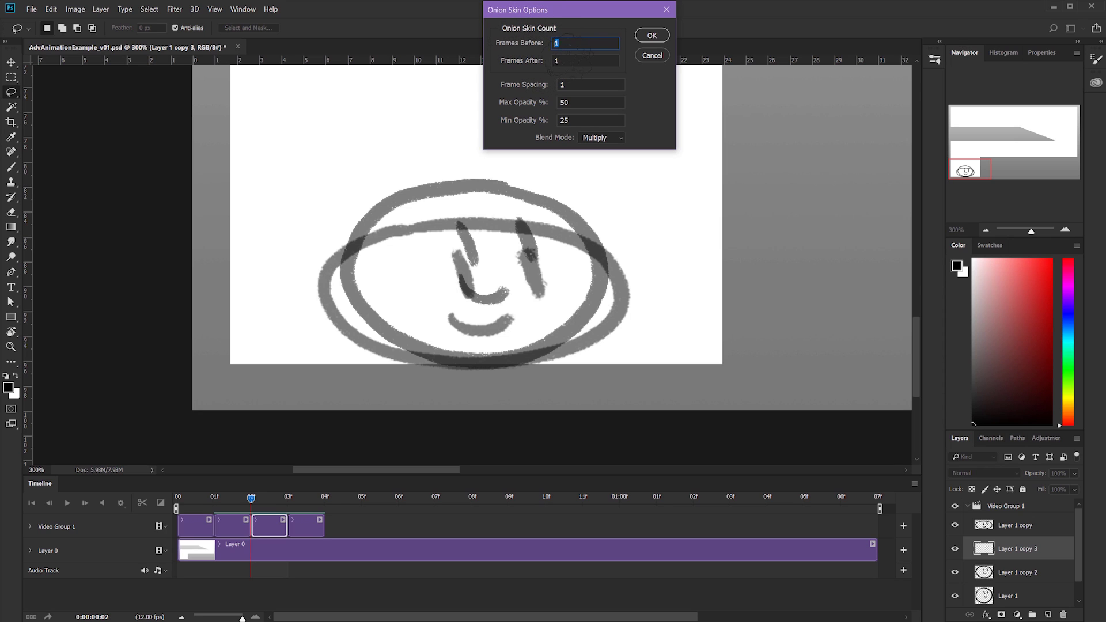
pyautogui.write('3')
pyautogui.press('Tab')
pyautogui.write('3')
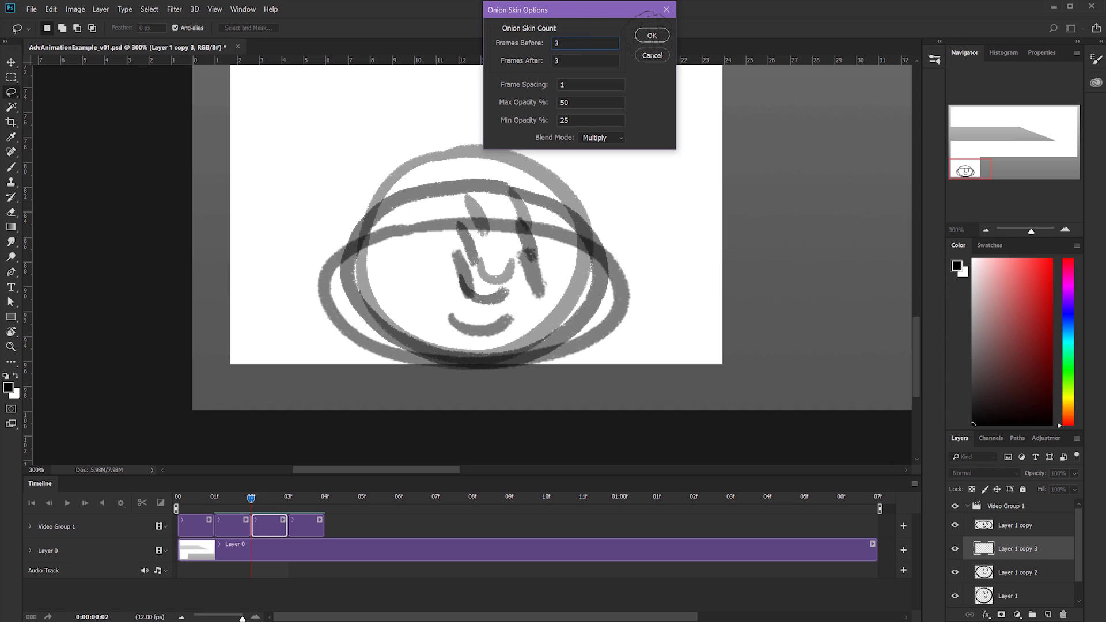
pyautogui.click(650, 37)
pyautogui.press('b')
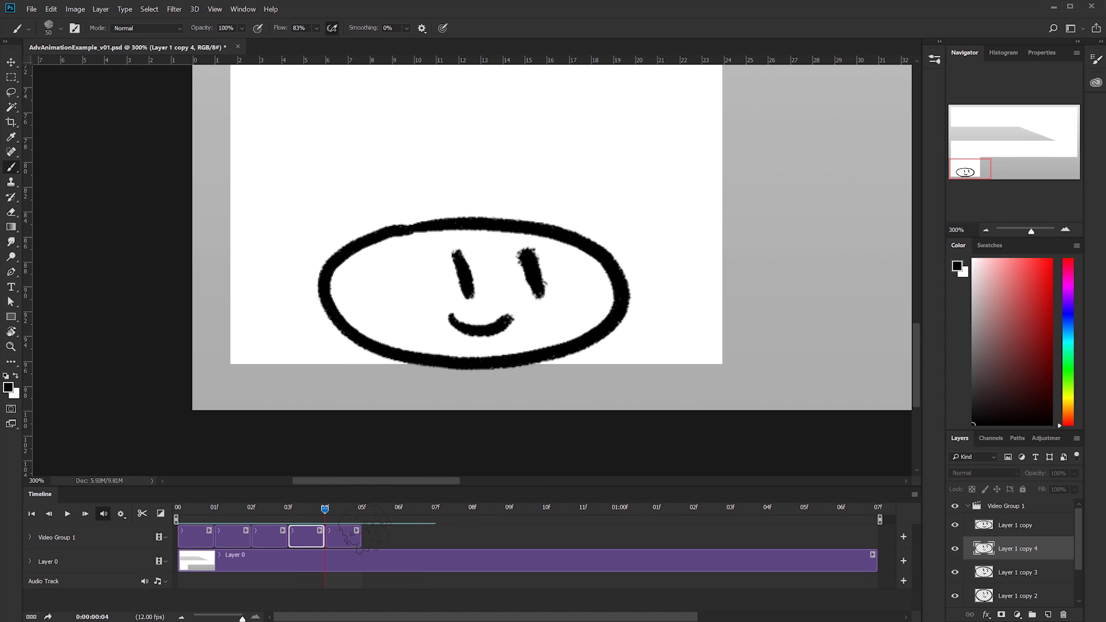
# Step: Extend the last clip, Layer 1 copy, to hold the squashed pose, preview the animation, and undo the excess extension past frame 06
pyautogui.click(345, 536)
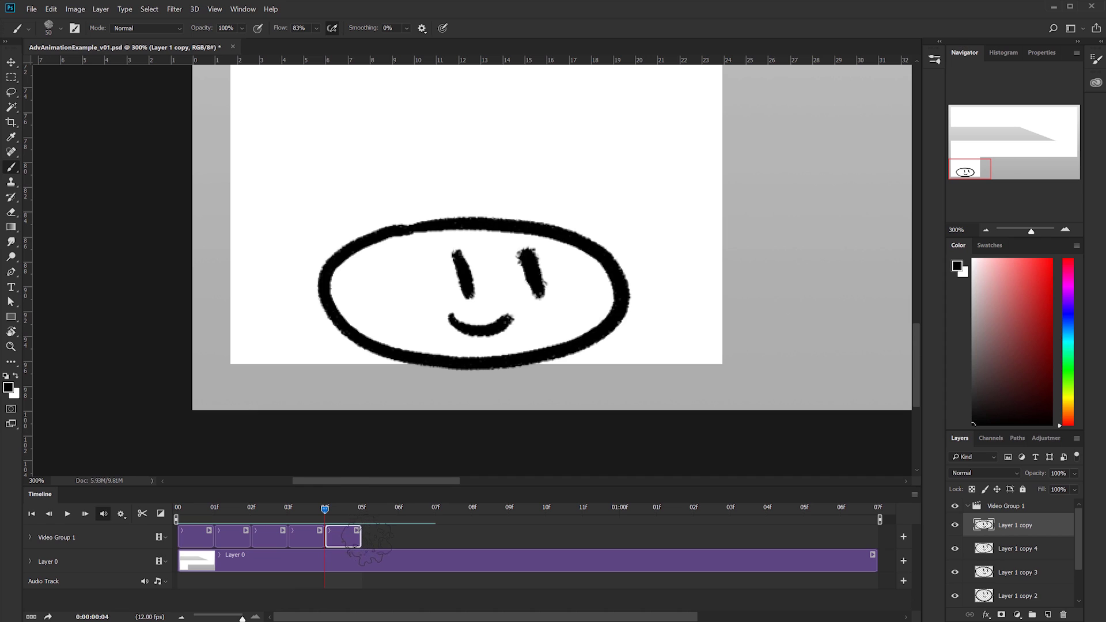
pyautogui.moveTo(369, 543); pyautogui.dragTo(451, 539)
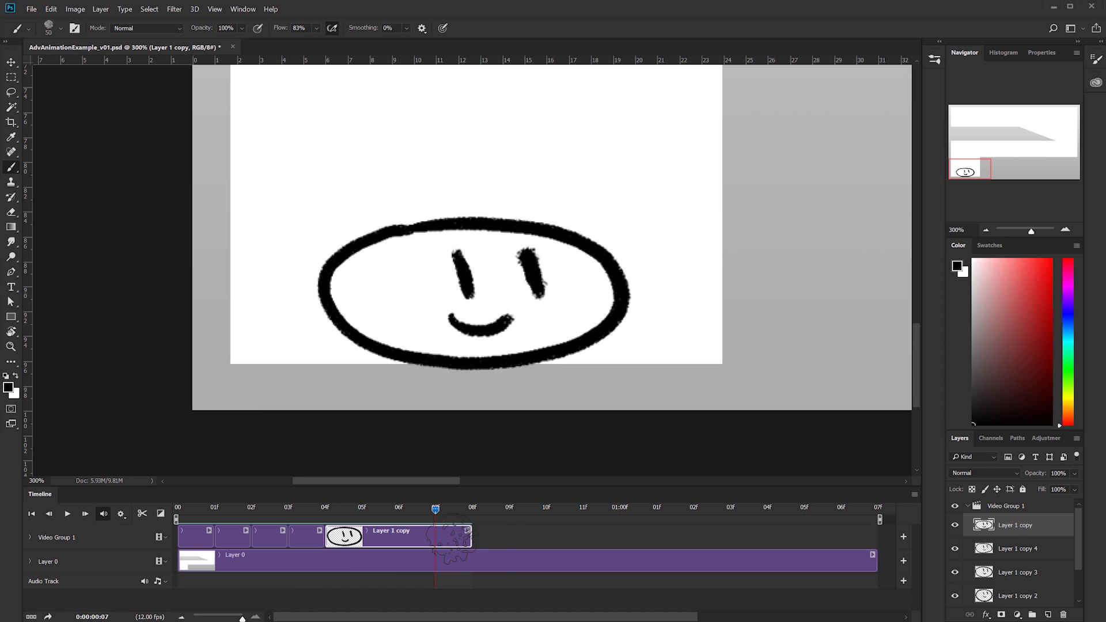
pyautogui.press('space')
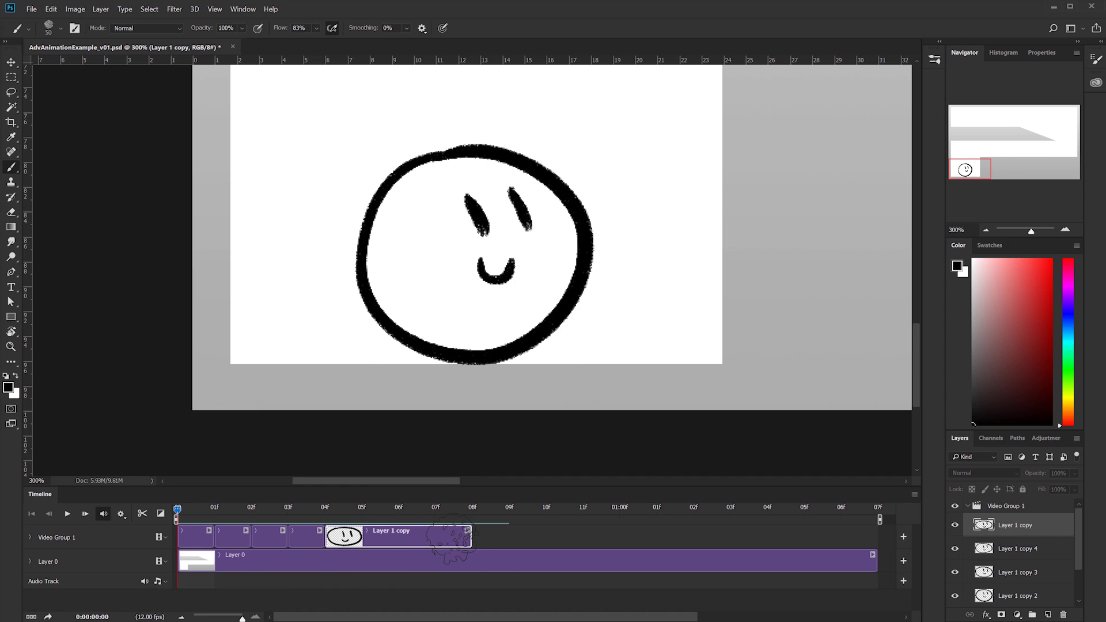
pyautogui.hotkey('ctrl', 'z')
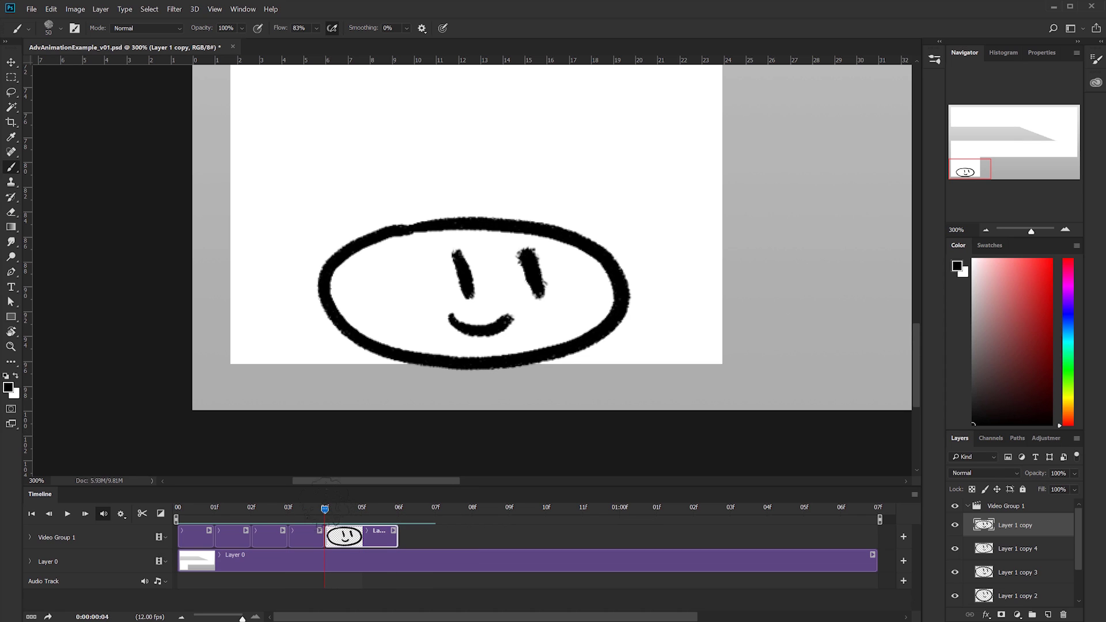
# Step: Try to move the Layer 1 copy 2 clip to the end of Video Group 1
pyautogui.moveTo(311, 514); pyautogui.dragTo(247, 511)
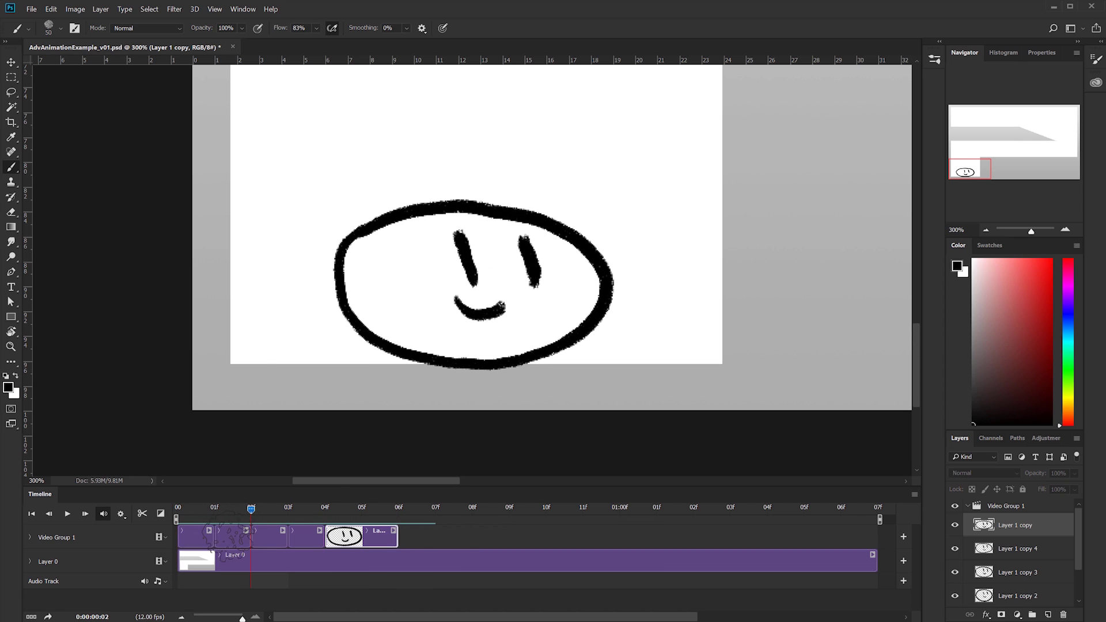
pyautogui.click(230, 535)
pyautogui.moveTo(457, 533); pyautogui.dragTo(431, 541)
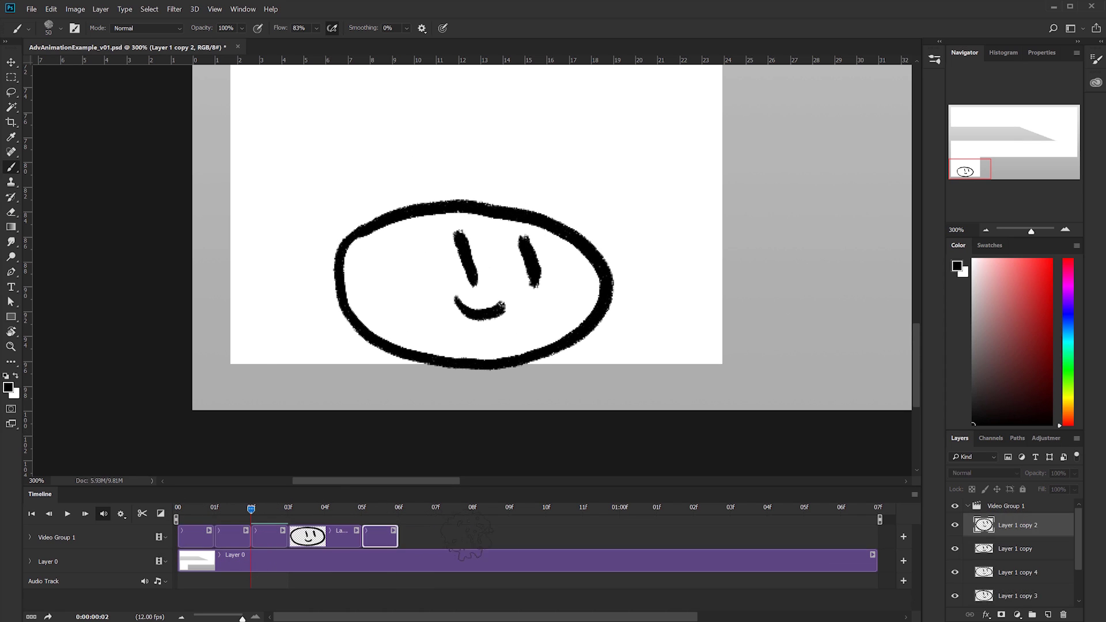
pyautogui.hotkey('ctrl', 'z')
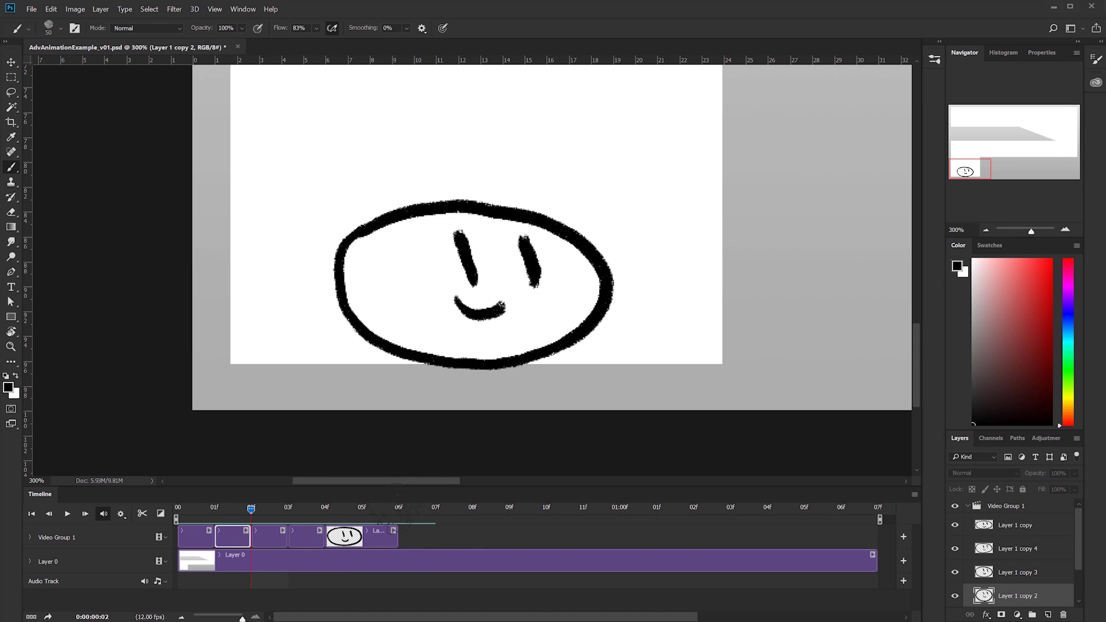
# Step: Add a new blank video layer at frame 06, directly after the held squashed ball
pyautogui.click(397, 509)
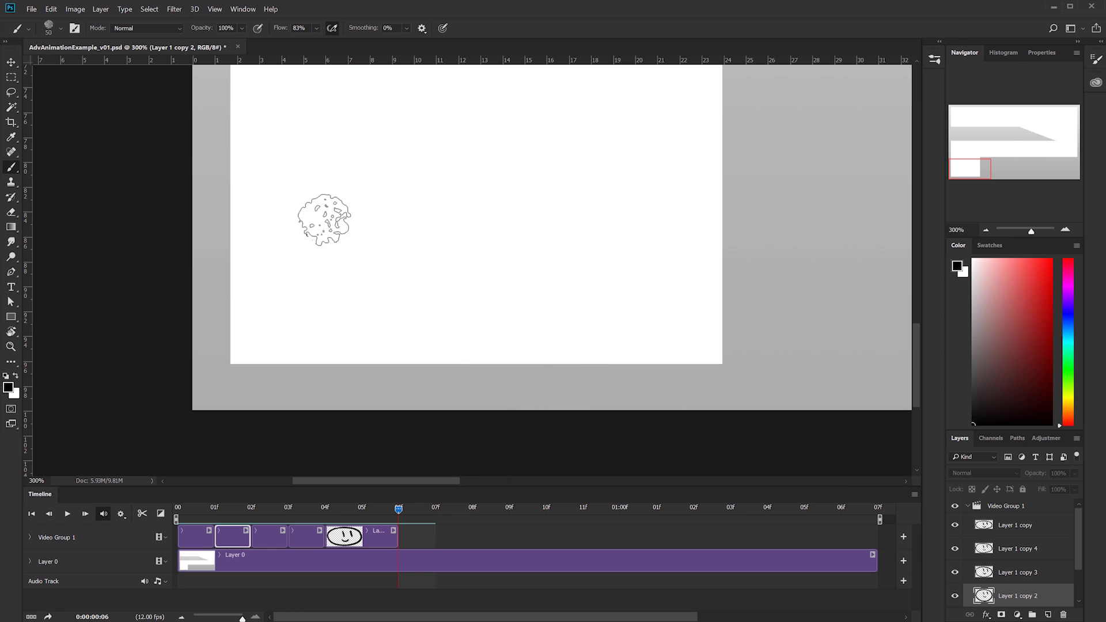
pyautogui.click(100, 10)
pyautogui.moveTo(181, 225)
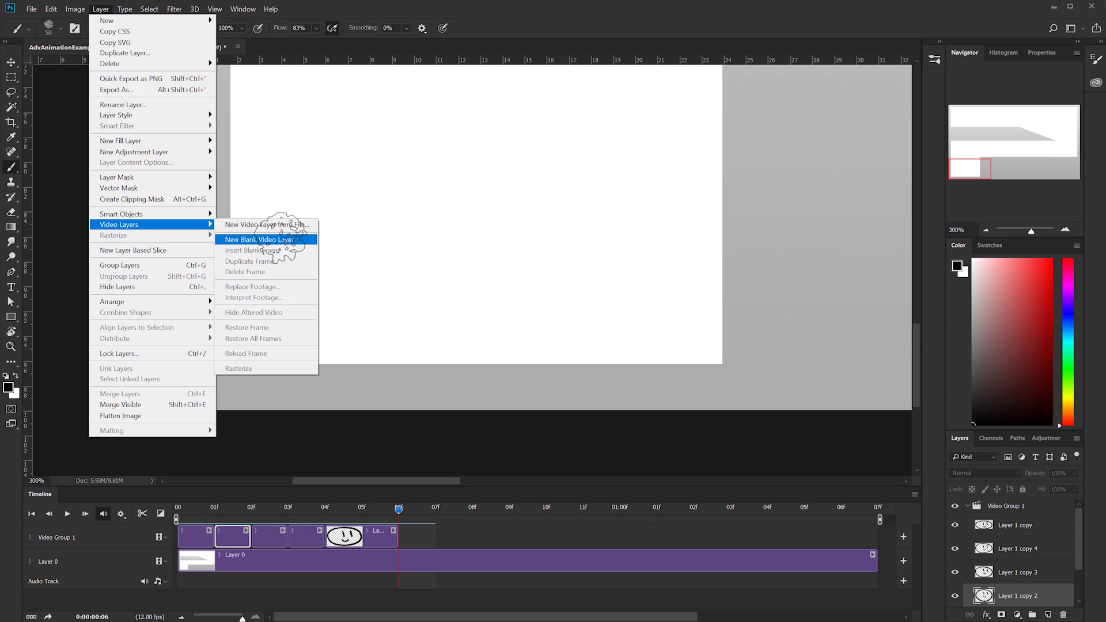
pyautogui.click(280, 240)
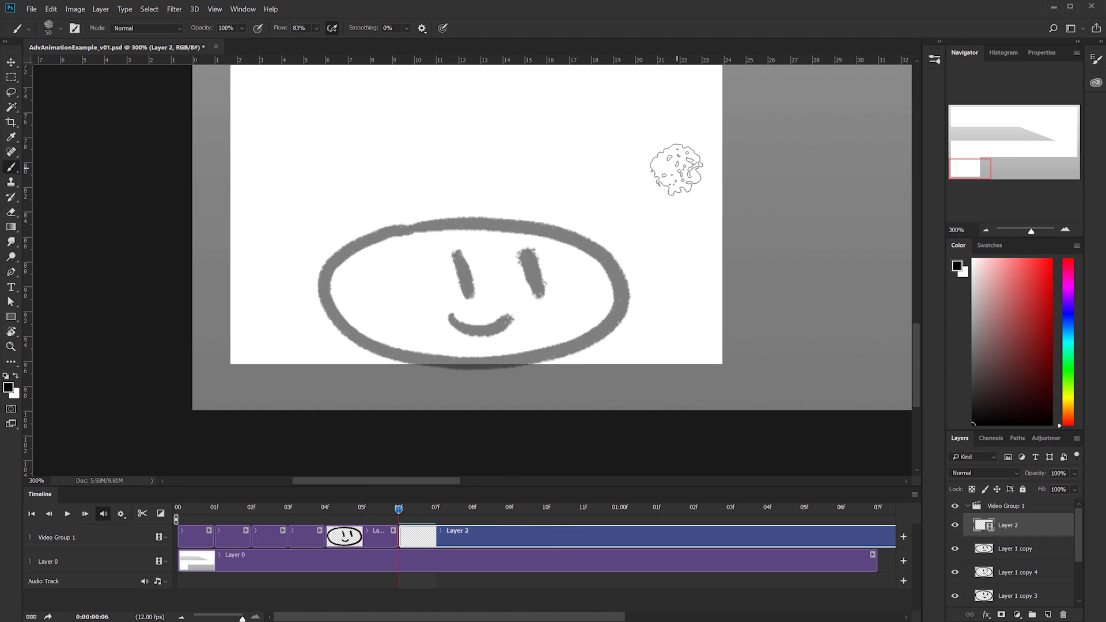
# Step: Paint a flat squinting ball at frame 06 and a tall, leaning ball with an open smile at frame 07 on Layer 2, and save
pyautogui.hotkey('ctrl', '-')
pyautogui.moveTo(676, 167); pyautogui.dragTo(637, 216)
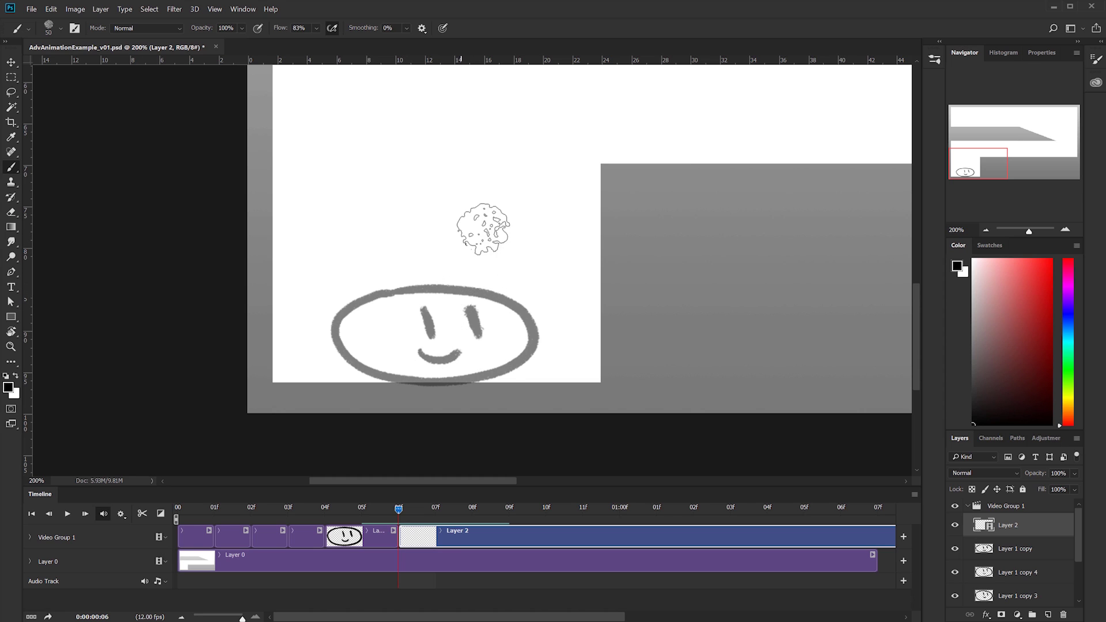
pyautogui.moveTo(328, 383)
pyautogui.mouseDown()
pyautogui.moveTo(395, 309)
pyautogui.moveTo(519, 369)
pyautogui.mouseUp()
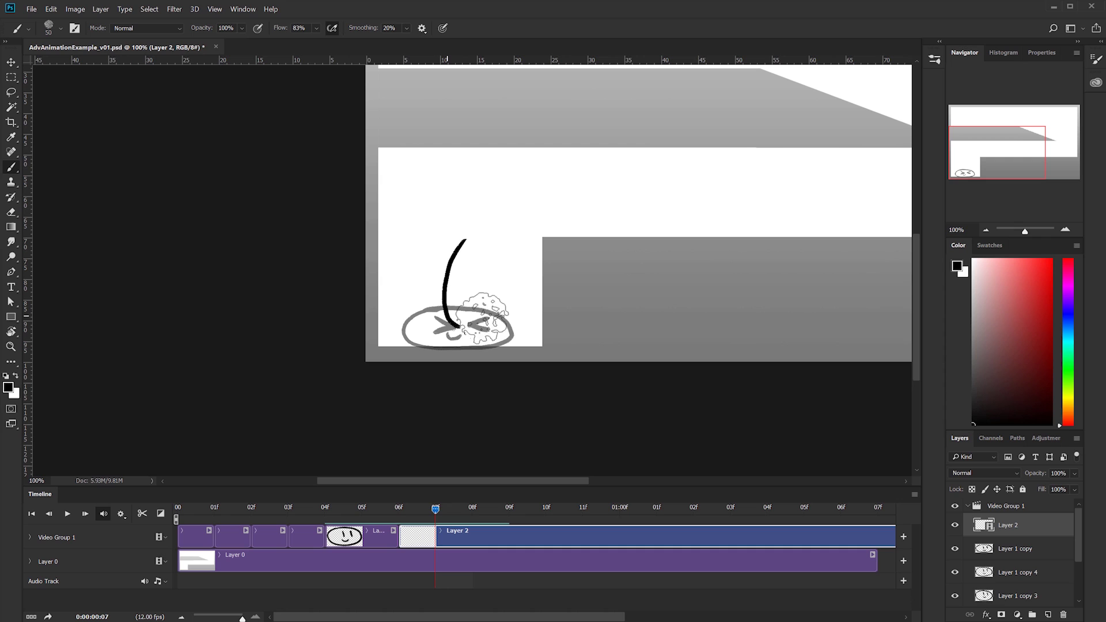
pyautogui.moveTo(483, 319)
pyautogui.mouseDown()
pyautogui.moveTo(501, 262)
pyautogui.moveTo(492, 233)
pyautogui.moveTo(462, 243)
pyautogui.mouseUp()
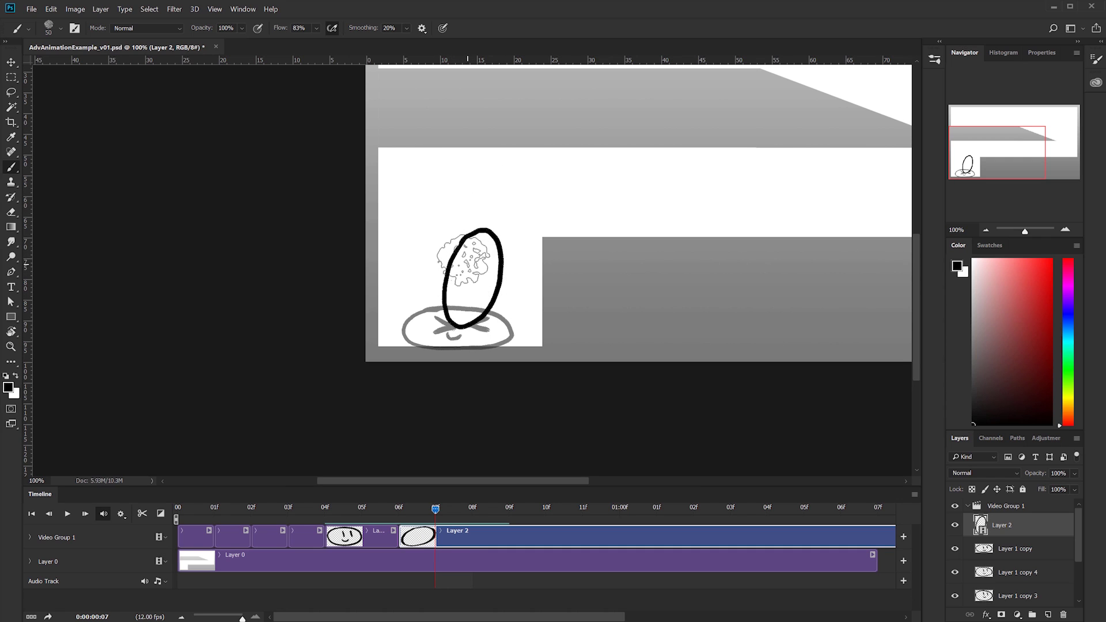
pyautogui.moveTo(462, 260)
pyautogui.mouseDown()
pyautogui.moveTo(472, 271)
pyautogui.moveTo(479, 260)
pyautogui.moveTo(471, 280)
pyautogui.moveTo(483, 287)
pyautogui.mouseUp()
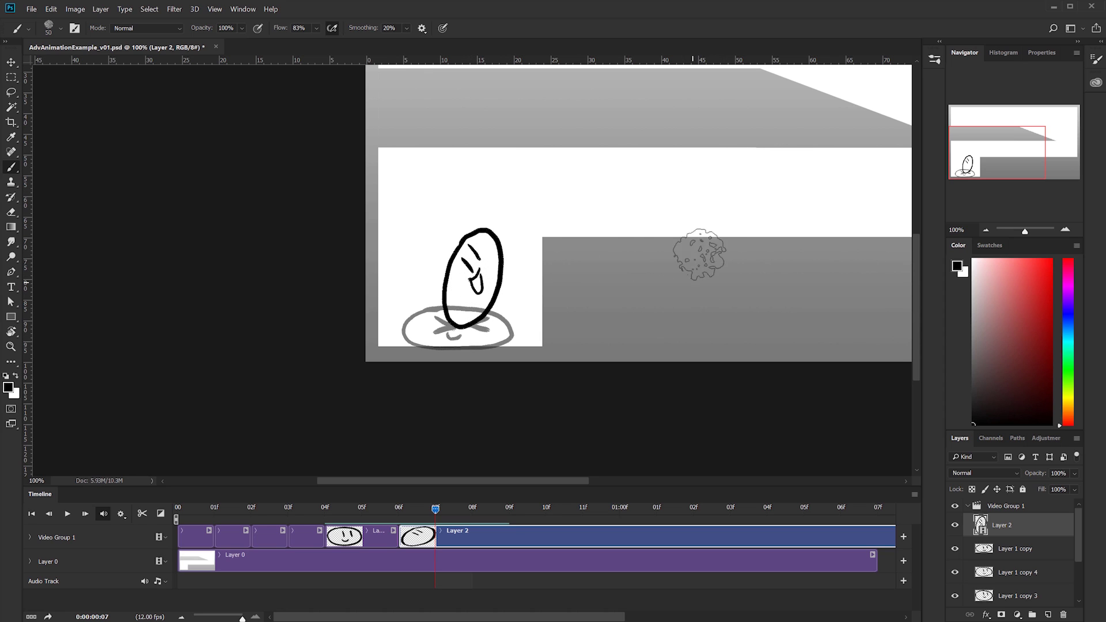
pyautogui.hotkey('ctrl', 's')
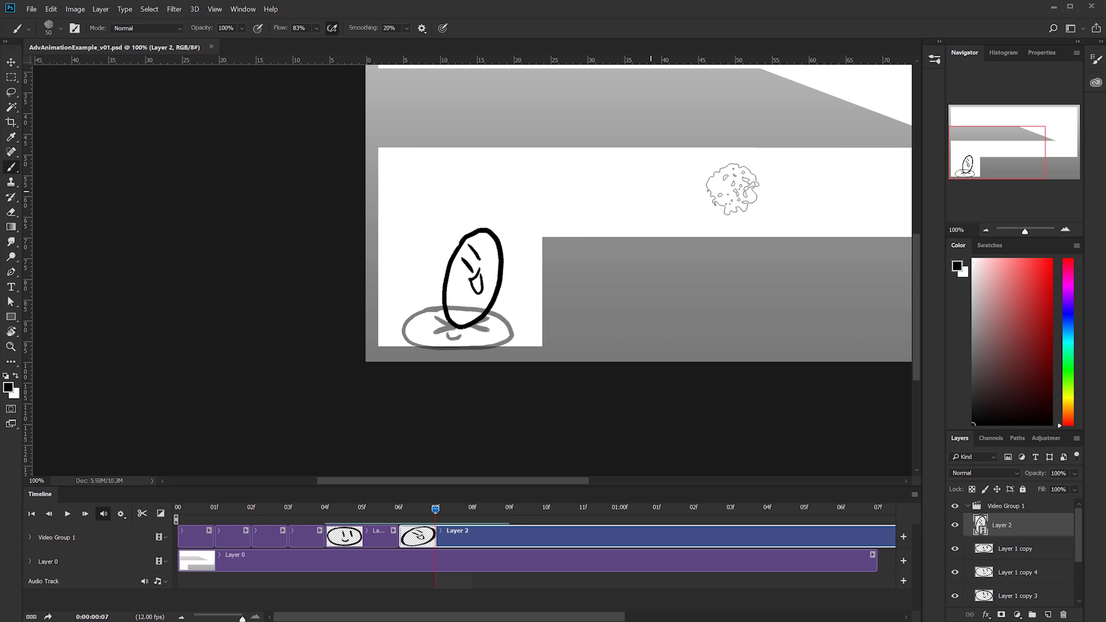
# Step: Advance to frame 08, duplicate Layer 1, and move the copy out of Video Group 1 to just above Layer 0
pyautogui.moveTo(740, 220); pyautogui.dragTo(713, 232)
pyautogui.press('Right')
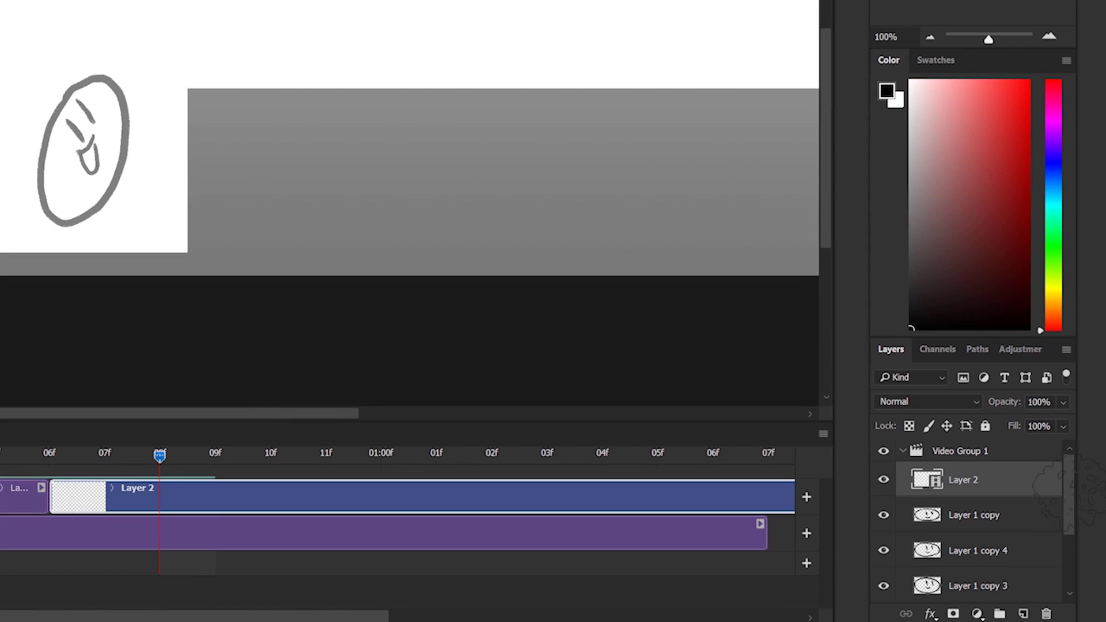
pyautogui.moveTo(1073, 510)
pyautogui.mouseDown()
pyautogui.moveTo(1072, 556)
pyautogui.moveTo(1024, 614)
pyautogui.mouseUp()
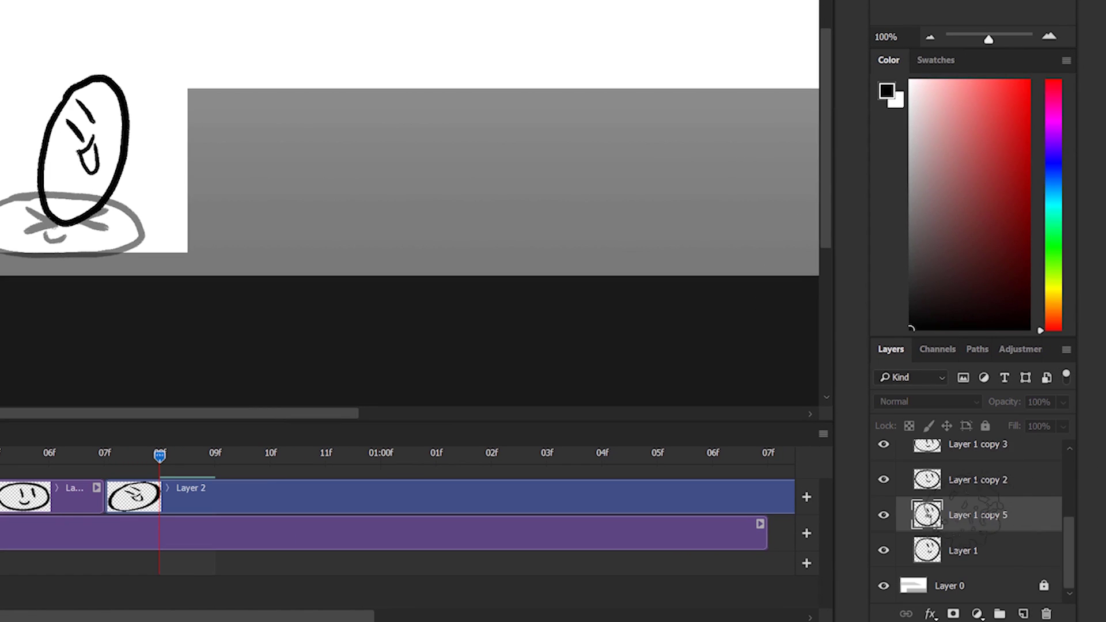
pyautogui.moveTo(989, 520); pyautogui.dragTo(894, 585)
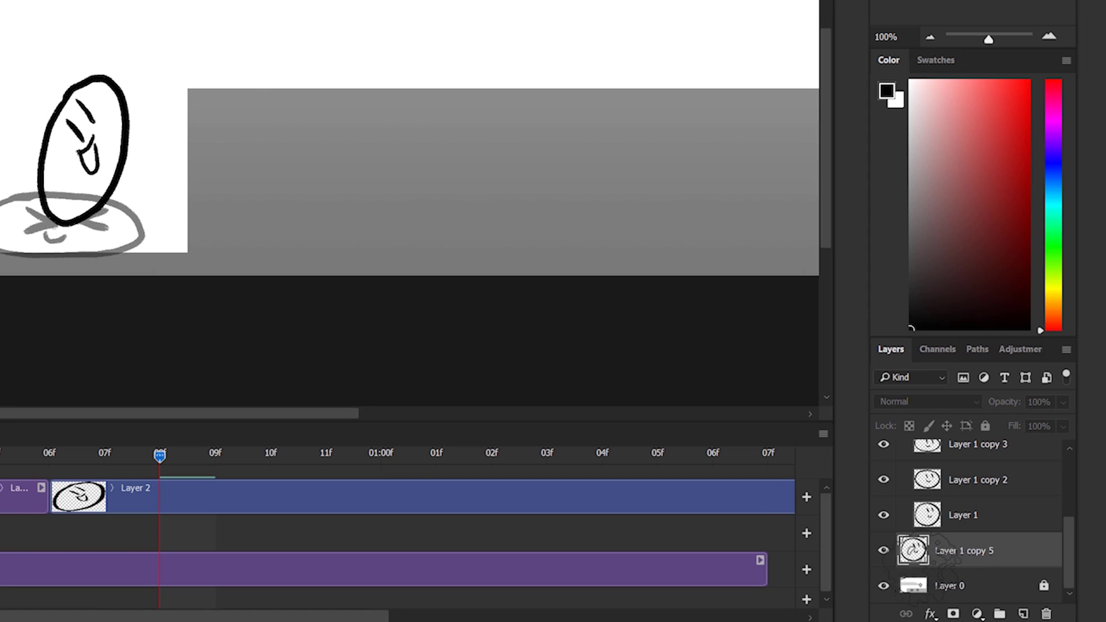
# Step: Collapse Video Group 1 in the layer list and extend the Layer 1 copy 5 clip to the end of Layer 0's clip
pyautogui.scroll(5, 908, 464)
pyautogui.click(903, 451)
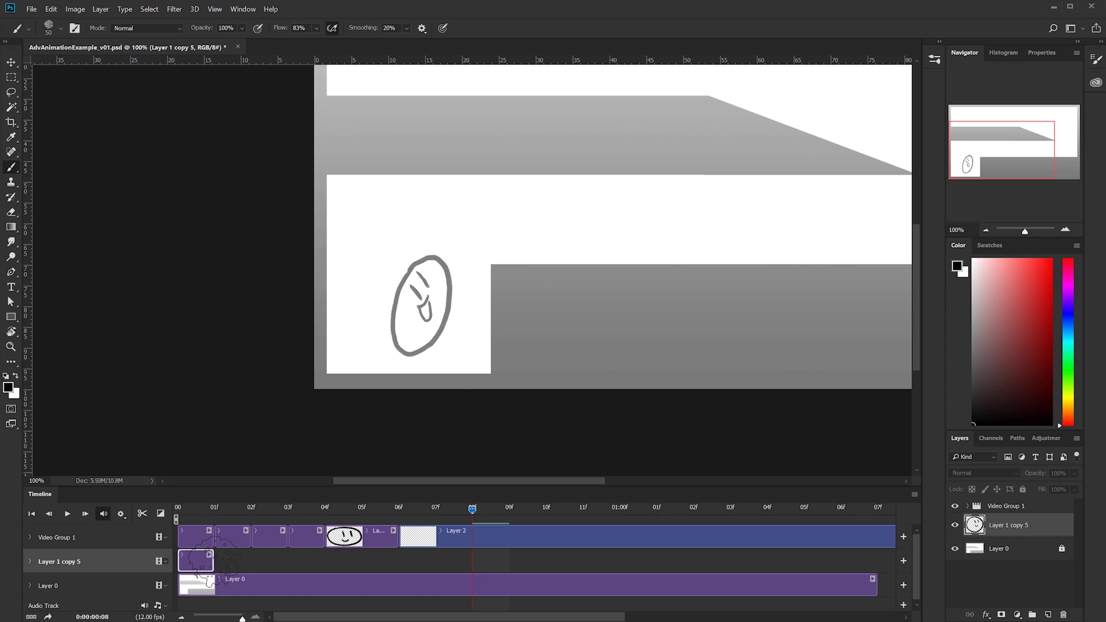
pyautogui.moveTo(271, 571); pyautogui.dragTo(875, 570)
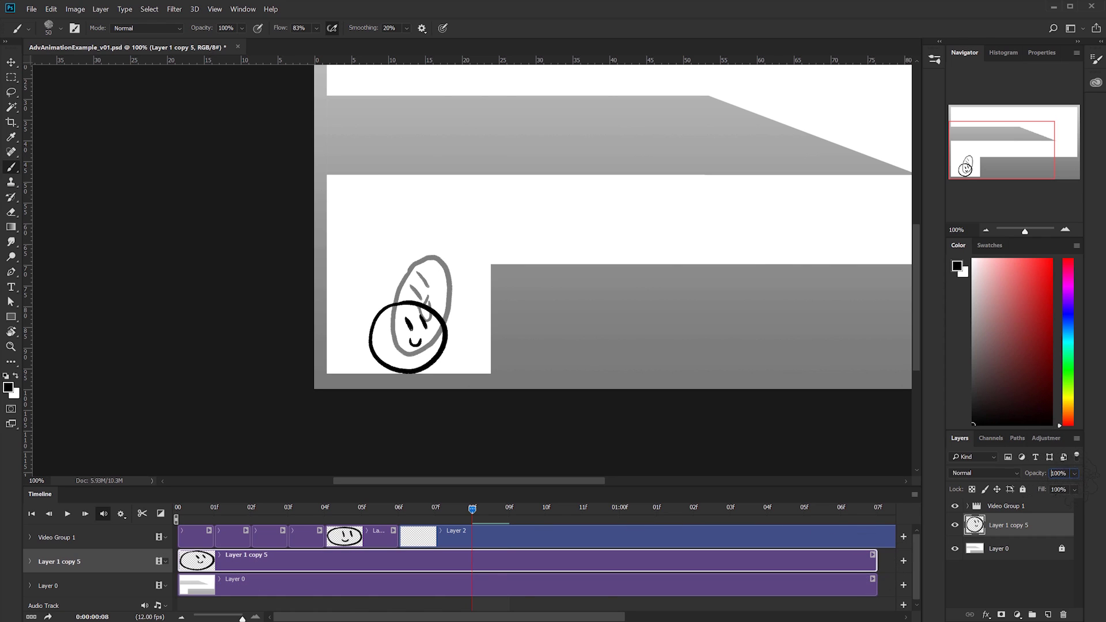
# Step: Paint a round ball outline on Layer 2 at frame 08, tracing the reference ball from Layer 1 copy 5
pyautogui.click(507, 537)
pyautogui.hotkey('ctrl', '+')
pyautogui.hotkey('ctrl', '+')
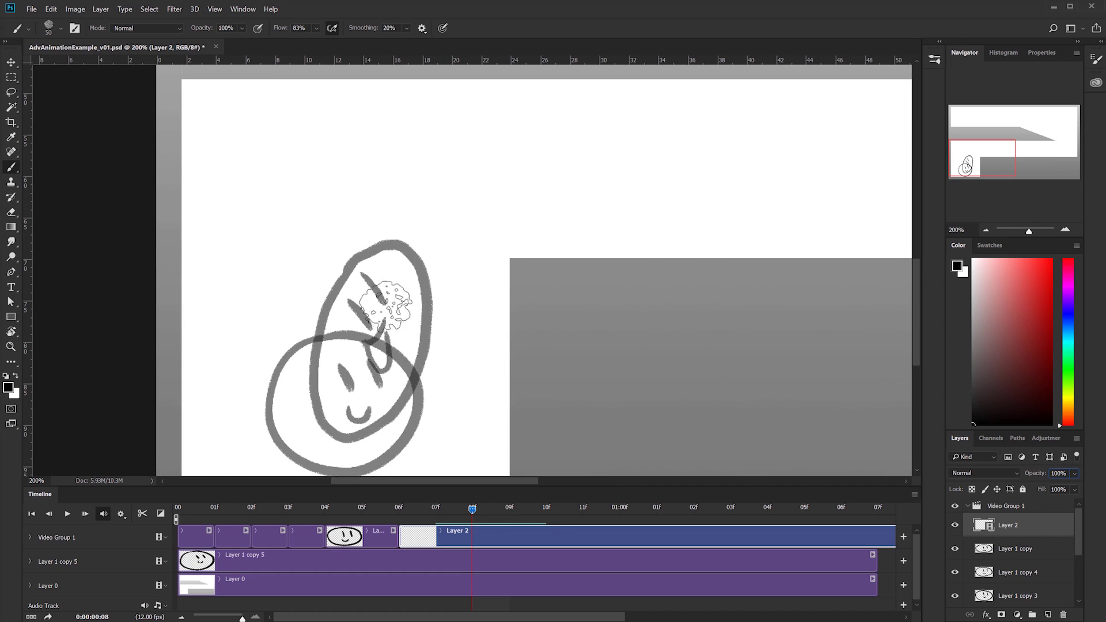
pyautogui.moveTo(457, 282); pyautogui.dragTo(626, 124)
pyautogui.moveTo(400, 217)
pyautogui.mouseDown()
pyautogui.moveTo(352, 254)
pyautogui.moveTo(334, 341)
pyautogui.moveTo(380, 401)
pyautogui.moveTo(451, 422)
pyautogui.moveTo(529, 373)
pyautogui.moveTo(552, 317)
pyautogui.moveTo(488, 223)
pyautogui.moveTo(412, 222)
pyautogui.mouseUp()
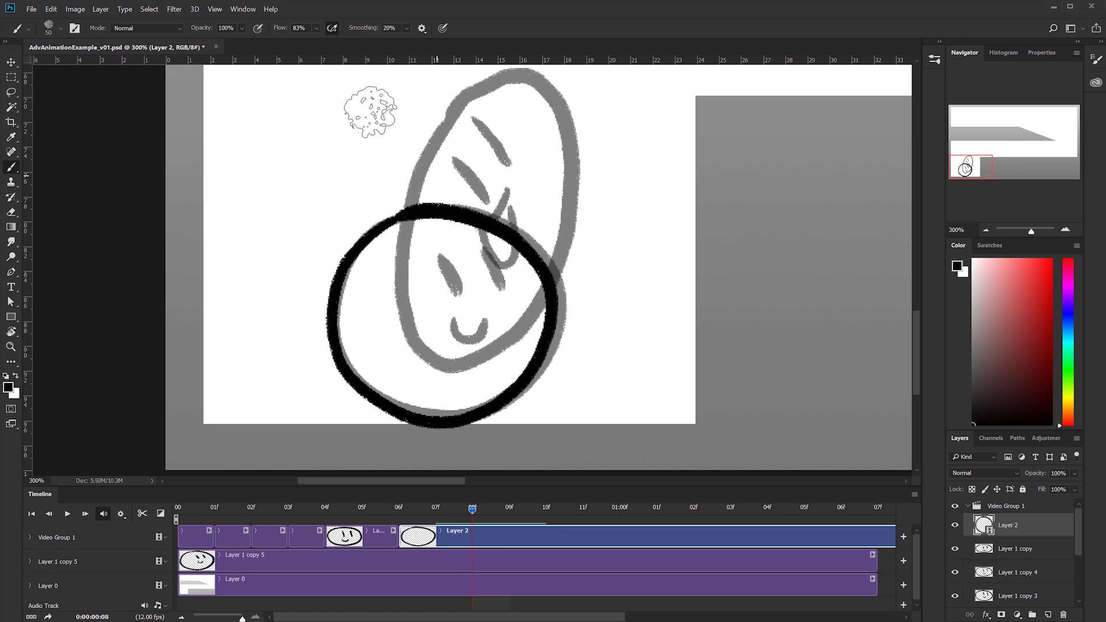
# Step: Lasso the round ball outline on Layer 2 at frame 08 and free-transform it, and reposition the rotated ball at frame 1:03
pyautogui.press('l')
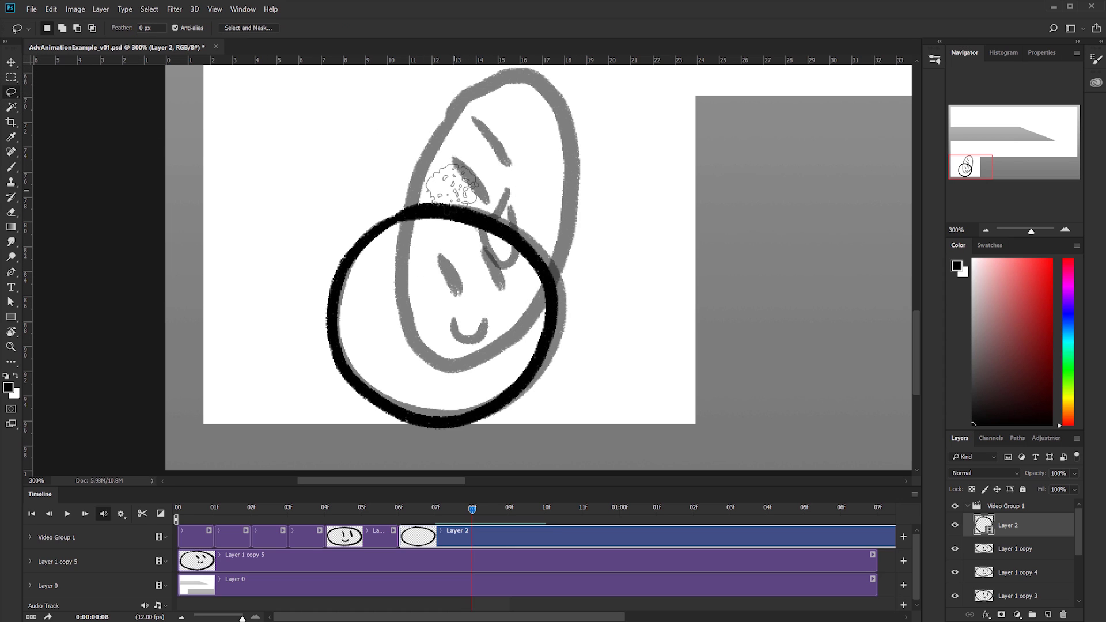
pyautogui.moveTo(427, 171); pyautogui.dragTo(260, 340)
pyautogui.moveTo(372, 461); pyautogui.dragTo(409, 179)
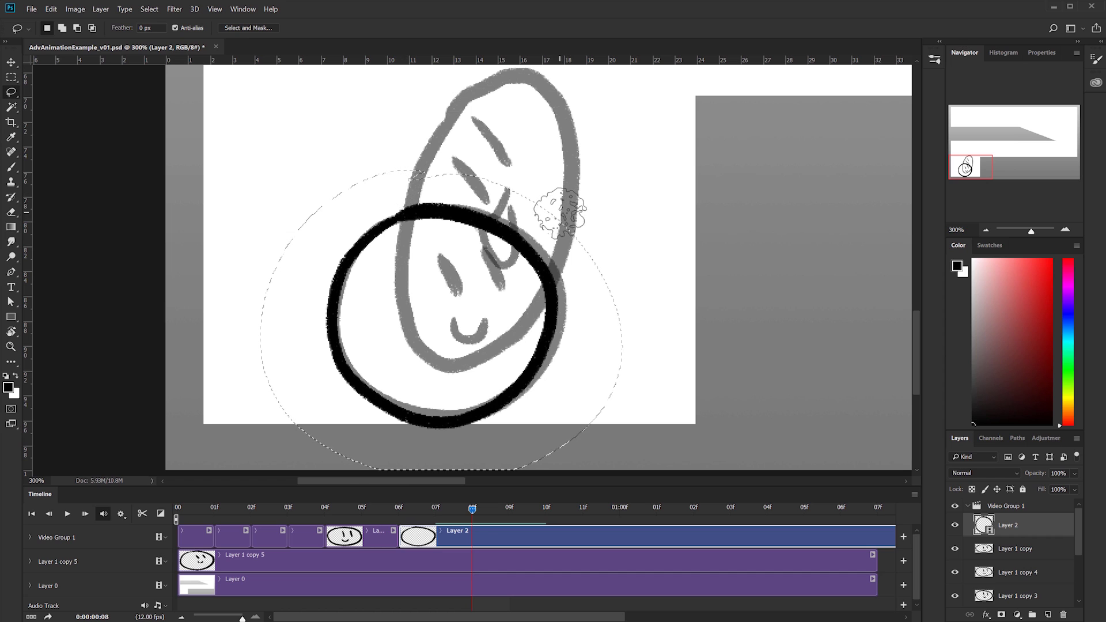
pyautogui.hotkey('ctrl', 't')
pyautogui.moveTo(542, 242); pyautogui.dragTo(637, 118)
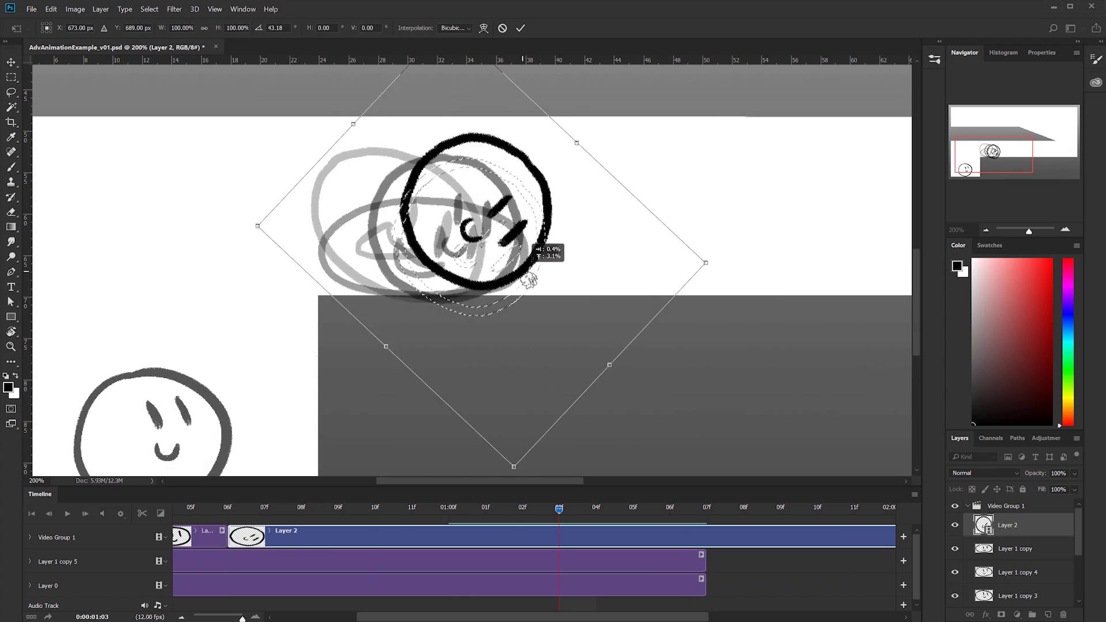
pyautogui.moveTo(548, 249); pyautogui.dragTo(588, 237)
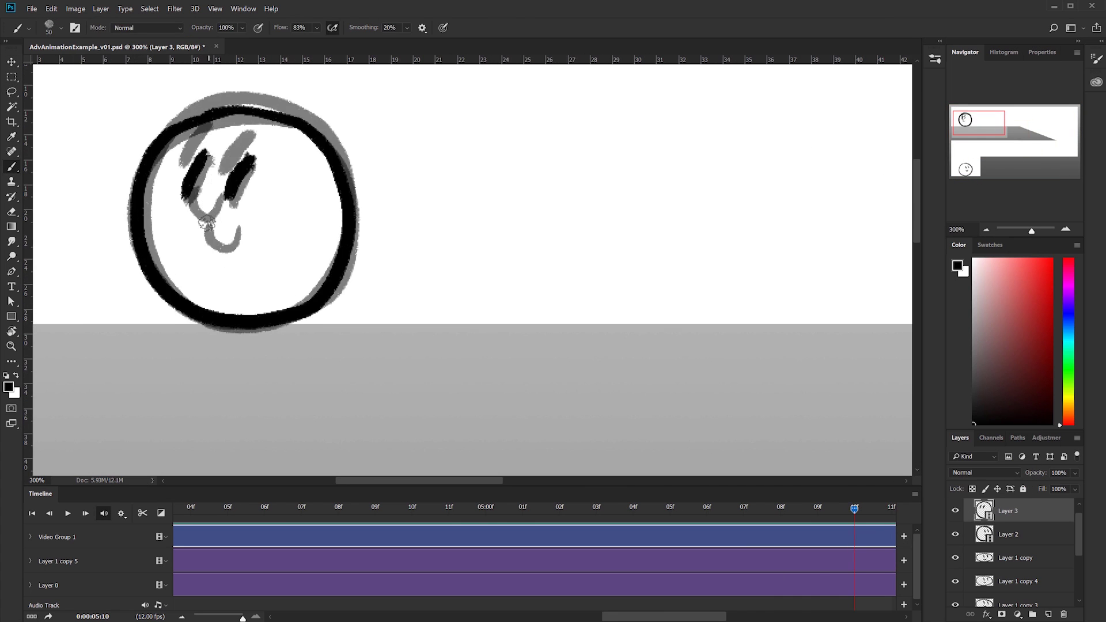
# Step: Render all frames as AdvAnimationExample_v01.mp4 in H.264 to the Examples folder, and play the rendered video
pyautogui.click(69, 576)
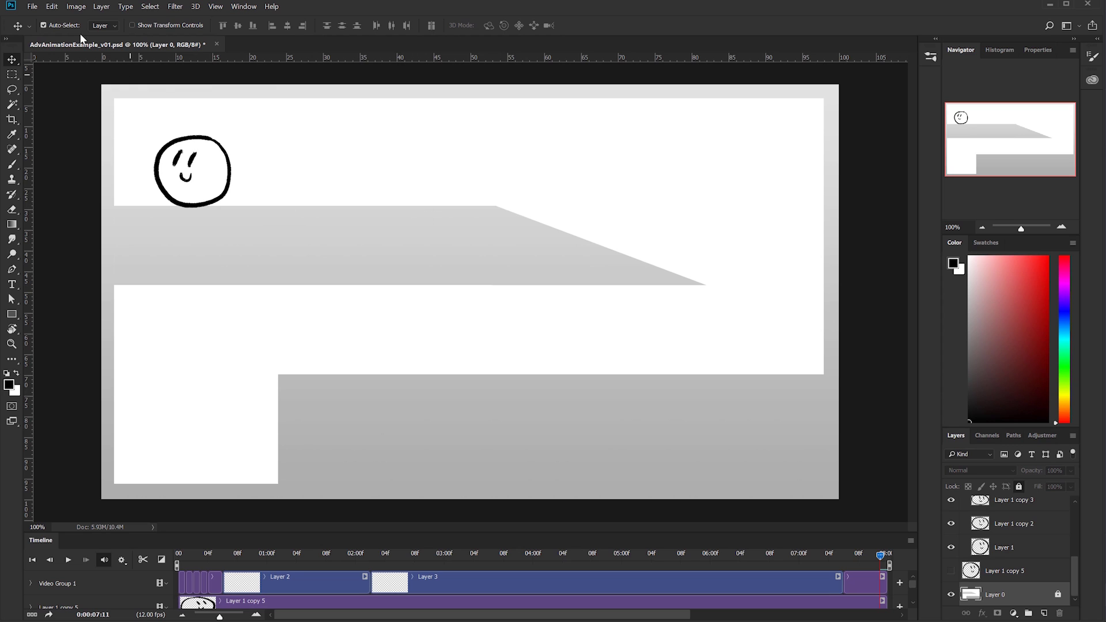
pyautogui.click(34, 9)
pyautogui.moveTo(97, 156)
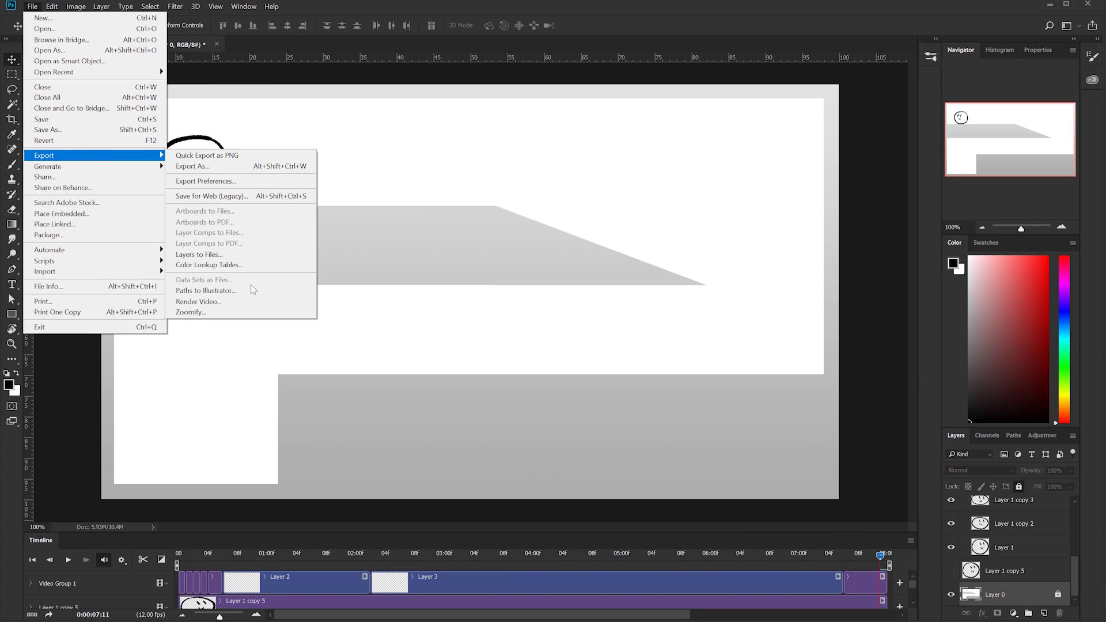
pyautogui.click(227, 306)
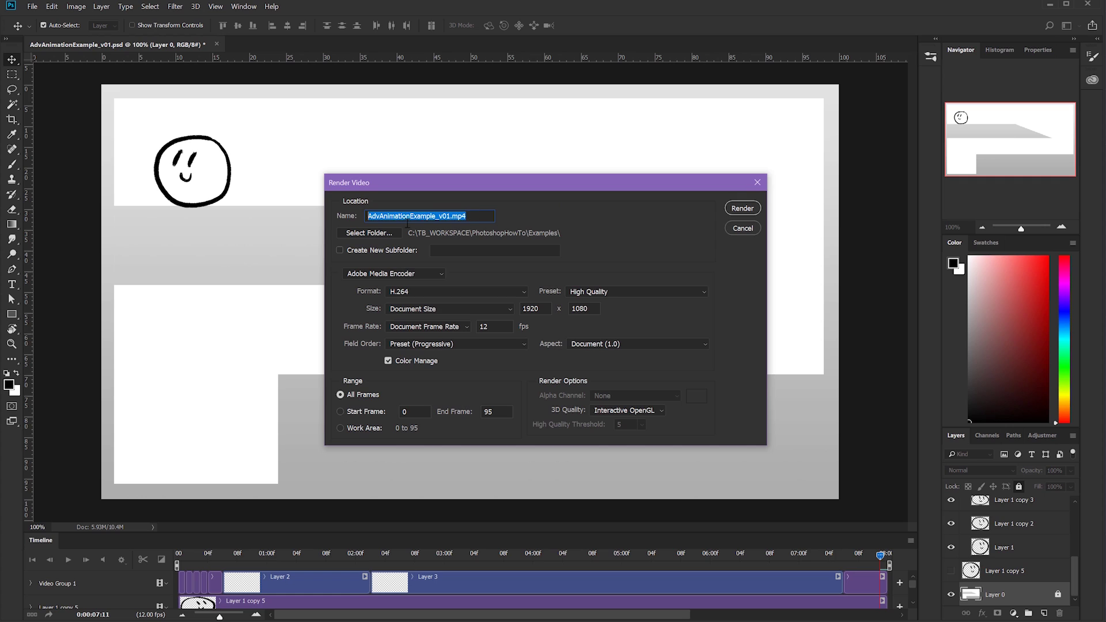
pyautogui.click(435, 216)
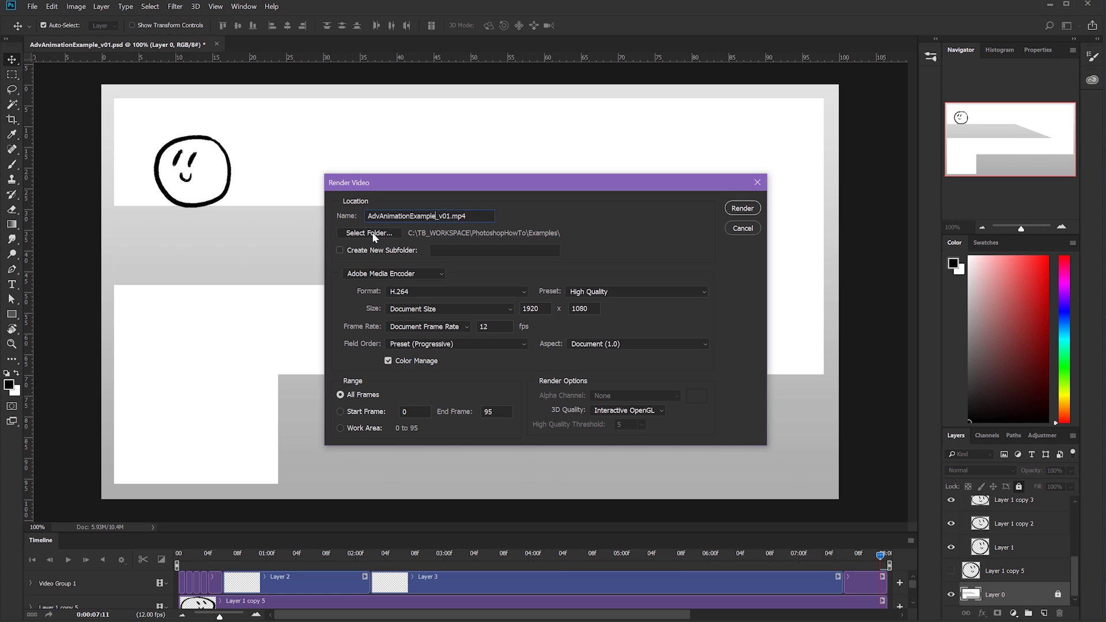
pyautogui.click(374, 233)
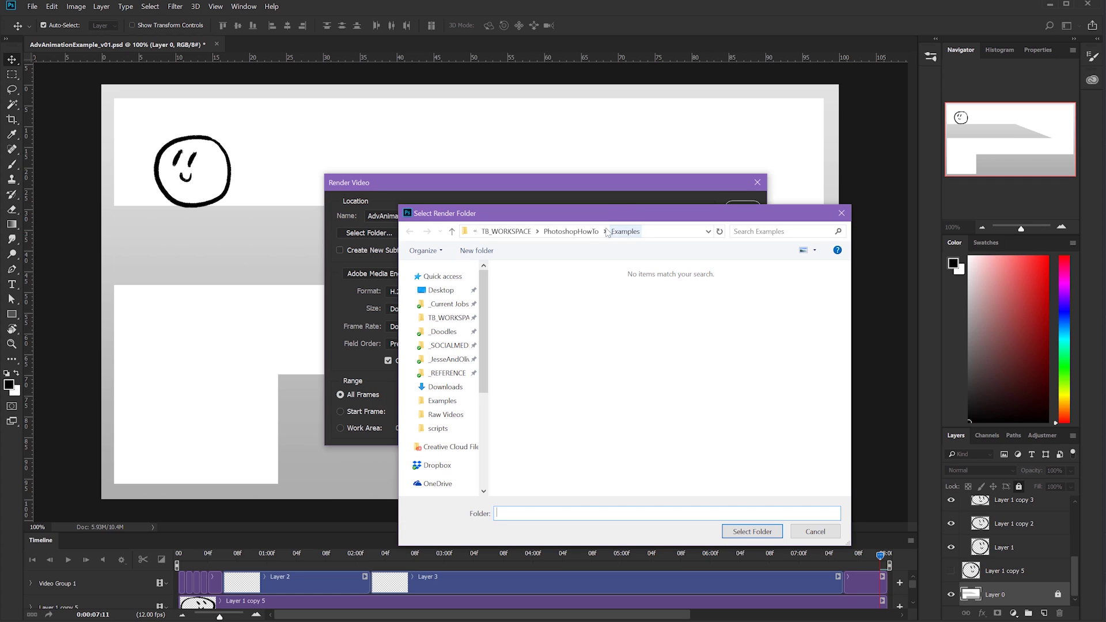
pyautogui.click(760, 532)
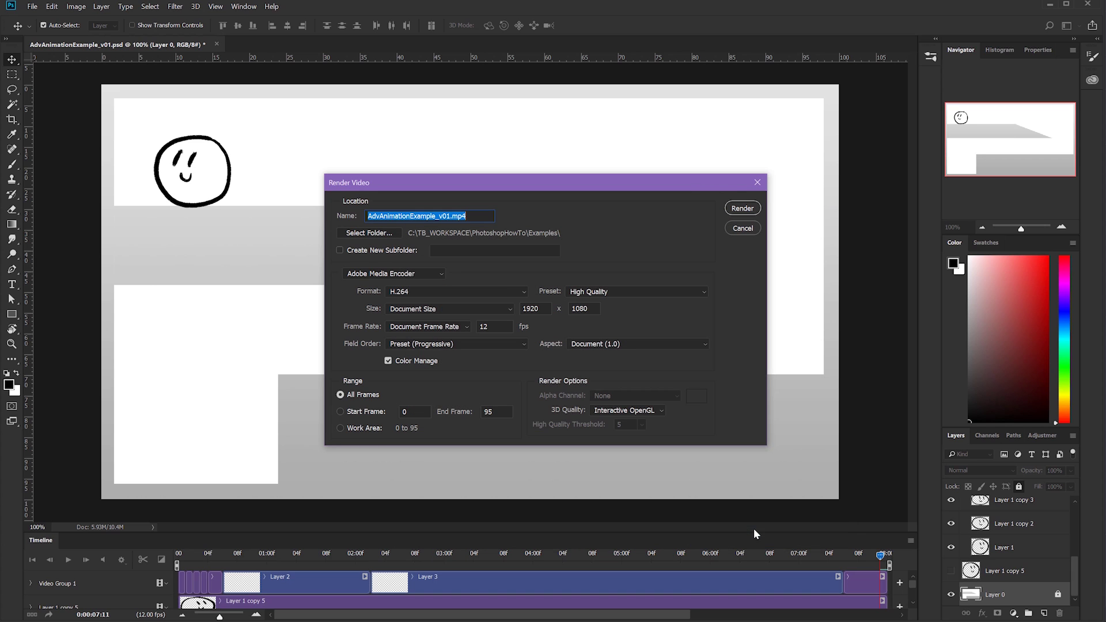
pyautogui.click(741, 209)
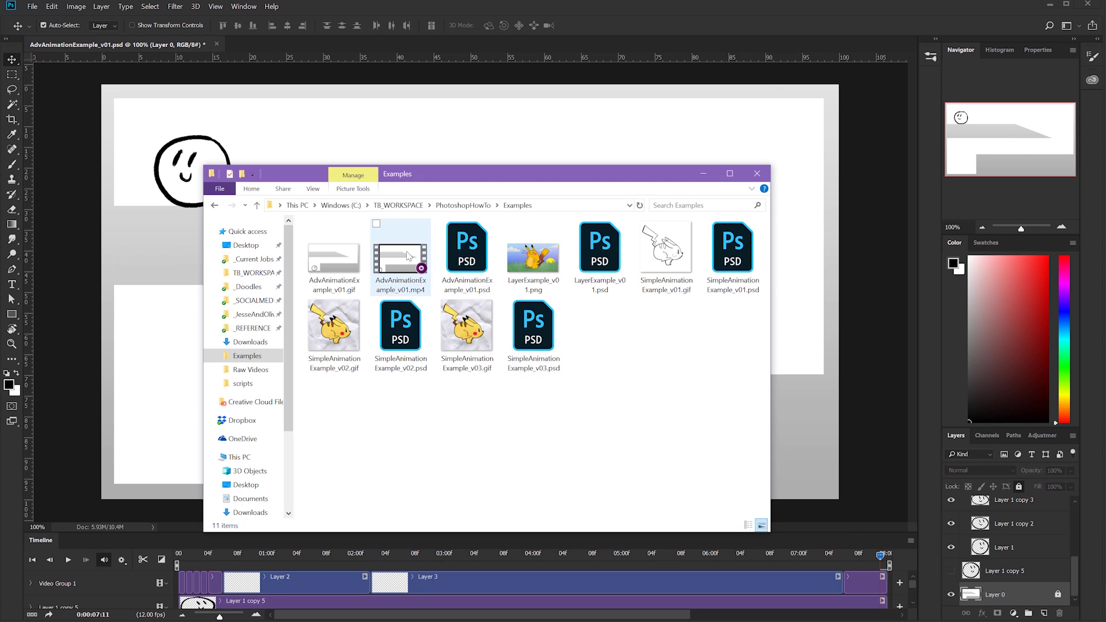
pyautogui.click(412, 271)
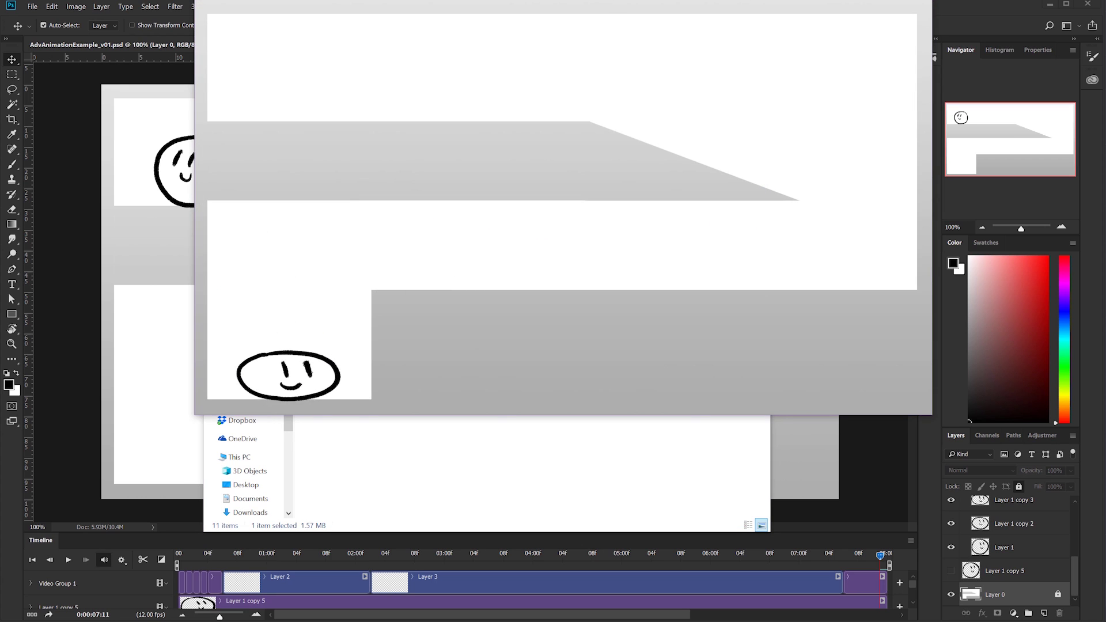
pyautogui.moveTo(599, 2); pyautogui.dragTo(529, 89)
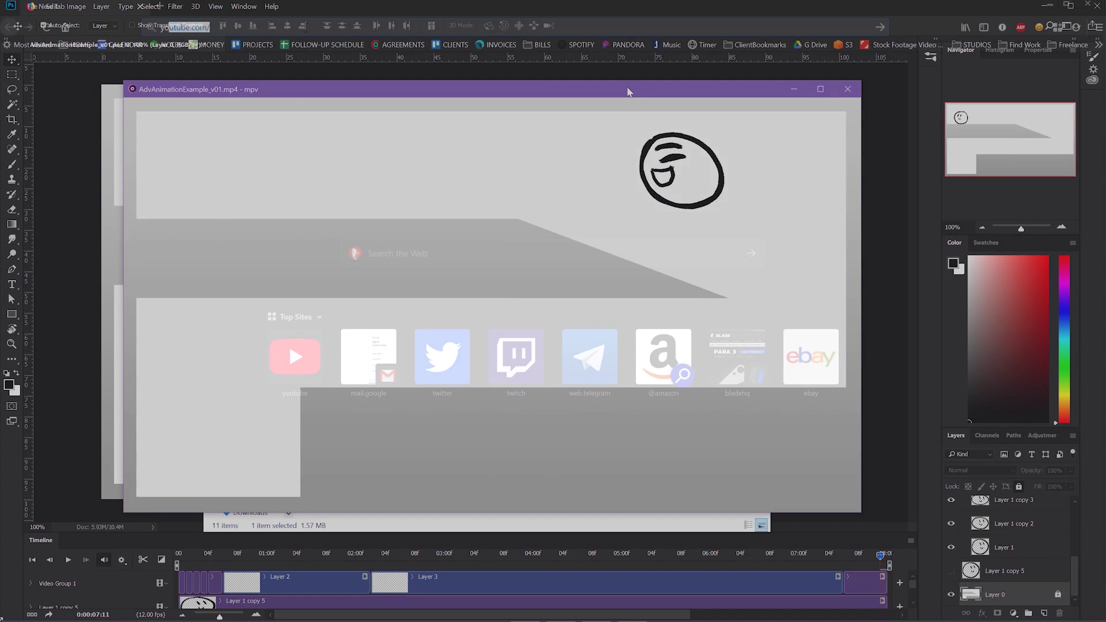
# Step: Switch to Firefox, go to youtube.com and open the video upload page
pyautogui.write('youtube.com/')
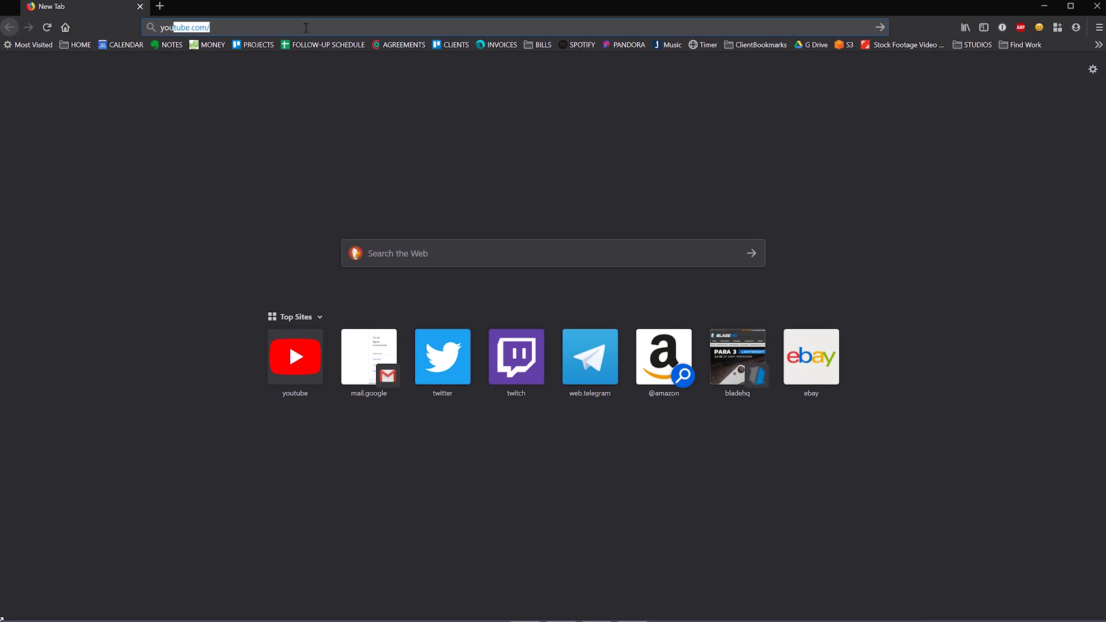
pyautogui.press('Return')
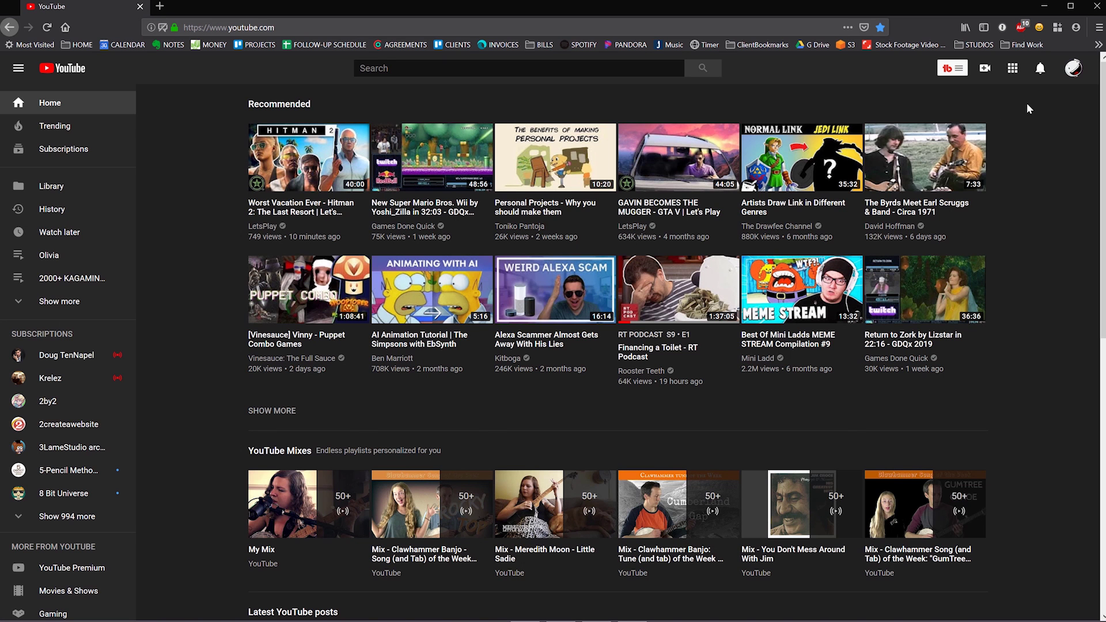
pyautogui.click(985, 70)
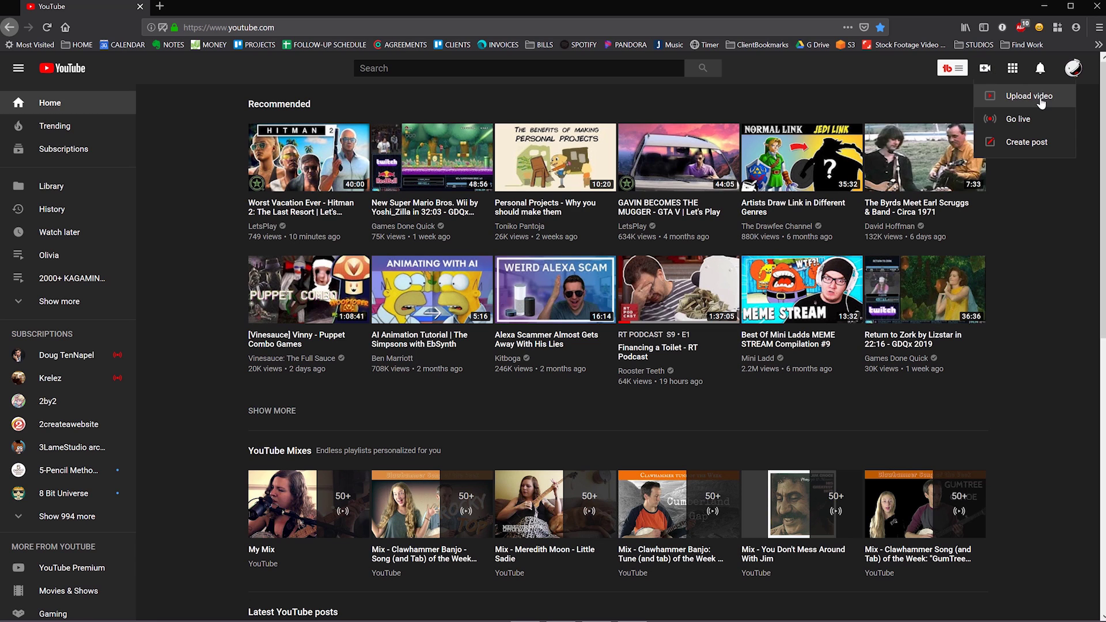
pyautogui.click(1039, 98)
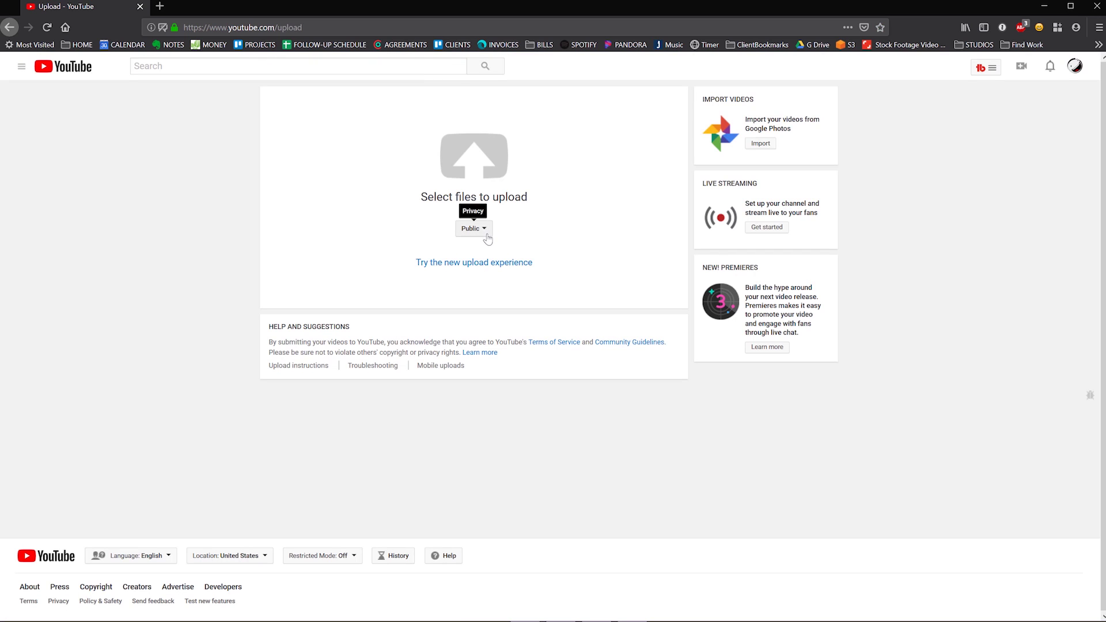
# Step: Set the upload's privacy to Unlisted and upload AdvAnimationExample_v01.mp4 from the Examples folder
pyautogui.click(483, 229)
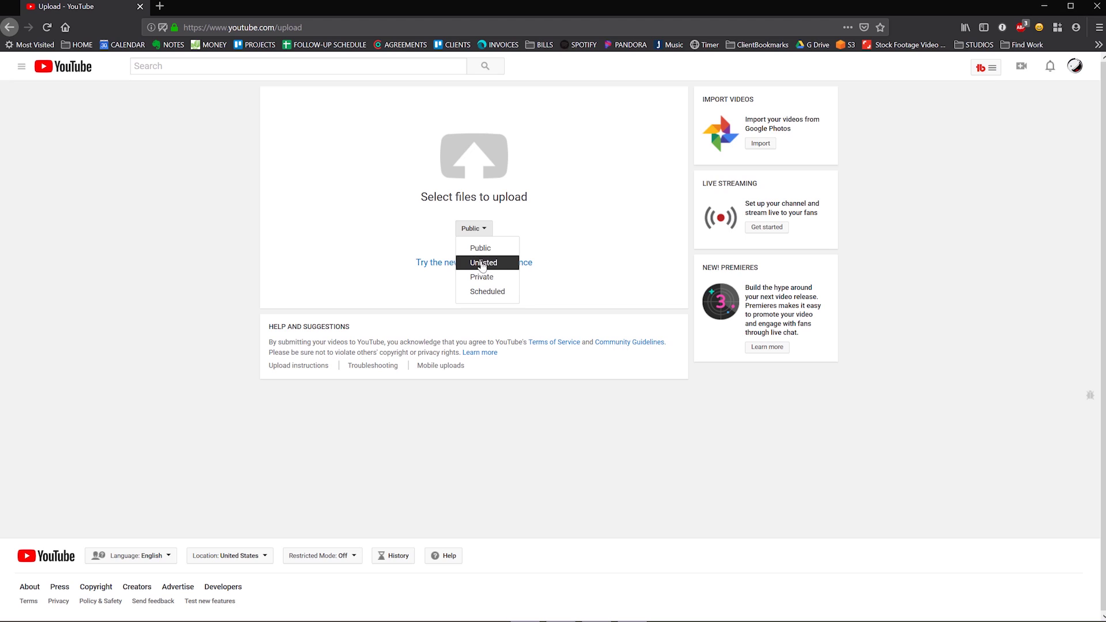
pyautogui.click(490, 267)
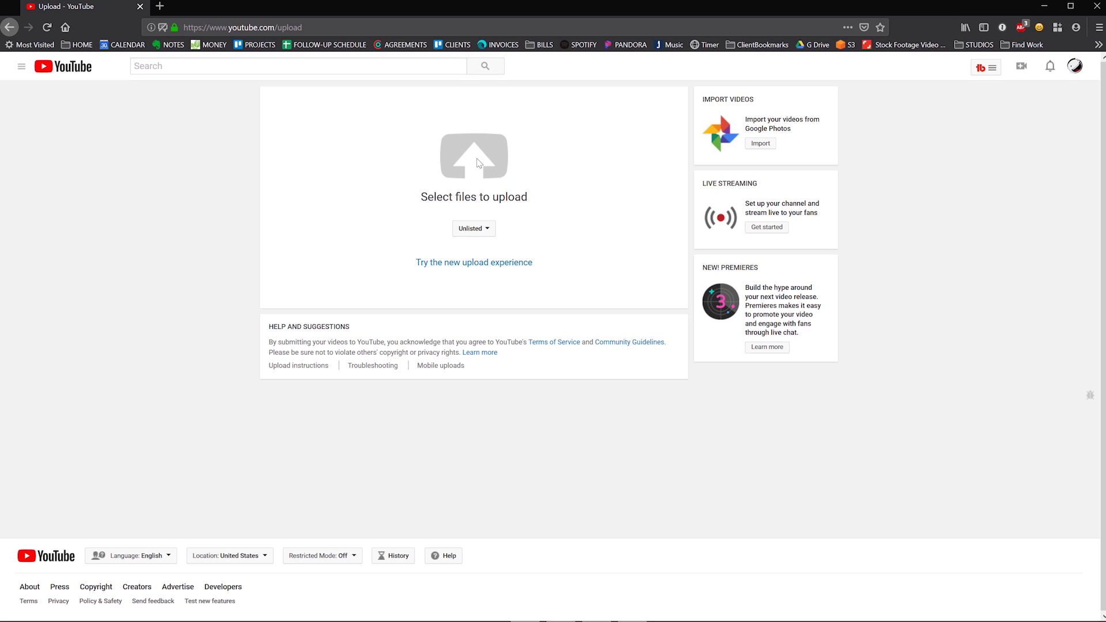
pyautogui.click(477, 163)
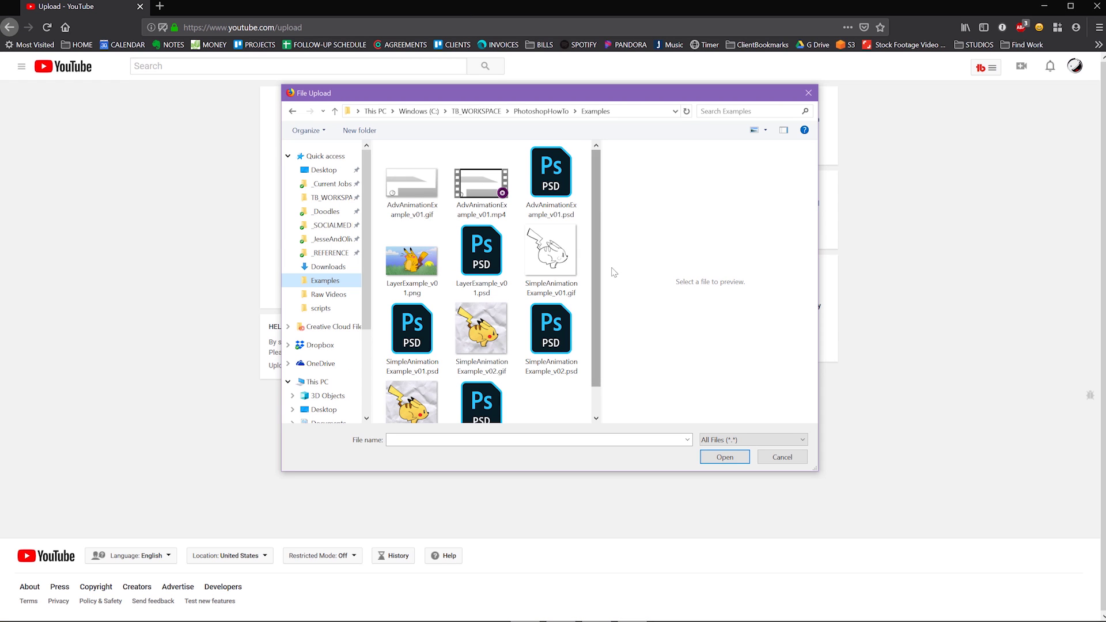
pyautogui.click(483, 202)
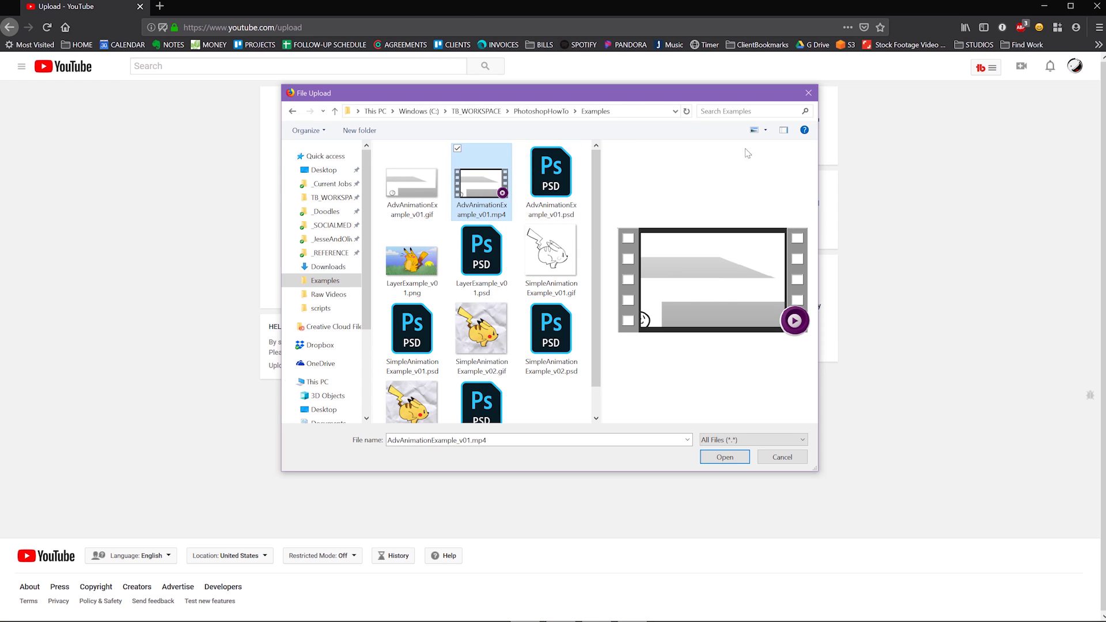
pyautogui.click(724, 456)
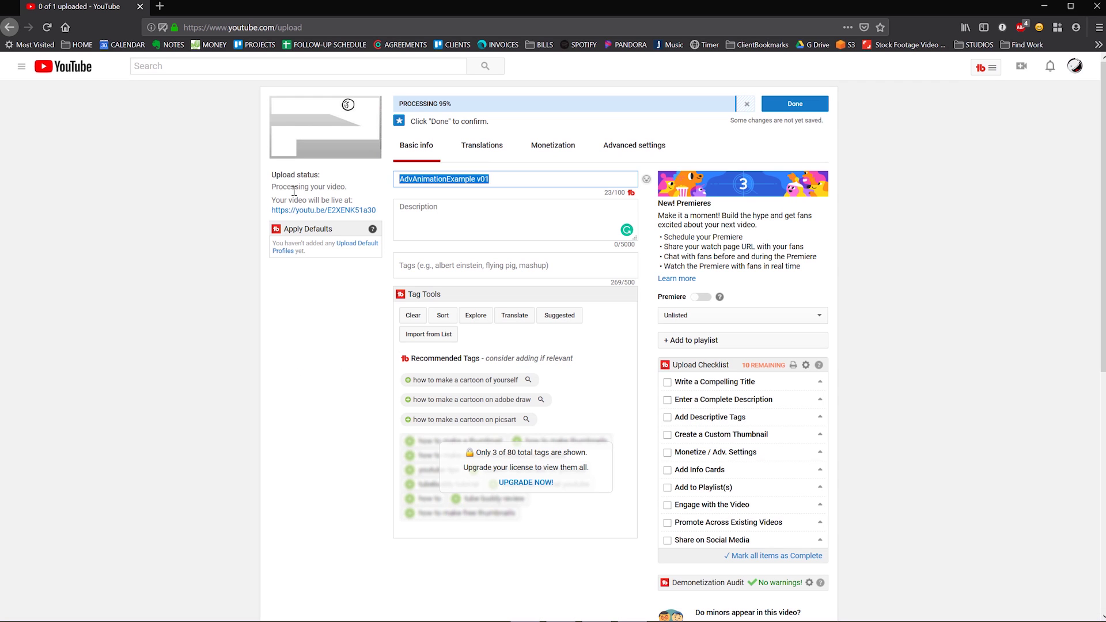
# Step: Title the video "Bouncing Ball Animation", describe it as "This is my first animation! :D", and finish the upload
pyautogui.write('Bouncing Ball Animation')
pyautogui.click(435, 220)
pyautogui.write('This is ')
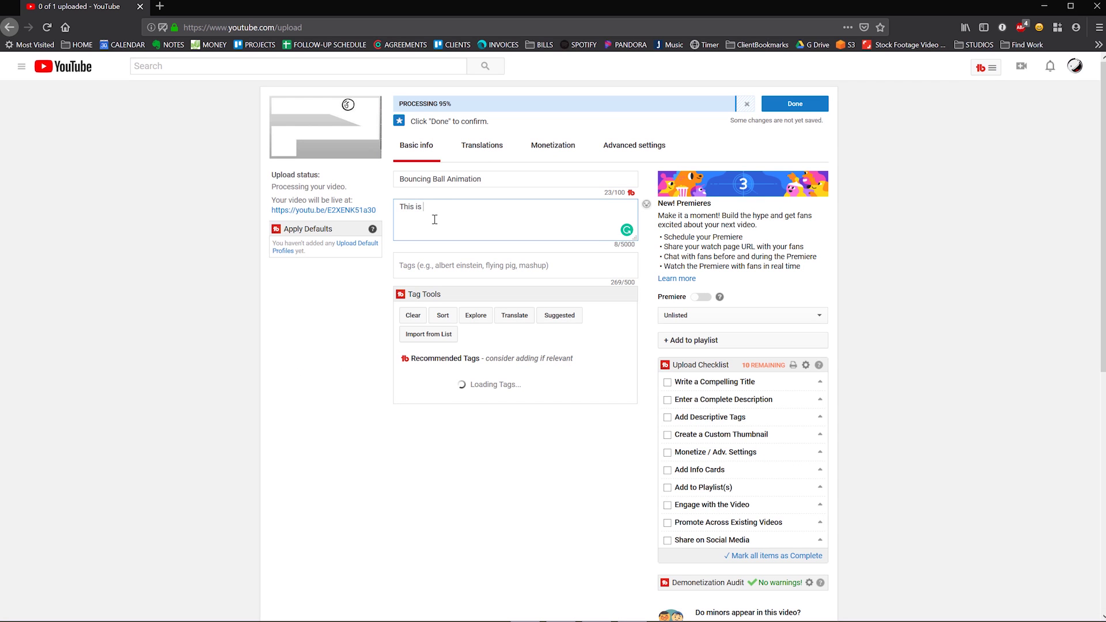
pyautogui.write('my first animation! :D')
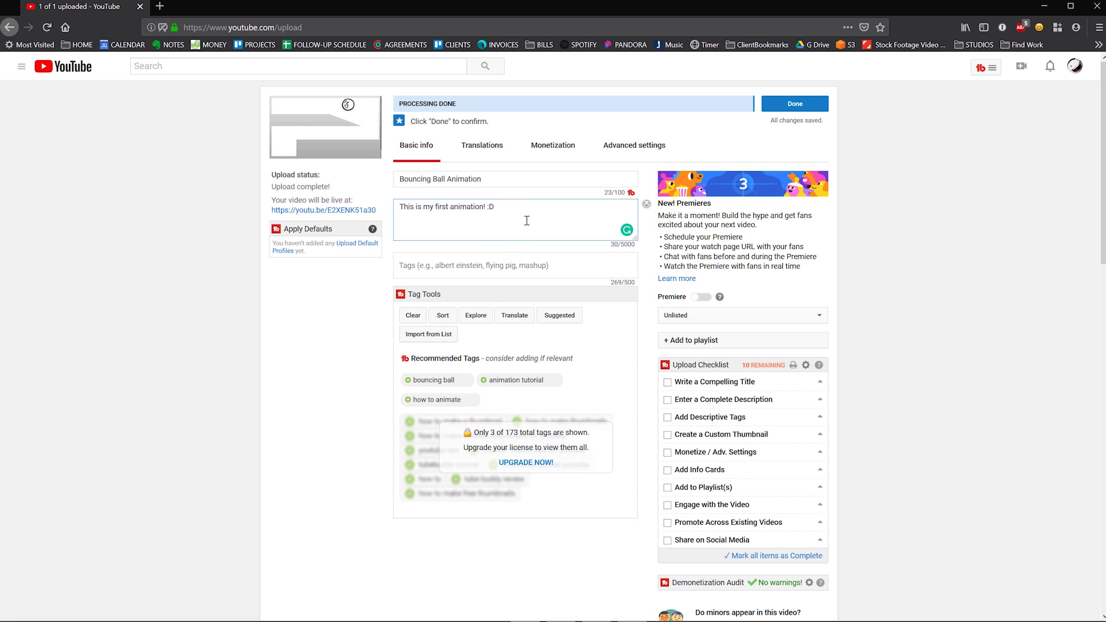
pyautogui.click(795, 104)
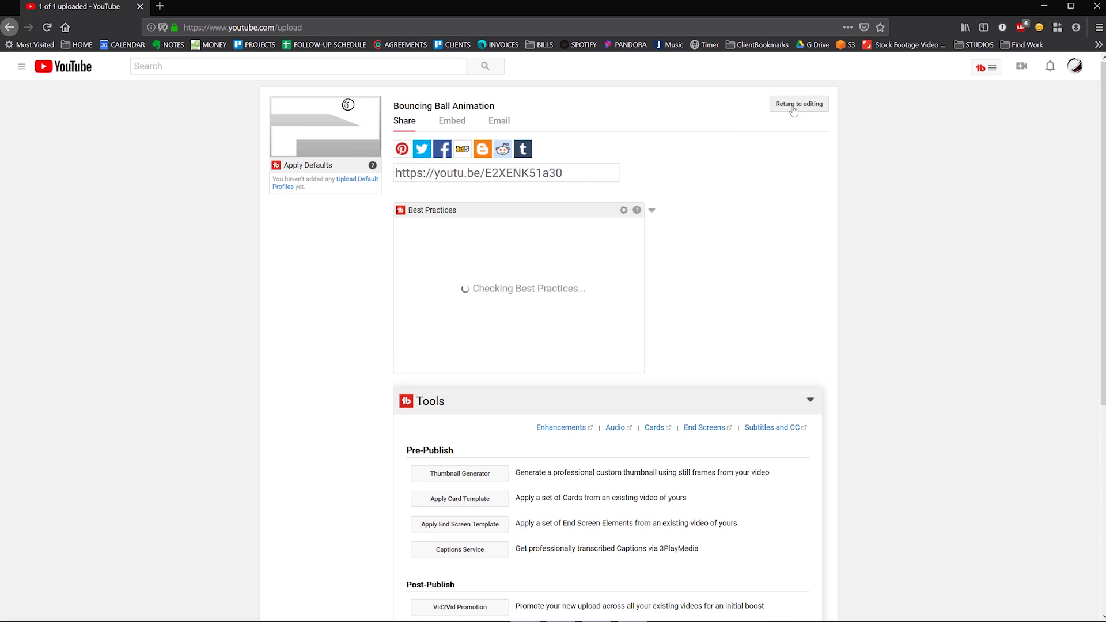
# Step: Copy the uploaded video's share link and open it in the browser
pyautogui.moveTo(585, 175); pyautogui.dragTo(455, 173)
pyautogui.hotkey('ctrl', 'c')
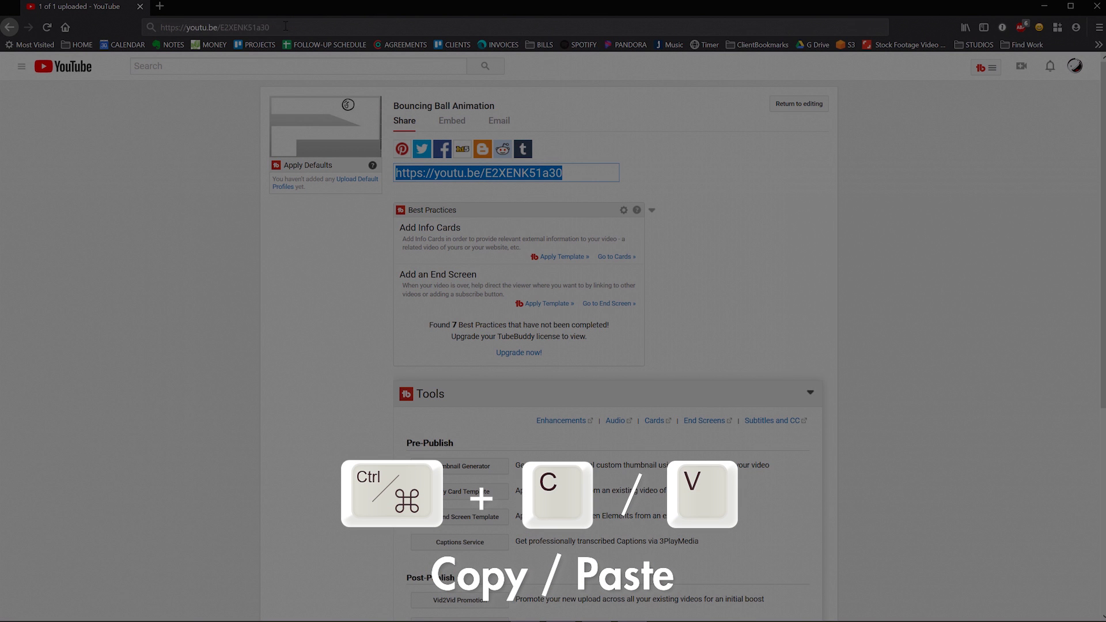
pyautogui.click(287, 24)
pyautogui.hotkey('ctrl', 'v')
pyautogui.press('Return')
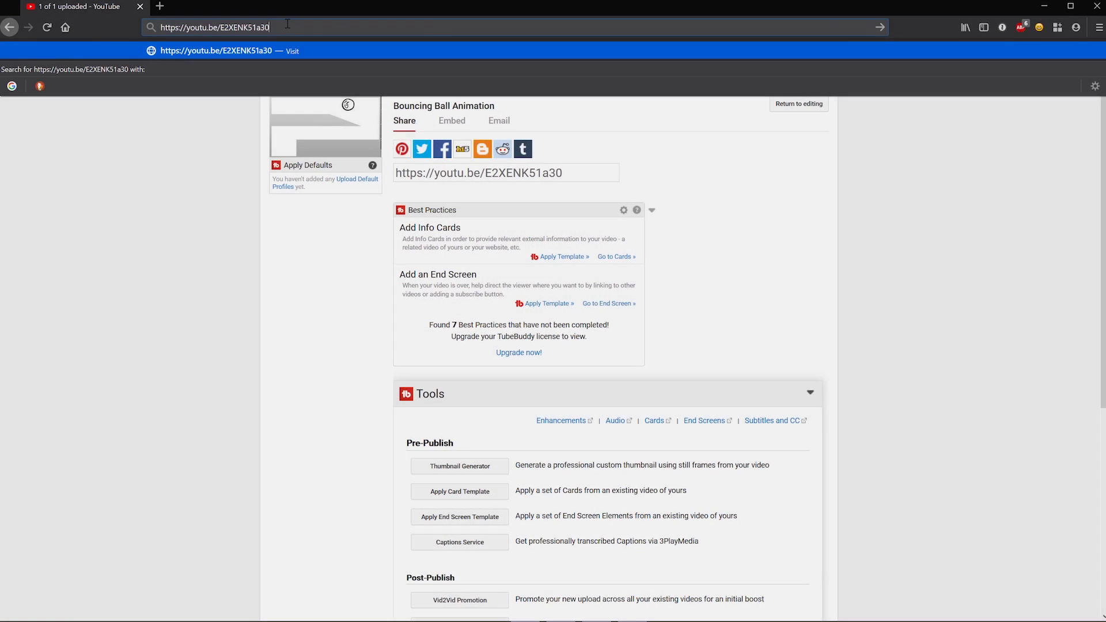
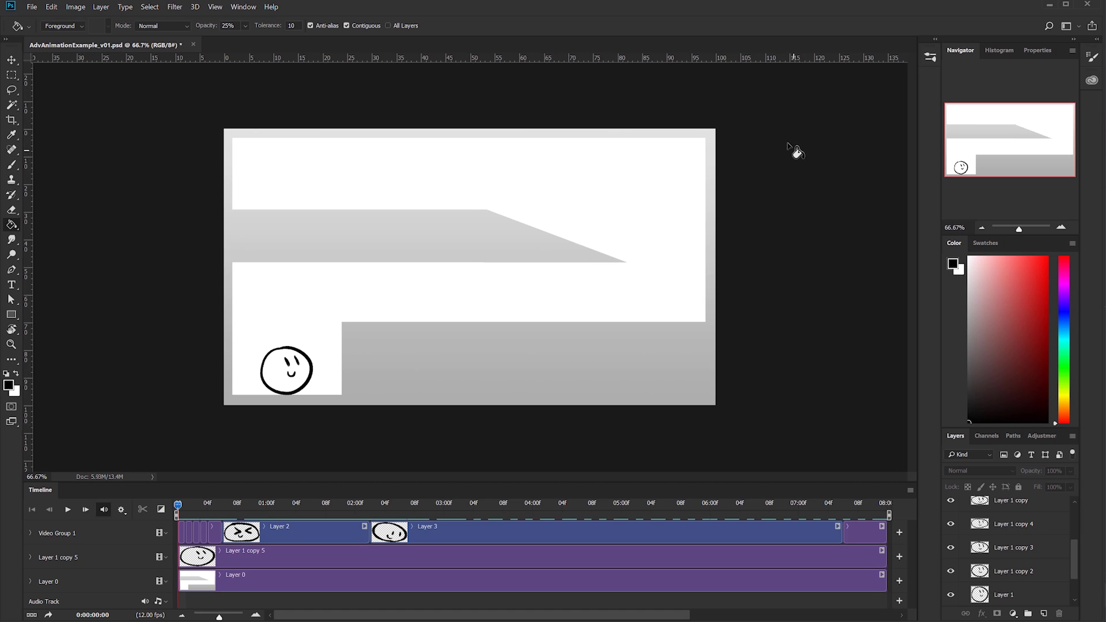
# Step: Switch to Photoshop, open the keyboard shortcut settings and list the shortcuts for Panel Menus
pyautogui.click(52, 7)
pyautogui.click(119, 405)
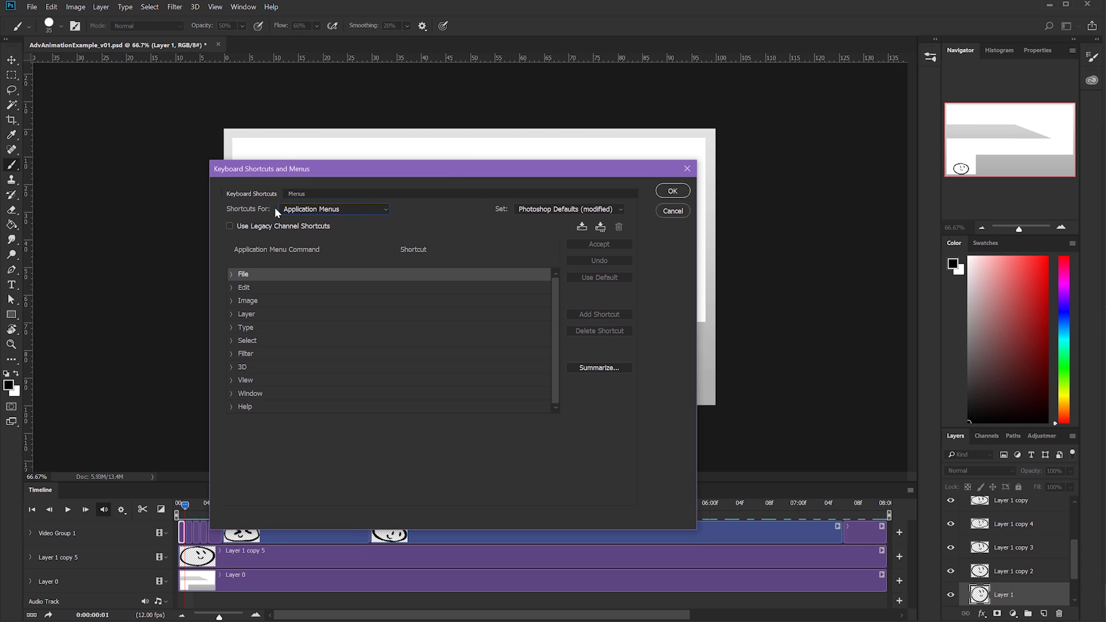
pyautogui.click(333, 210)
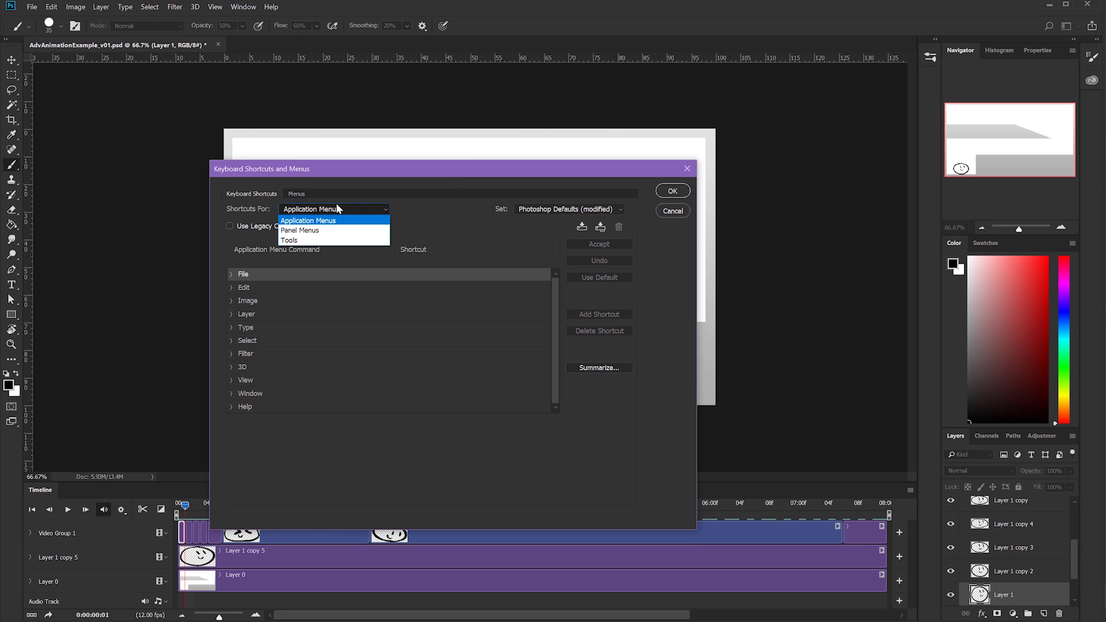
pyautogui.click(313, 232)
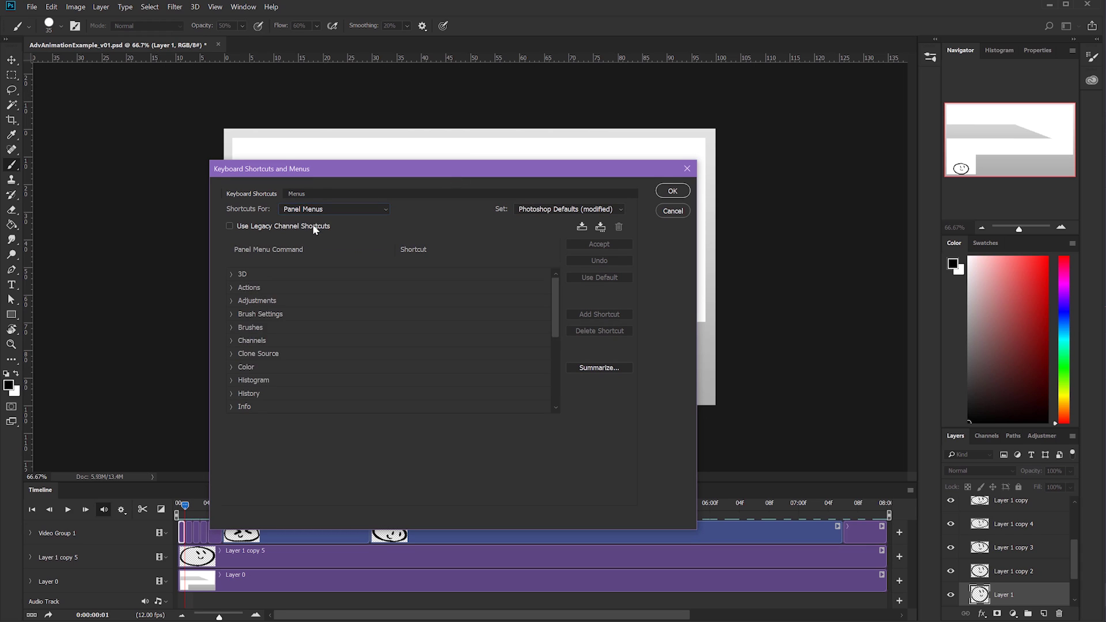
# Step: Assign the shortcut Ctrl+Y to Enable Onion Skins under the Timeline (Video) panel commands and accept it
pyautogui.moveTo(556, 318); pyautogui.dragTo(557, 372)
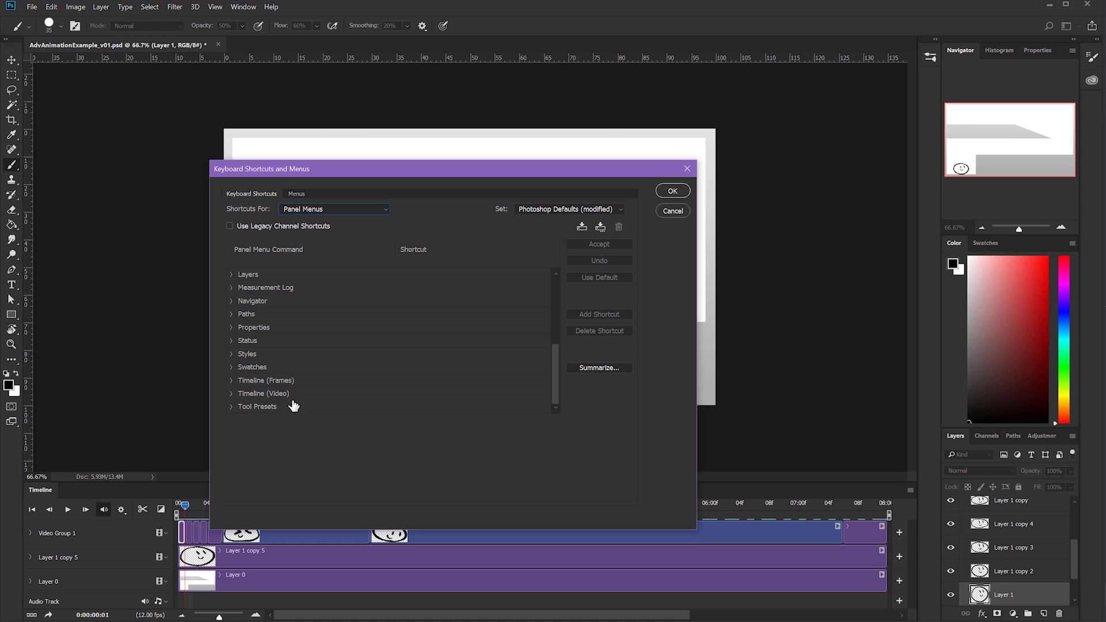
pyautogui.click(231, 394)
pyautogui.moveTo(556, 303); pyautogui.dragTo(556, 365)
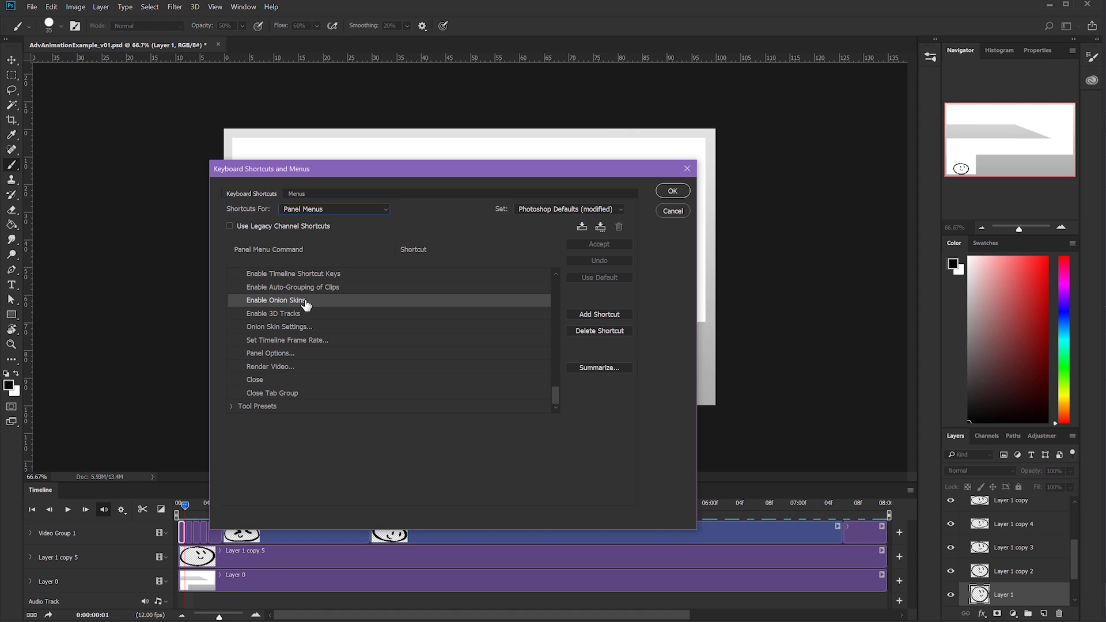
pyautogui.click(305, 302)
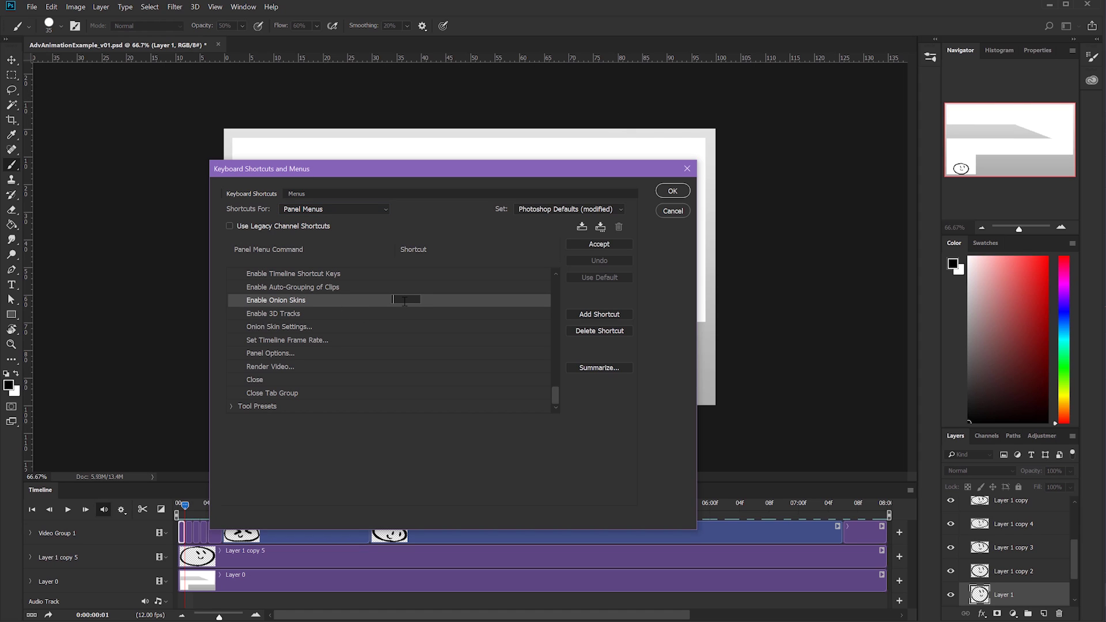
pyautogui.hotkey('ctrl', 'y')
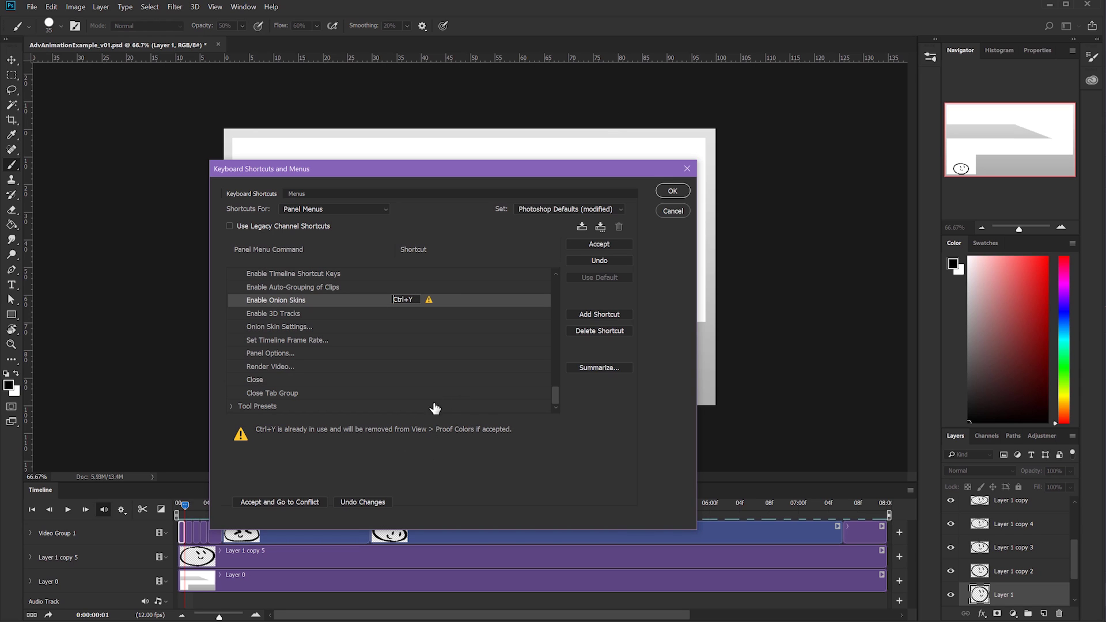
pyautogui.click(599, 244)
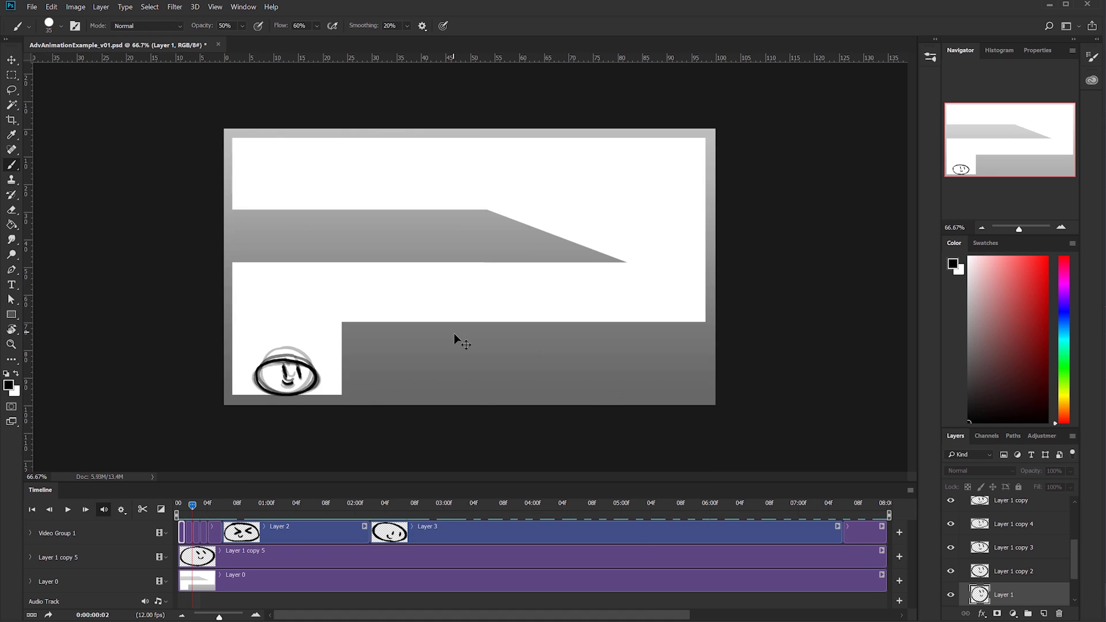
# Step: Test the new shortcut by toggling the onion skins on and off several times
pyautogui.hotkey('ctrl', 'y')
pyautogui.hotkey('ctrl', 'y')
pyautogui.hotkey('ctrl', 'y')
pyautogui.hotkey('ctrl', 'y')
pyautogui.hotkey('ctrl', 'y')
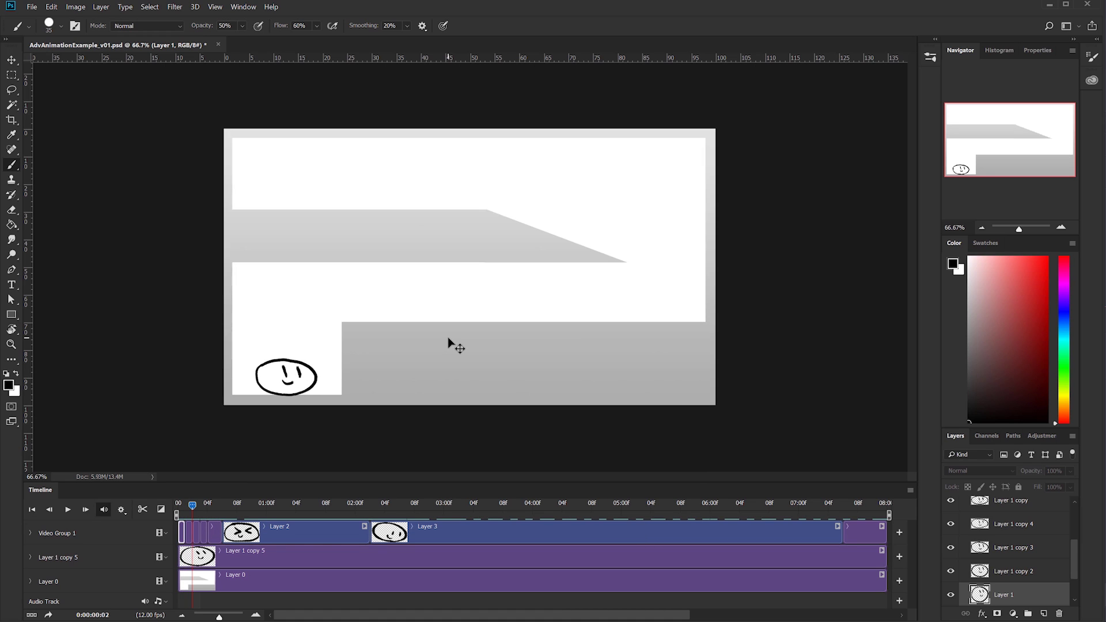
pyautogui.hotkey('ctrl', 'y')
pyautogui.hotkey('ctrl', 'y')
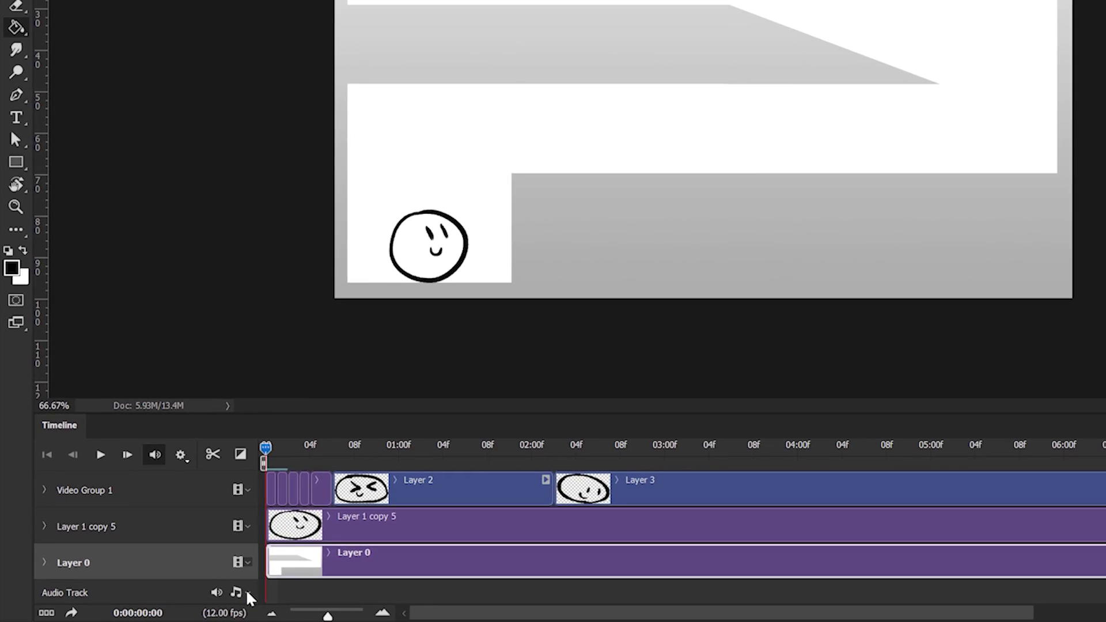
# Step: Add farting-around-by-kevin-macleod.mp3 from the Examples folder to the audio track
pyautogui.click(249, 592)
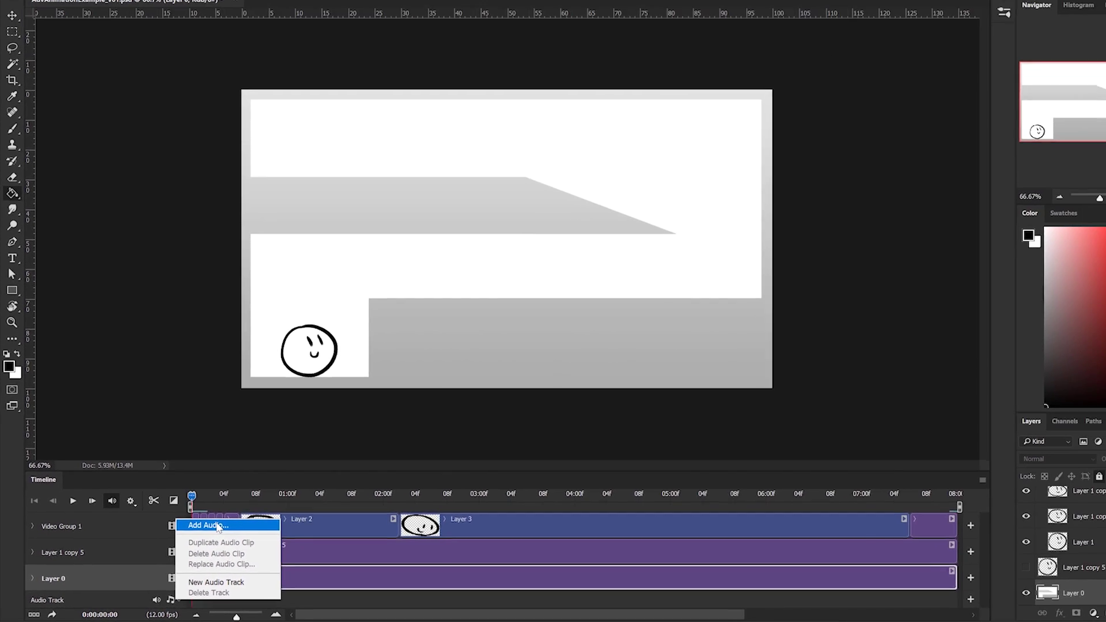
pyautogui.click(288, 488)
pyautogui.click(266, 169)
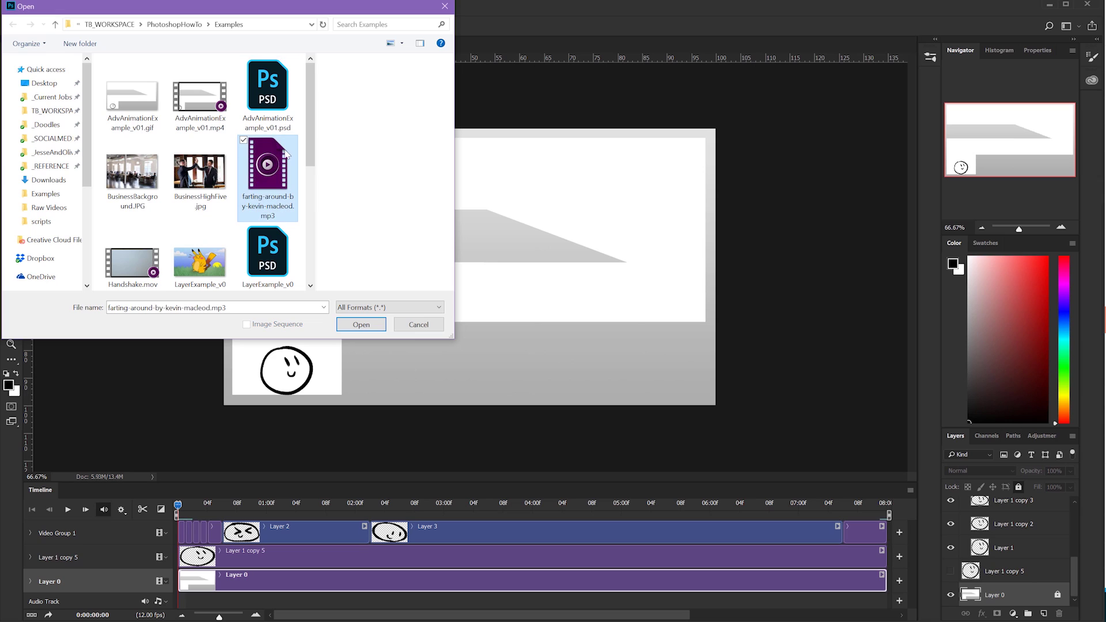
pyautogui.click(361, 325)
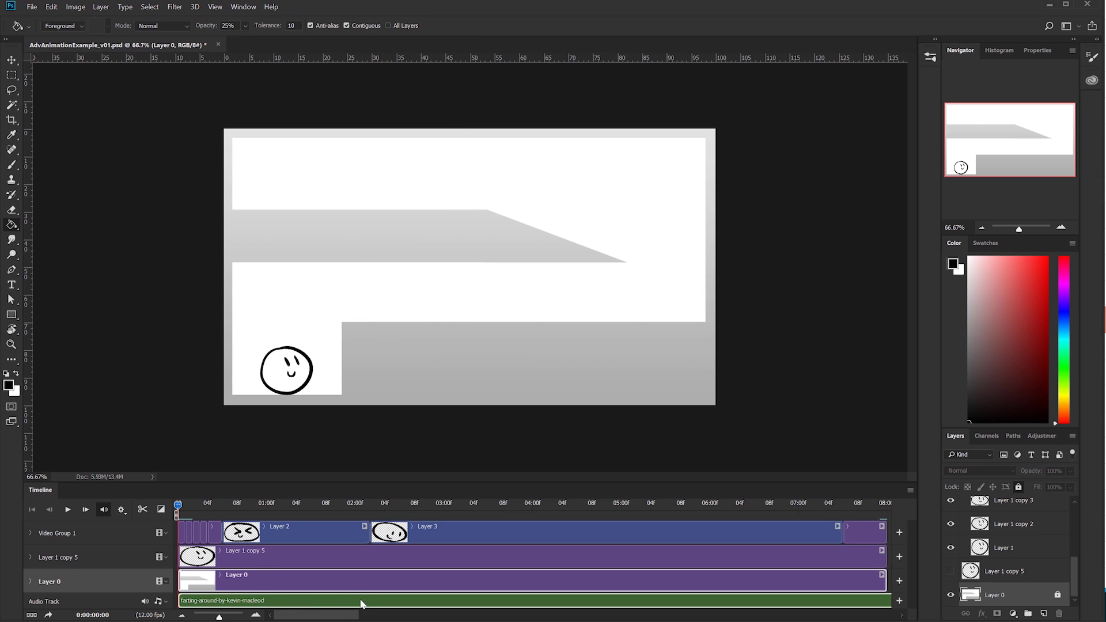
# Step: Trim the audio clip to end with the animation at 08:00 and give it a 1 s fade-out
pyautogui.moveTo(344, 617); pyautogui.dragTo(871, 617)
pyautogui.moveTo(621, 601); pyautogui.dragTo(83, 588)
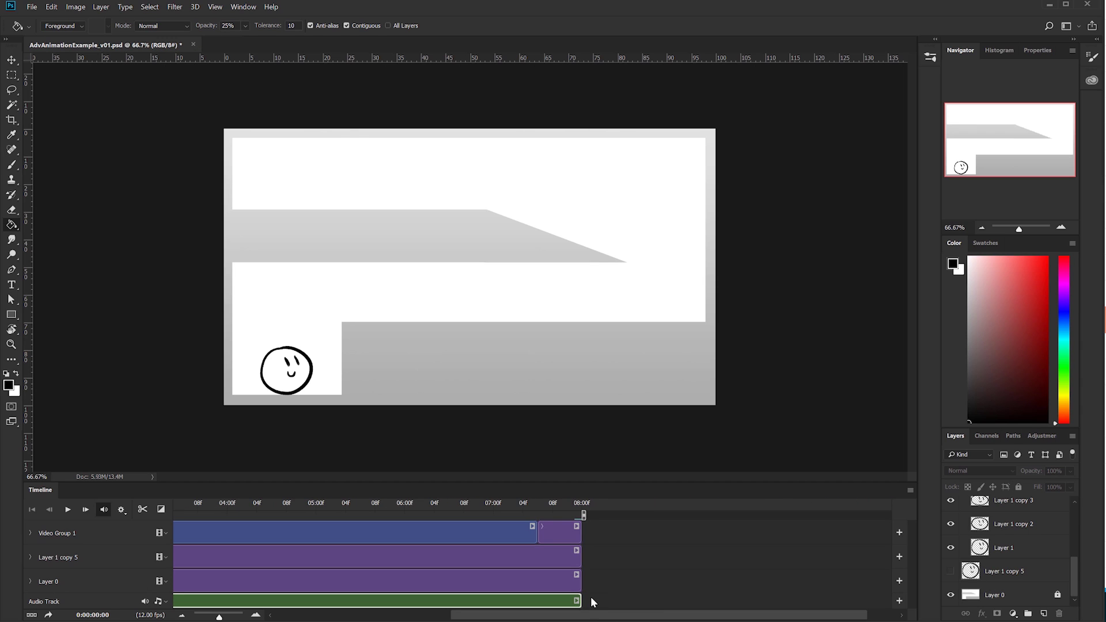
pyautogui.click(582, 601)
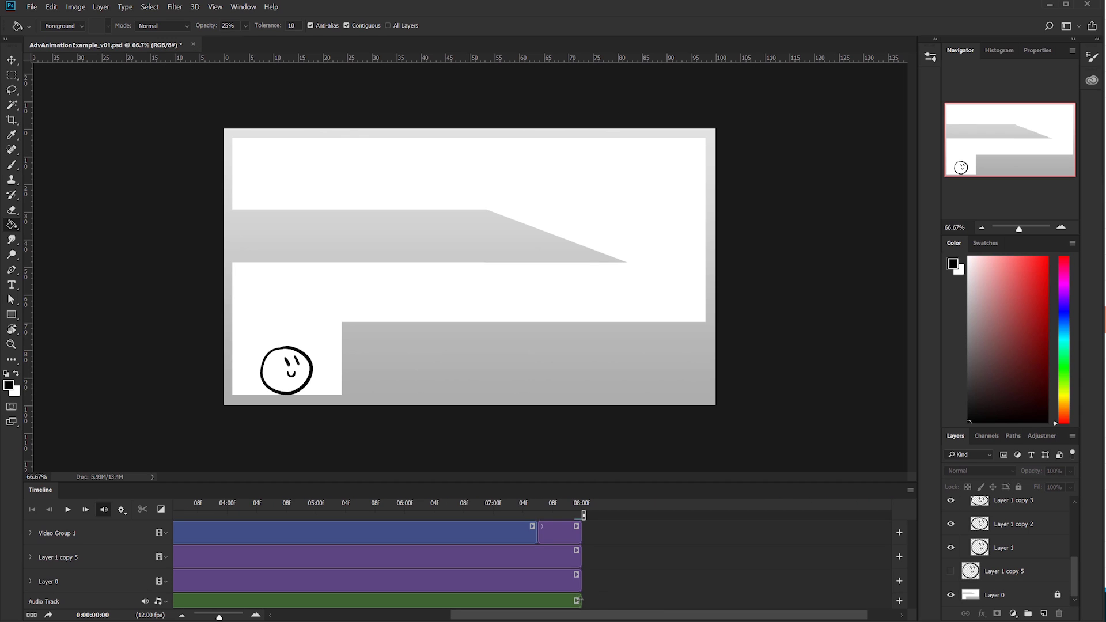
pyautogui.click(576, 601)
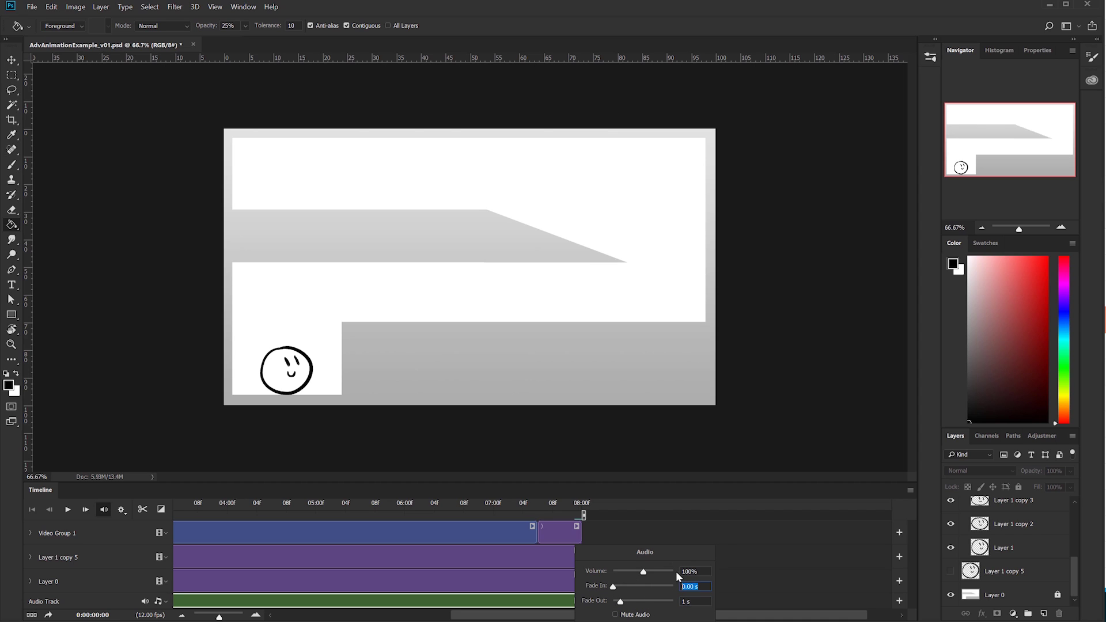
pyautogui.press('Return')
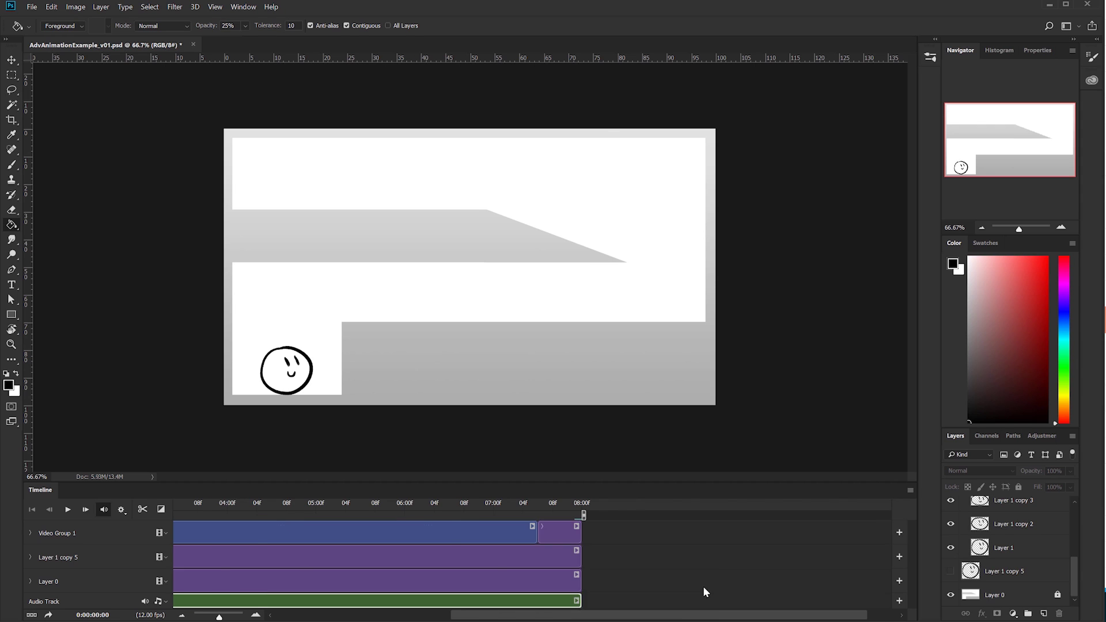
# Step: Play the animation with its music from the beginning, stop it and scrub back through the timeline
pyautogui.moveTo(697, 615); pyautogui.dragTo(507, 615)
pyautogui.click(67, 510)
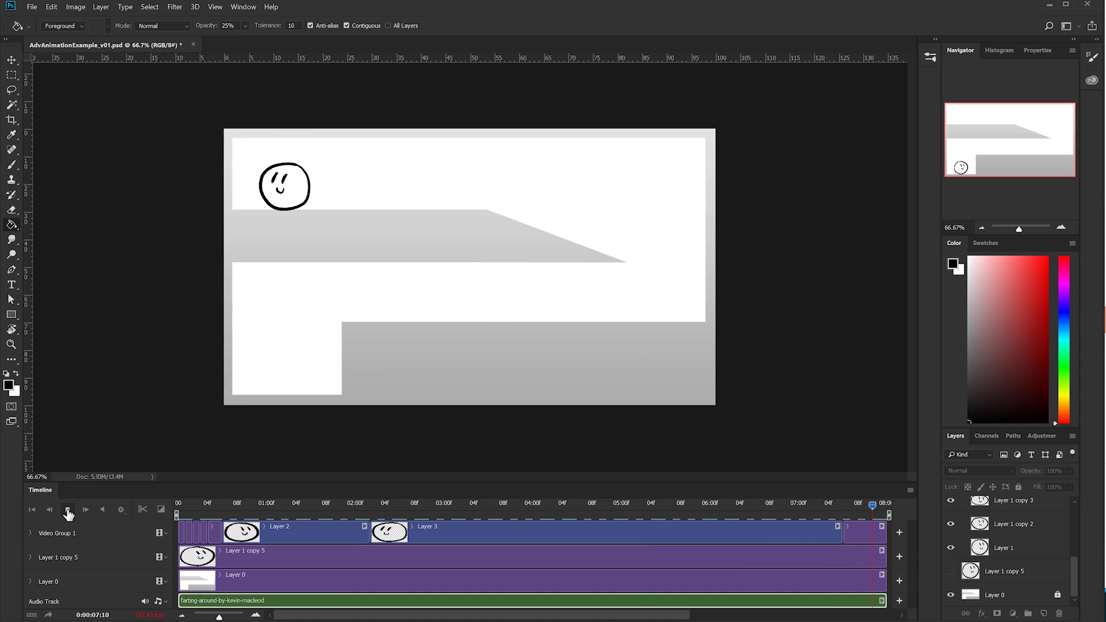
pyautogui.click(68, 511)
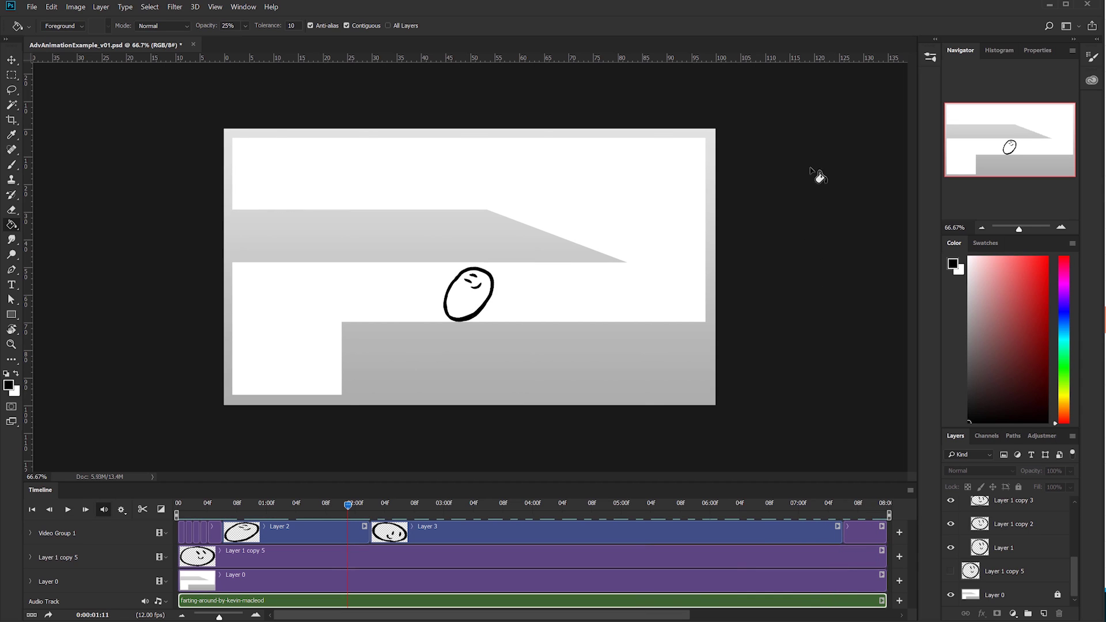
pyautogui.moveTo(422, 506); pyautogui.dragTo(282, 503)
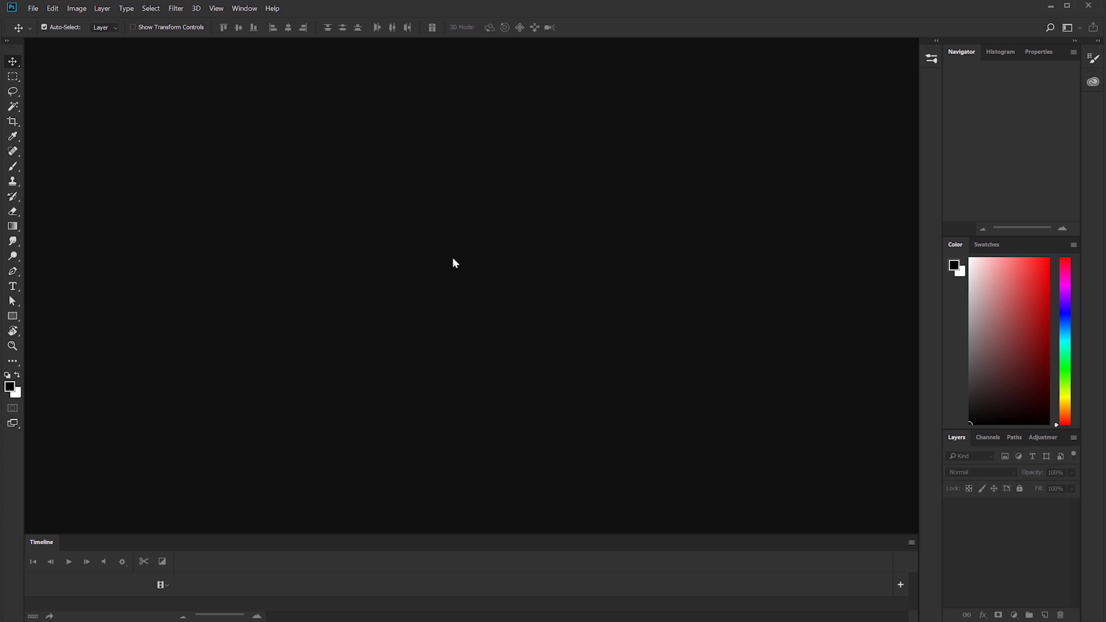
# Step: Import Handshake.mov from beginning to end as layers with a frame animation, and convert it to a video timeline
pyautogui.click(34, 11)
pyautogui.moveTo(97, 273)
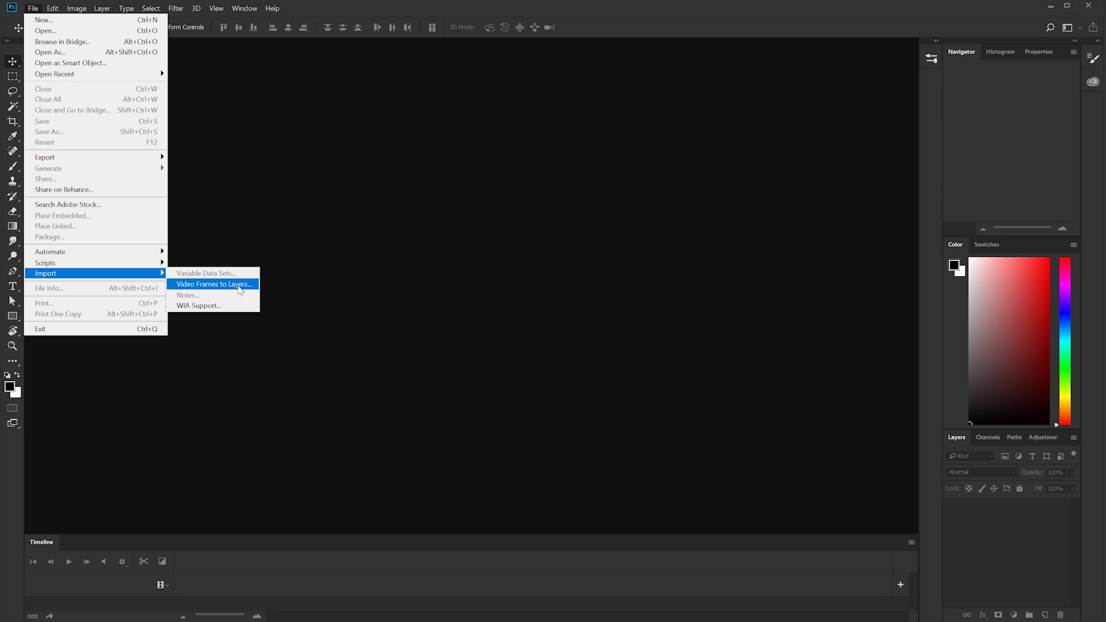
pyautogui.click(233, 286)
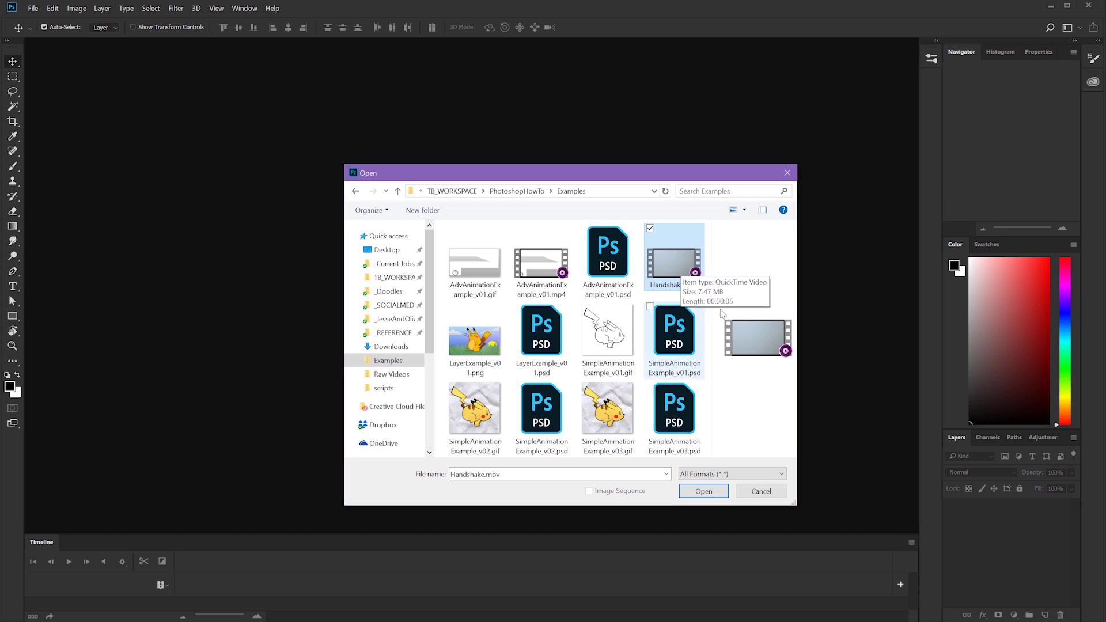
pyautogui.click(710, 497)
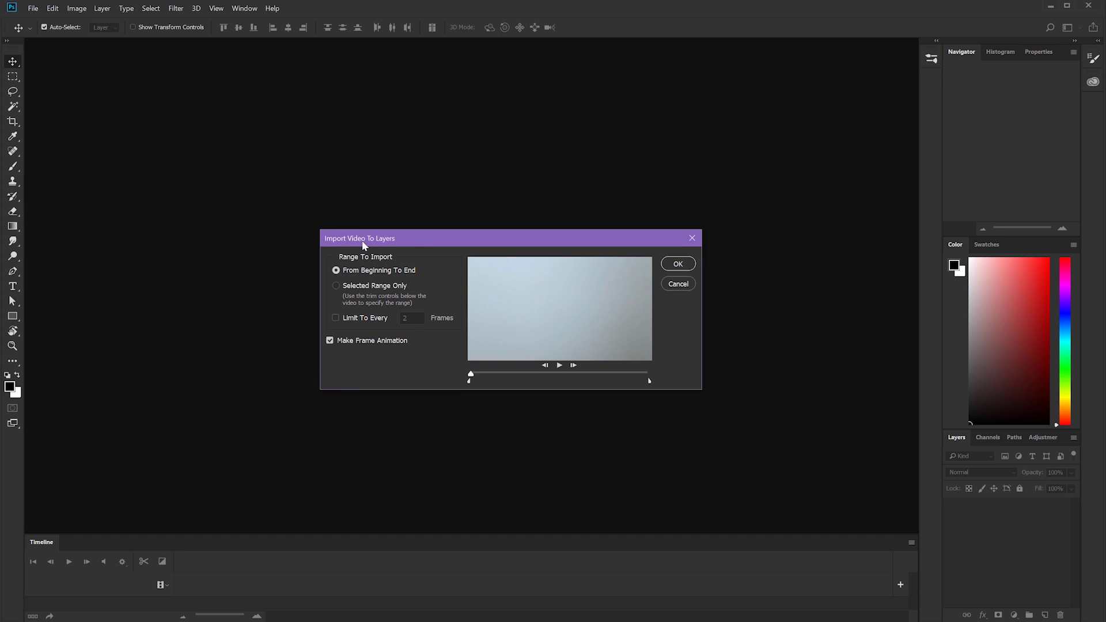
pyautogui.click(678, 264)
pyautogui.press('space')
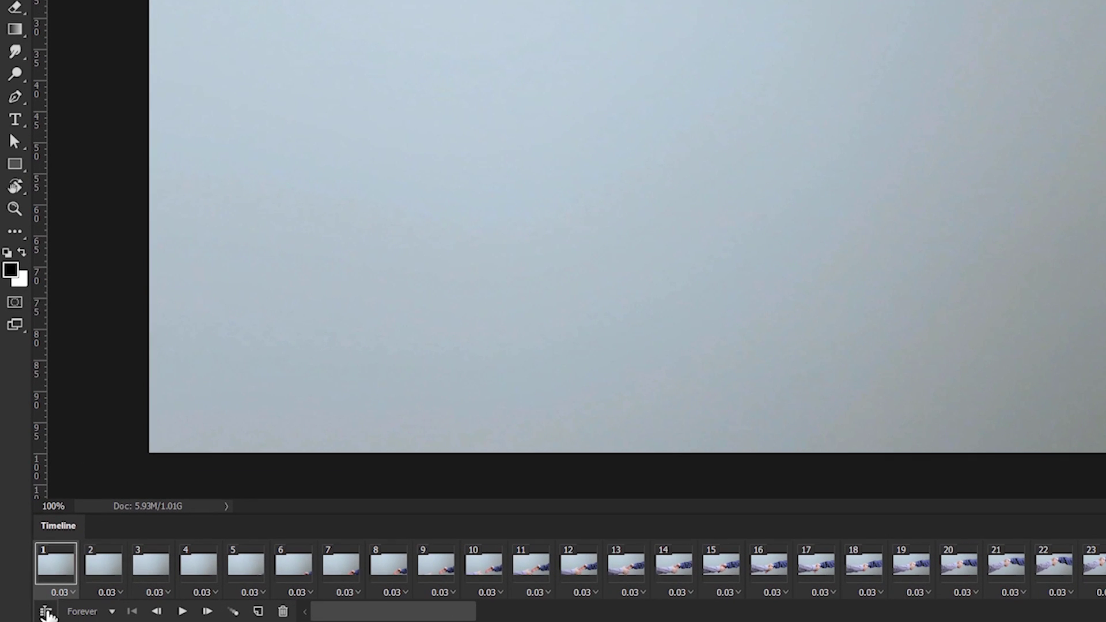
pyautogui.click(46, 613)
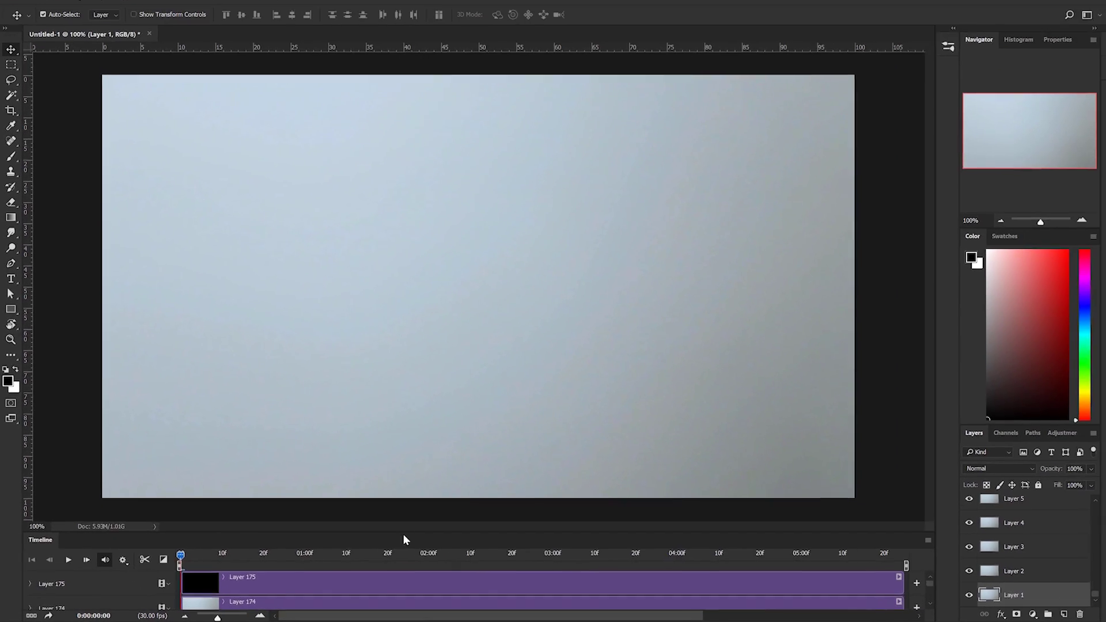
# Step: Add a blank video layer above Layer 175 and trim its clip to end with the other layers
pyautogui.moveTo(416, 534); pyautogui.dragTo(424, 412)
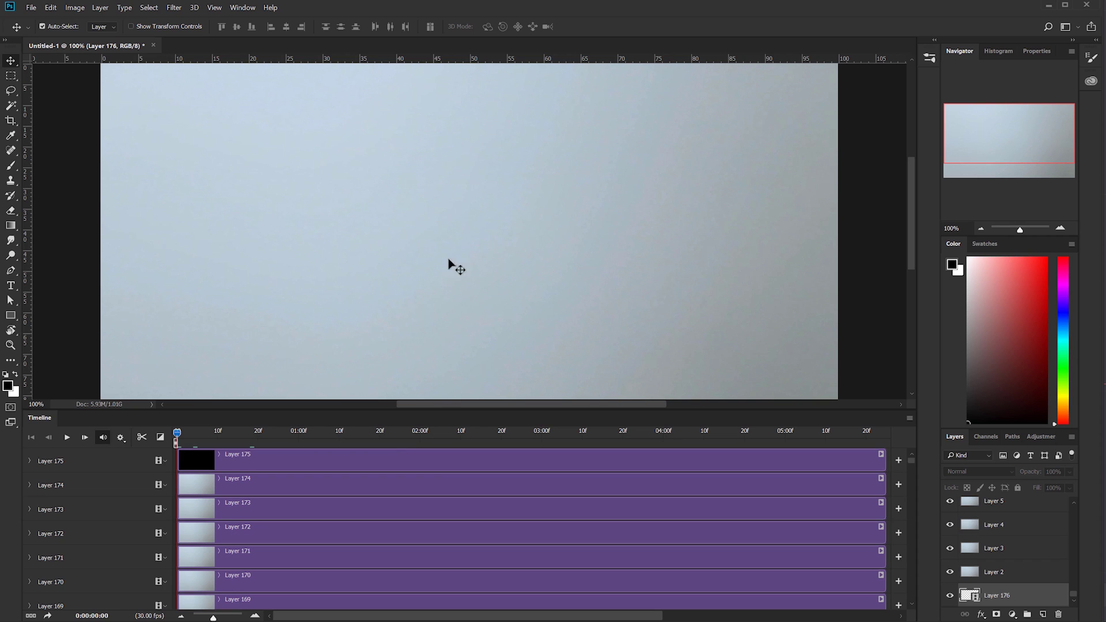
pyautogui.click(196, 464)
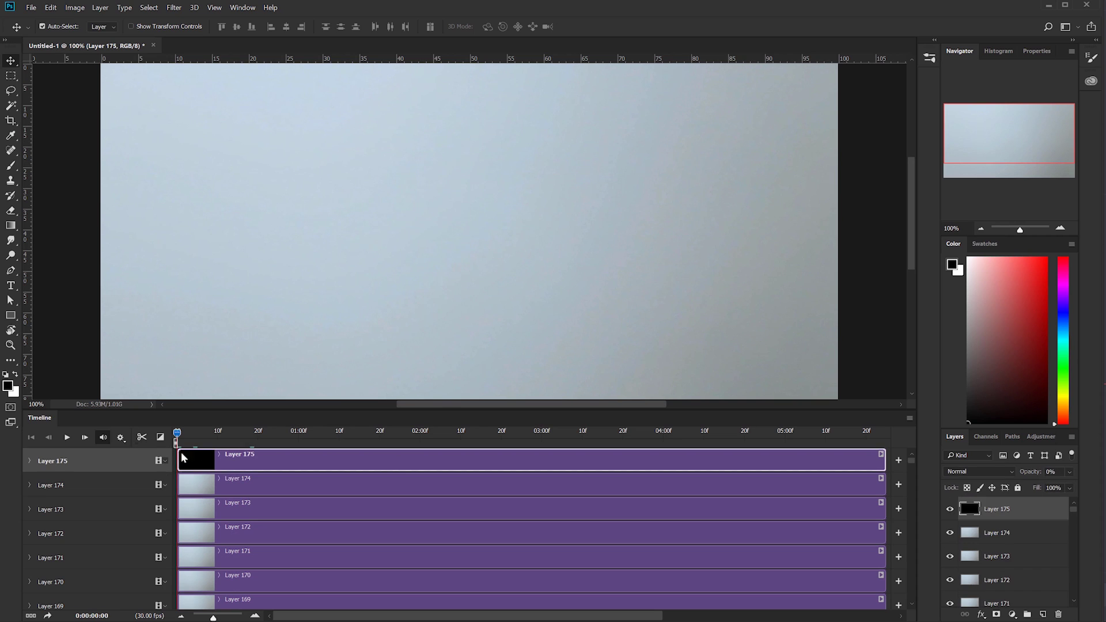
pyautogui.click(100, 7)
pyautogui.moveTo(151, 225)
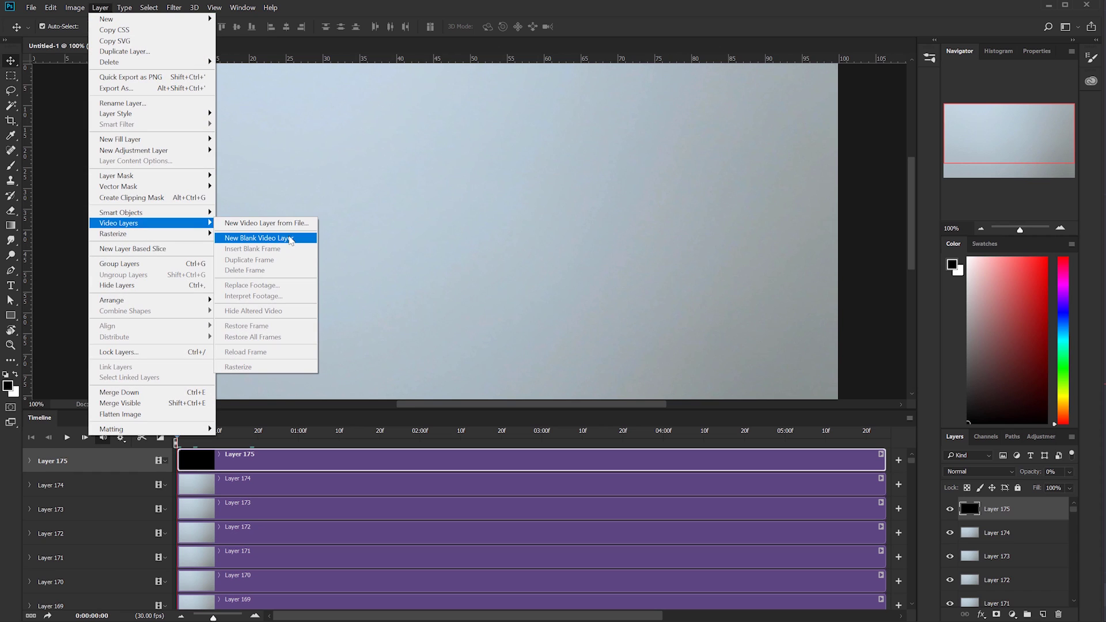
pyautogui.click(283, 238)
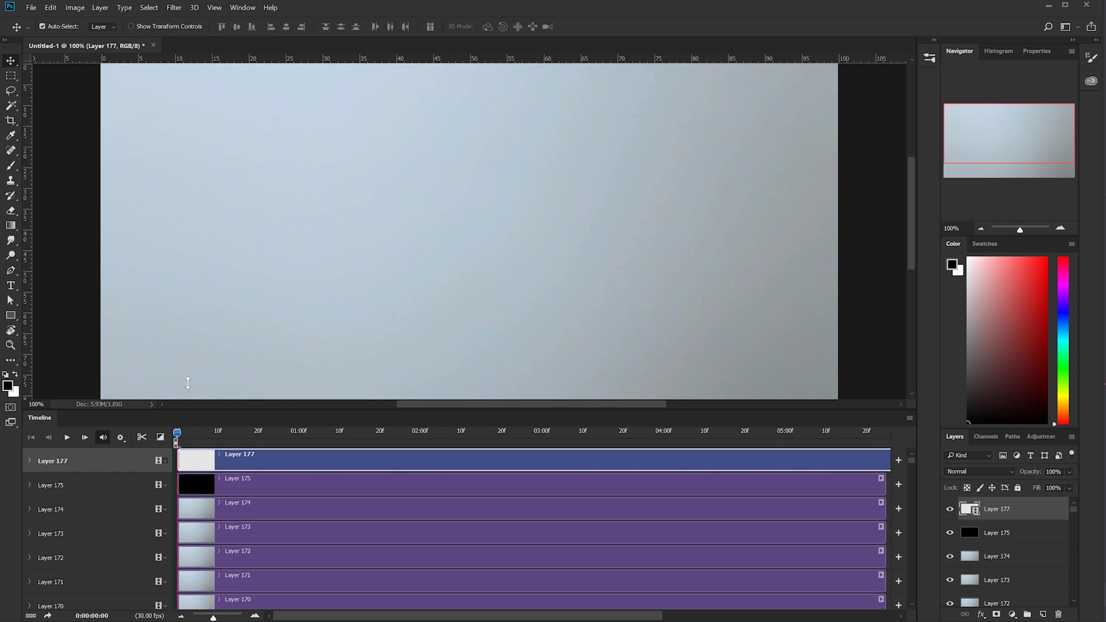
pyautogui.moveTo(451, 616); pyautogui.dragTo(638, 617)
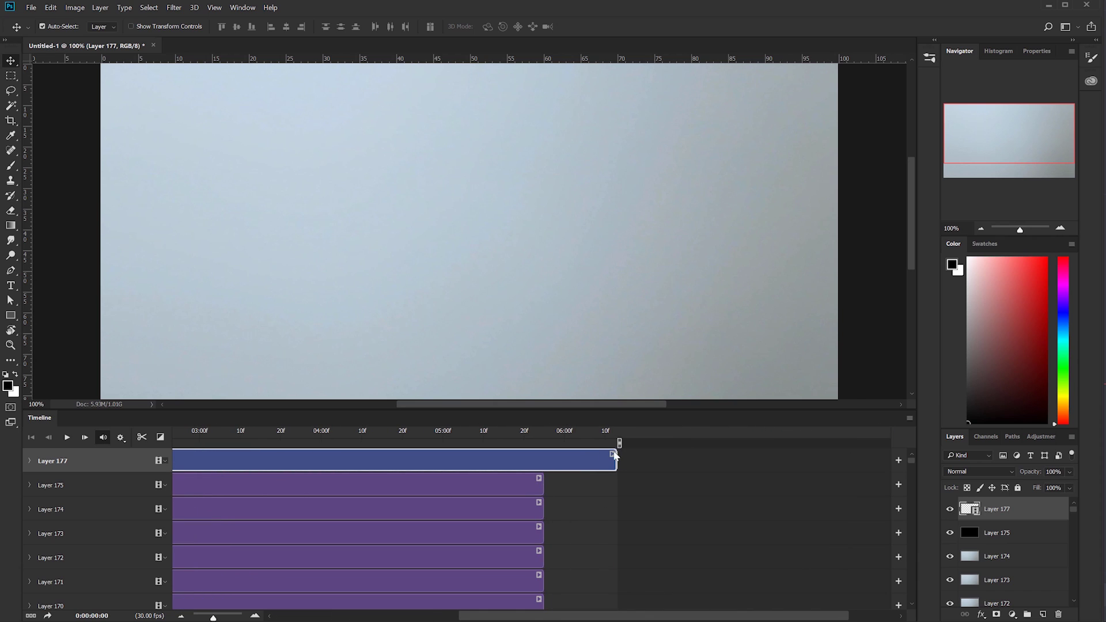
pyautogui.moveTo(615, 461); pyautogui.dragTo(543, 461)
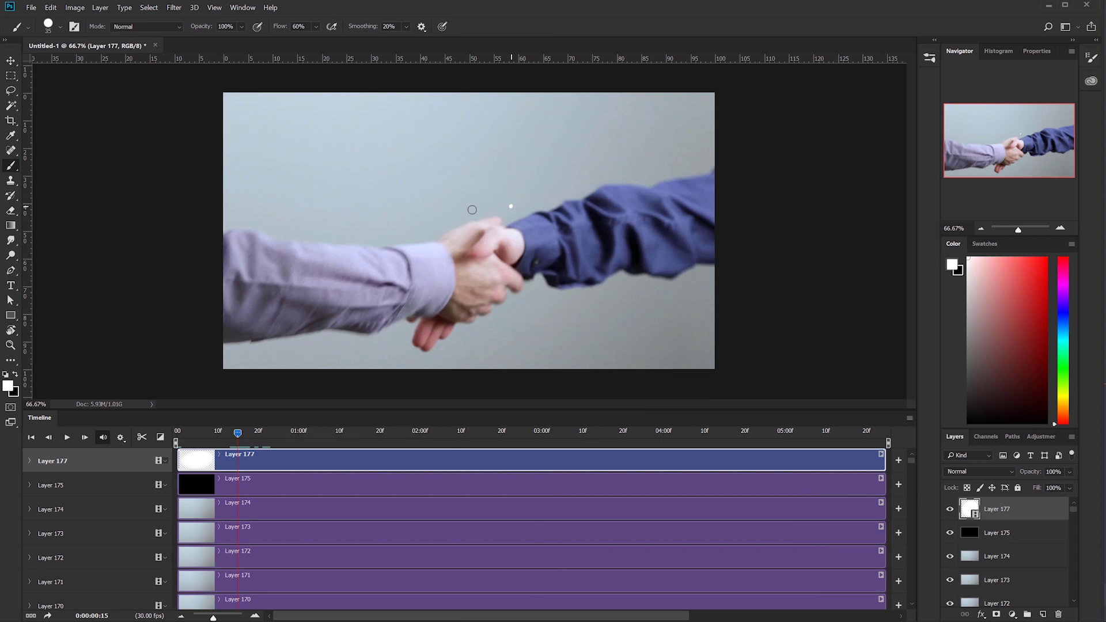
# Step: Paint small white dots around the clasped hands on the blank video layer at frame 15
pyautogui.click(470, 209)
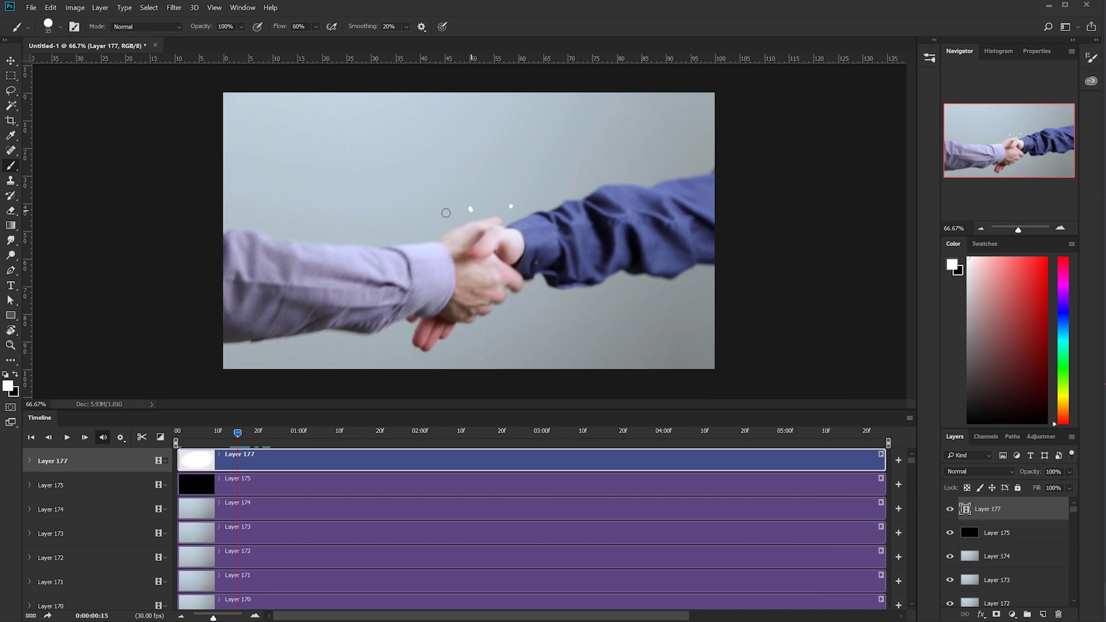
pyautogui.click(436, 221)
pyautogui.click(536, 296)
pyautogui.click(515, 315)
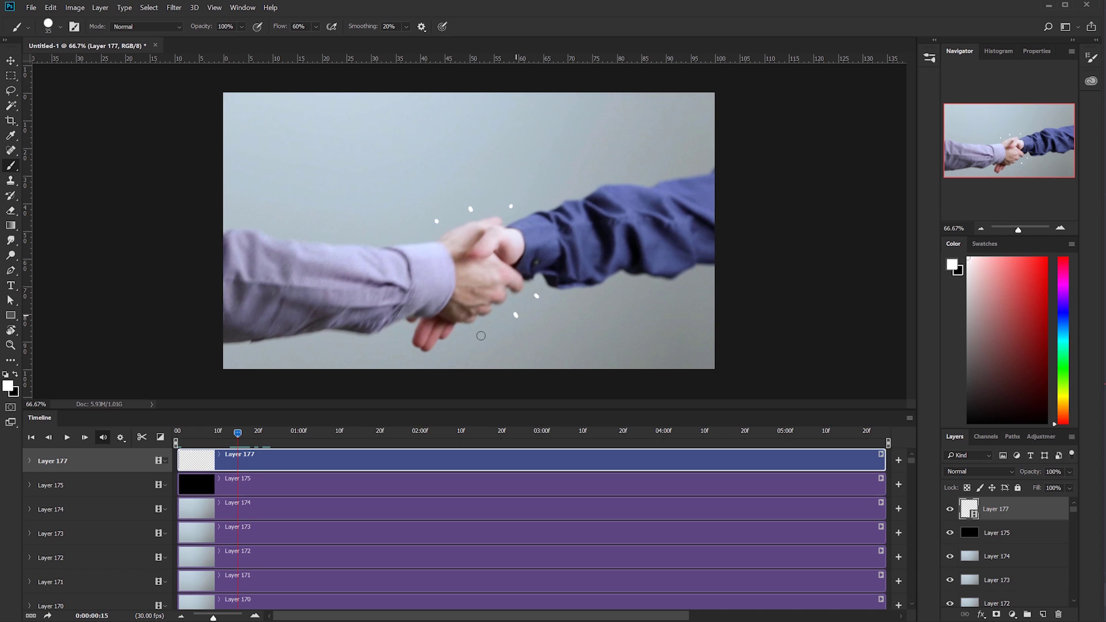
# Step: Advance the video layer to frame 16 and enable onion skins
pyautogui.press('Right')
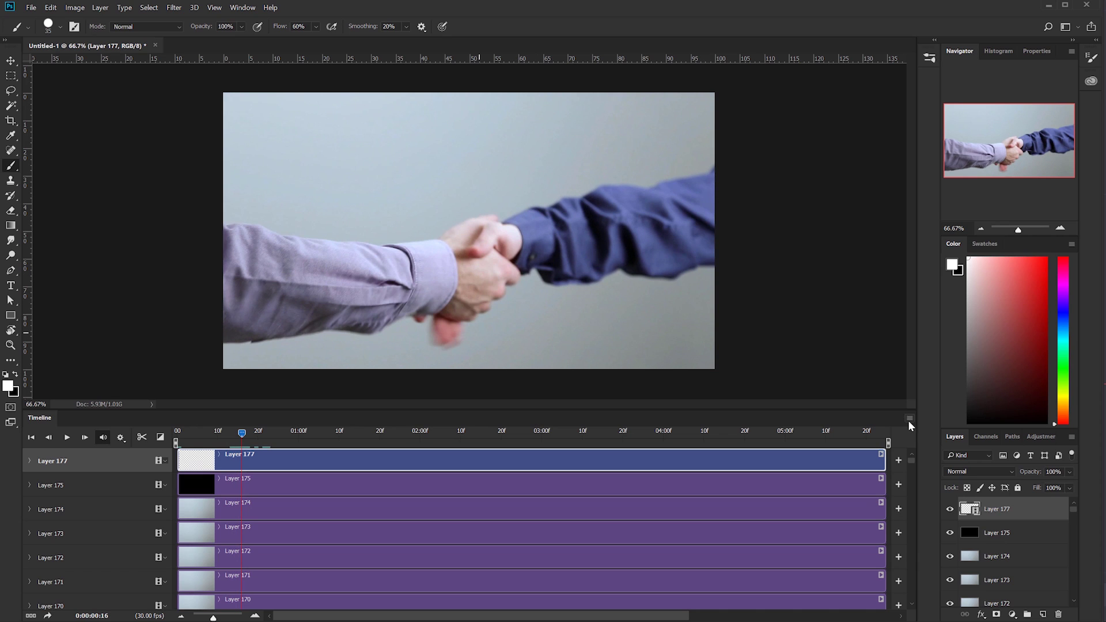
pyautogui.click(910, 419)
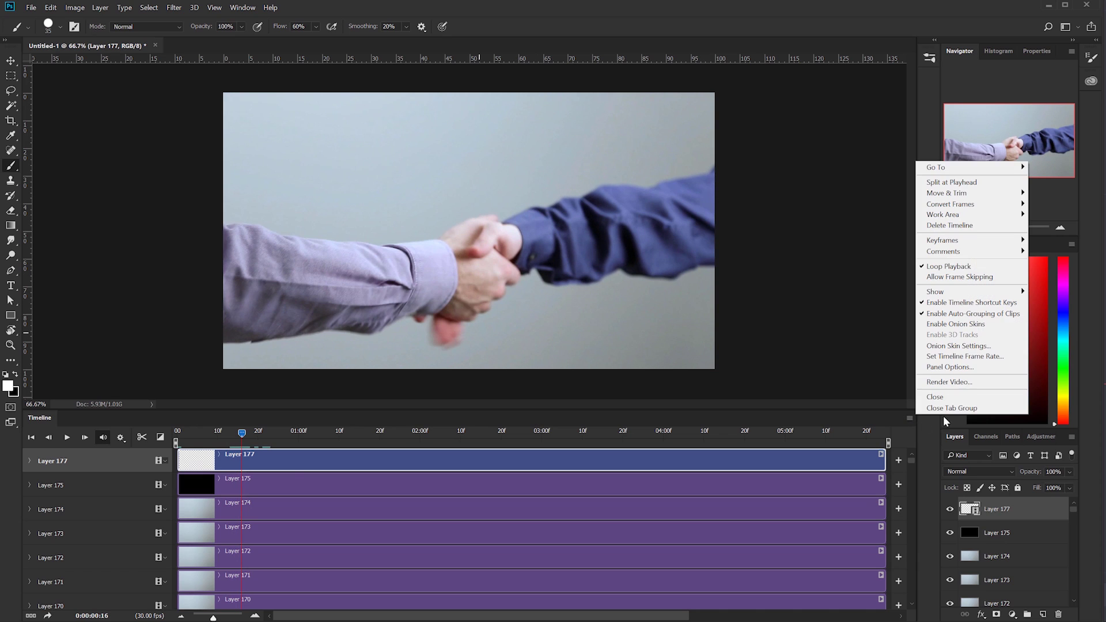
pyautogui.click(975, 325)
# Step: Paint white burst lines radiating outward from the handshake on the following frames, shrinking them to small marks farther out
pyautogui.press('Right')
pyautogui.press('Right')
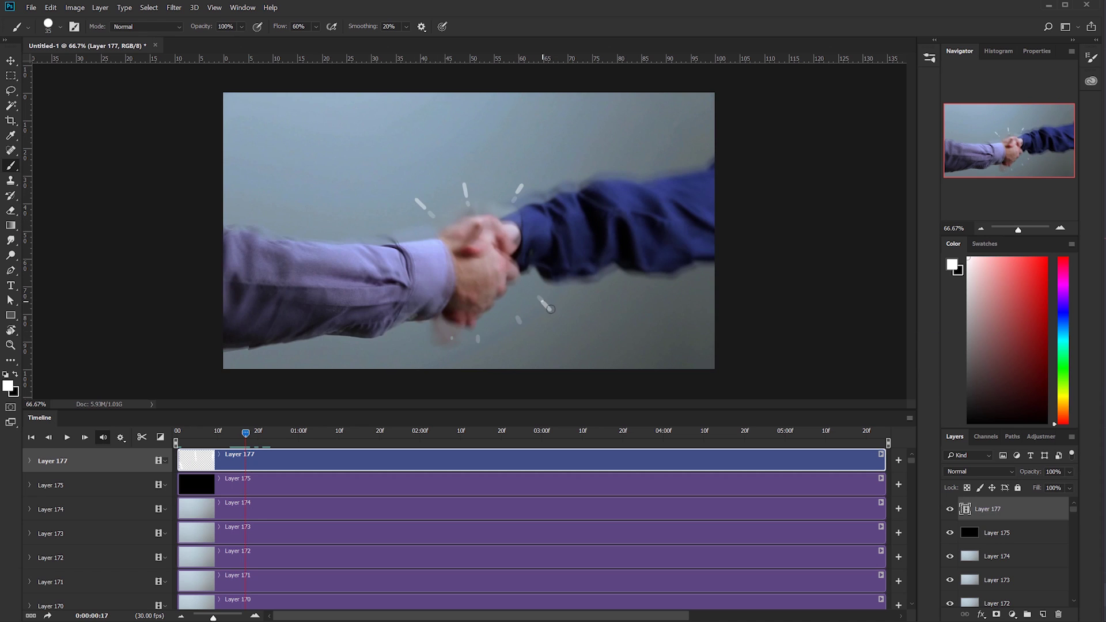
pyautogui.moveTo(525, 179); pyautogui.dragTo(539, 162)
pyautogui.press('Right')
pyautogui.moveTo(459, 167); pyautogui.dragTo(458, 162)
pyautogui.moveTo(403, 182); pyautogui.dragTo(398, 178)
pyautogui.moveTo(403, 212); pyautogui.dragTo(392, 205)
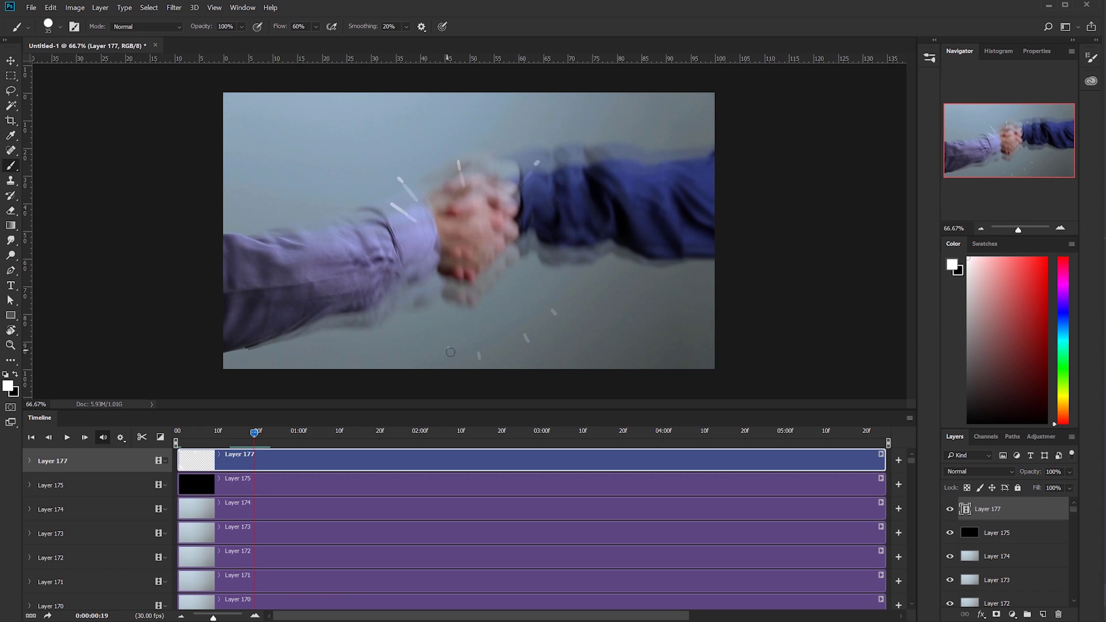
pyautogui.click(560, 319)
pyautogui.click(532, 345)
pyautogui.press('Right')
pyautogui.moveTo(543, 158); pyautogui.dragTo(547, 154)
pyautogui.press('Right')
pyautogui.press('Right')
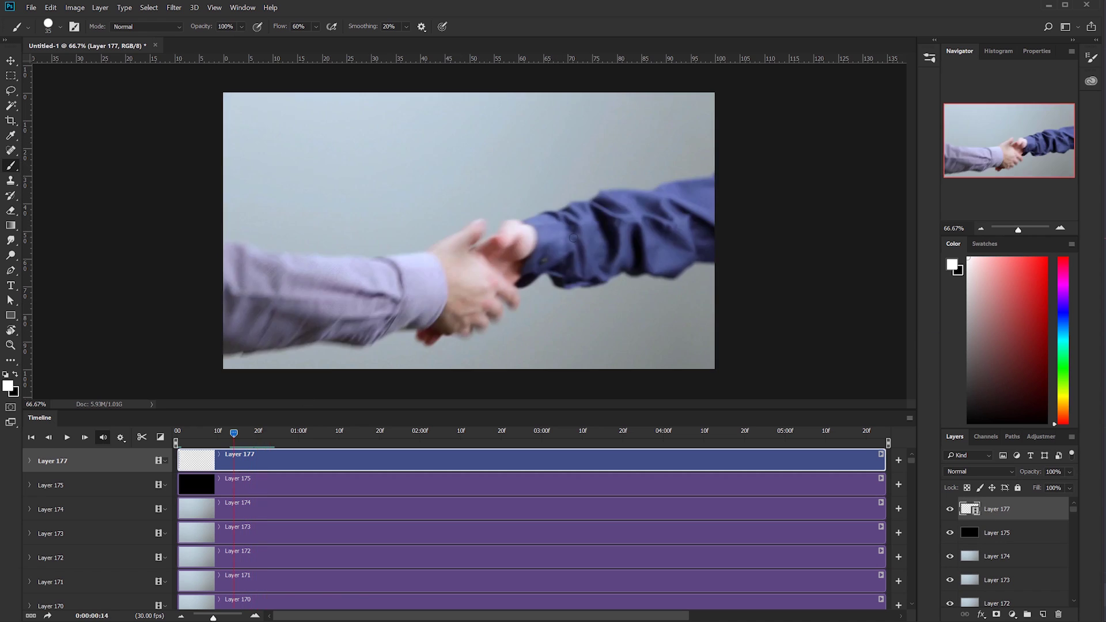
# Step: Step forward frame by frame through the handshake footage to review the painted burst
pyautogui.press('Right')
pyautogui.press('Right')
pyautogui.press('Right')
pyautogui.press('Right')
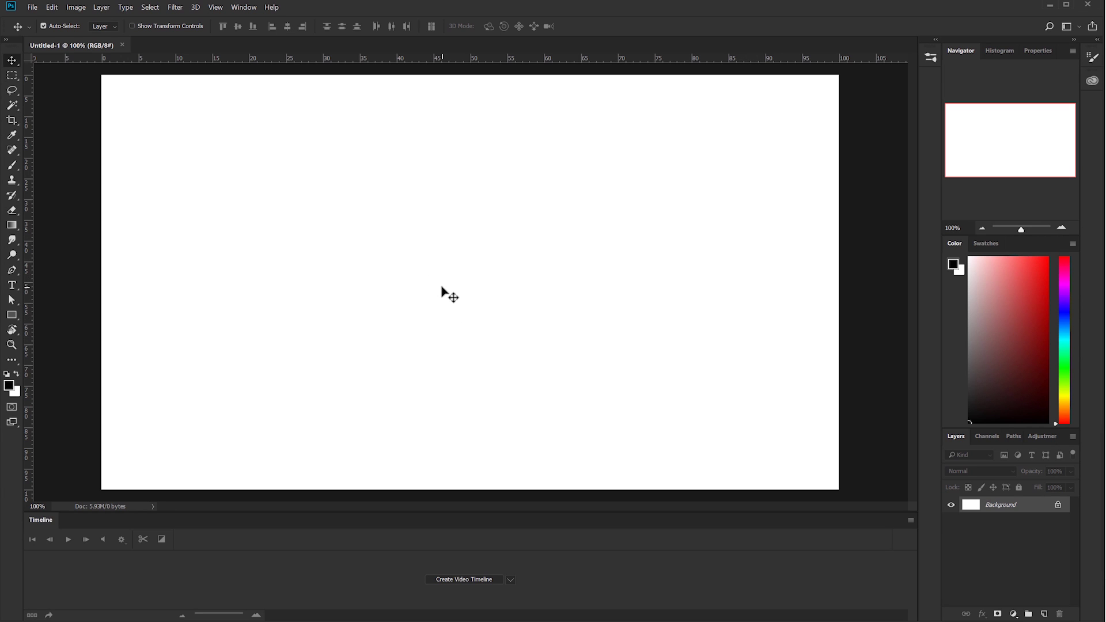
# Step: Place BusinessHighFive.jpg as an embedded image in the blank document and scale it to about 201% so it fills the canvas
pyautogui.click(33, 7)
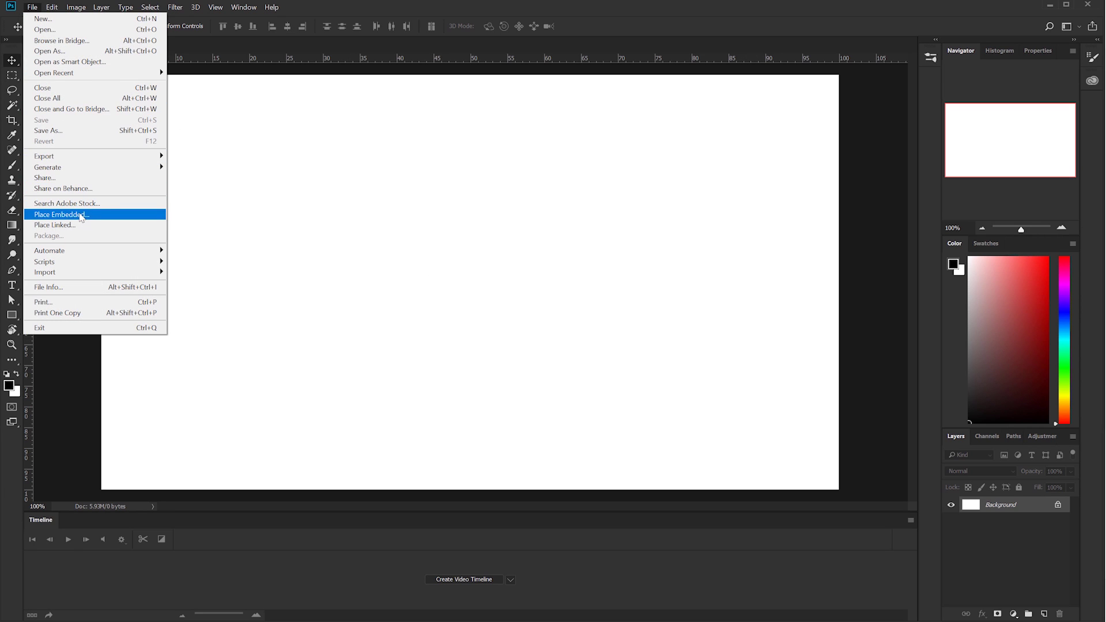
pyautogui.click(79, 214)
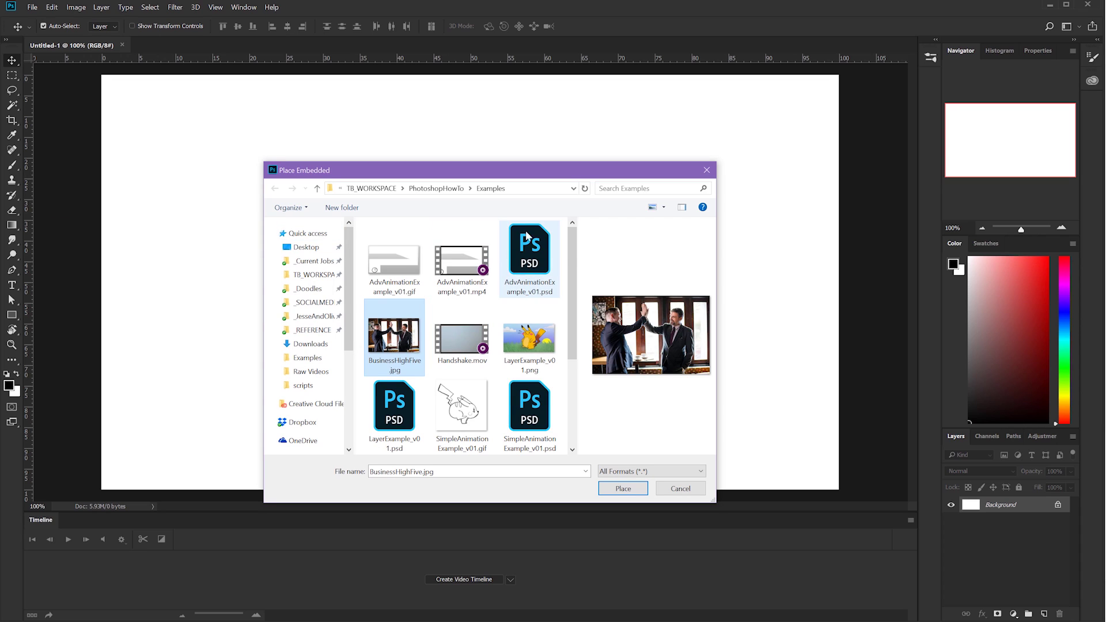
pyautogui.click(565, 252)
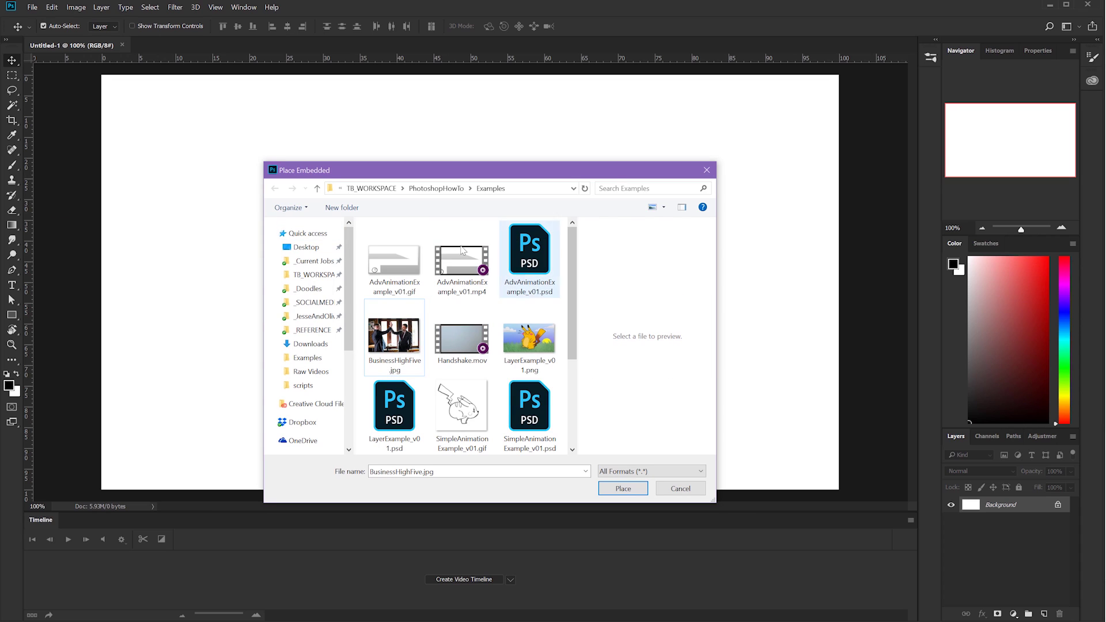
pyautogui.click(396, 337)
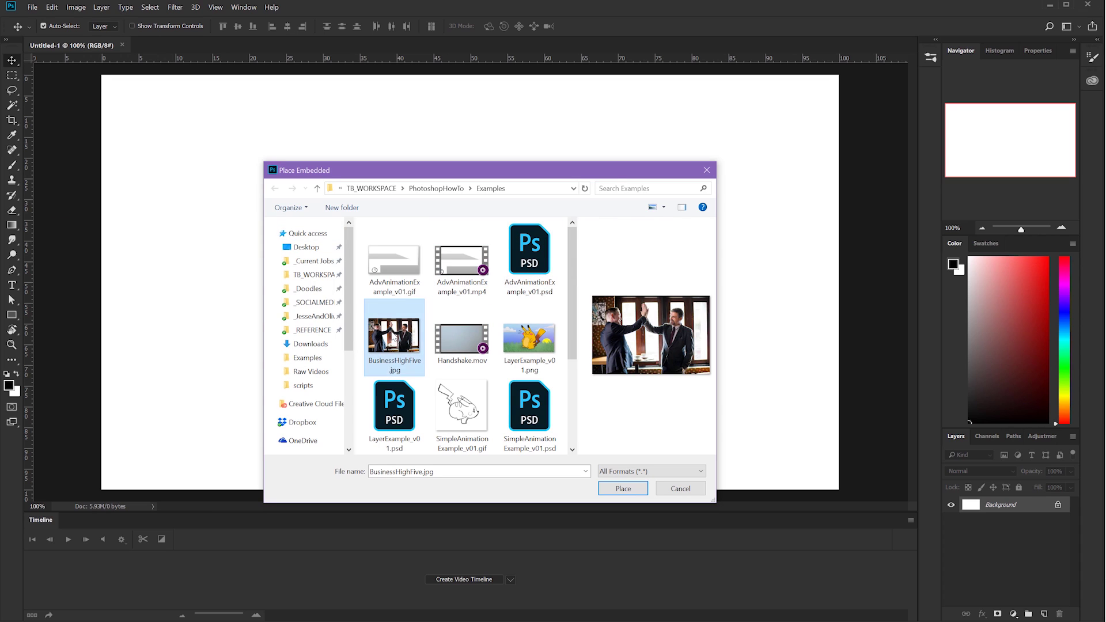
pyautogui.click(627, 489)
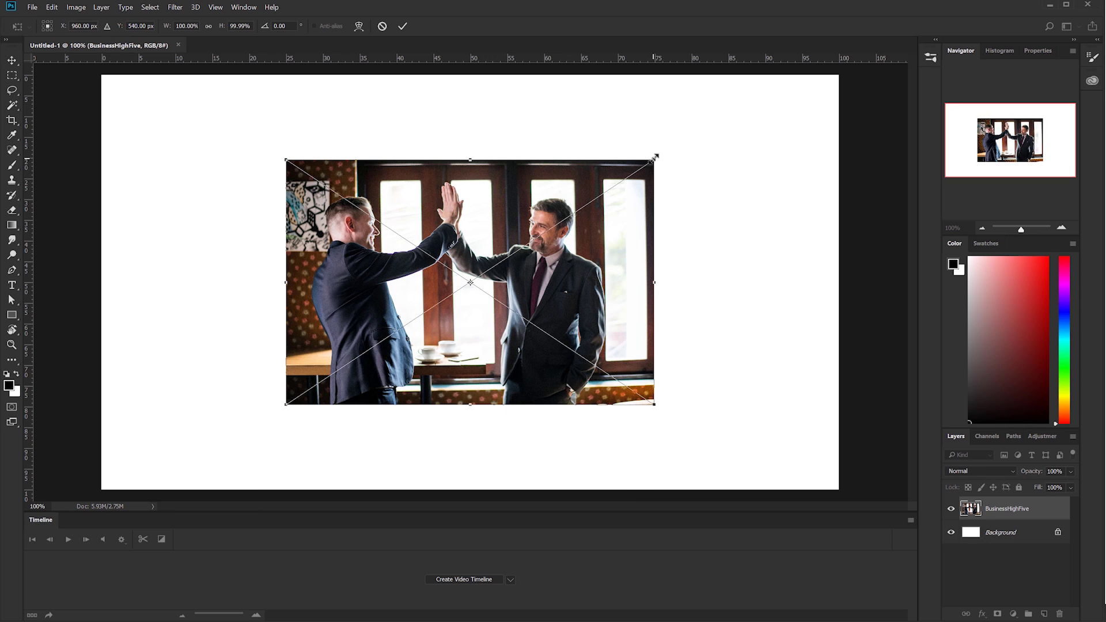
pyautogui.moveTo(655, 156); pyautogui.dragTo(861, 88)
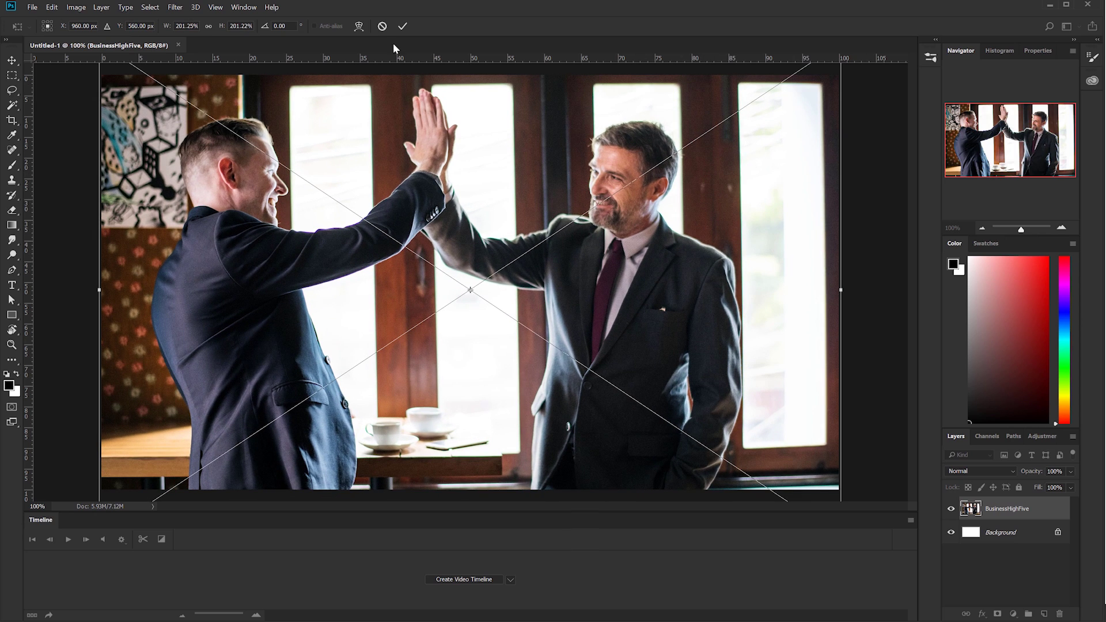
pyautogui.click(402, 27)
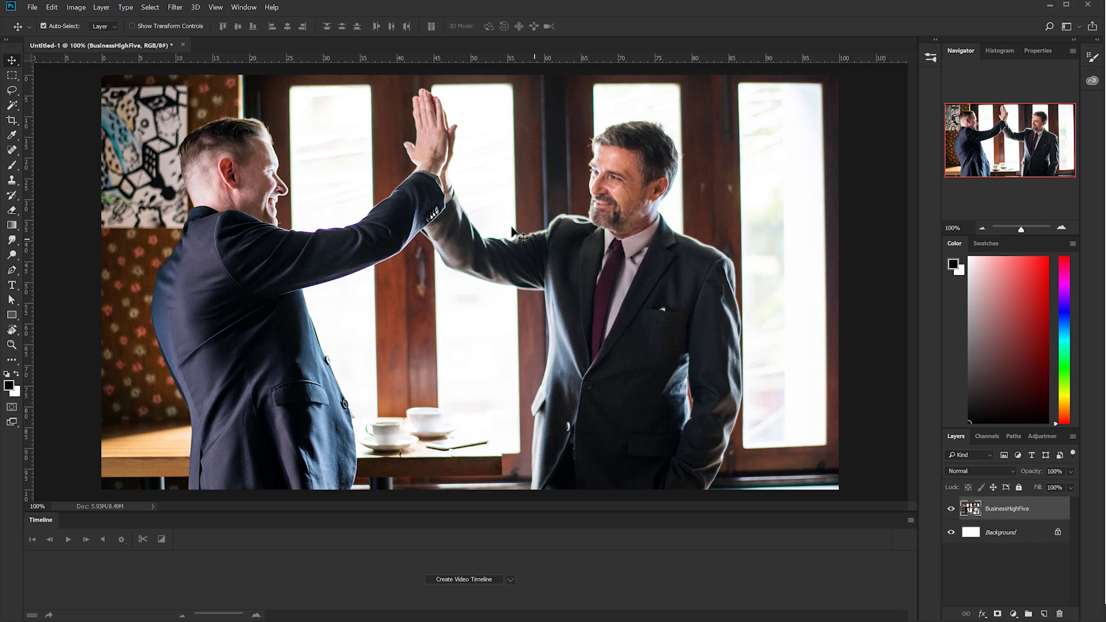
# Step: Outline each businessman with the Polygonal Lasso to cut them out onto separate layers, and slightly shift both cutouts
pyautogui.hotkey('shift', 'l')
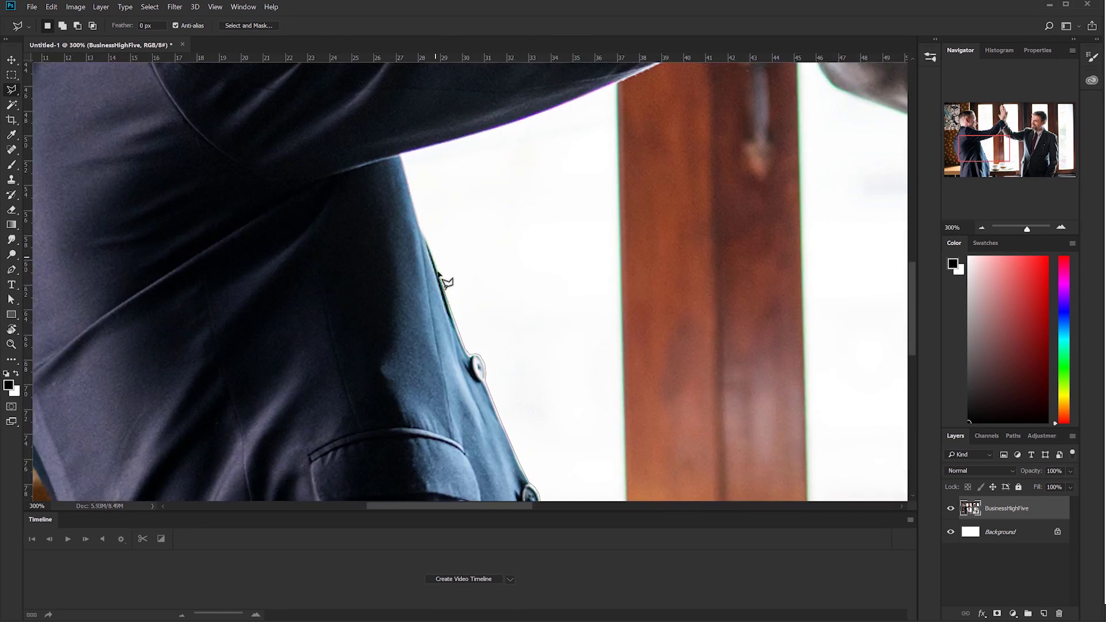
pyautogui.click(647, 167)
pyautogui.moveTo(611, 221); pyautogui.dragTo(617, 257)
pyautogui.click(239, 139)
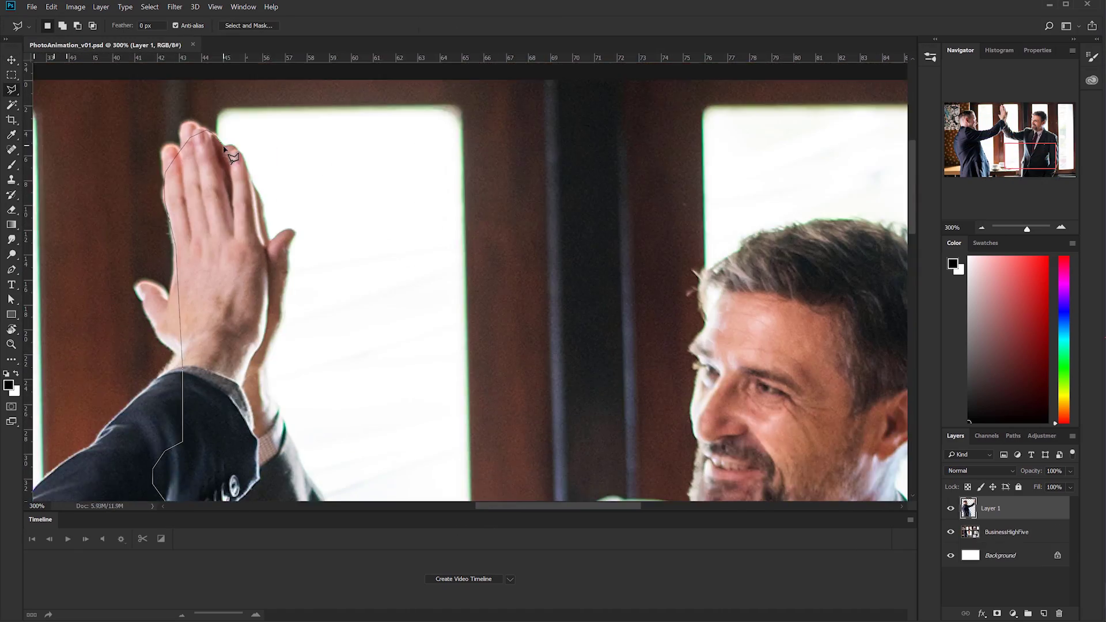
pyautogui.click(693, 303)
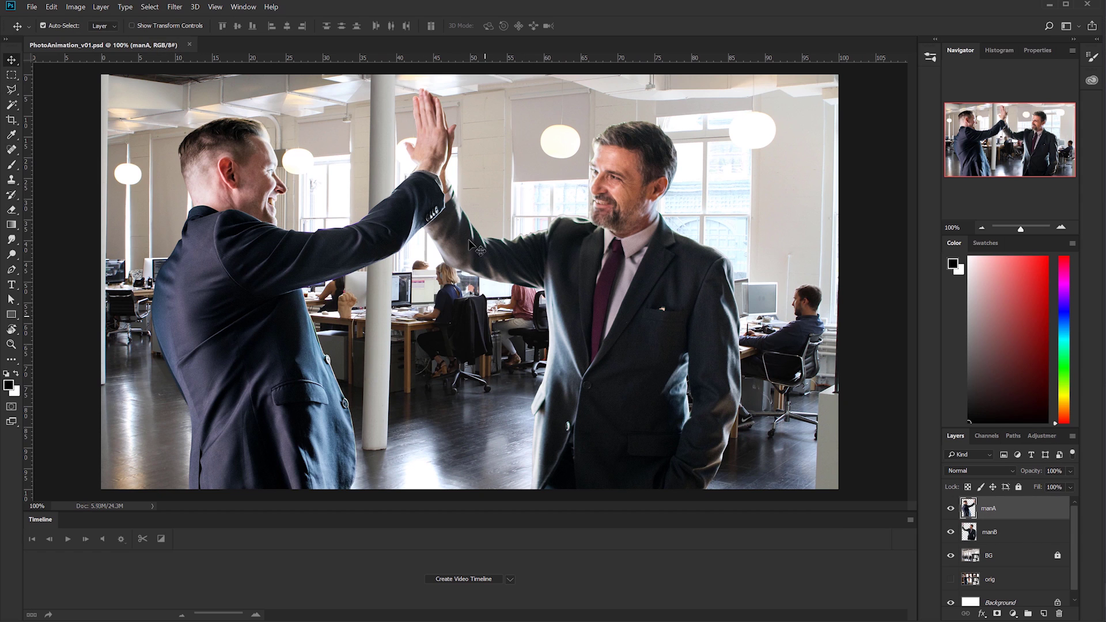
pyautogui.moveTo(274, 323); pyautogui.dragTo(276, 334)
pyautogui.moveTo(615, 310)
pyautogui.mouseDown()
pyautogui.moveTo(619, 301)
pyautogui.moveTo(618, 317)
pyautogui.mouseUp()
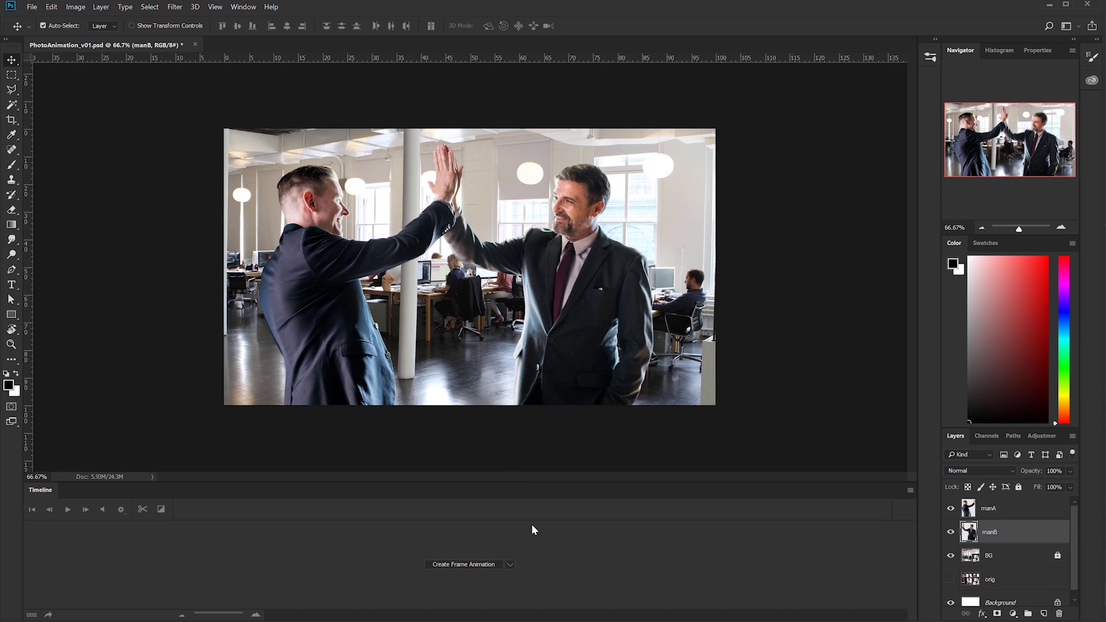
# Step: Create a video timeline for the high-five document and set its frame rate to 24 fps
pyautogui.click(510, 565)
pyautogui.click(493, 577)
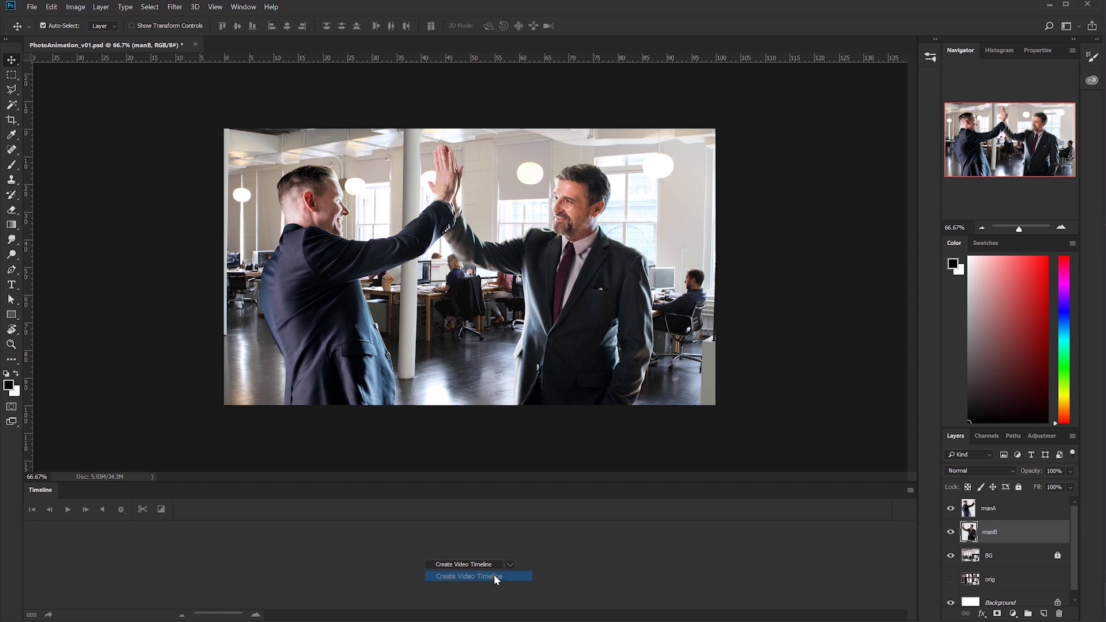
pyautogui.click(468, 564)
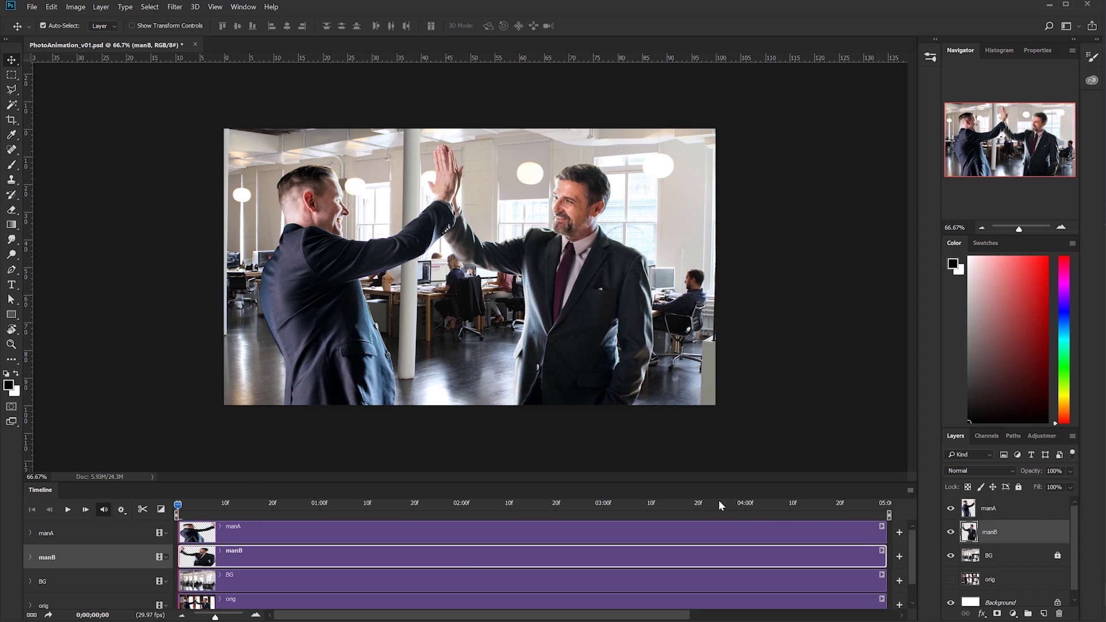
pyautogui.click(911, 491)
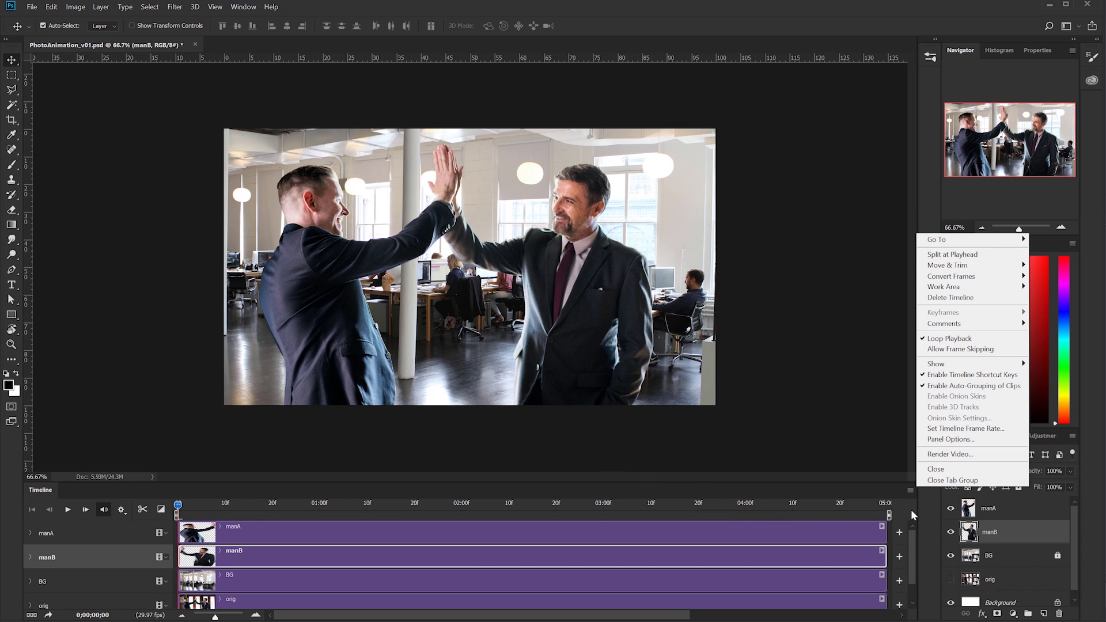
pyautogui.click(977, 428)
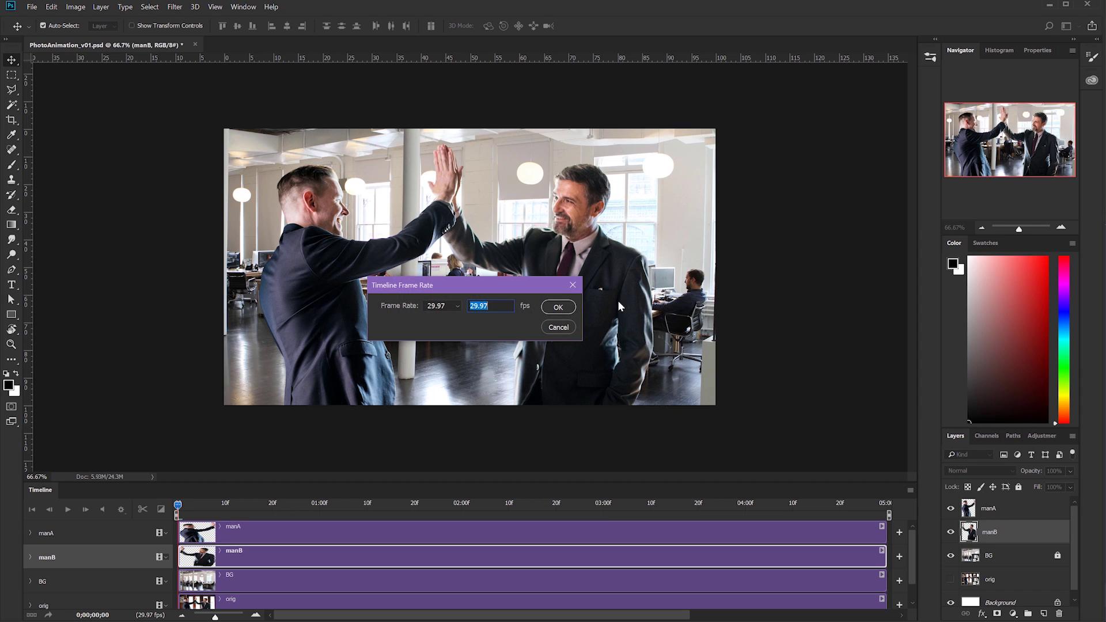
pyautogui.write('24')
pyautogui.click(559, 308)
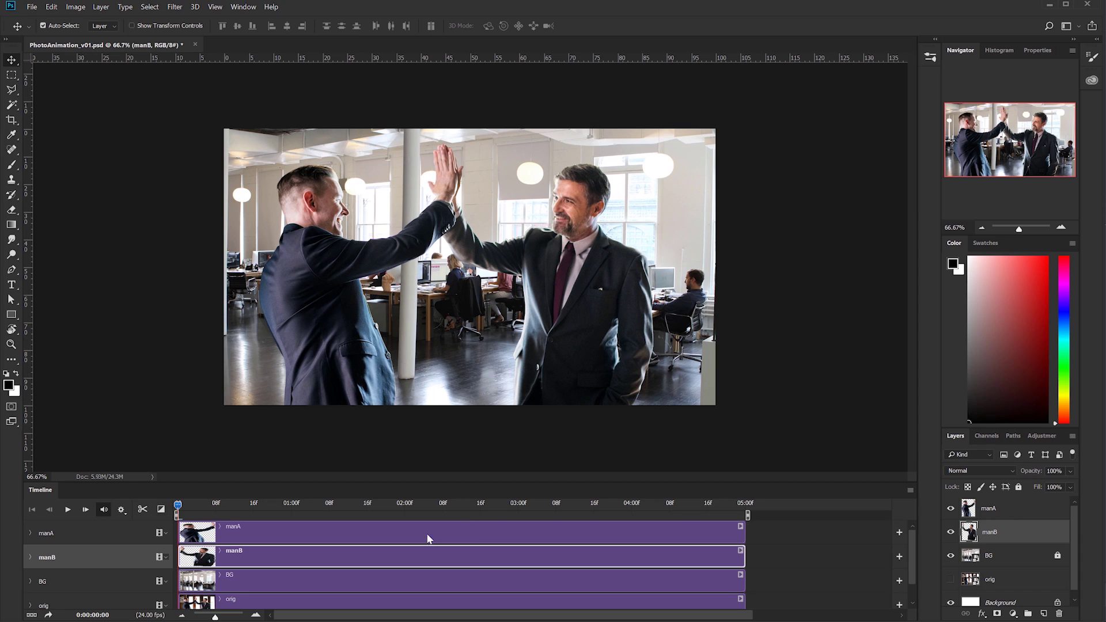
# Step: Trim the manA and manB clips to a single frame each at the start of the timeline
pyautogui.click(717, 529)
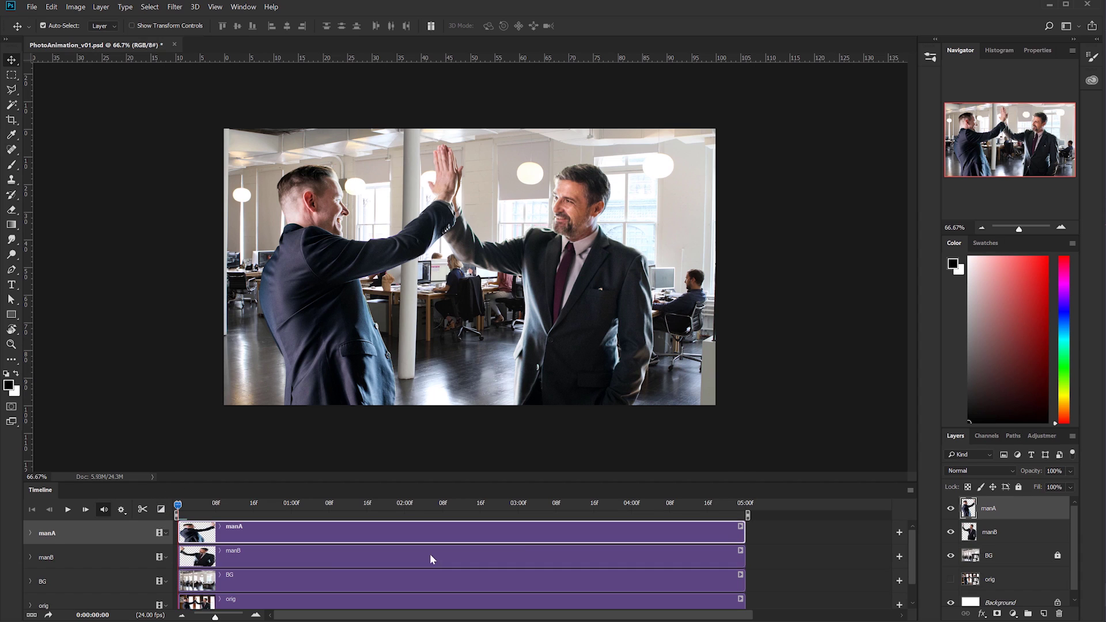
pyautogui.moveTo(741, 528); pyautogui.dragTo(181, 530)
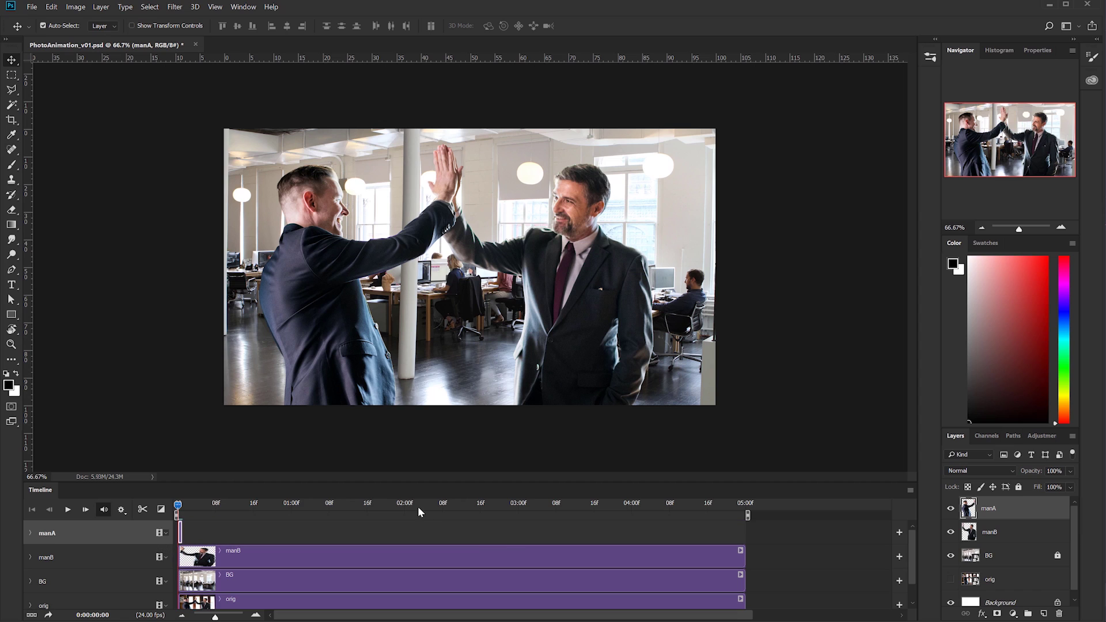
pyautogui.click(518, 550)
pyautogui.moveTo(744, 554); pyautogui.dragTo(707, 556)
pyautogui.moveTo(388, 560); pyautogui.dragTo(180, 558)
# Step: Trim the BG clip to 10 frames and delete the orig track
pyautogui.click(282, 579)
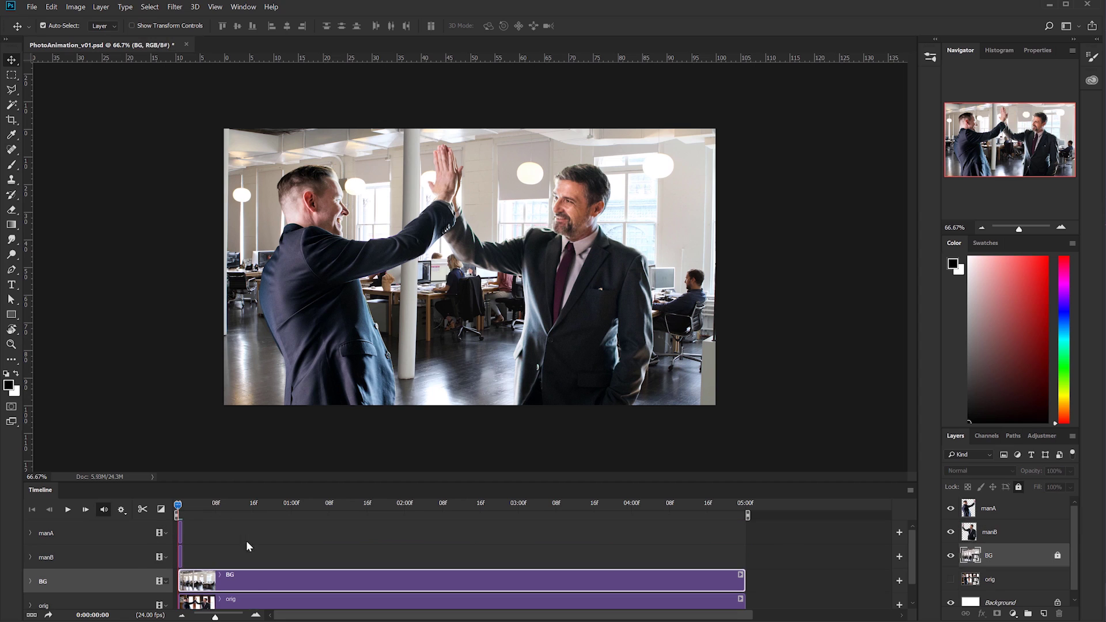
pyautogui.moveTo(745, 575); pyautogui.dragTo(225, 579)
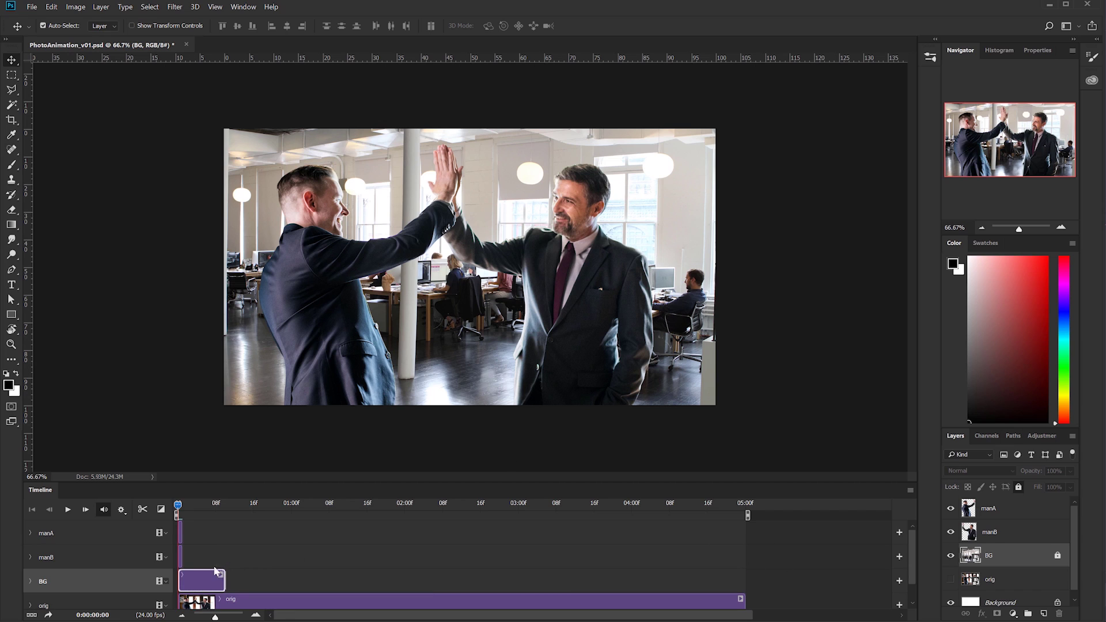
pyautogui.moveTo(215, 617); pyautogui.dragTo(235, 617)
pyautogui.click(217, 600)
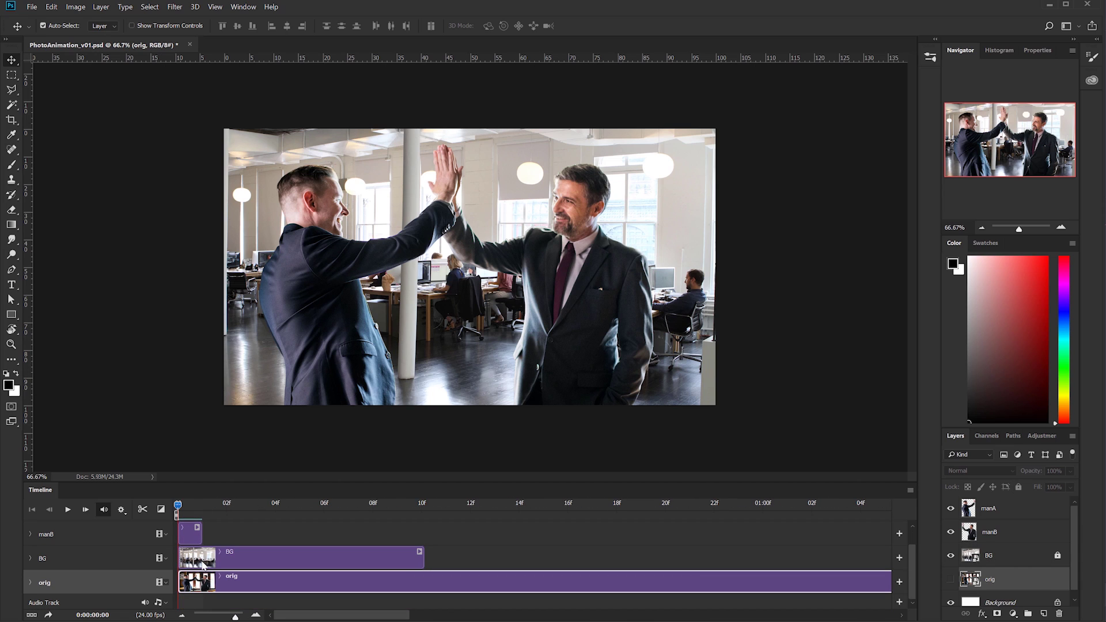
pyautogui.click(165, 584)
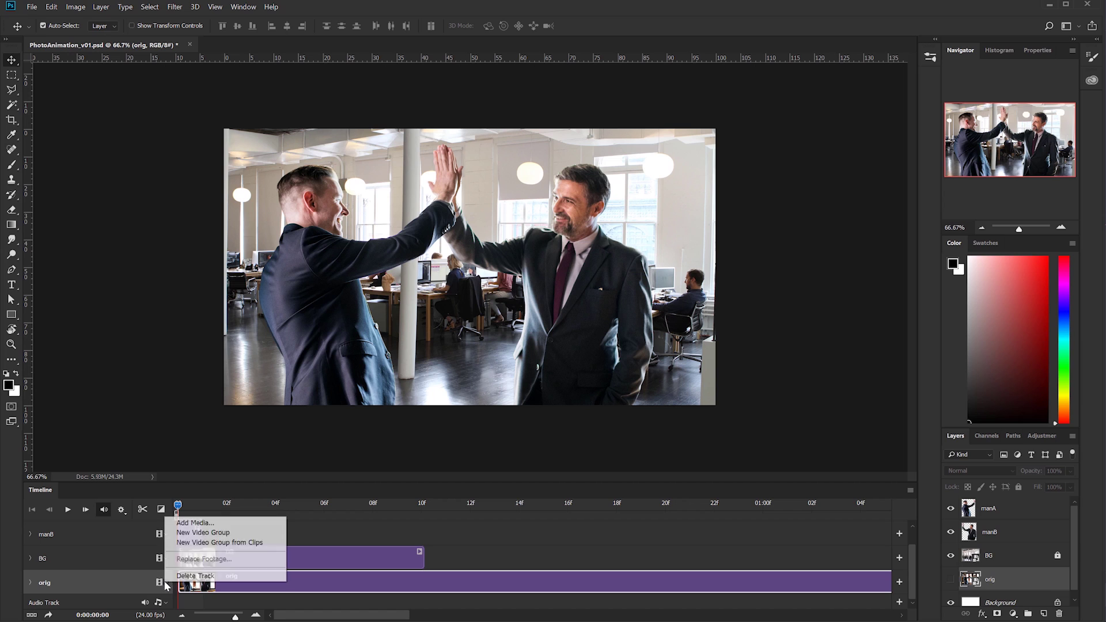
pyautogui.click(214, 576)
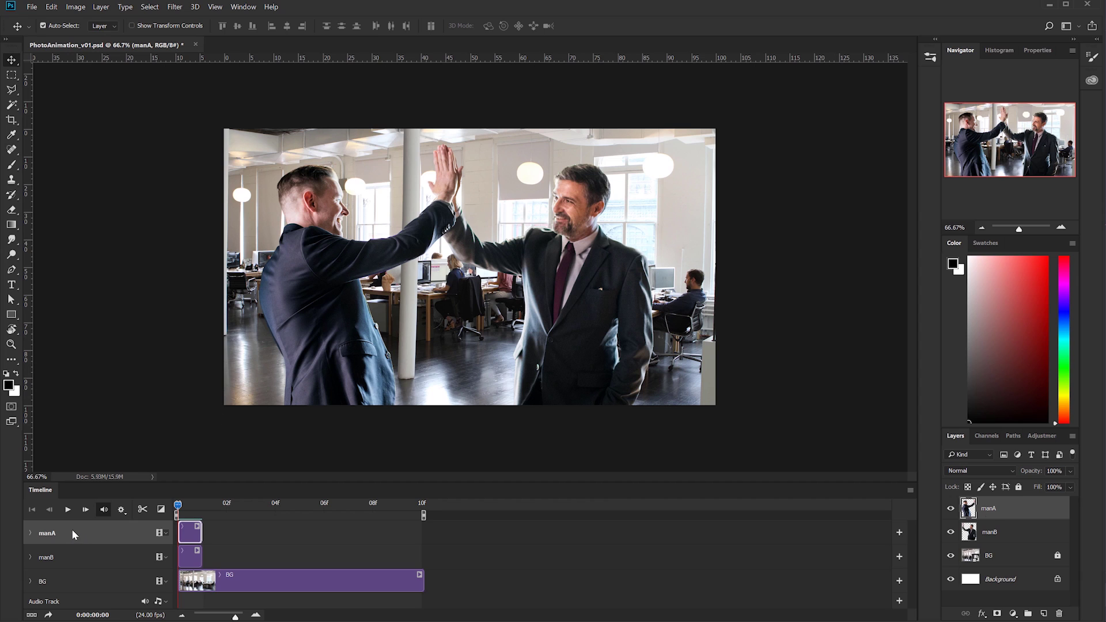
# Step: Duplicate the manA and manB layers and place each copy directly after its original one-frame clip
pyautogui.moveTo(991, 510); pyautogui.dragTo(1044, 614)
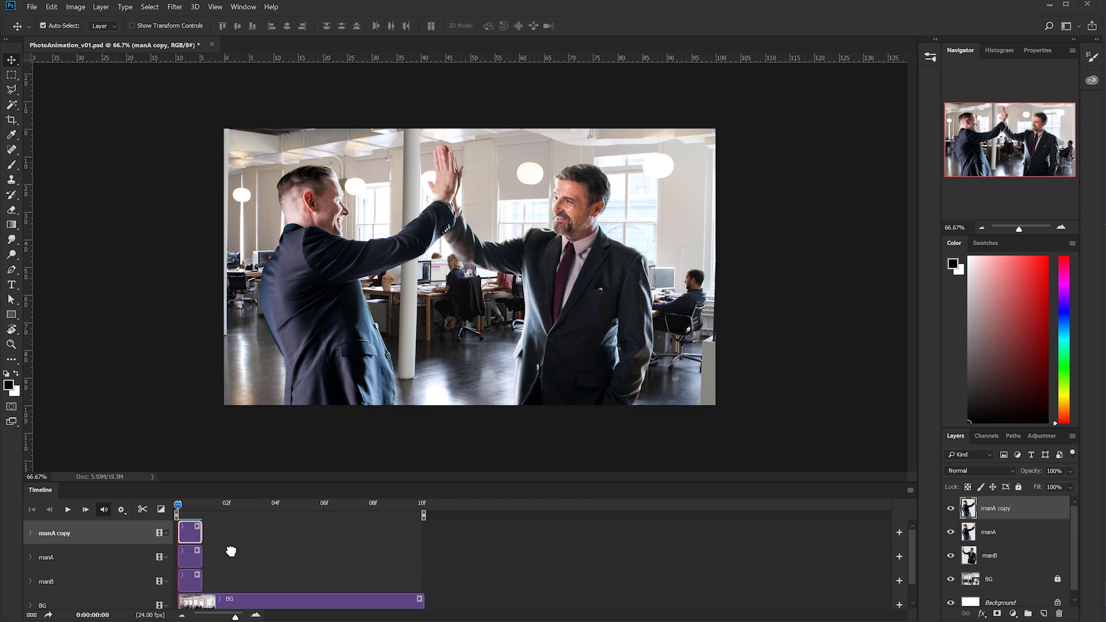
pyautogui.moveTo(231, 551); pyautogui.dragTo(214, 556)
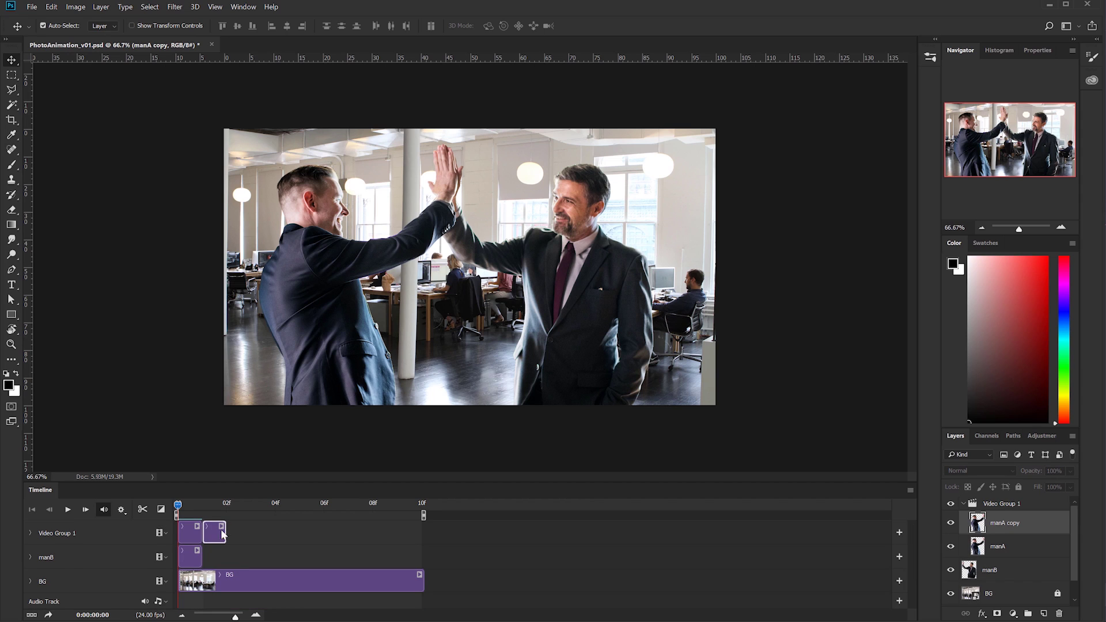
pyautogui.click(191, 558)
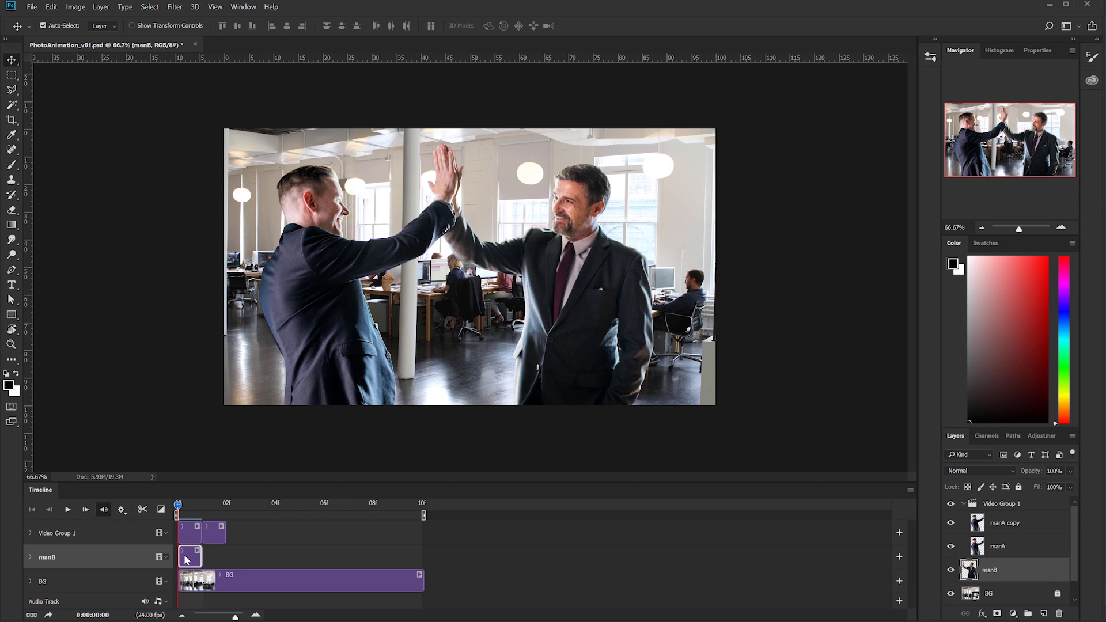
pyautogui.moveTo(995, 572); pyautogui.dragTo(1044, 614)
pyautogui.moveTo(190, 559); pyautogui.dragTo(215, 579)
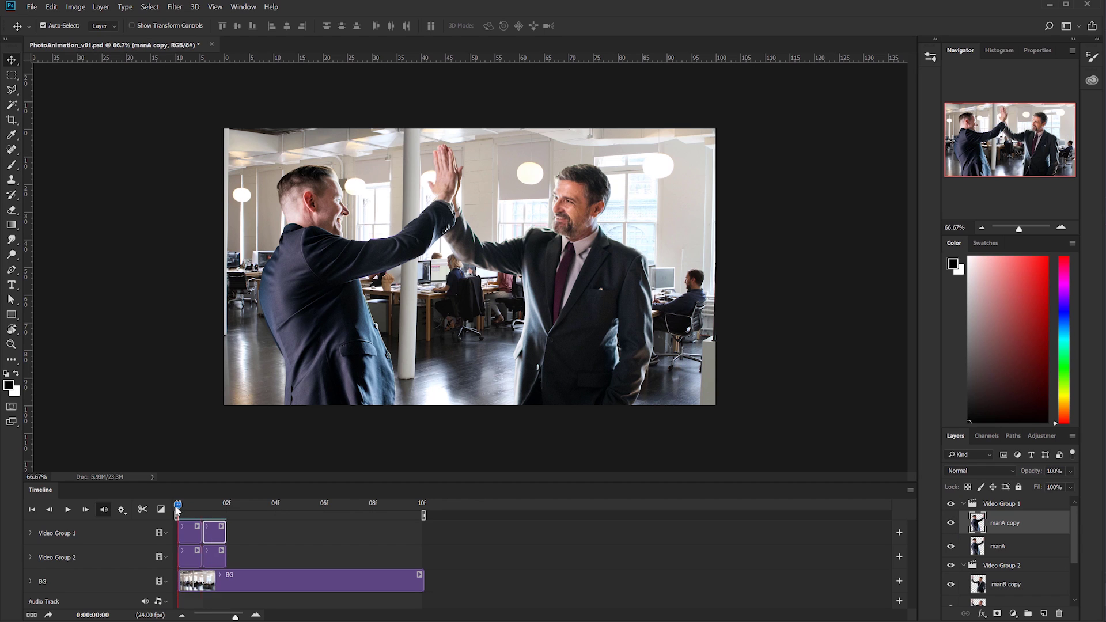
# Step: Tilt the manA cutout on the first frame slightly backward, away from the other man, with Free Transform
pyautogui.click(340, 309)
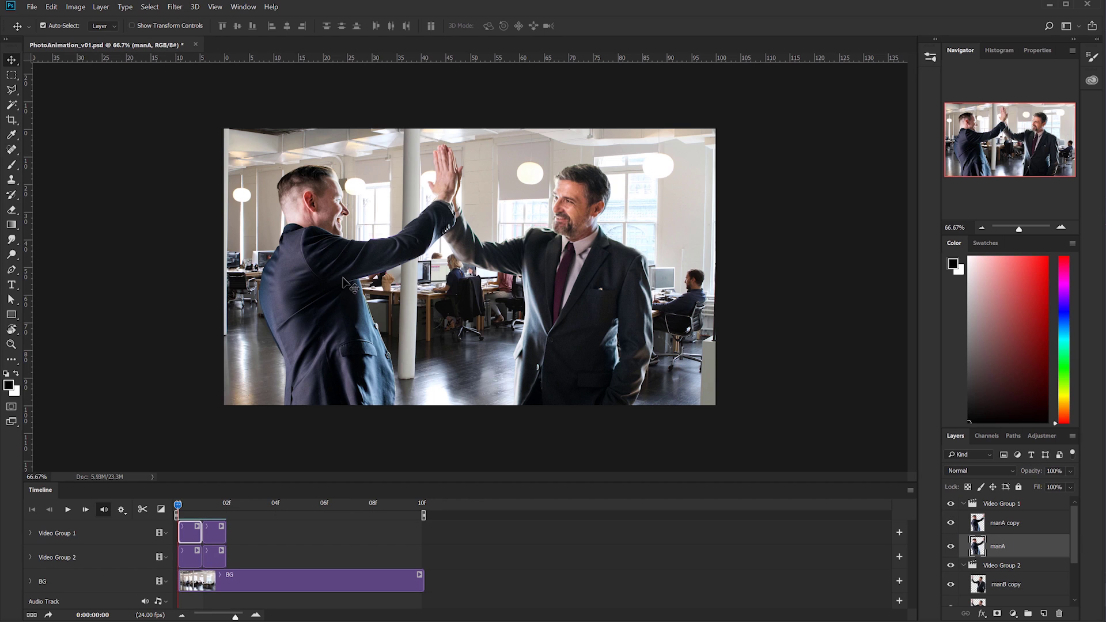
pyautogui.press('ctrl')
pyautogui.hotkey('ctrl', 't')
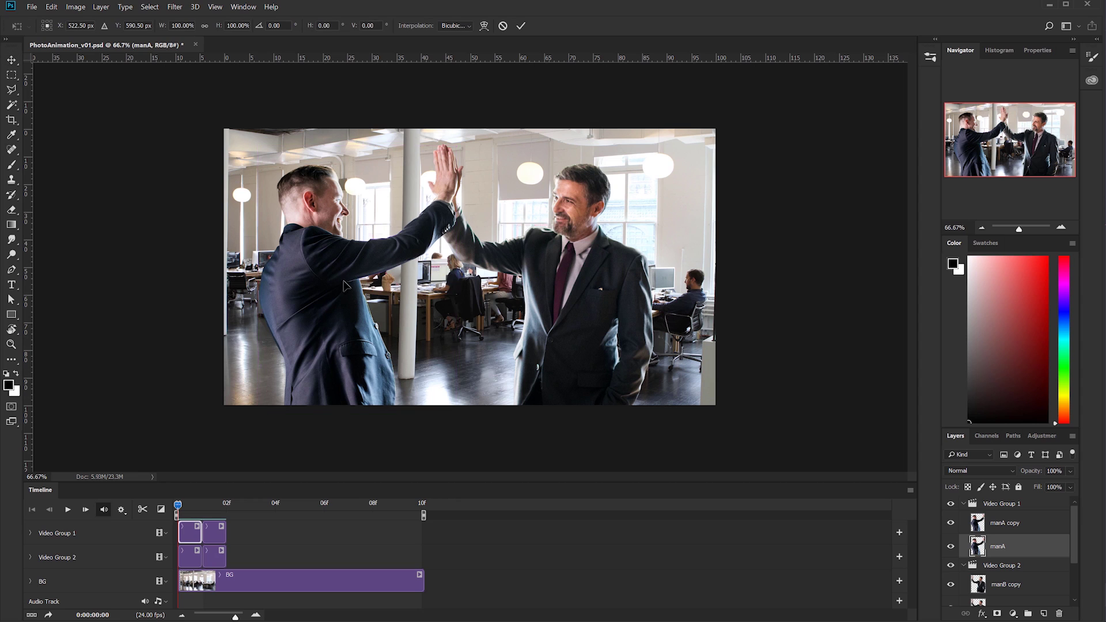
pyautogui.moveTo(358, 279); pyautogui.dragTo(358, 414)
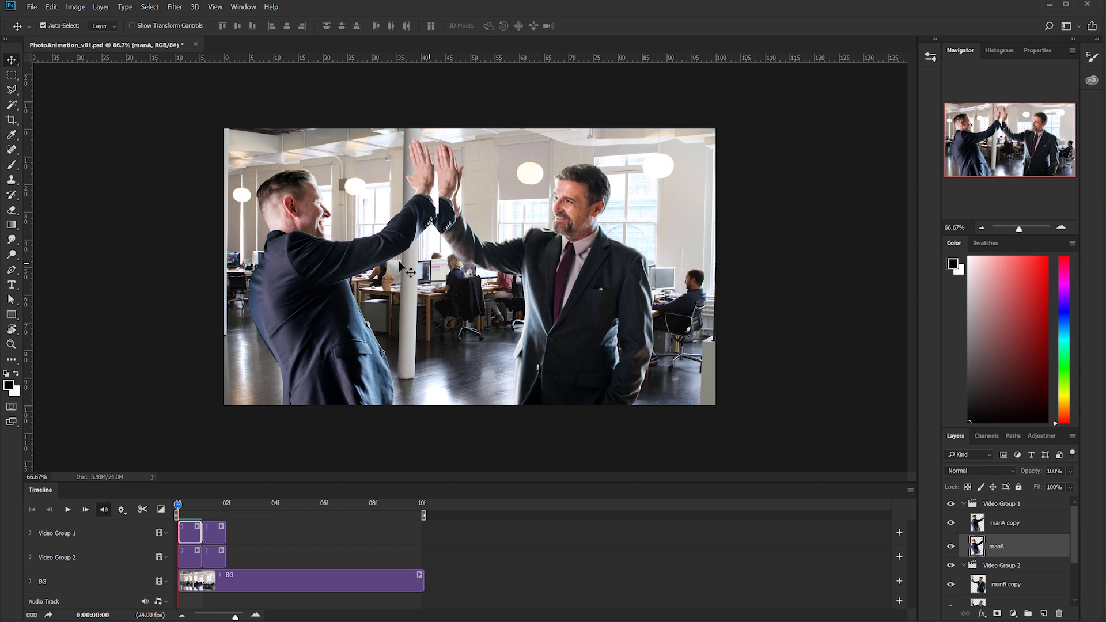
# Step: Apply Puppet Warp to manA, pinning the body and arm, and bend his raised hand back from the other man's hand
pyautogui.click(51, 6)
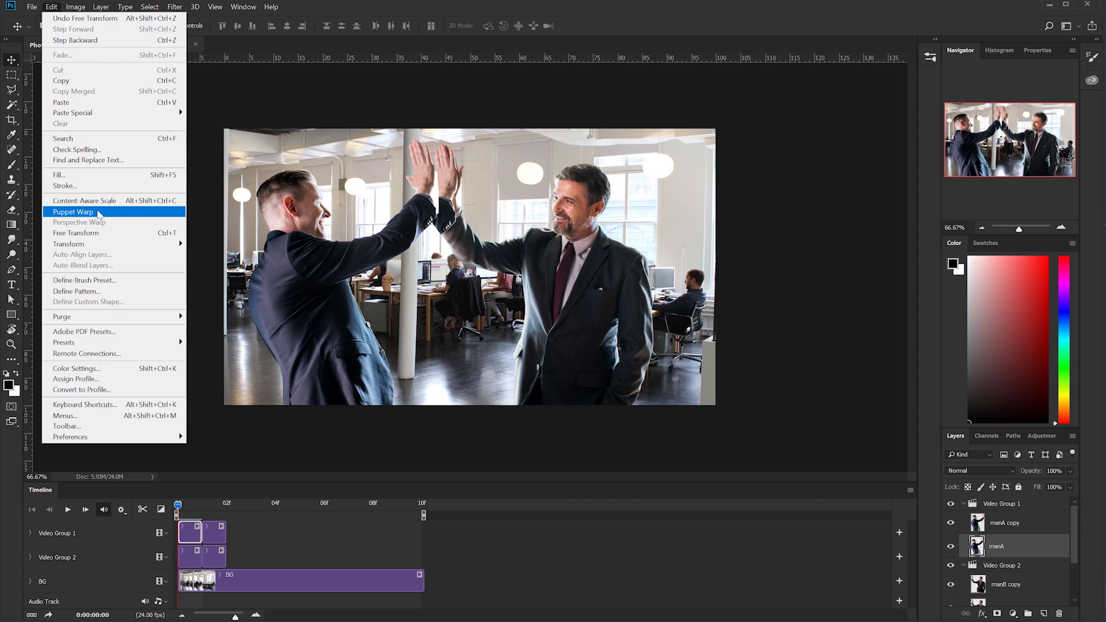
pyautogui.click(100, 215)
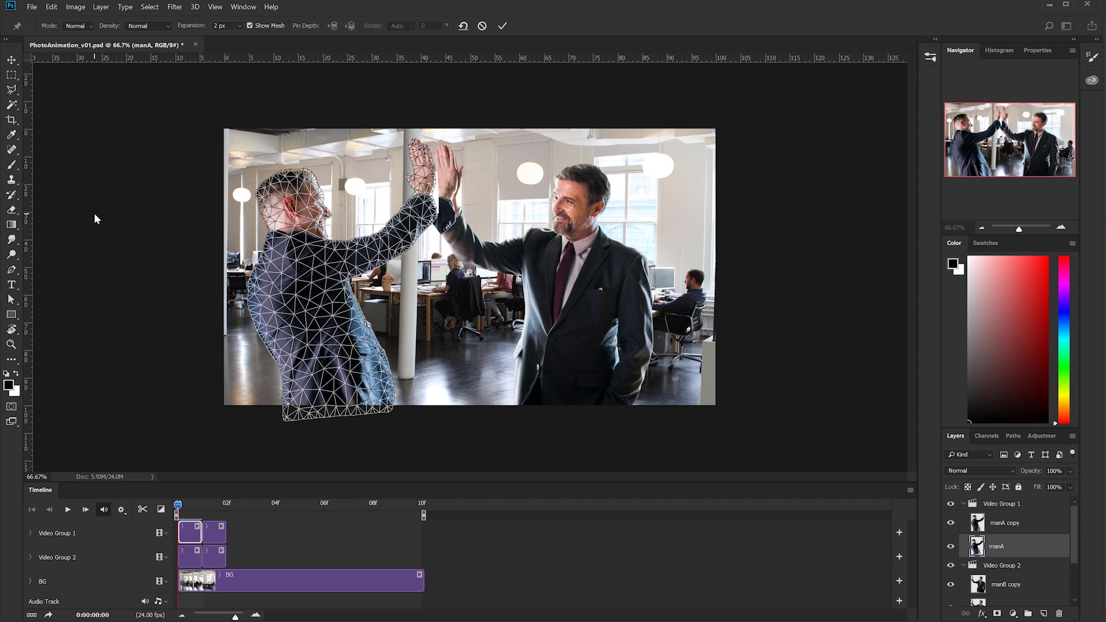
pyautogui.click(326, 258)
pyautogui.click(394, 237)
pyautogui.click(424, 183)
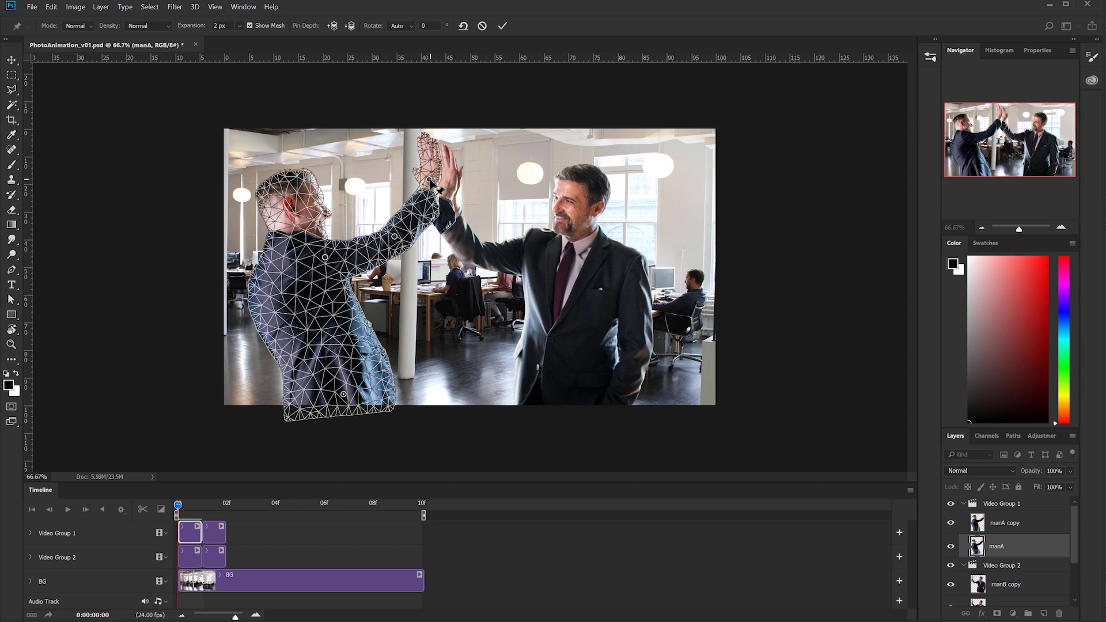
pyautogui.moveTo(430, 179)
pyautogui.mouseDown()
pyautogui.moveTo(410, 177)
pyautogui.moveTo(452, 185)
pyautogui.moveTo(409, 179)
pyautogui.mouseUp()
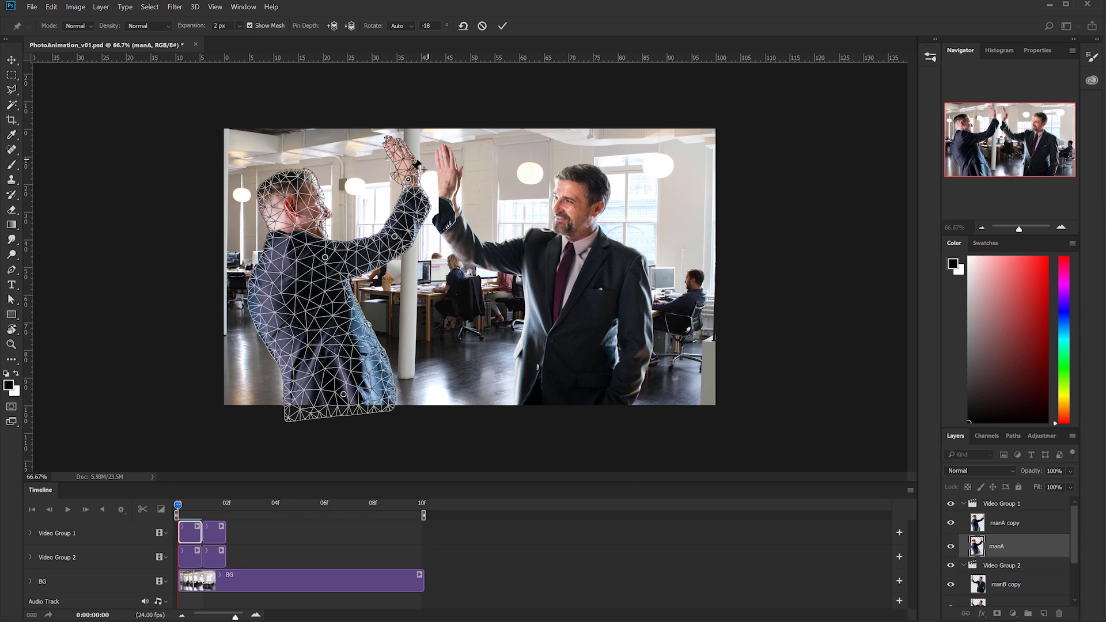
pyautogui.click(503, 28)
# Step: Scrub between the first two frames and play the high-five animation from the start
pyautogui.press('space')
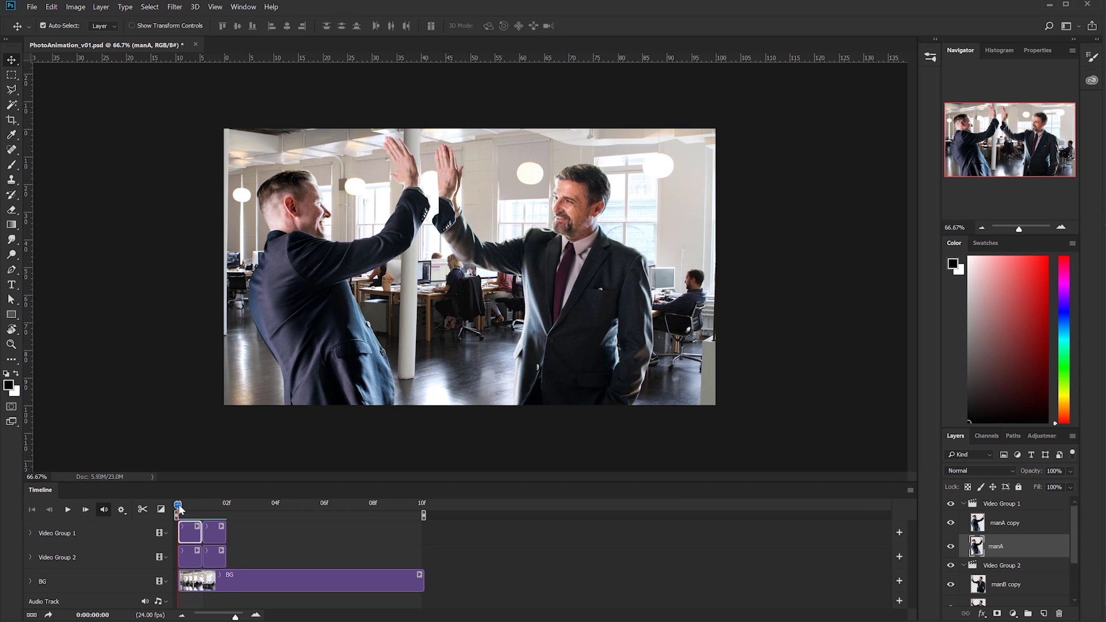
pyautogui.moveTo(180, 510); pyautogui.dragTo(203, 509)
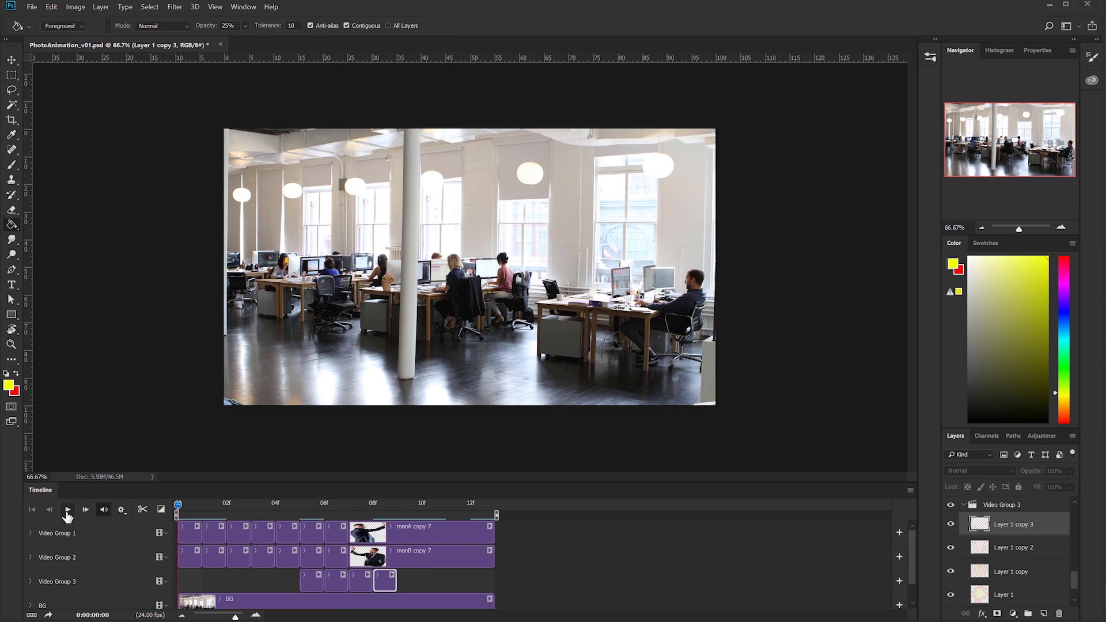
pyautogui.click(67, 510)
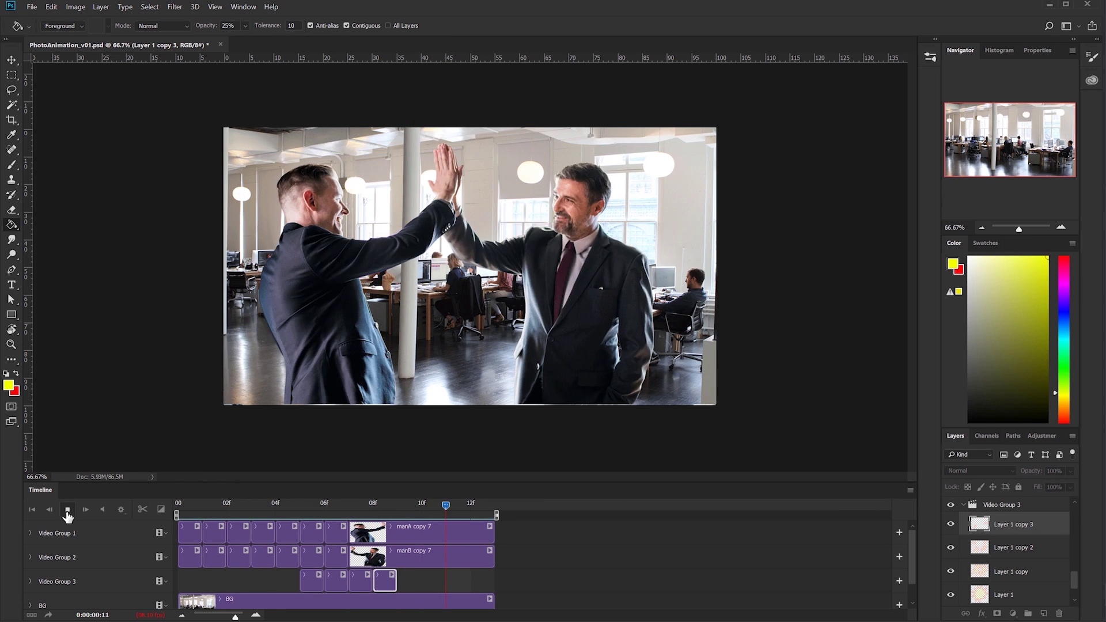